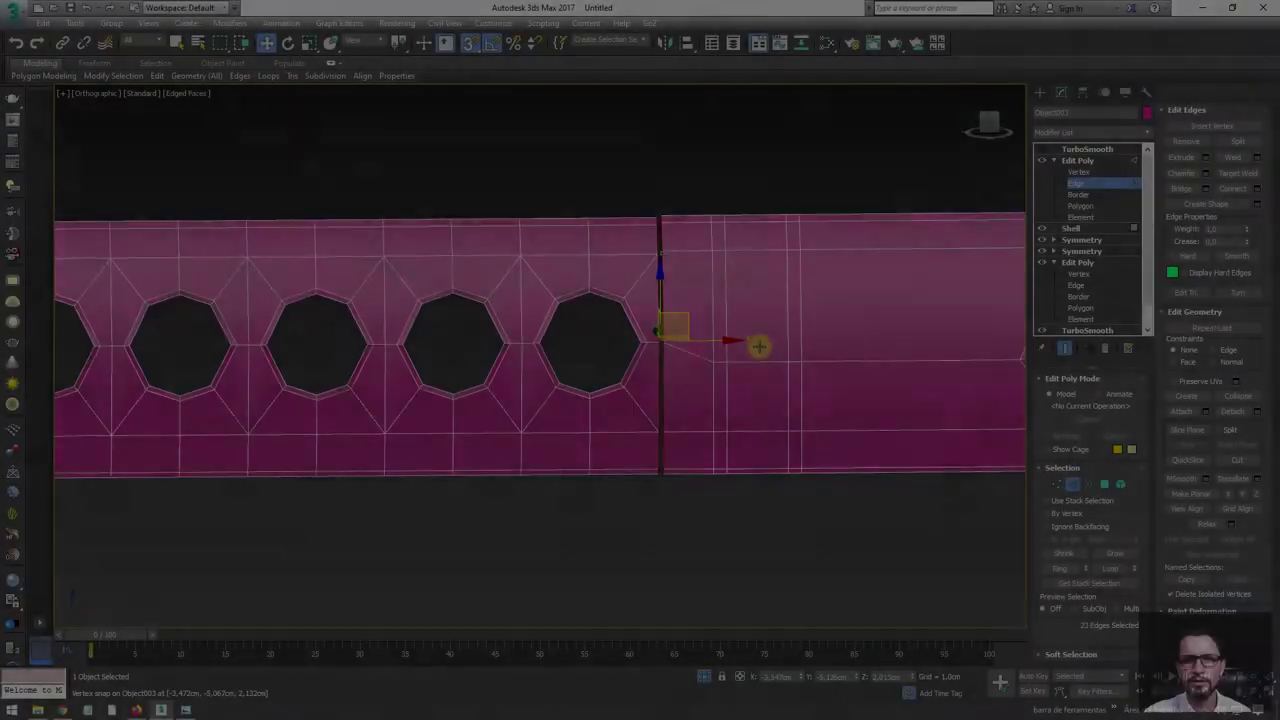
- Orbit to inspect the side band's open seam and cancel the first edge-joining attempt
scroll(663, 249, "up", 5)
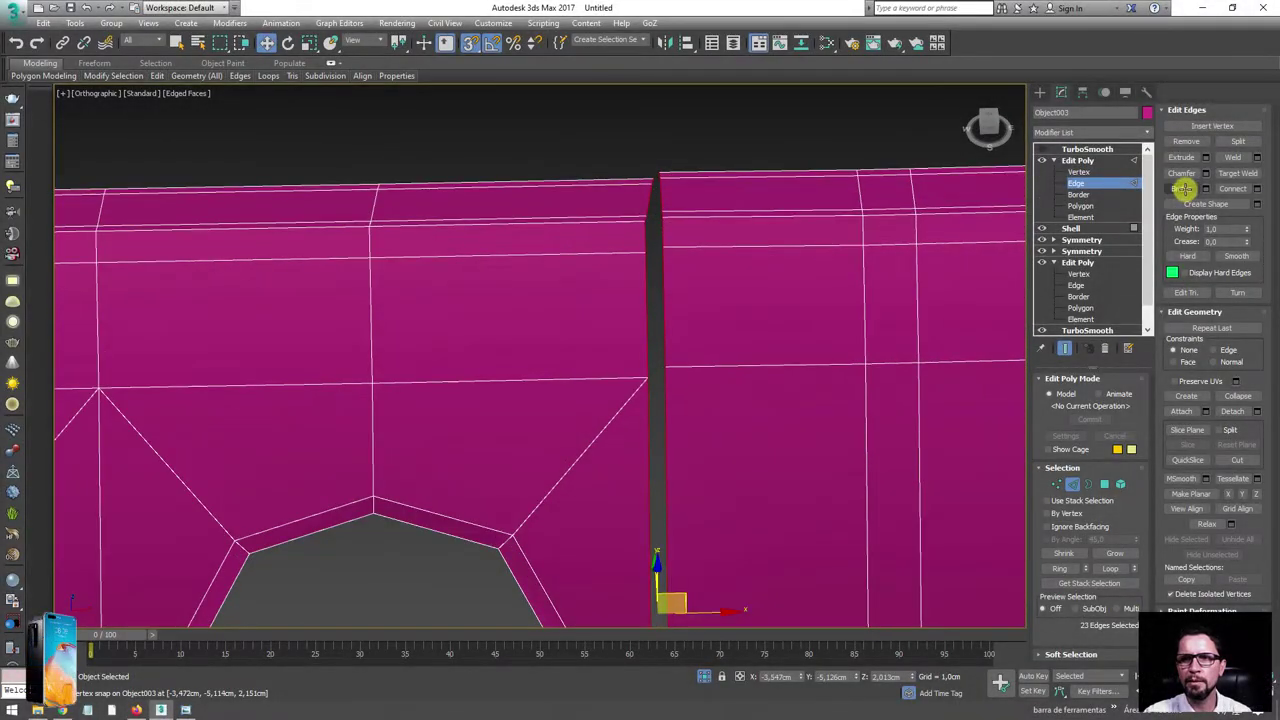
left_click(1181, 188)
scroll(695, 248, "down", 5)
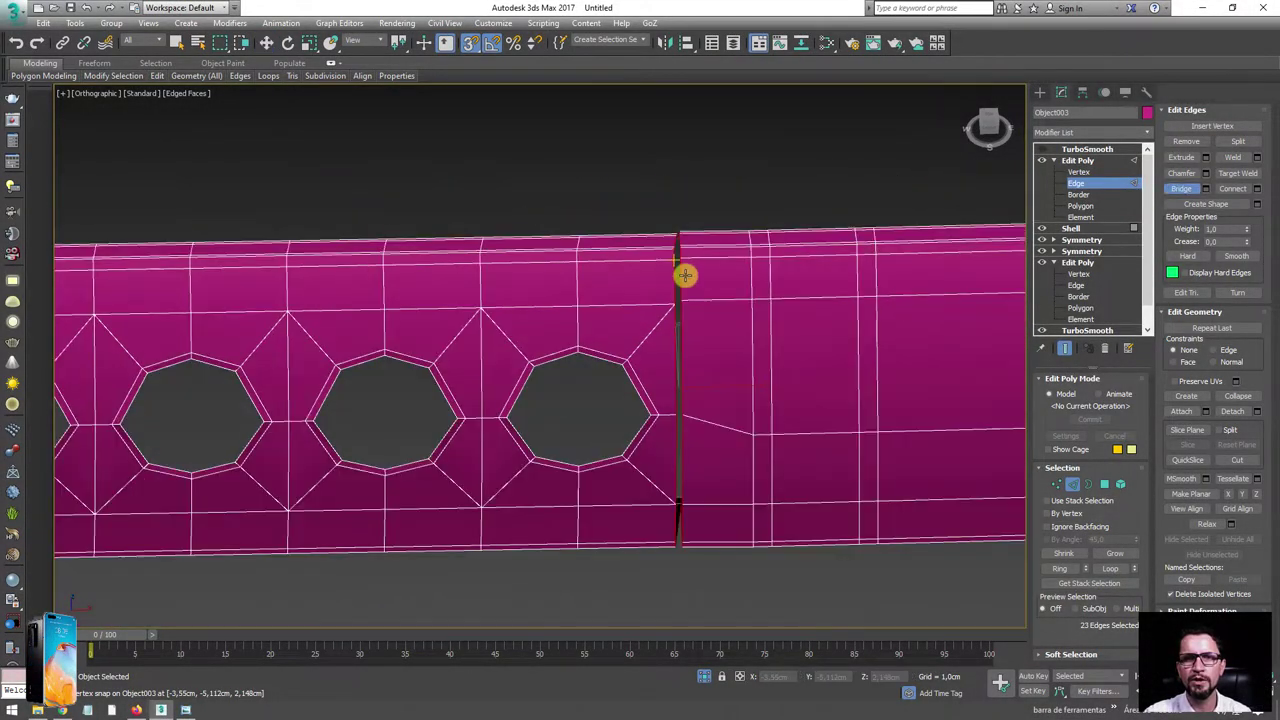
mouse_move(686, 263)
middle_mouse_down("alt")
mouse_move(771, 317)
mouse_move(500, 294)
mouse_move(629, 366)
mouse_move(667, 451)
mouse_move(669, 411)
mouse_move(674, 457)
mouse_move(677, 417)
mouse_move(786, 357)
middle_mouse_up("alt")
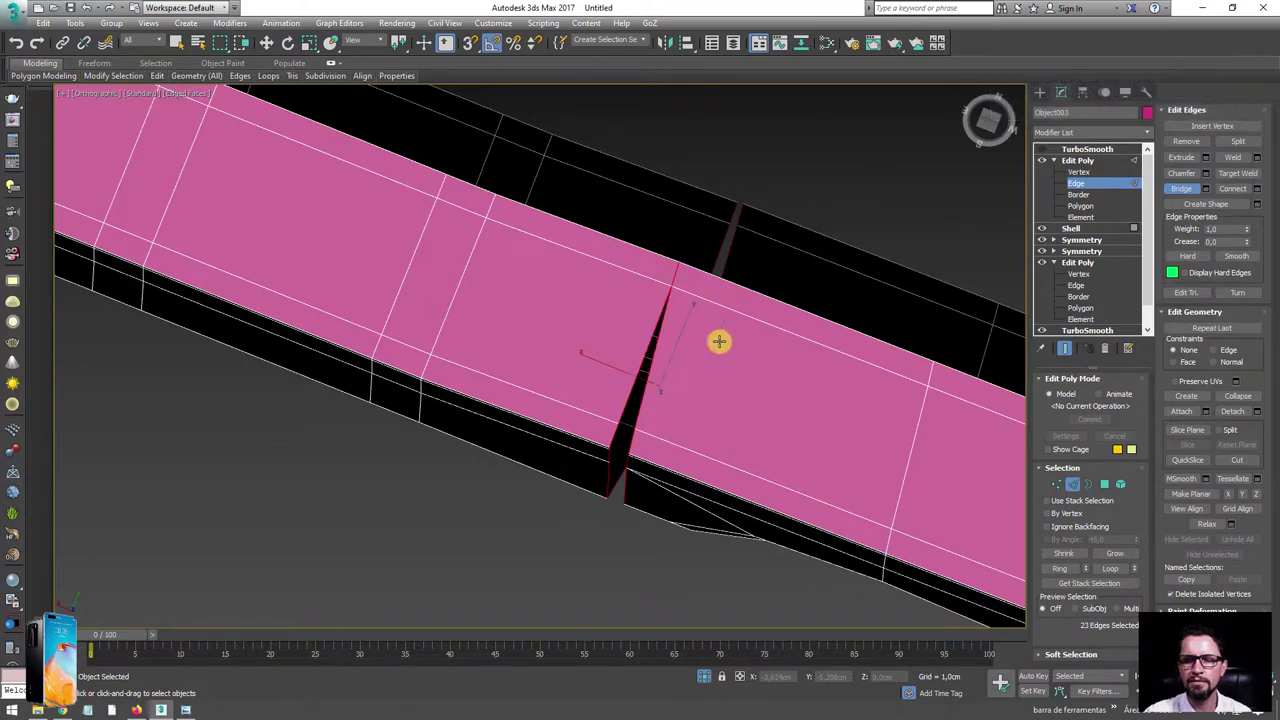
key("w")
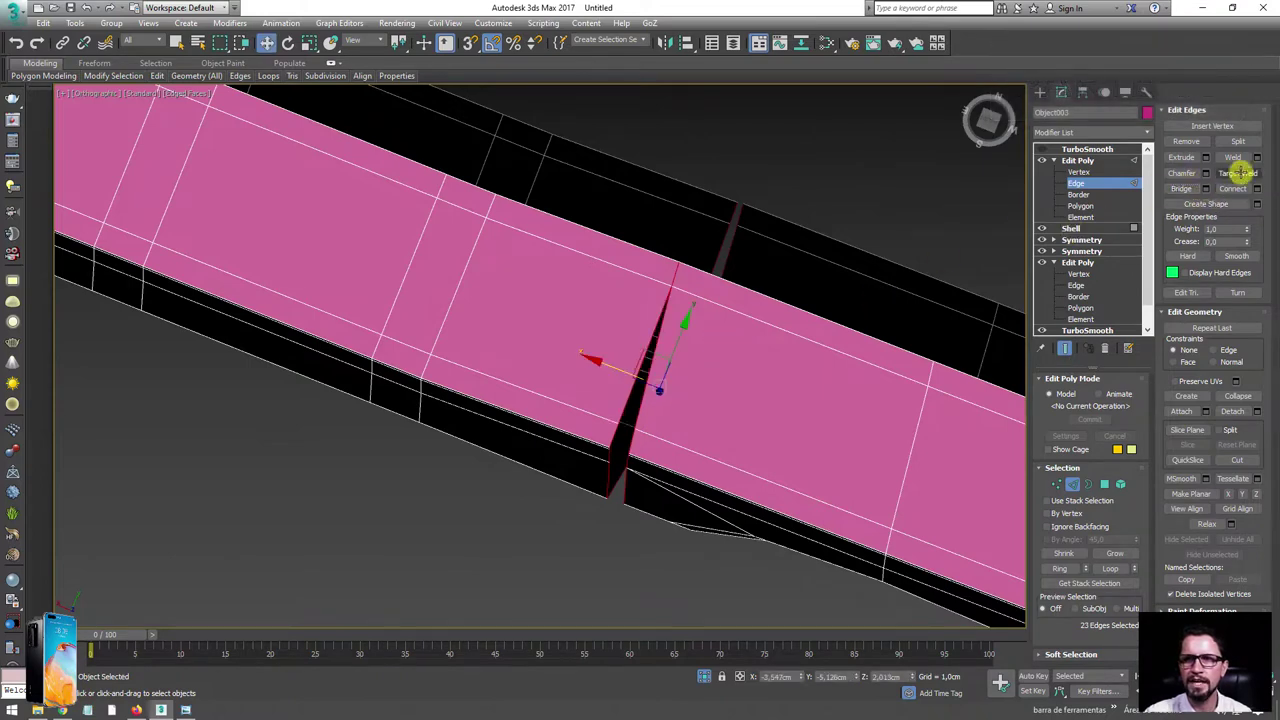
- Target Weld the lower seam edge onto its neighbouring edge
left_click(1238, 173)
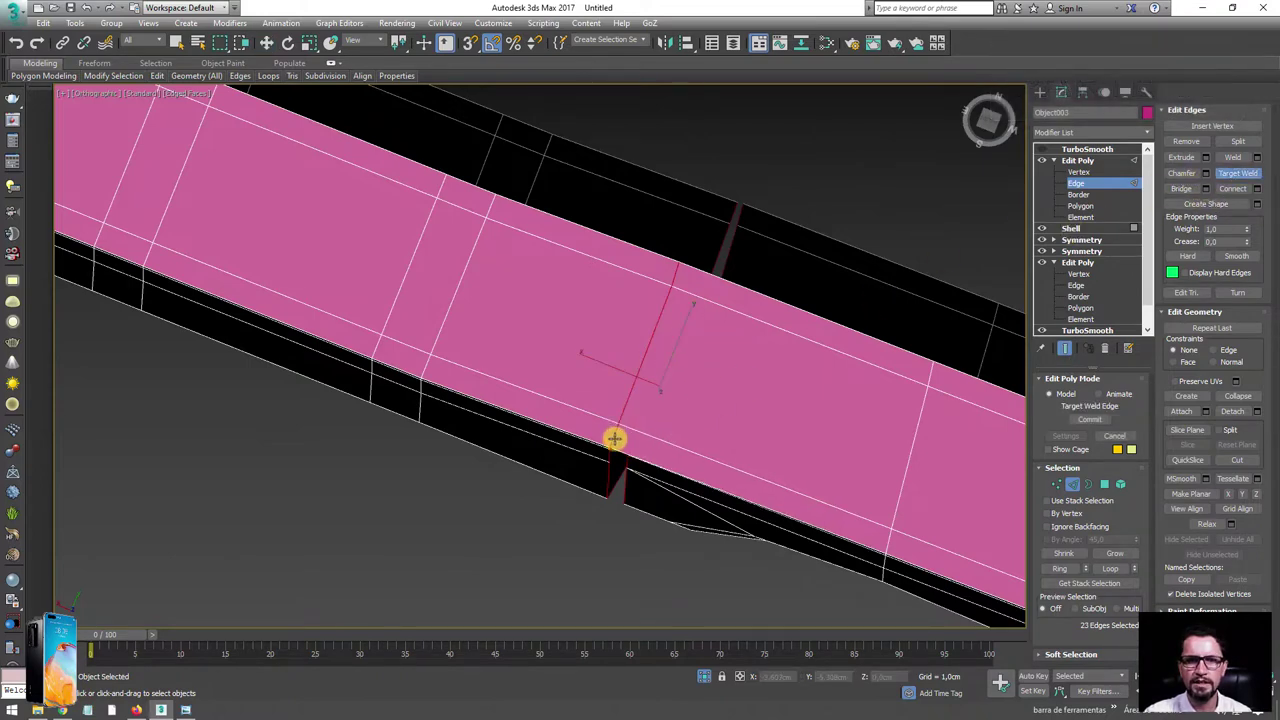
mouse_move(614, 437)
middle_mouse_down("alt")
mouse_move(669, 431)
mouse_move(823, 471)
mouse_move(663, 491)
mouse_move(600, 391)
middle_mouse_up("alt")
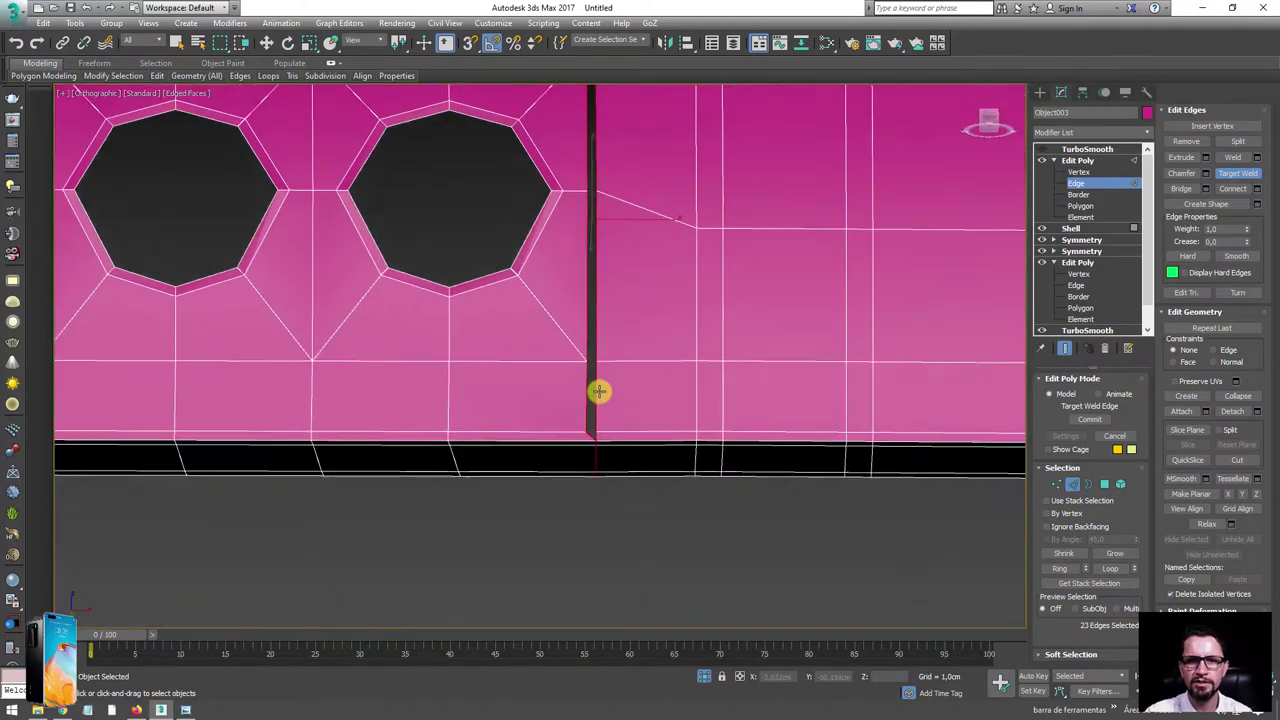
scroll(578, 478, "up", 3)
left_click(585, 352)
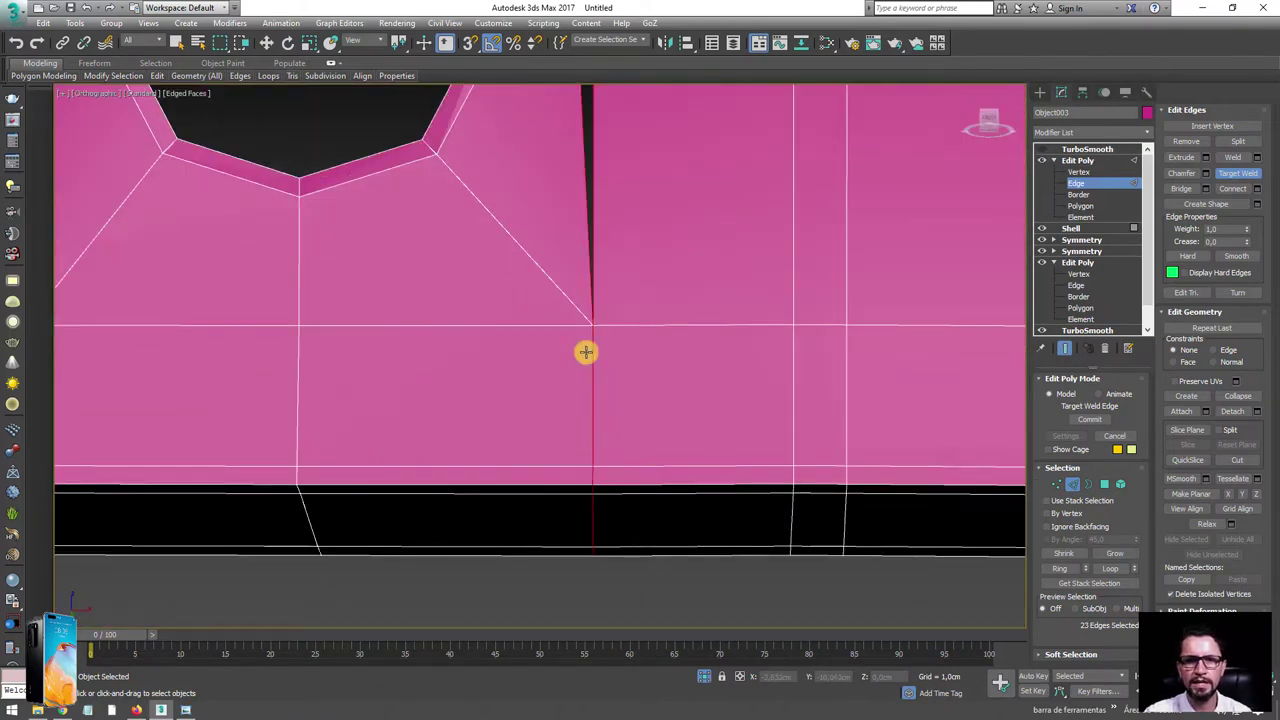
scroll(592, 155, "down", 3)
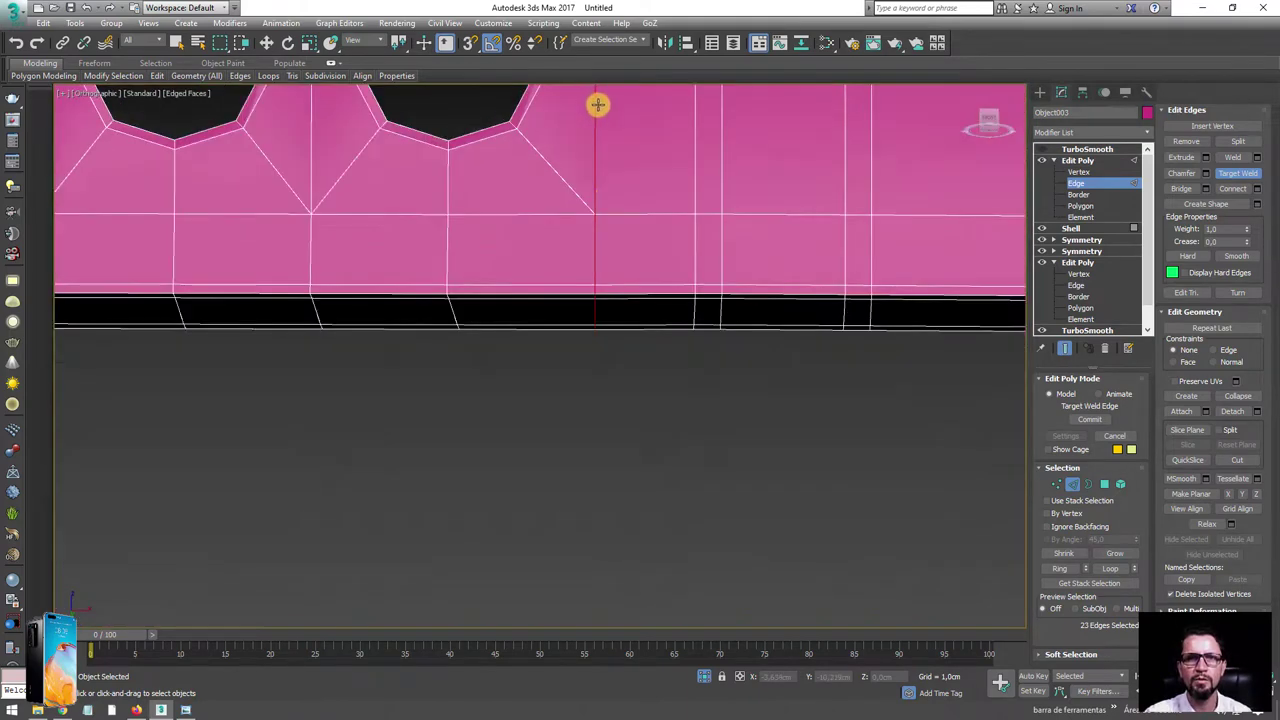
- Weld the remaining seam sections beside the octagonal hole and at the top closed
middle_click_drag(597, 106, 606, 286)
scroll(606, 286, "up", 3)
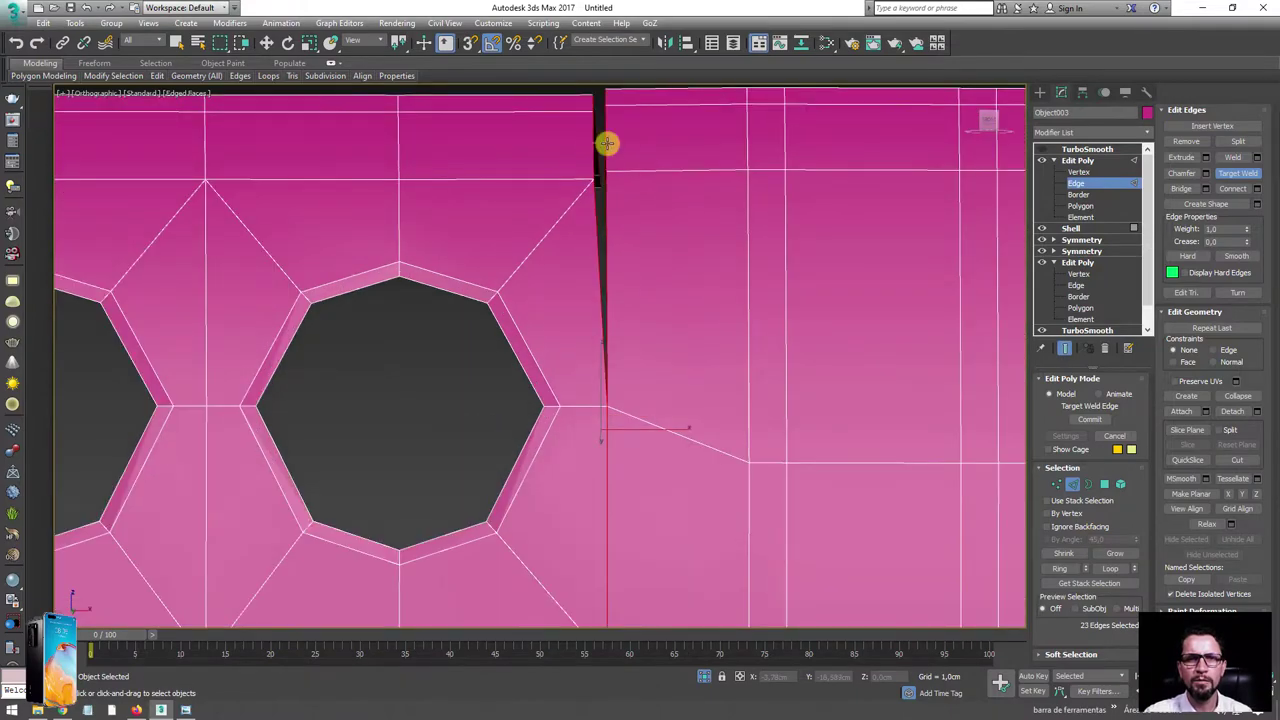
middle_click_drag(607, 143, 574, 233, "alt")
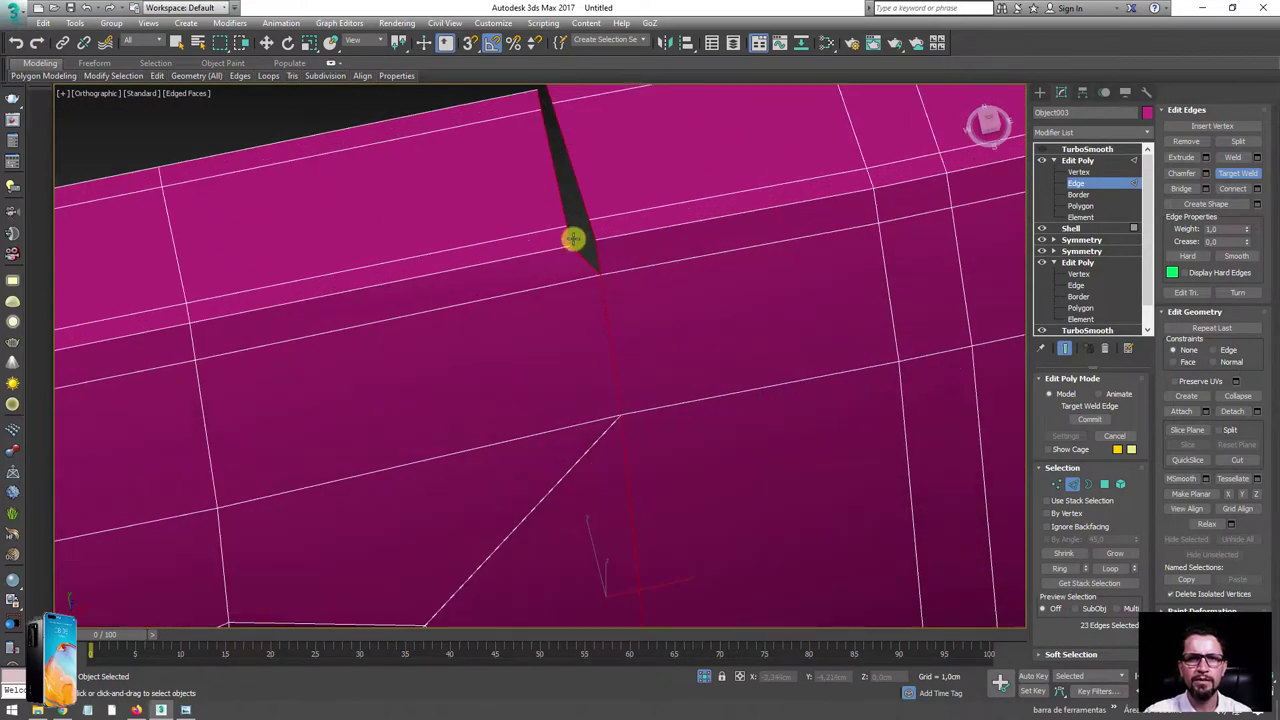
left_click(573, 238)
left_click(557, 117)
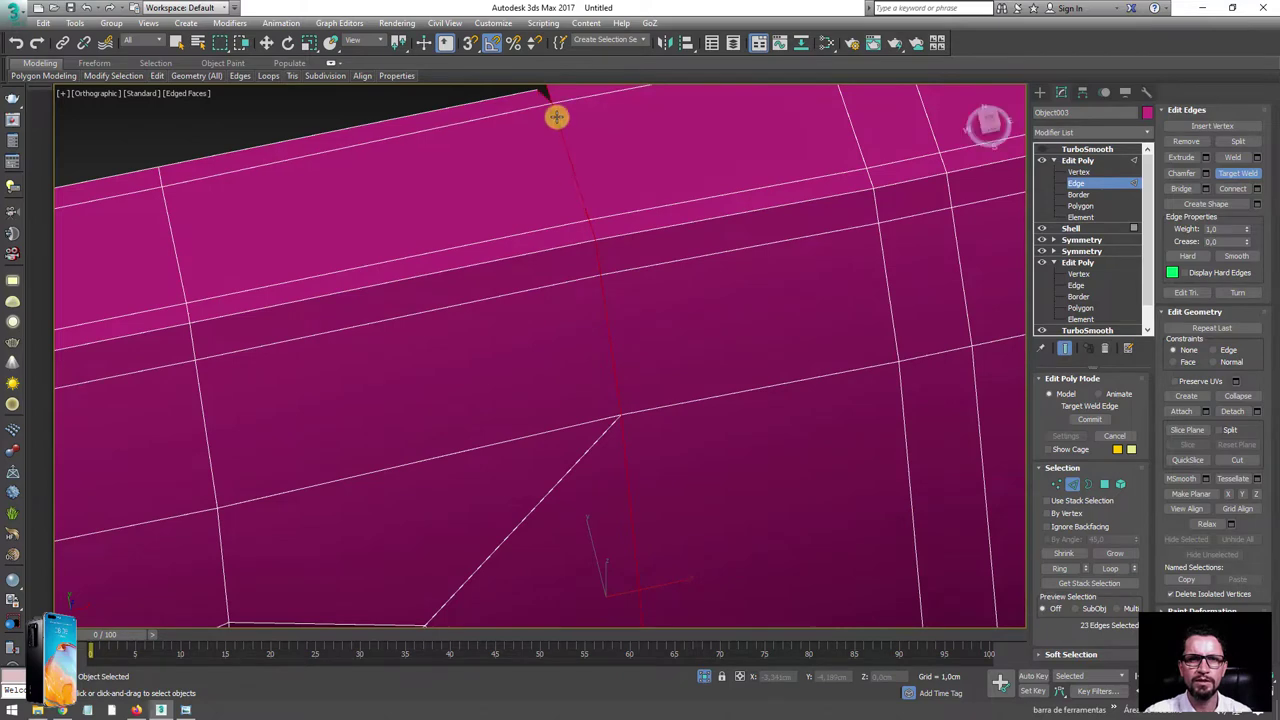
mouse_move(557, 117)
middle_mouse_down()
mouse_move(556, 237)
mouse_move(606, 314)
mouse_move(578, 282)
middle_mouse_up()
key("w")
scroll(557, 231, "down", 5)
- Exit isolation so the whole phone and its reference images show again
scroll(590, 315, "down", 2)
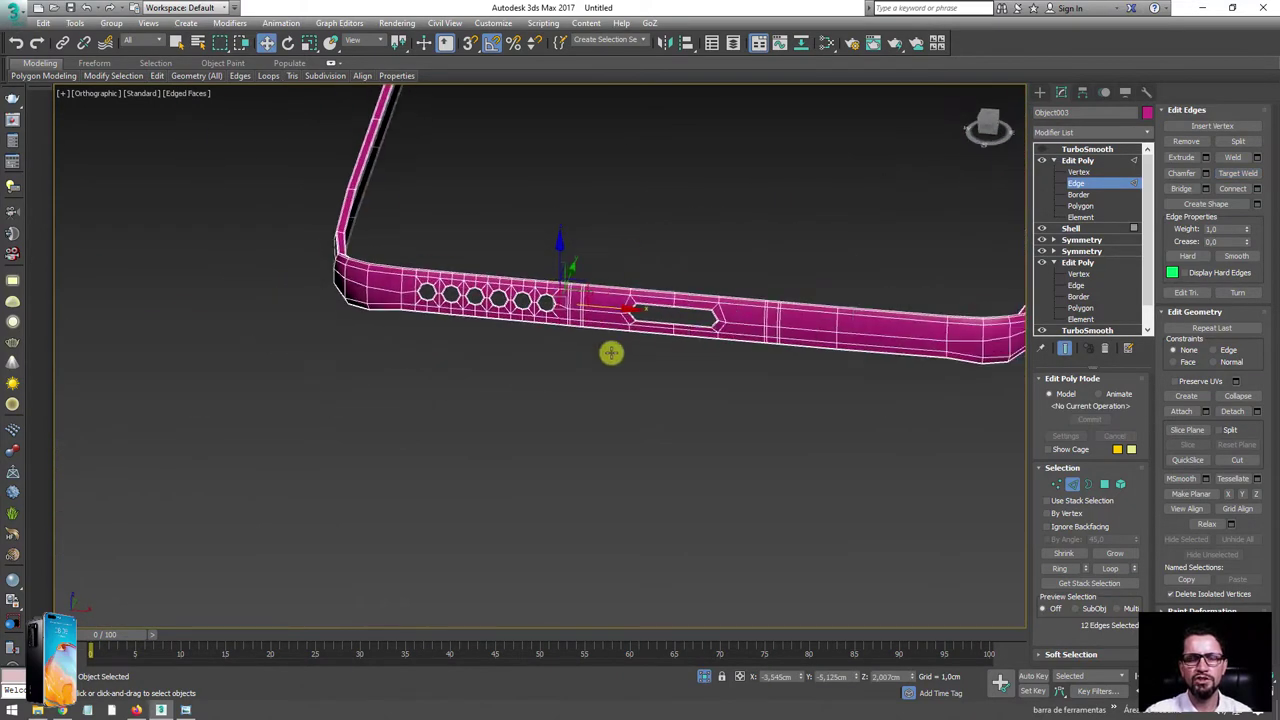
scroll(608, 351, "down", 2)
left_click(705, 676)
mouse_move(632, 412)
middle_mouse_down("alt")
mouse_move(594, 364)
mouse_move(603, 374)
mouse_move(609, 349)
middle_mouse_up("alt")
scroll(603, 374, "up", 2)
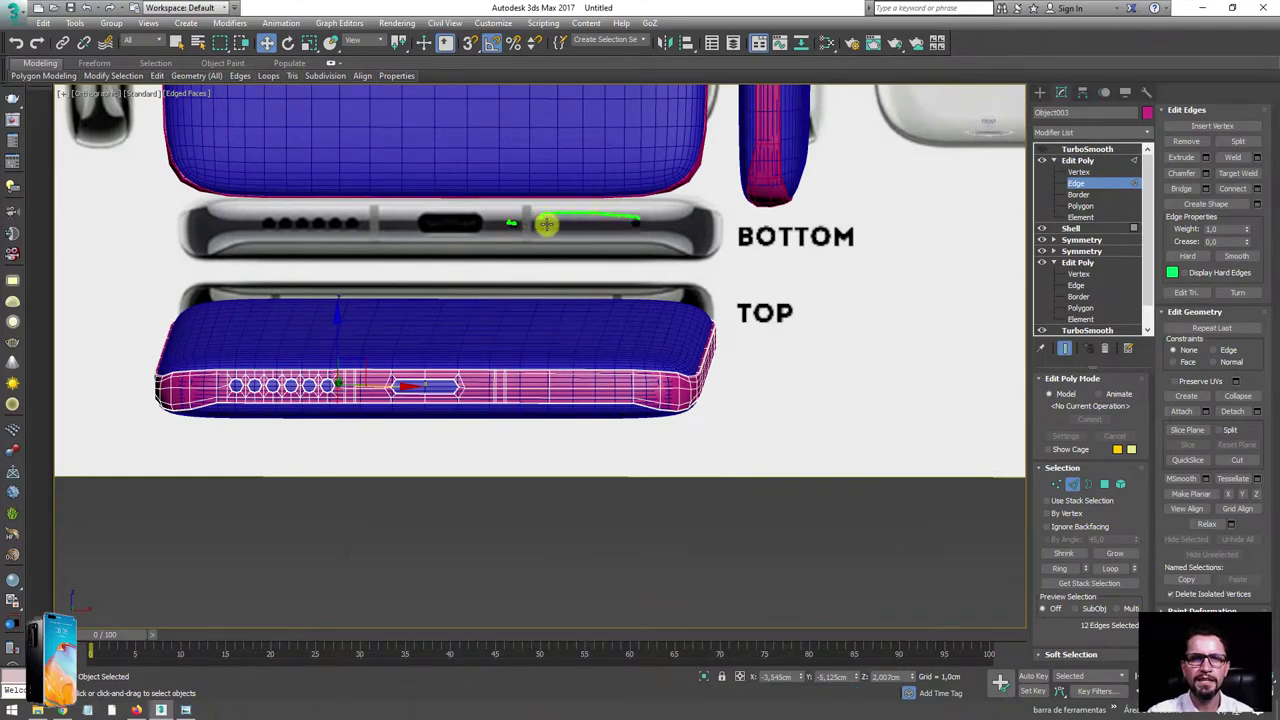
- Zoom in on the capsule slot and pan to the area right of it
scroll(550, 375, "up", 2)
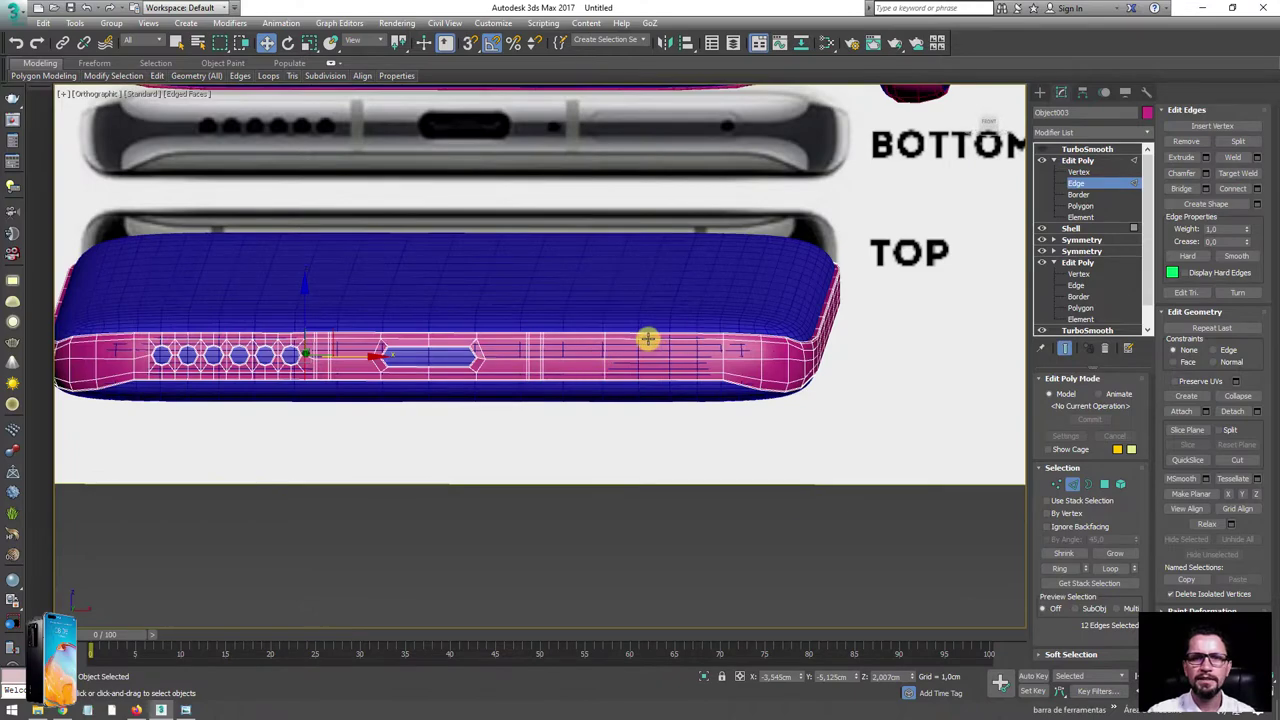
scroll(648, 339, "up", 1)
scroll(652, 366, "down", 3)
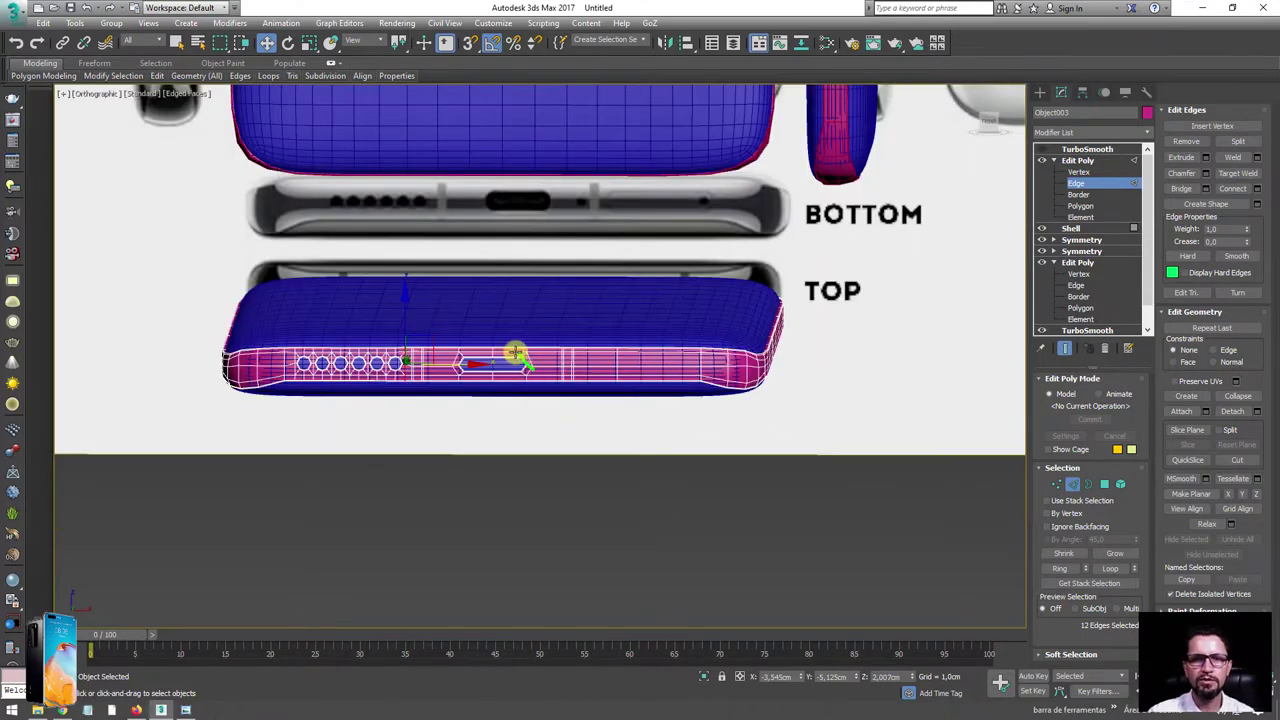
scroll(537, 356, "up", 2)
scroll(560, 378, "up", 1)
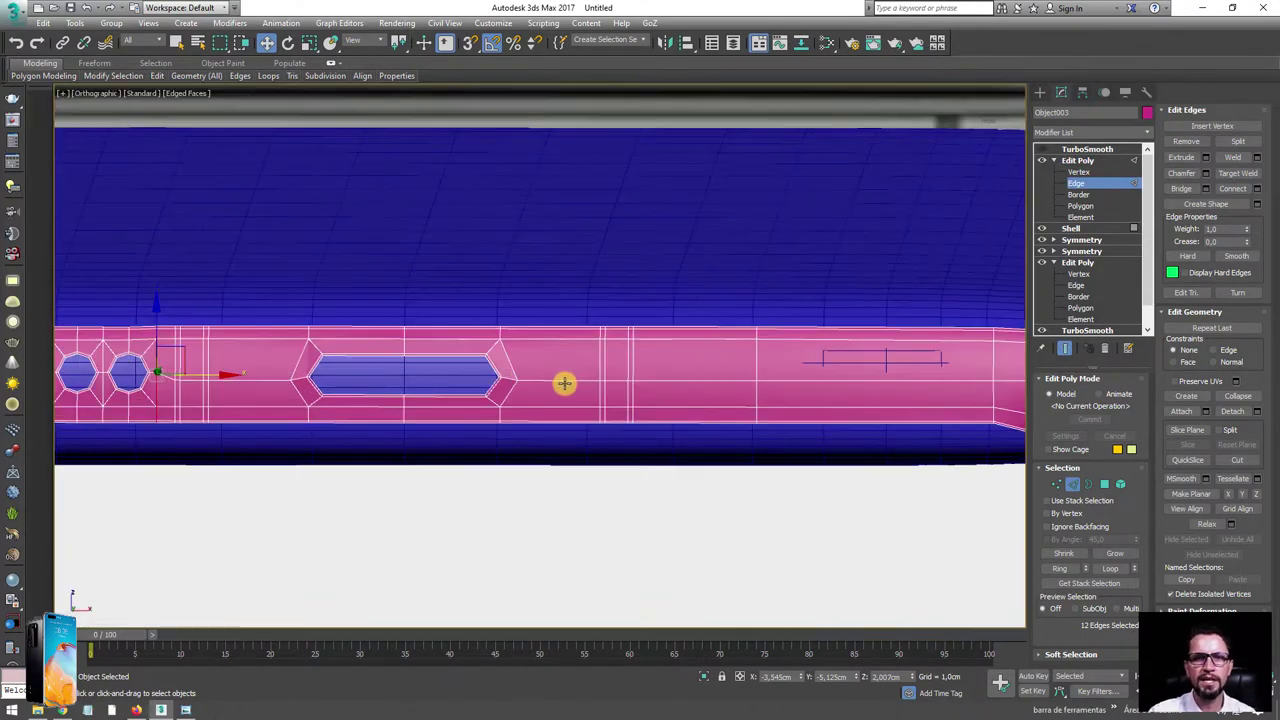
scroll(607, 259, "down", 3)
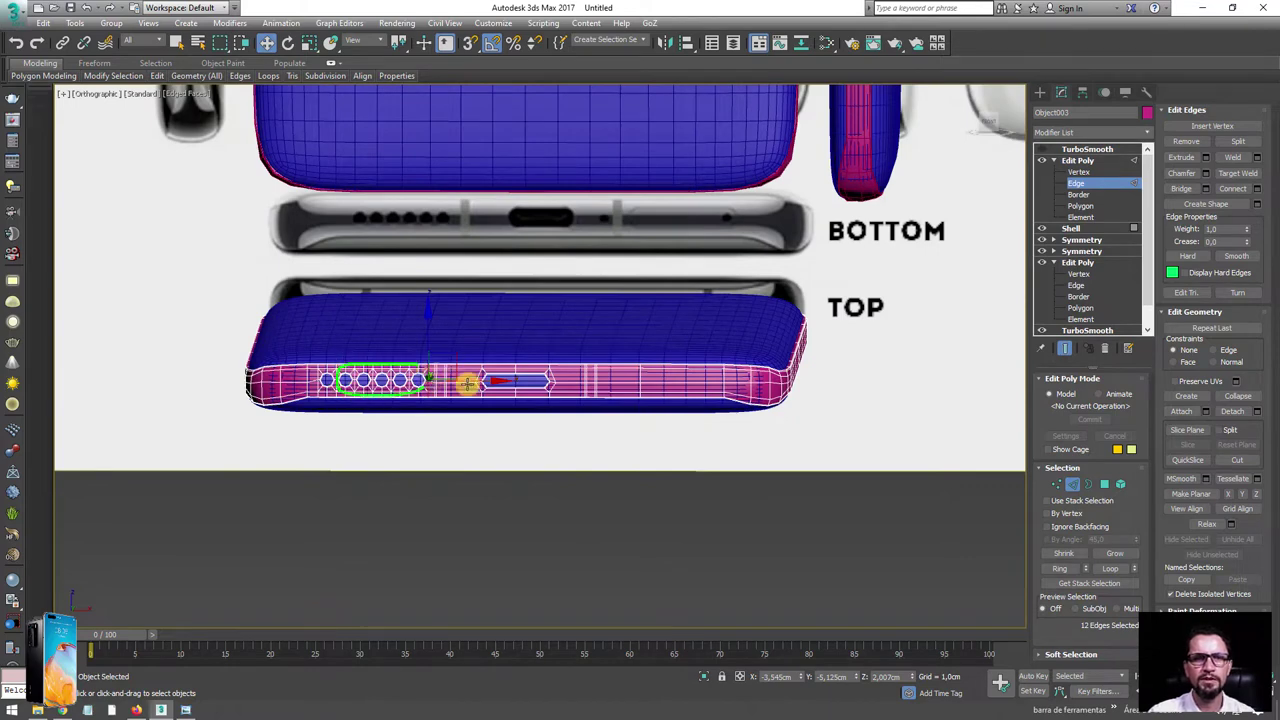
scroll(540, 378, "up", 4)
scroll(646, 374, "up", 1)
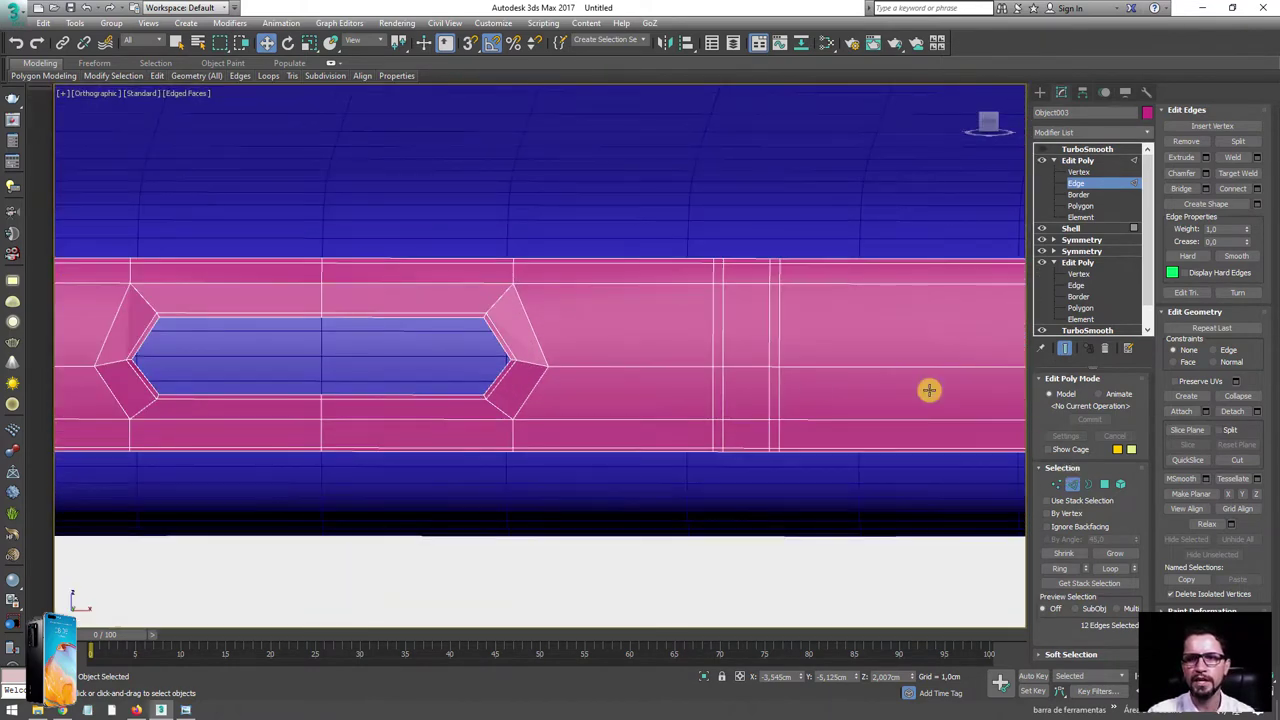
middle_click_drag(740, 357, 650, 335)
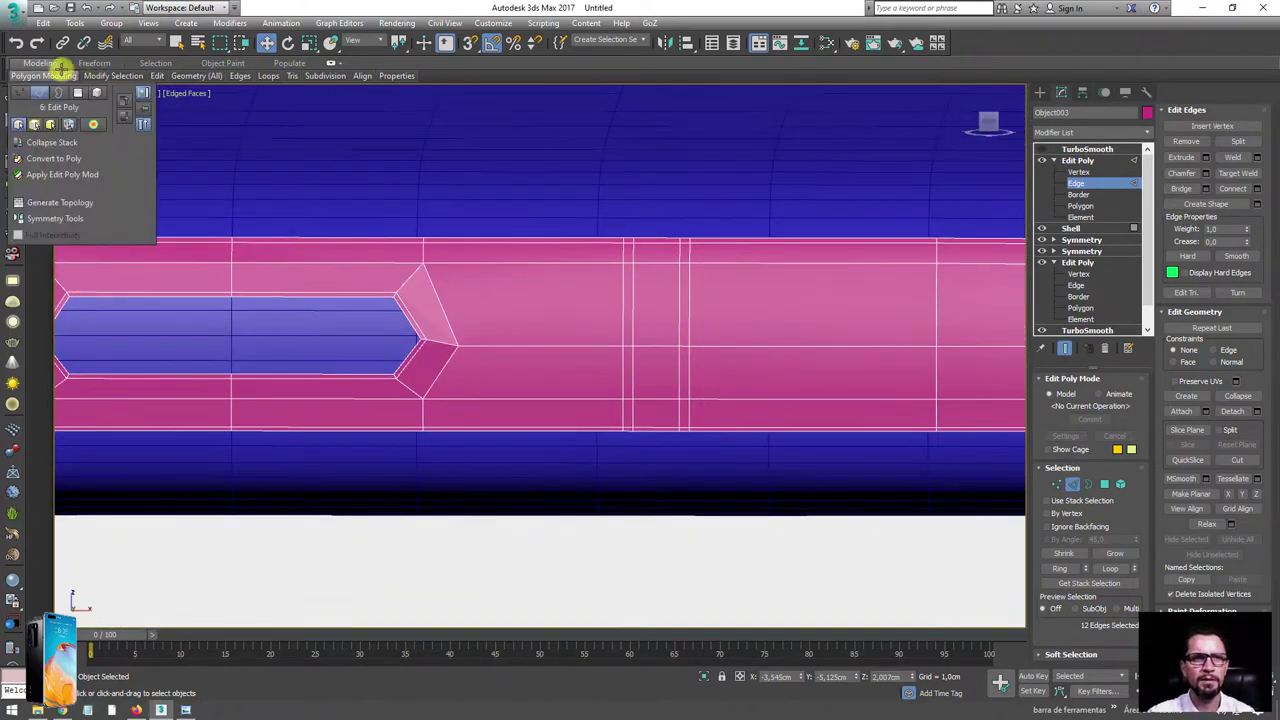
mouse_move(157, 76)
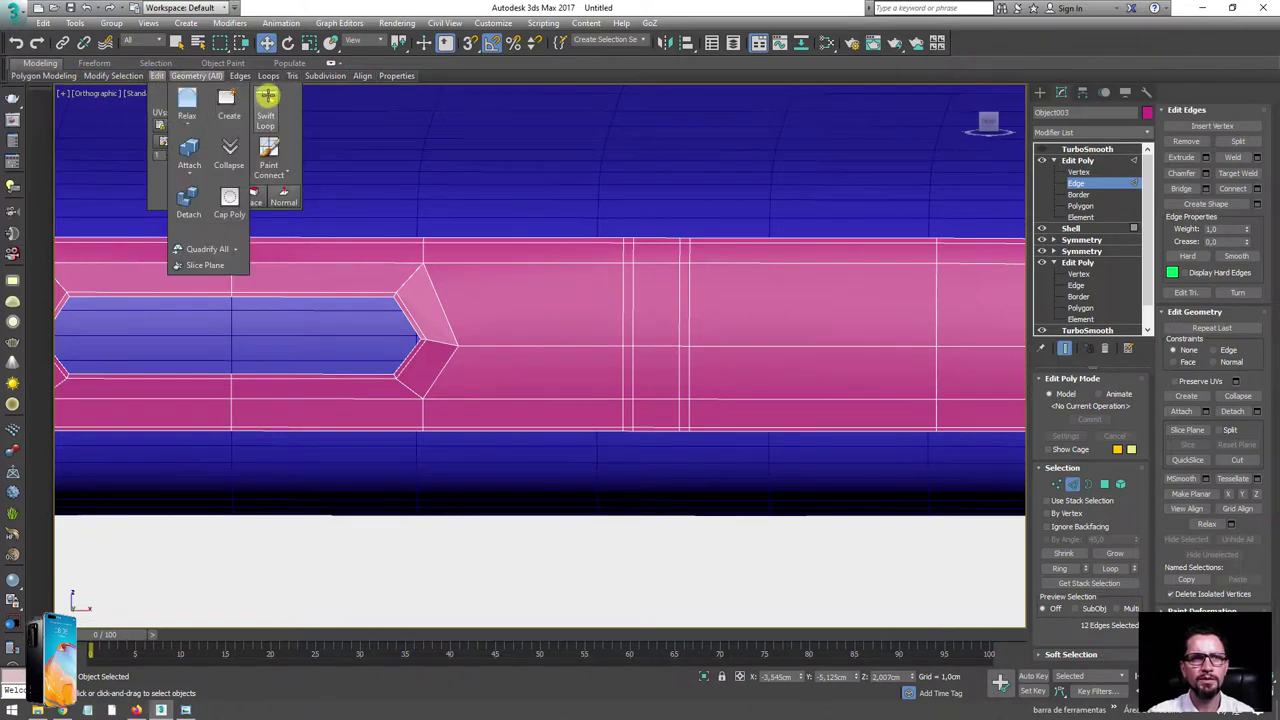
- Add two edge loops to the right of the capsule slot with Swift Loop
left_click(265, 108)
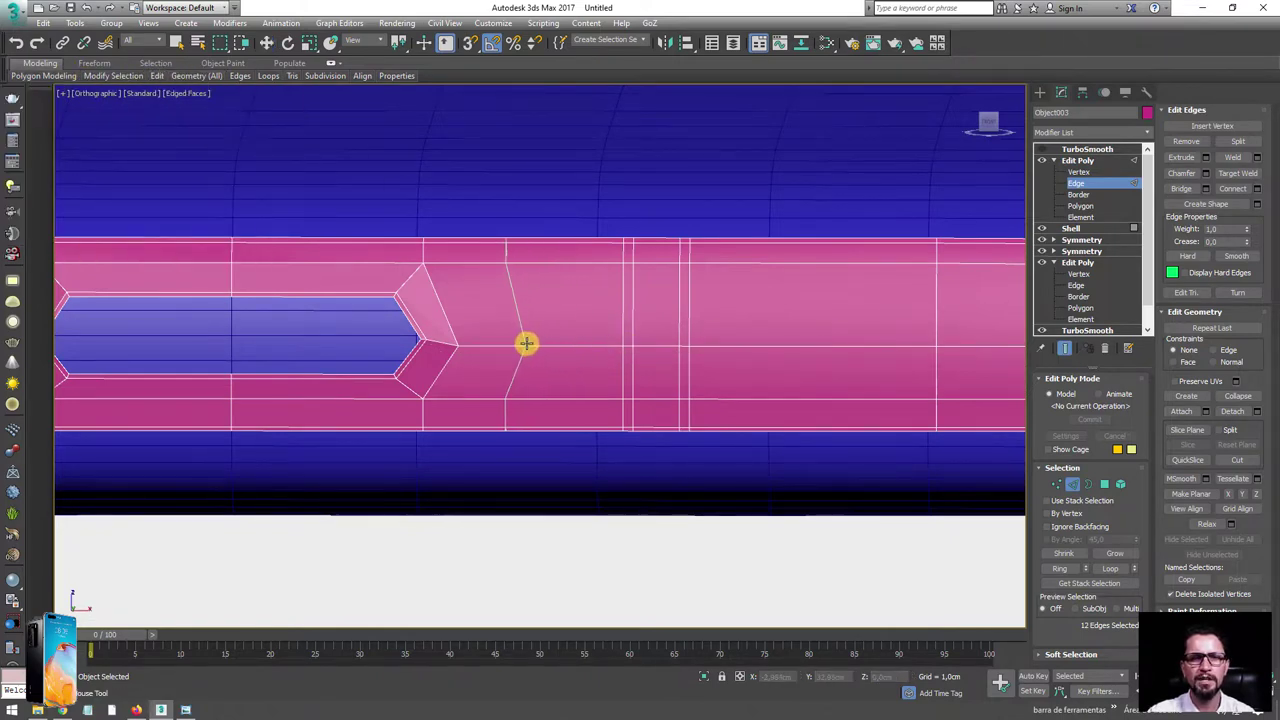
left_click(517, 346)
left_click(573, 347)
key("w")
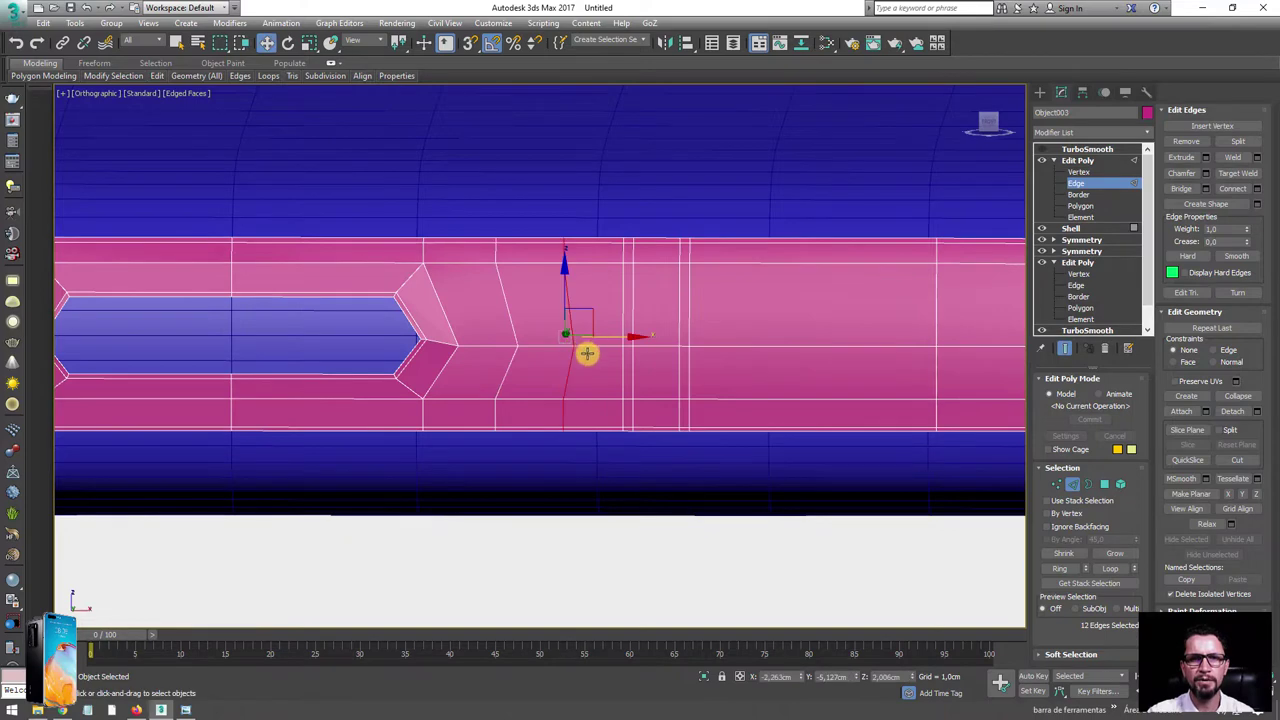
- Connect four corner vertices between the new loops into a star of edges
left_click(1058, 483)
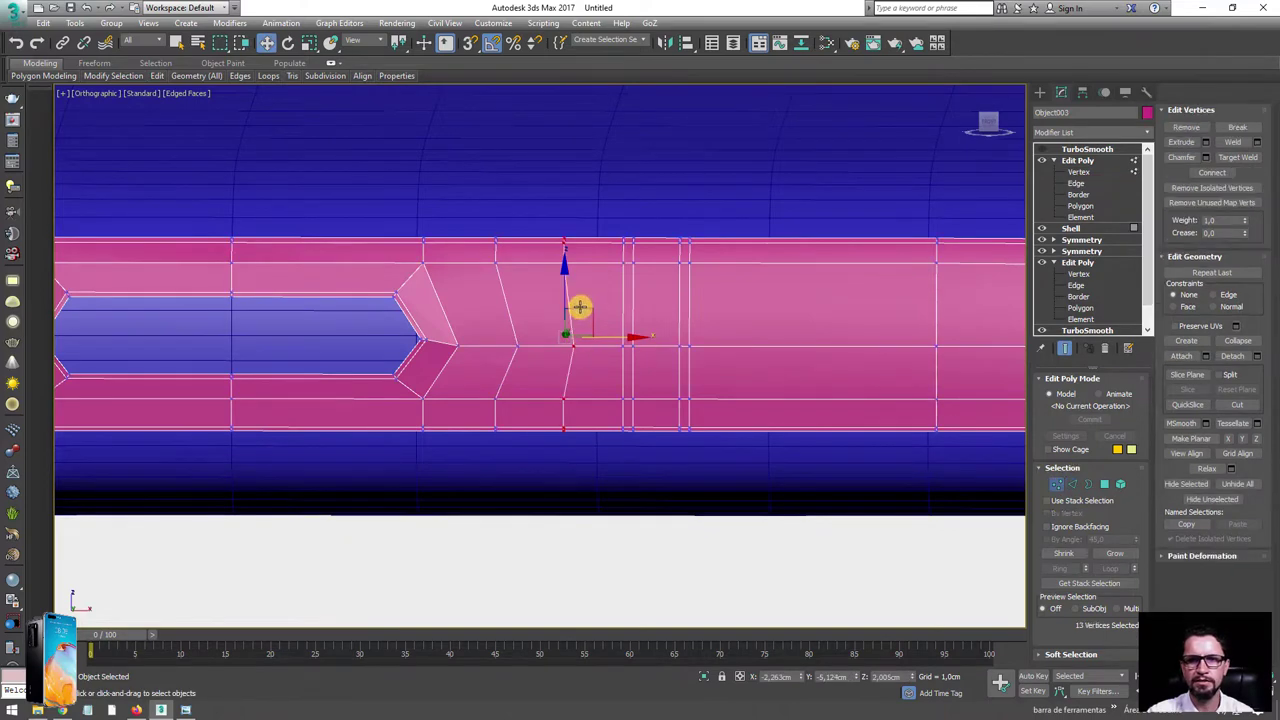
left_click(624, 261)
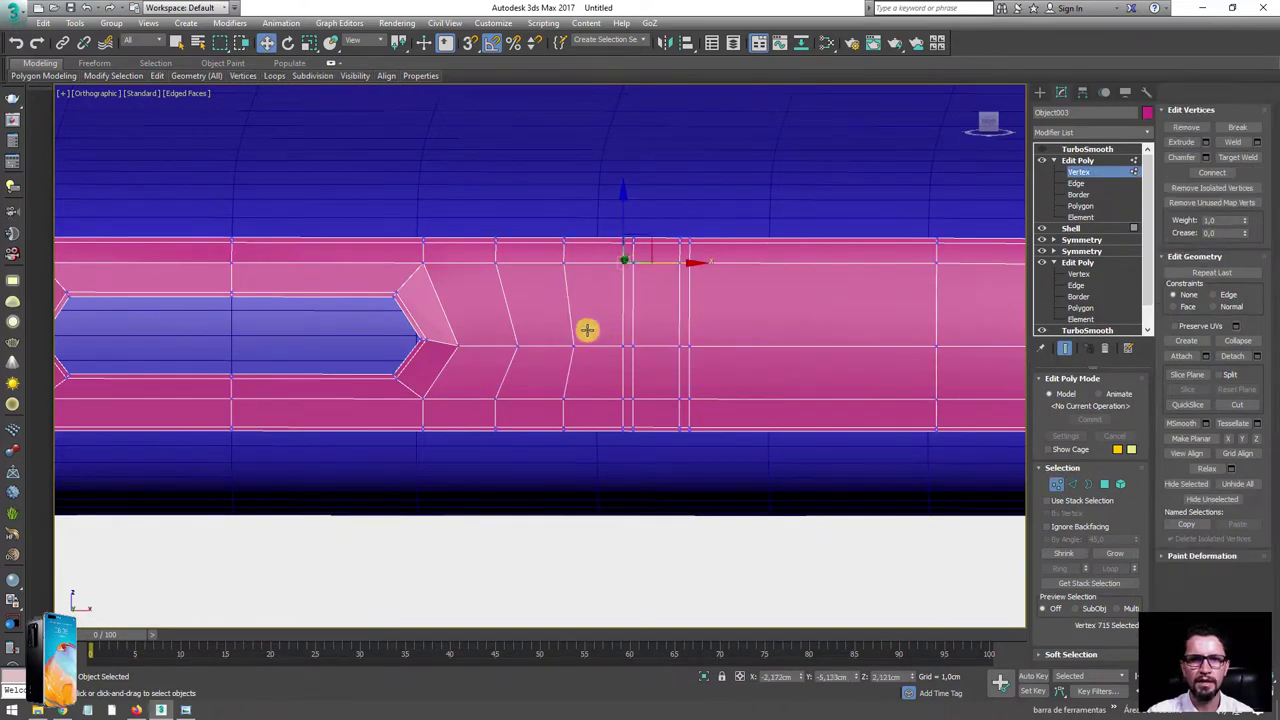
left_click(497, 396, "ctrl")
left_click(497, 262, "ctrl")
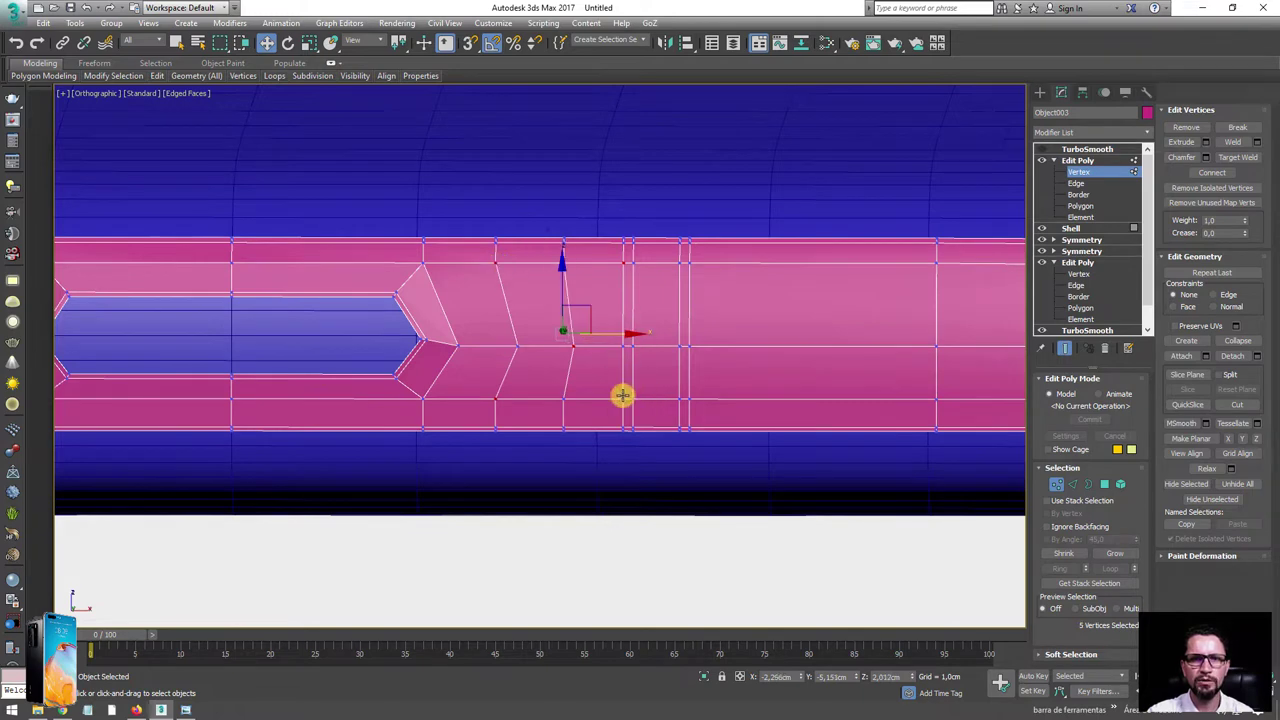
left_click(623, 396, "ctrl")
left_click(1212, 172)
- Chamfer the star's centre vertex into a small octagon and select the octagonal face
left_click(520, 346)
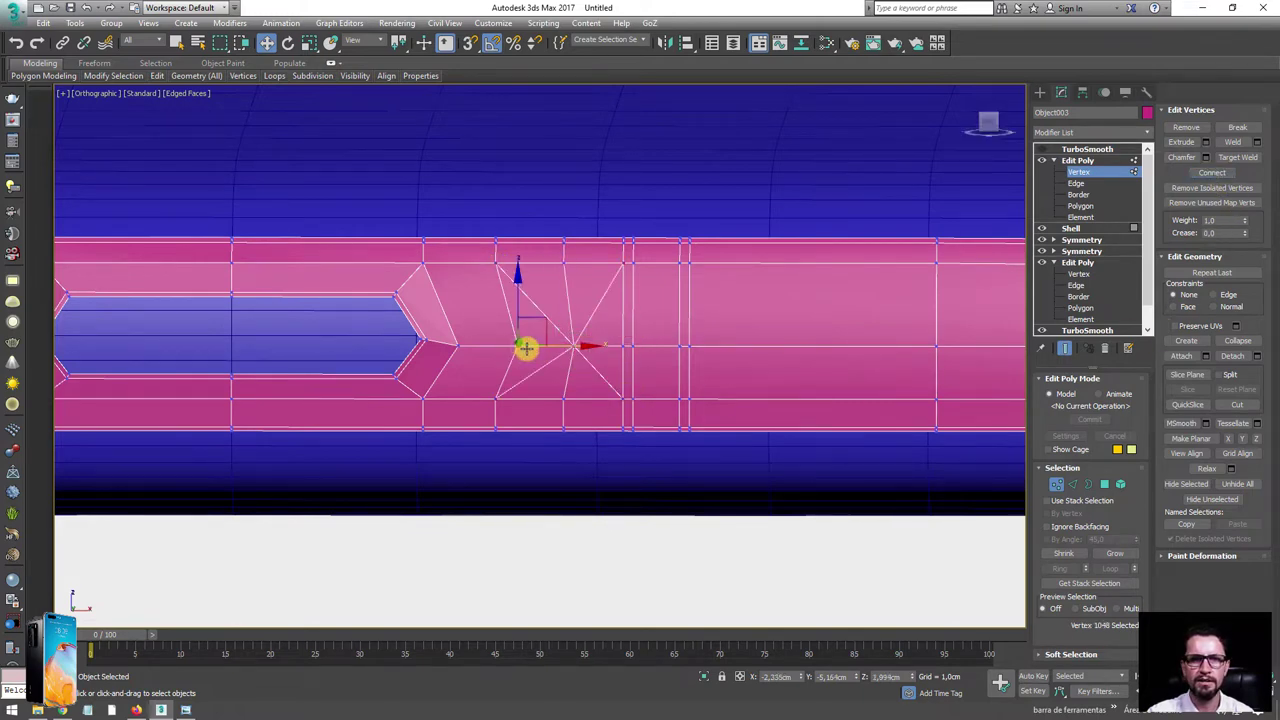
key("ctrl+z")
left_click(563, 346)
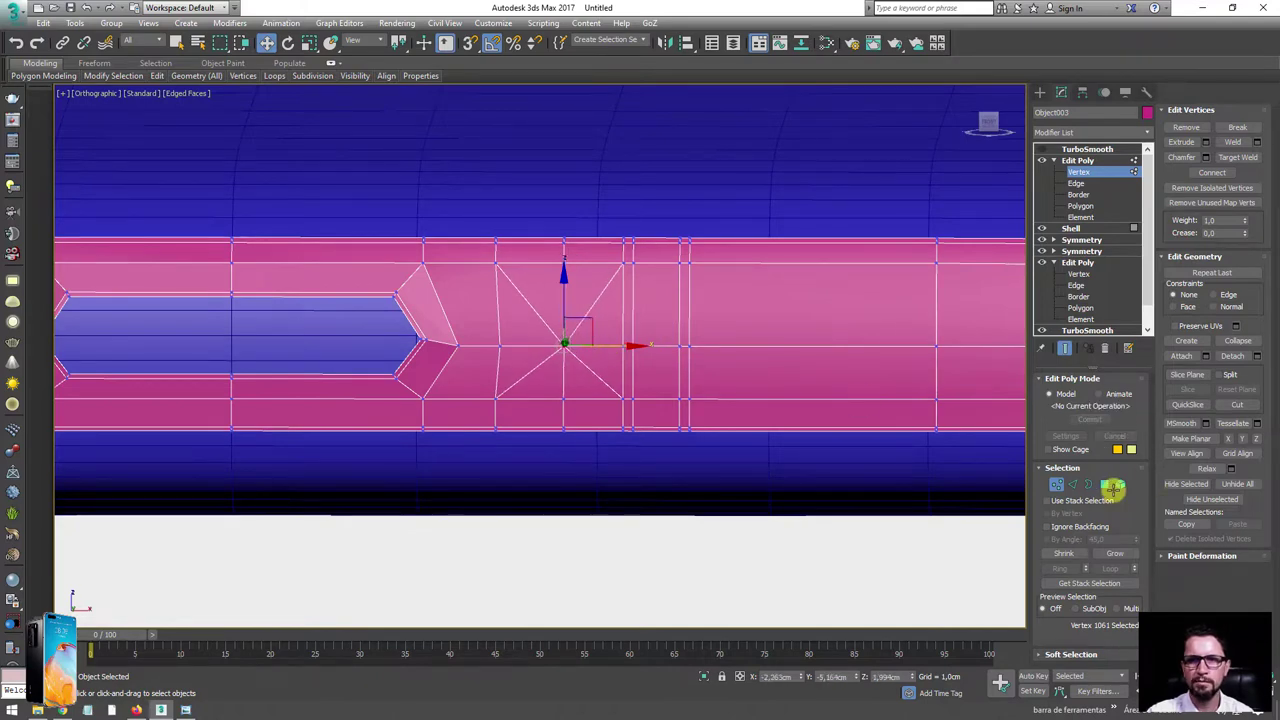
left_click(1181, 156)
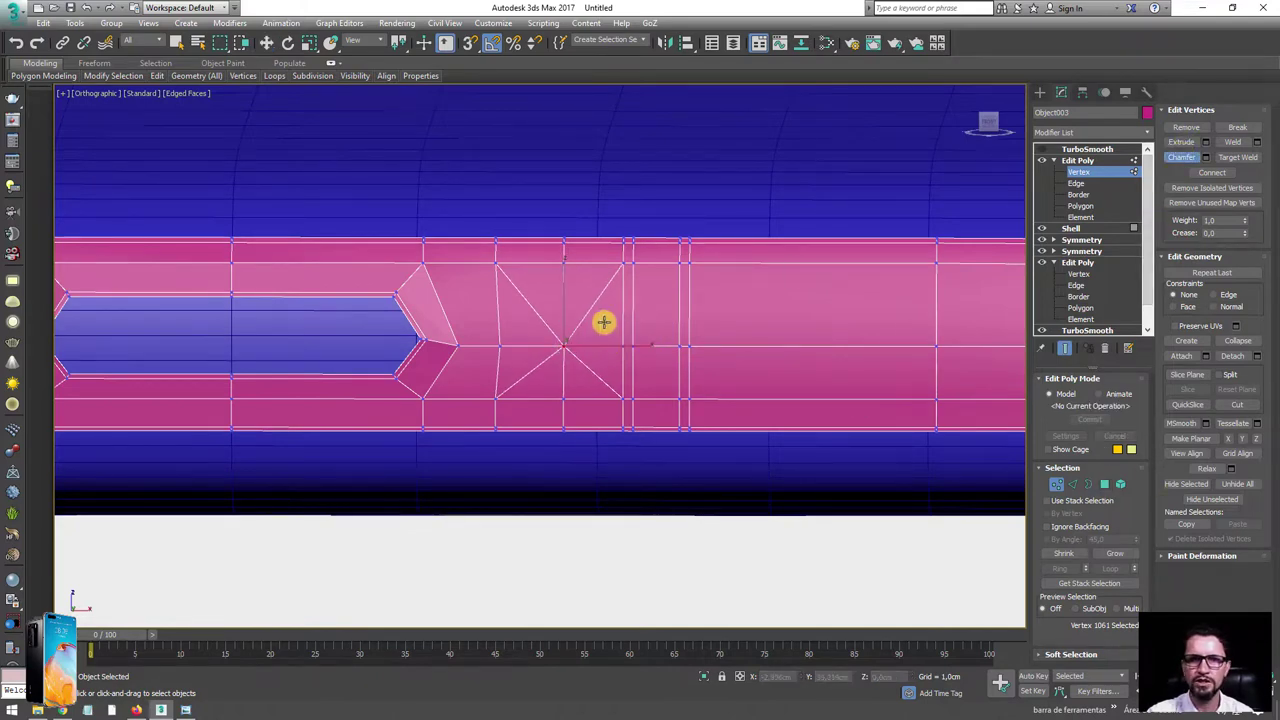
mouse_move(564, 344)
left_mouse_down()
mouse_move(589, 320)
mouse_move(564, 280)
left_mouse_up()
key("w")
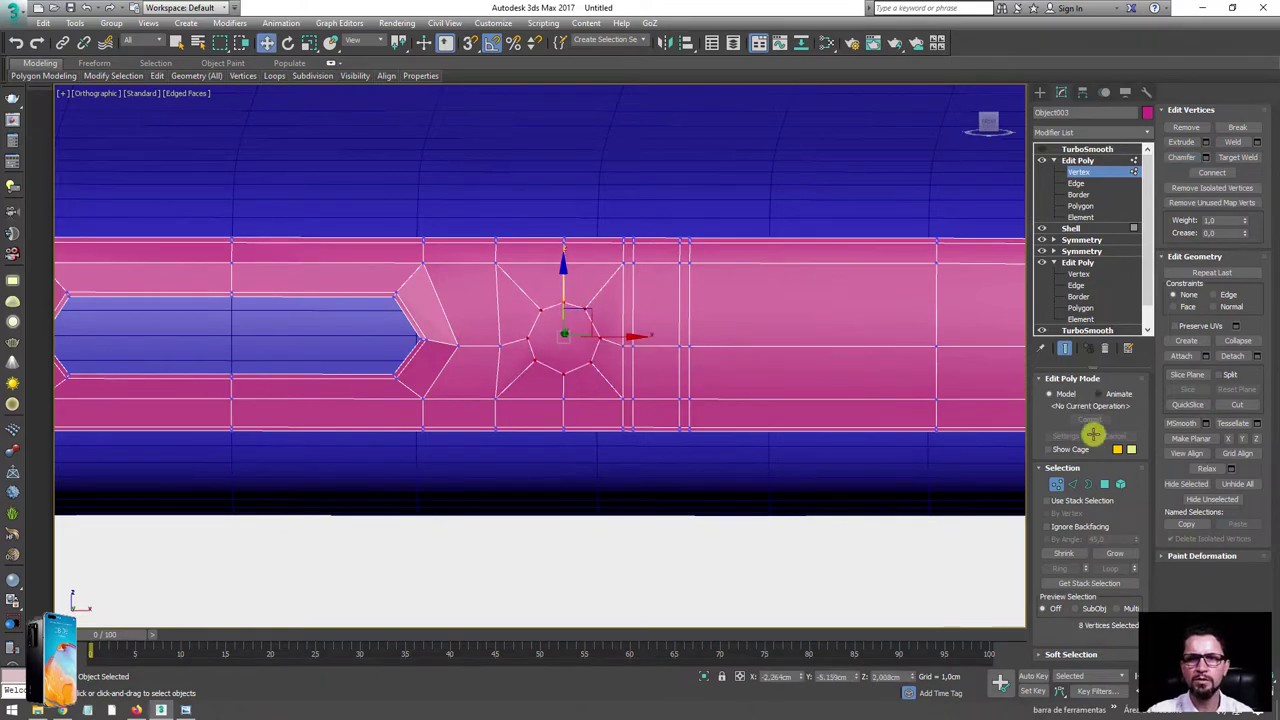
left_click(1103, 483)
left_click(563, 343)
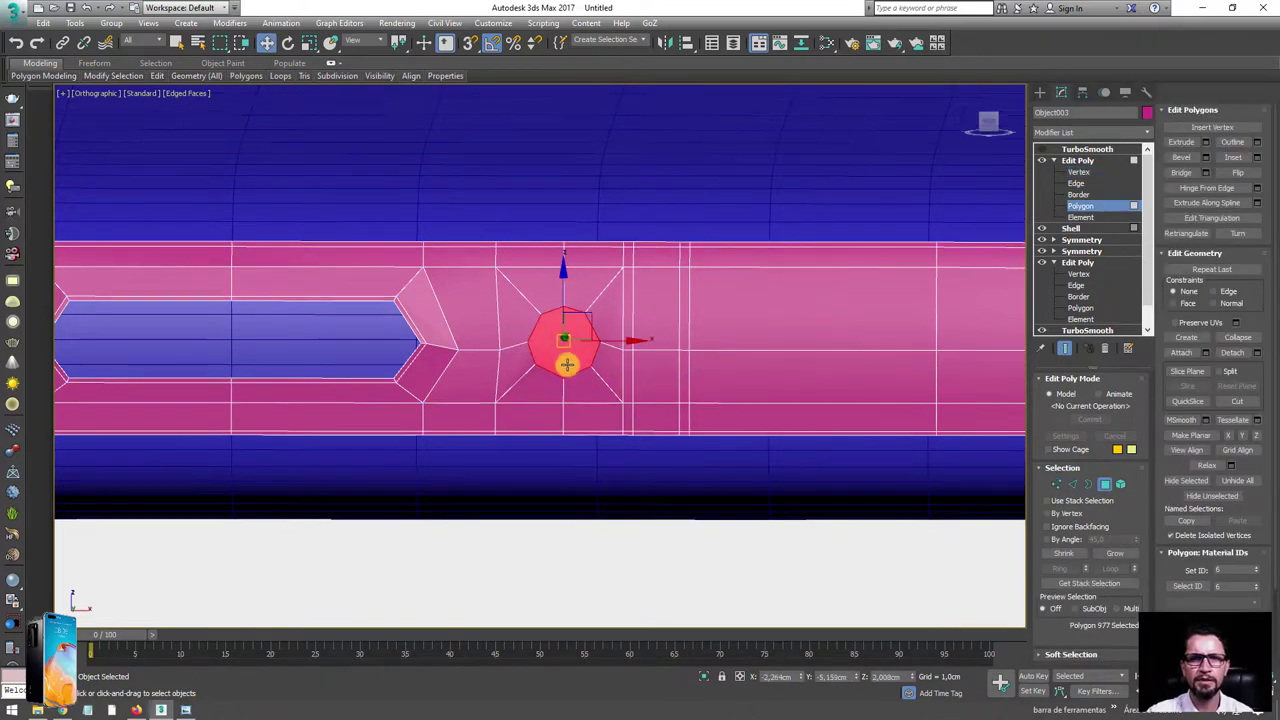
- Regularize the octagon face with GeoPoly and delete it to open a hole
middle_click_drag(566, 363, 596, 409)
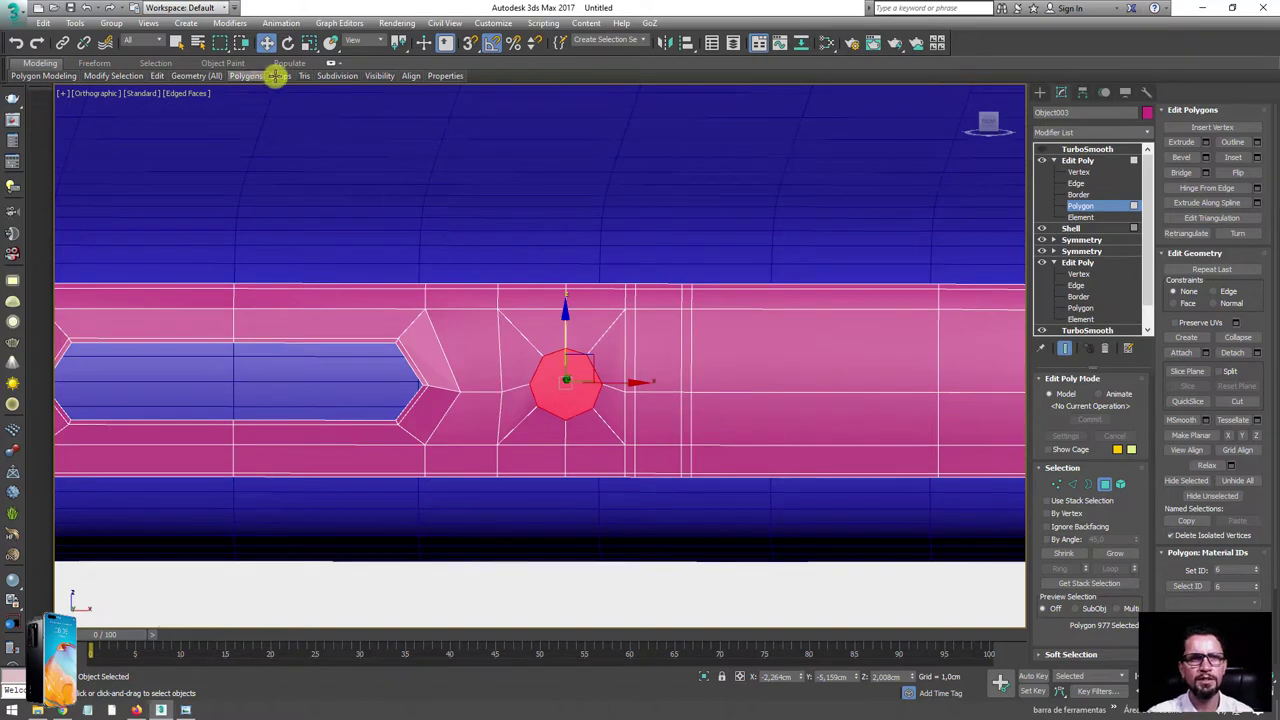
mouse_move(245, 76)
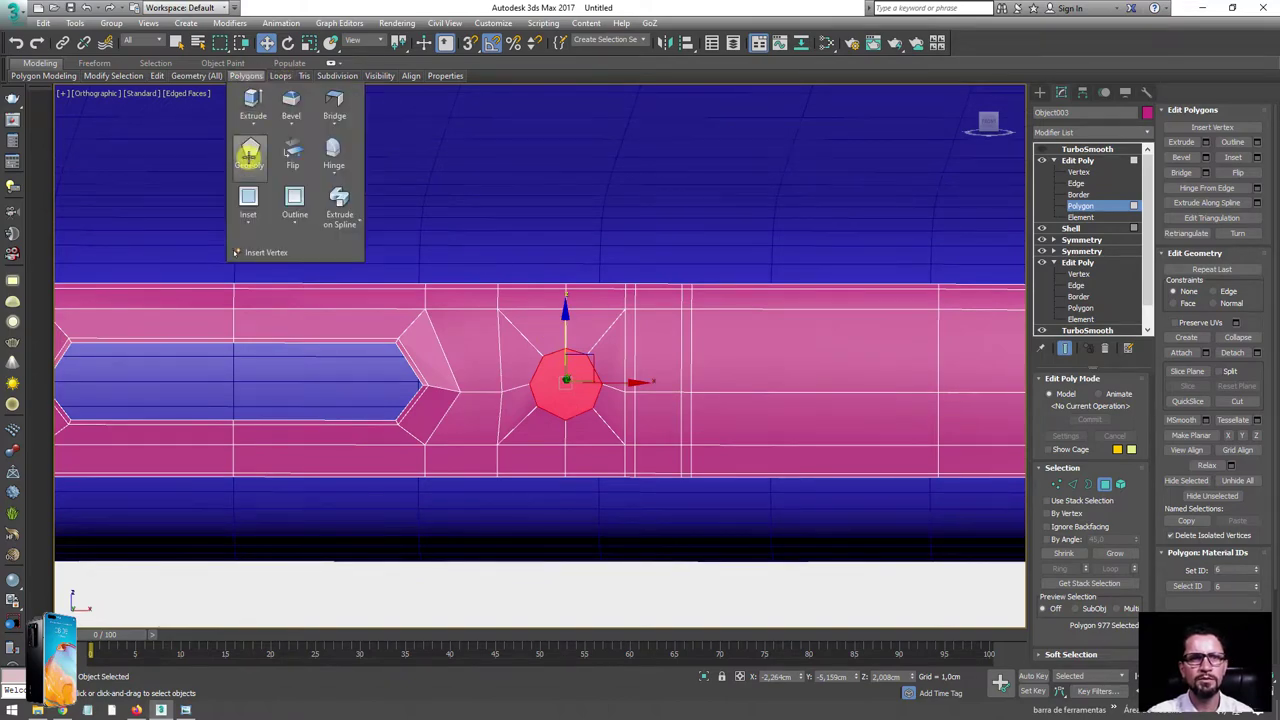
left_click(248, 155)
mouse_move(566, 371)
middle_mouse_down("alt")
mouse_move(651, 420)
mouse_move(606, 403)
middle_mouse_up("alt")
key("Delete")
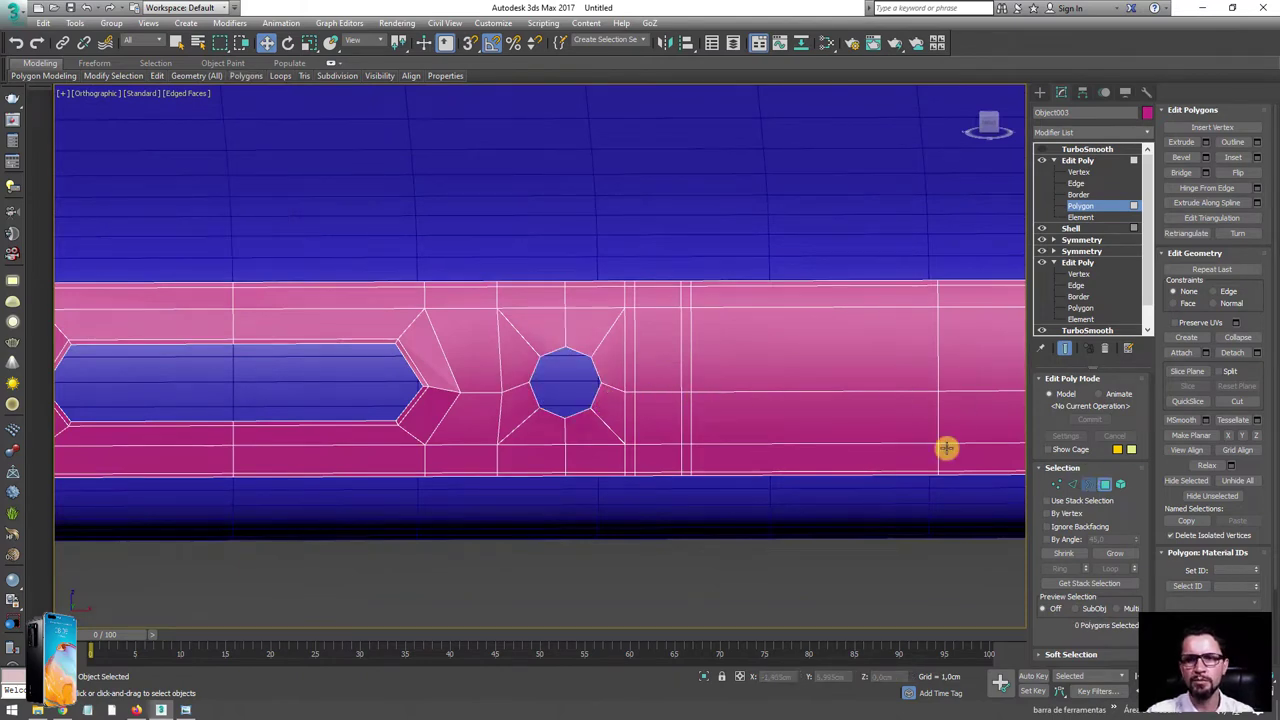
- Shift-scale the hole's border inward to add an inner ring of faces
key("3")
left_click(591, 371)
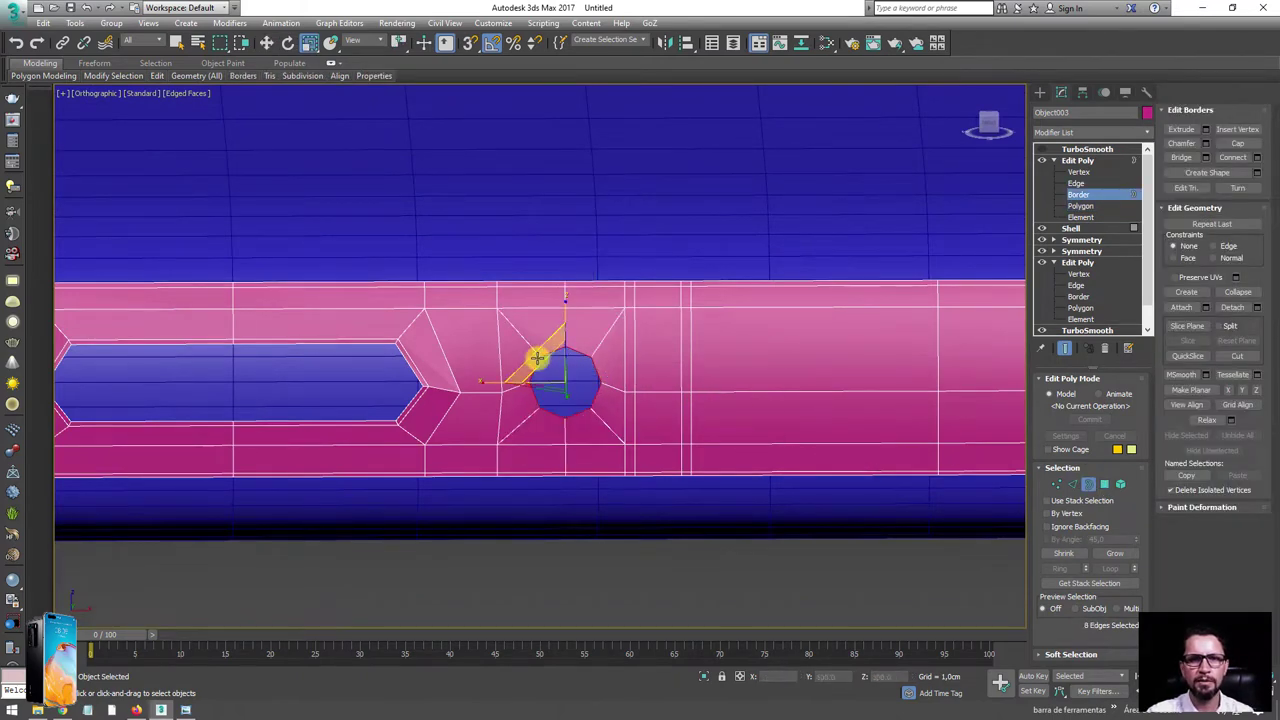
left_click_drag(537, 358, 540, 365, "shift")
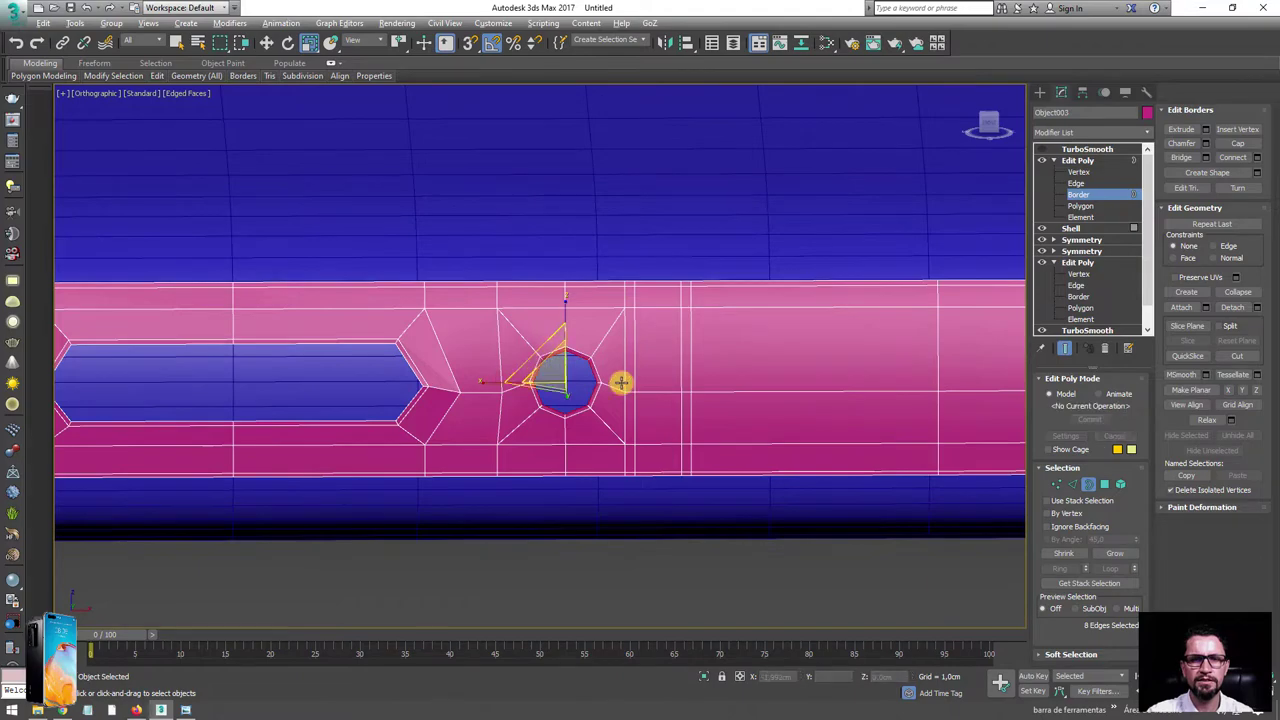
mouse_move(620, 380)
middle_mouse_down("alt")
mouse_move(649, 346)
mouse_move(611, 380)
middle_mouse_up("alt")
scroll(833, 385, "down", 5)
middle_click_drag(833, 385, 537, 380)
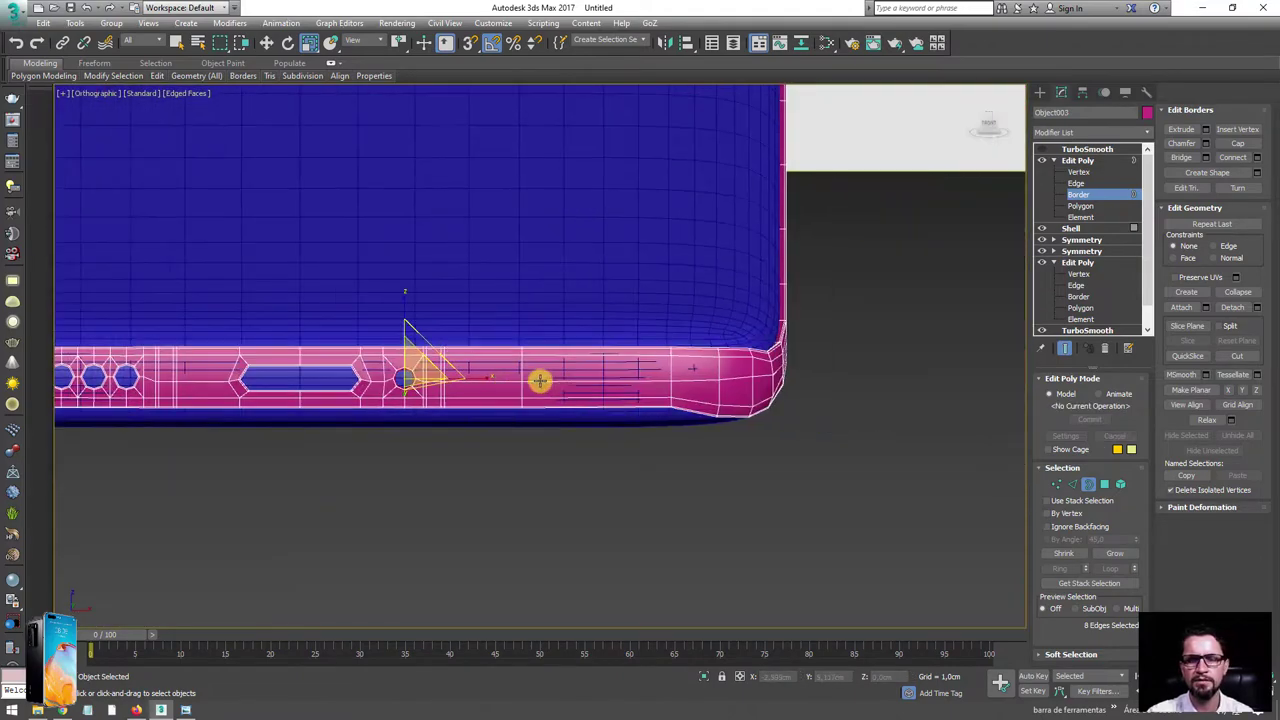
scroll(539, 380, "up", 3)
scroll(594, 359, "down", 4)
scroll(586, 369, "up", 5)
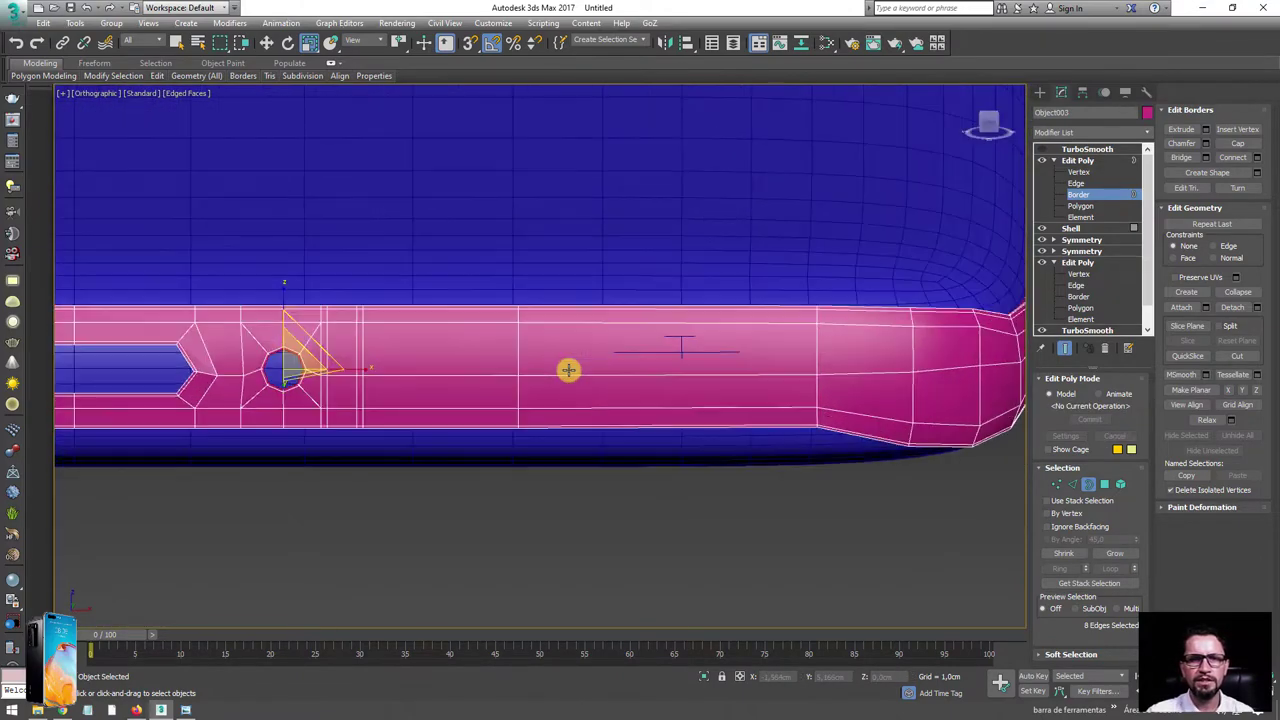
- Slide the vertex column beside the hole left along X and add an edge loop near the rounded end
left_click(1057, 483)
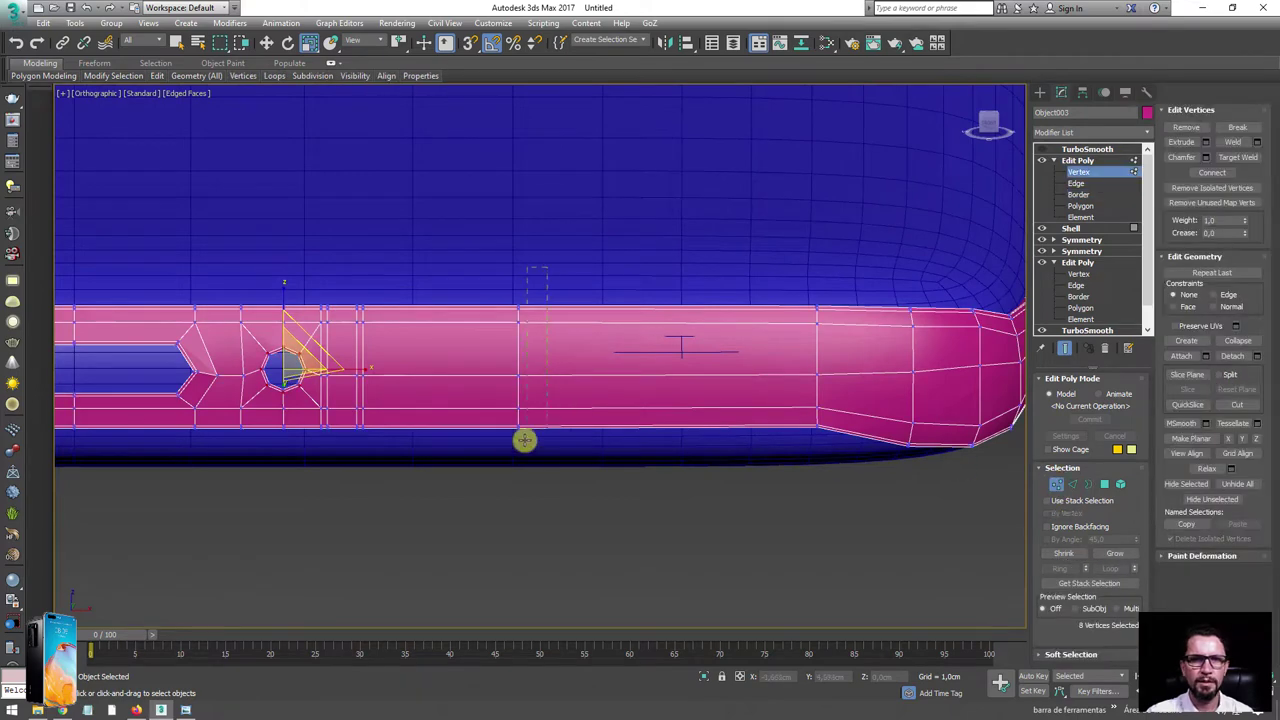
left_click_drag(524, 440, 522, 440)
key("w")
middle_click_drag(652, 363, 606, 500, "alt")
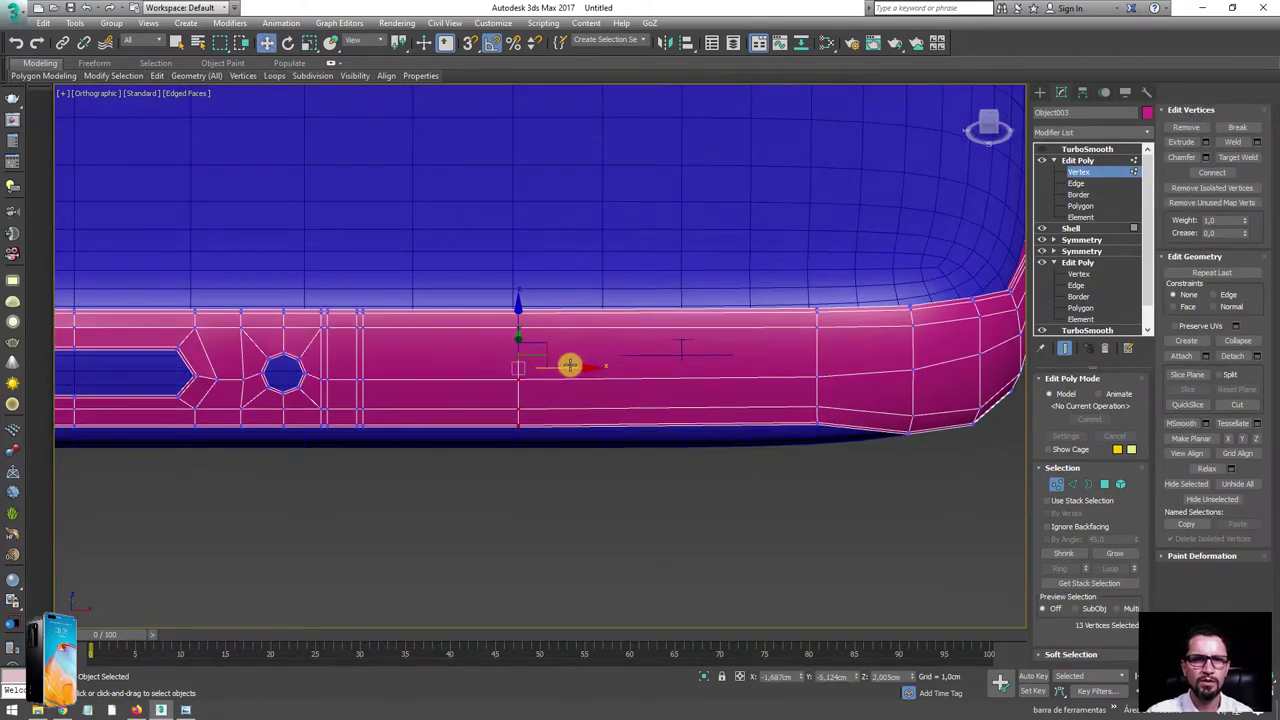
left_click_drag(569, 364, 432, 367)
middle_click_drag(534, 371, 525, 385, "alt")
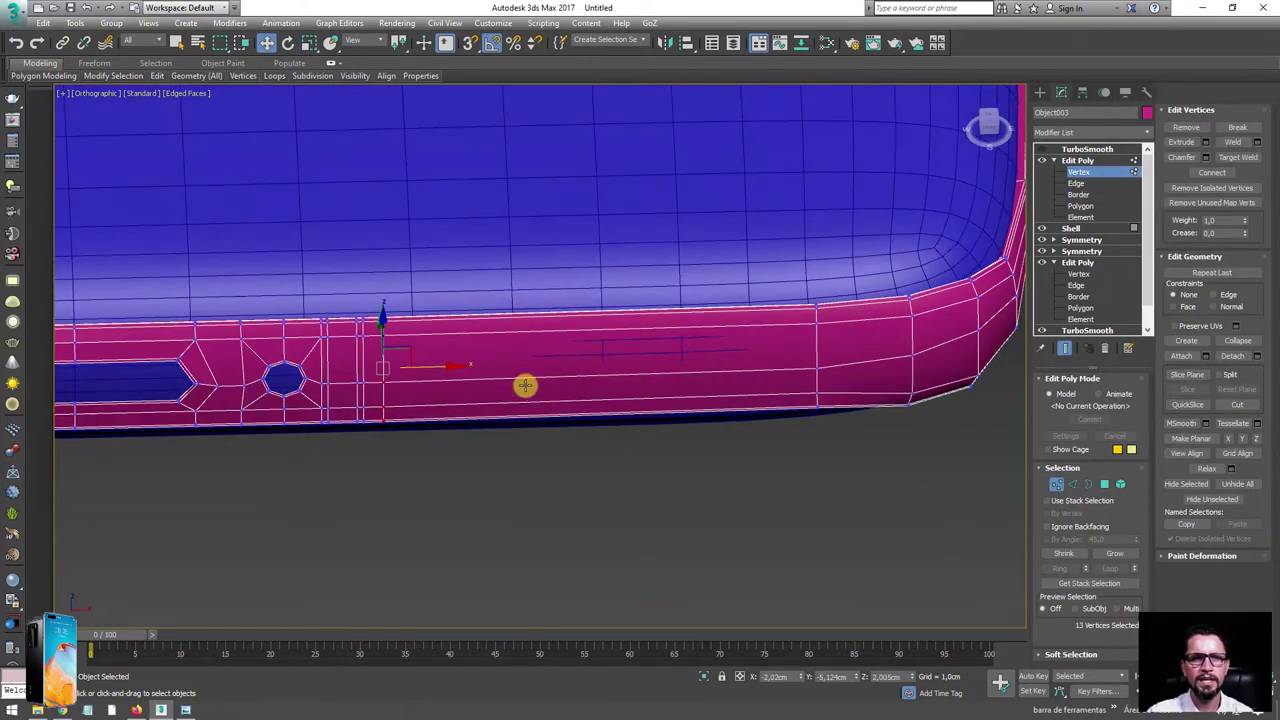
mouse_move(44, 76)
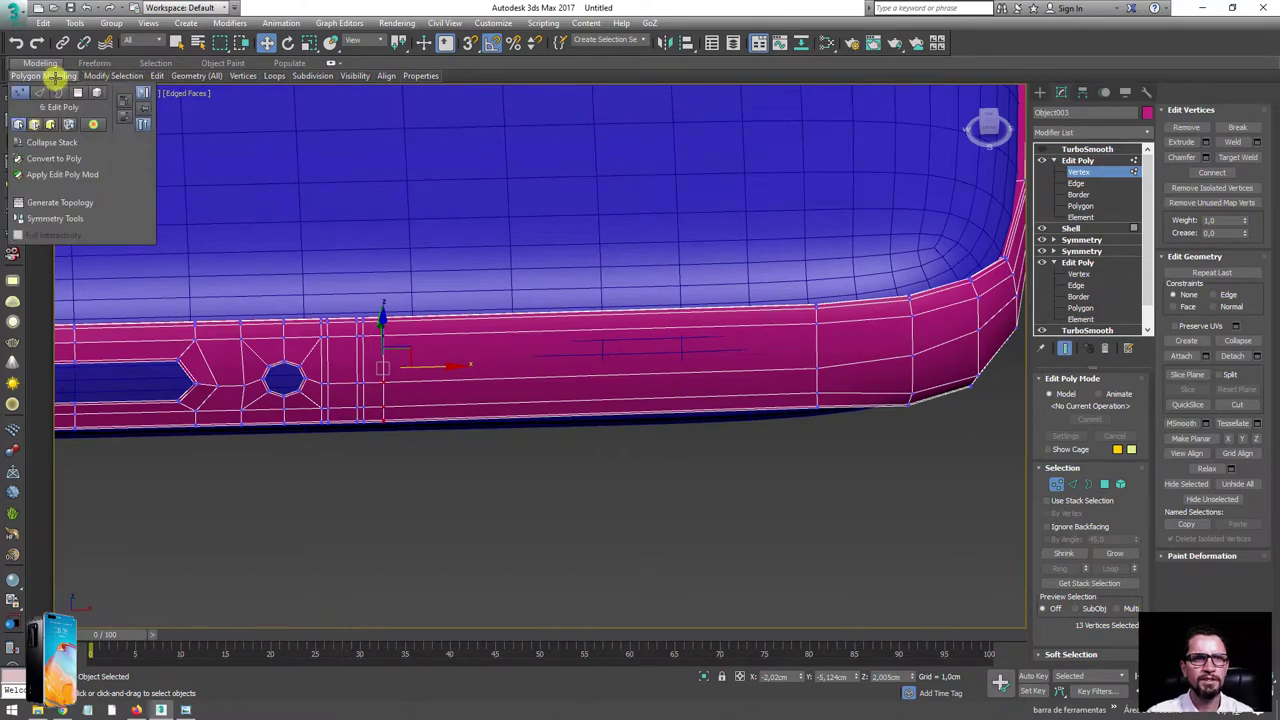
left_click(265, 100)
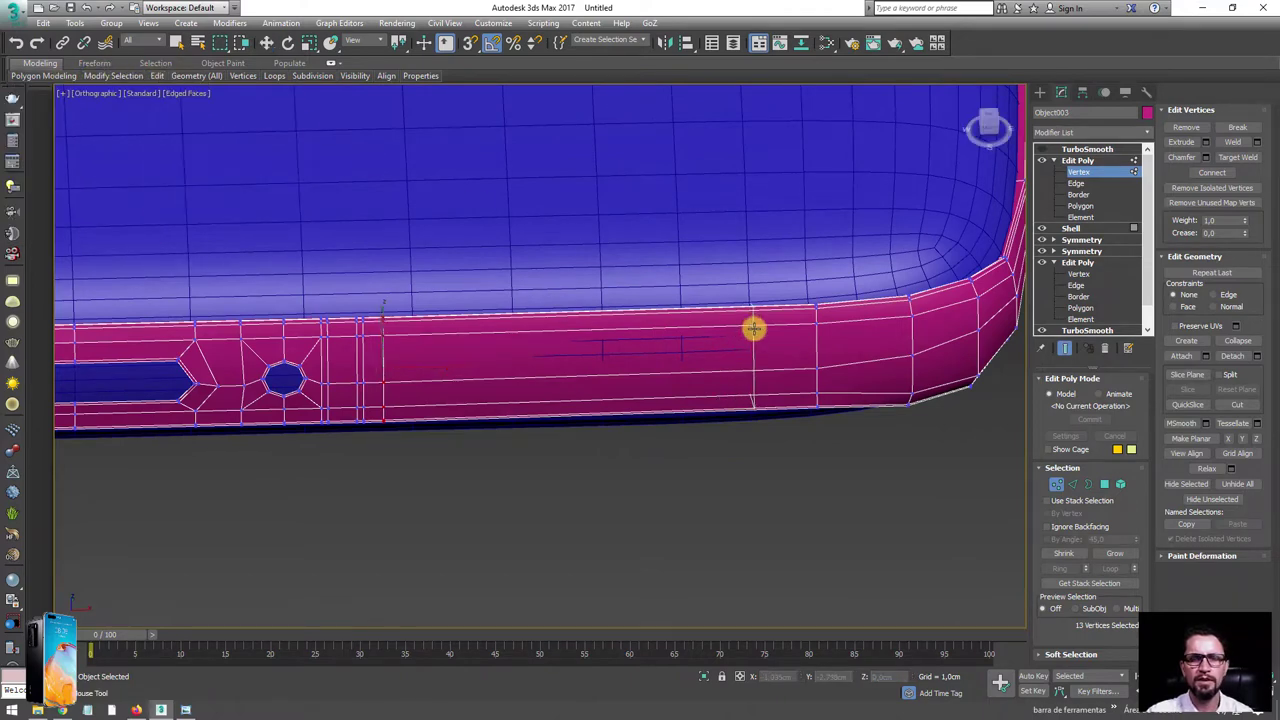
left_click(758, 323)
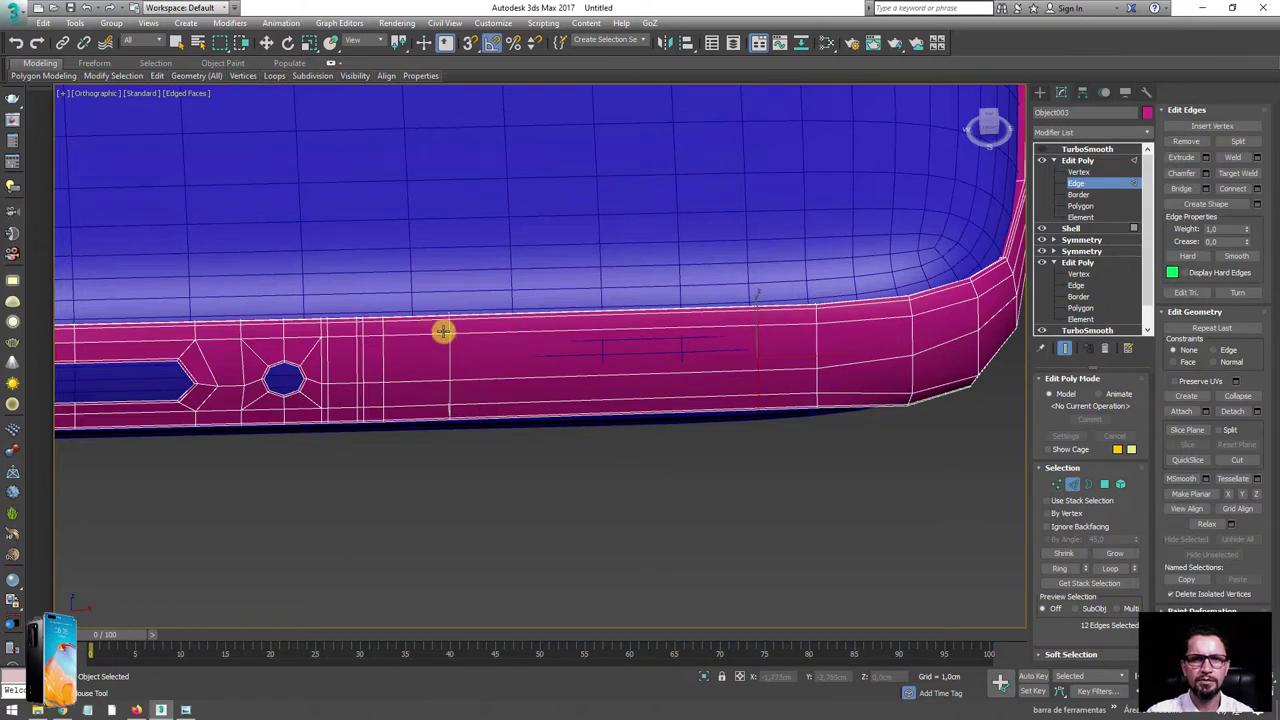
- In Front view, frame the side frame against the front reference image
key("f")
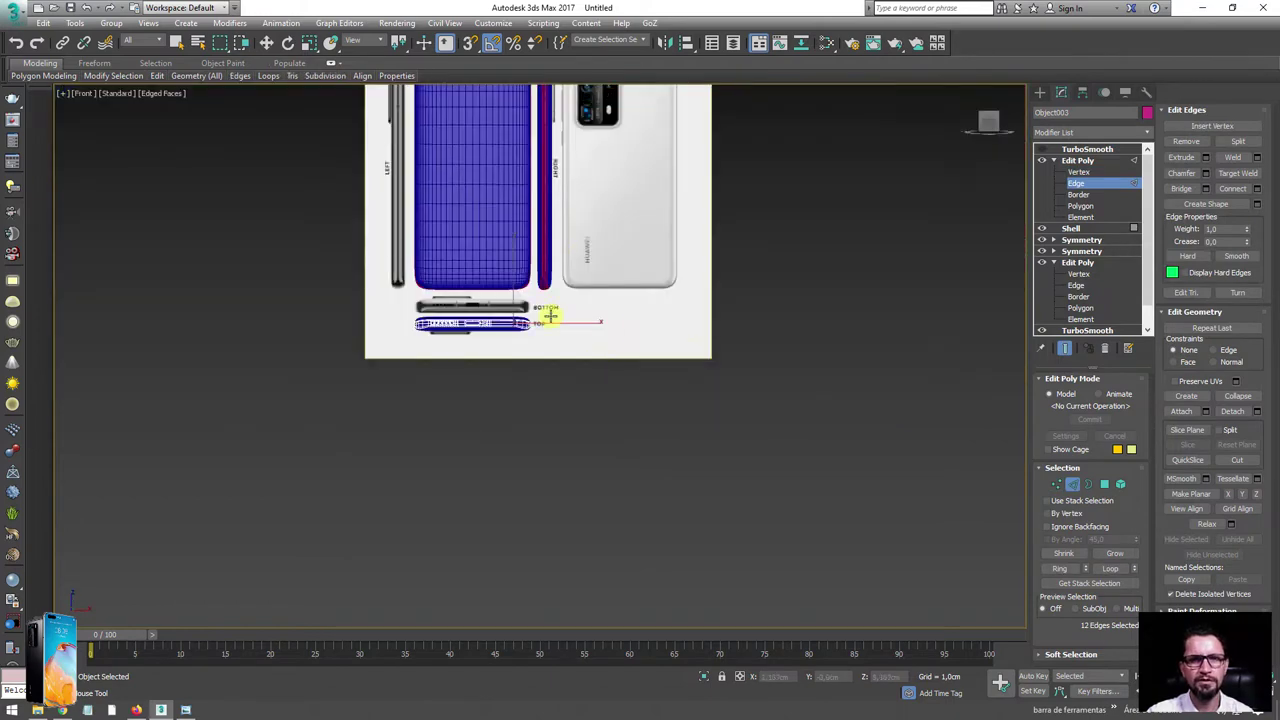
scroll(520, 380, "up", 5)
scroll(487, 417, "up", 2)
scroll(480, 417, "up", 2)
middle_click_drag(466, 417, 509, 374)
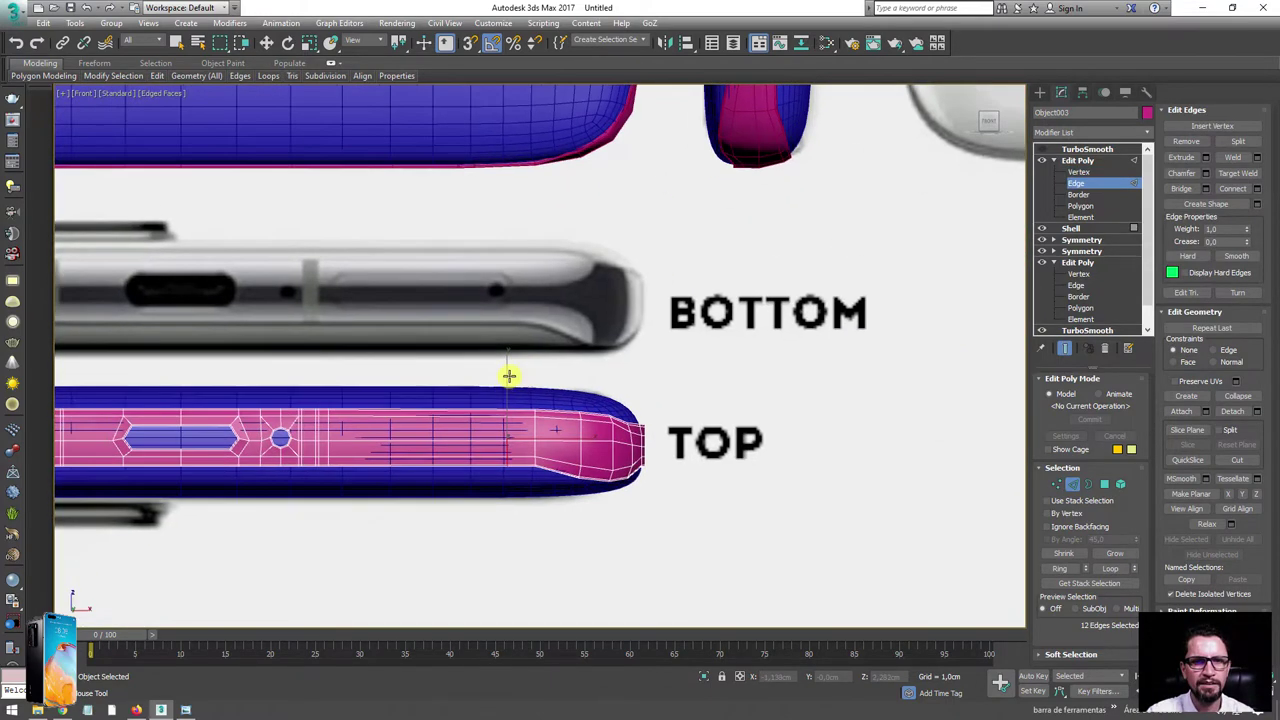
mouse_move(522, 265)
left_mouse_down()
mouse_move(362, 263)
mouse_move(509, 291)
left_mouse_up()
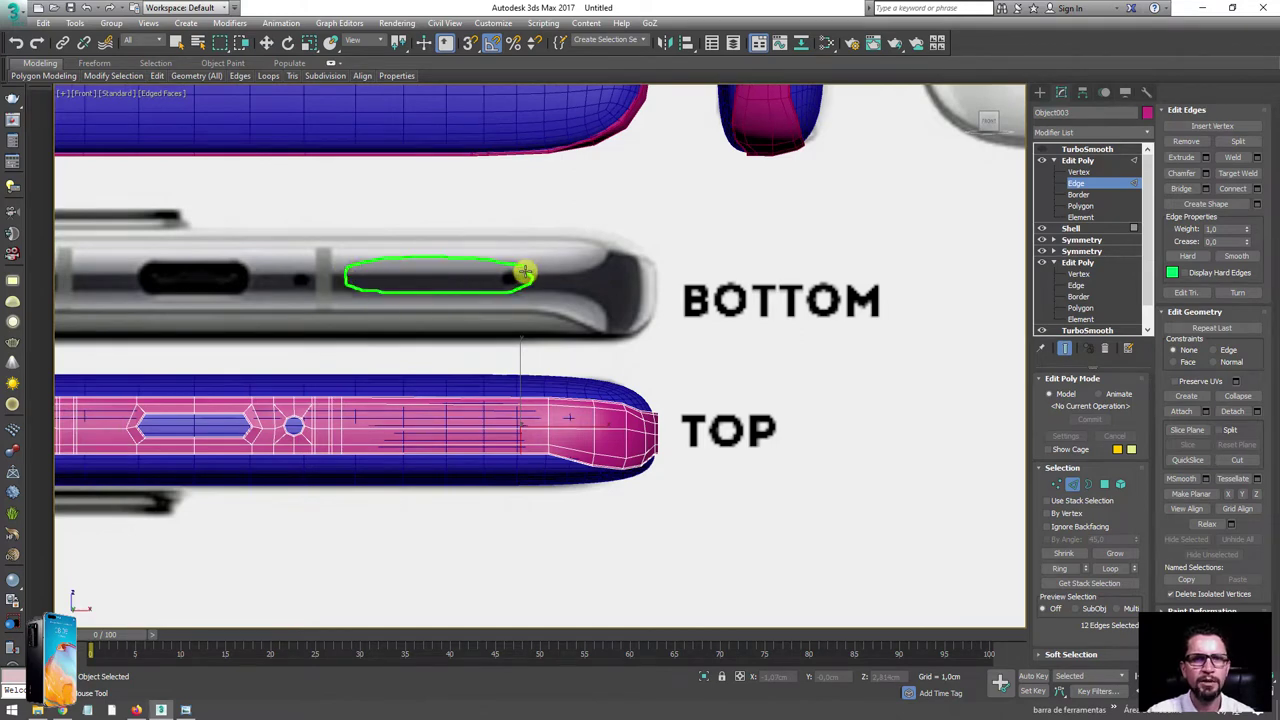
scroll(528, 380, "up", 3)
key("w")
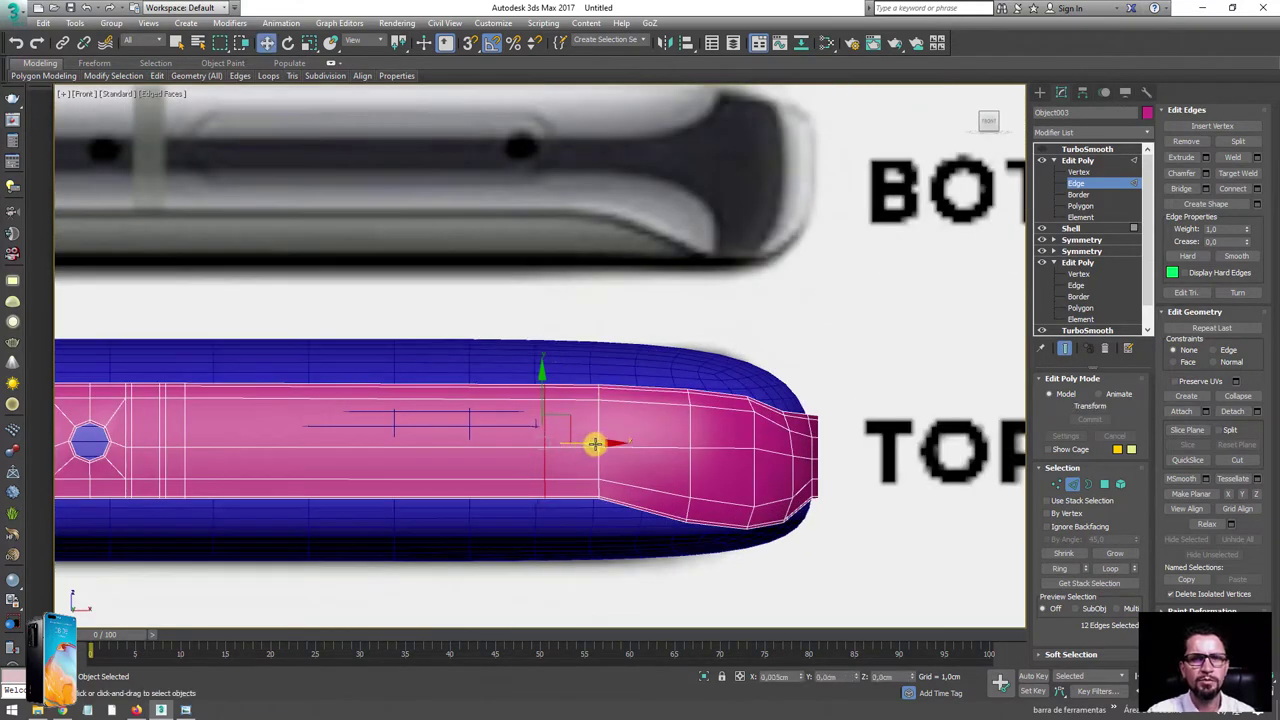
middle_click_drag(371, 417, 560, 357)
scroll(560, 357, "down", 2)
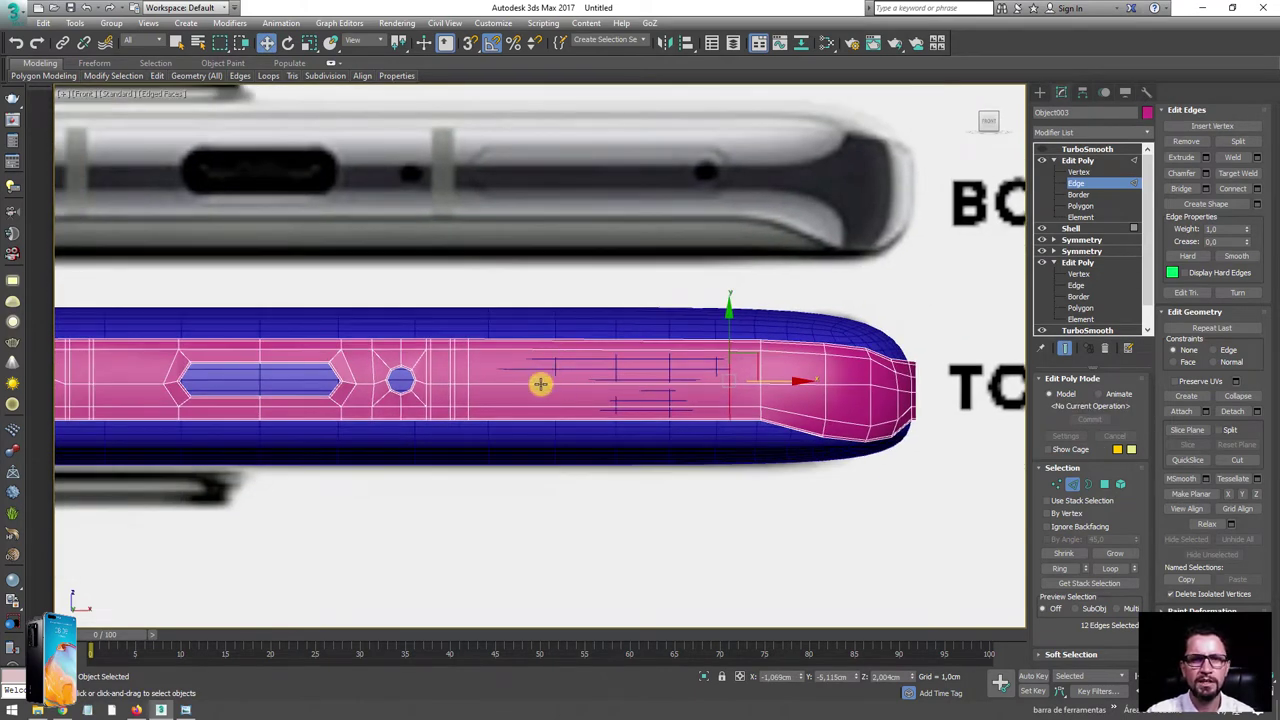
- Select the edge loop and narrow the selection to the 12 button-area edges
double_click(557, 383)
mouse_move(594, 329)
middle_mouse_down("alt")
mouse_move(591, 374)
mouse_move(573, 267)
middle_mouse_up("alt")
left_click(600, 443)
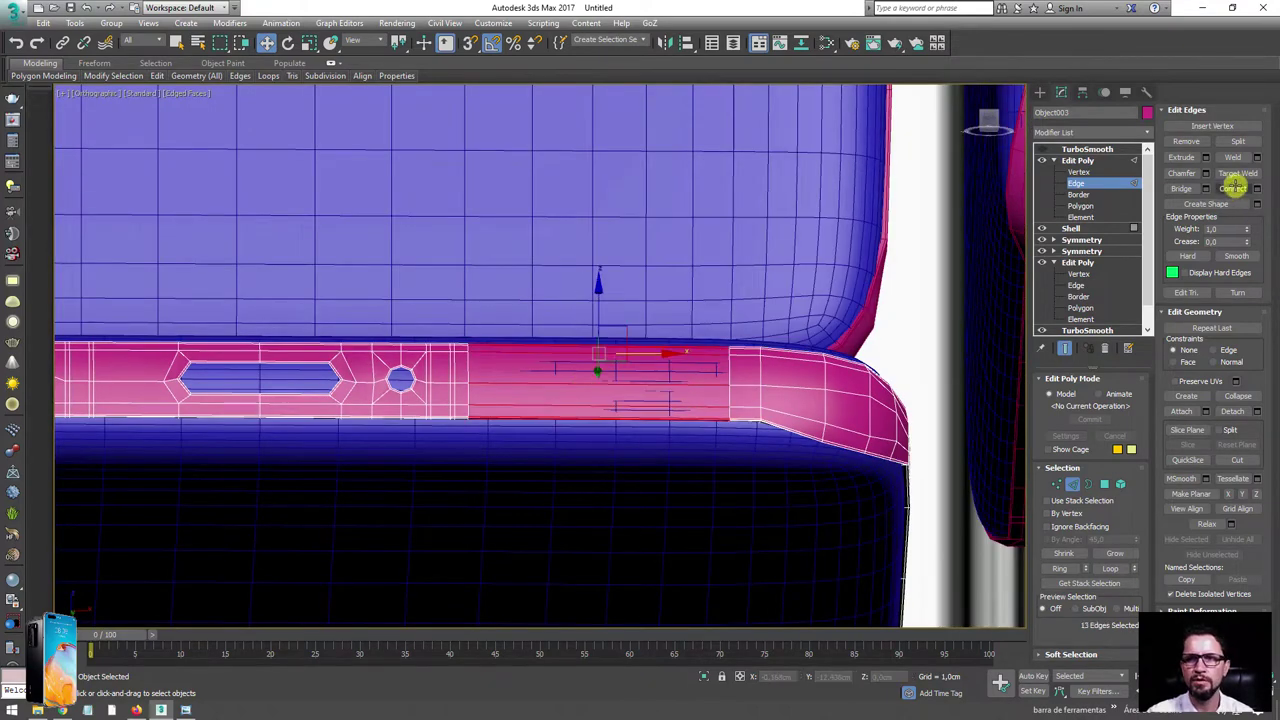
left_click(1235, 188)
mouse_move(679, 303)
middle_mouse_down("alt")
mouse_move(646, 366)
mouse_move(654, 380)
mouse_move(1040, 380)
middle_mouse_up("alt")
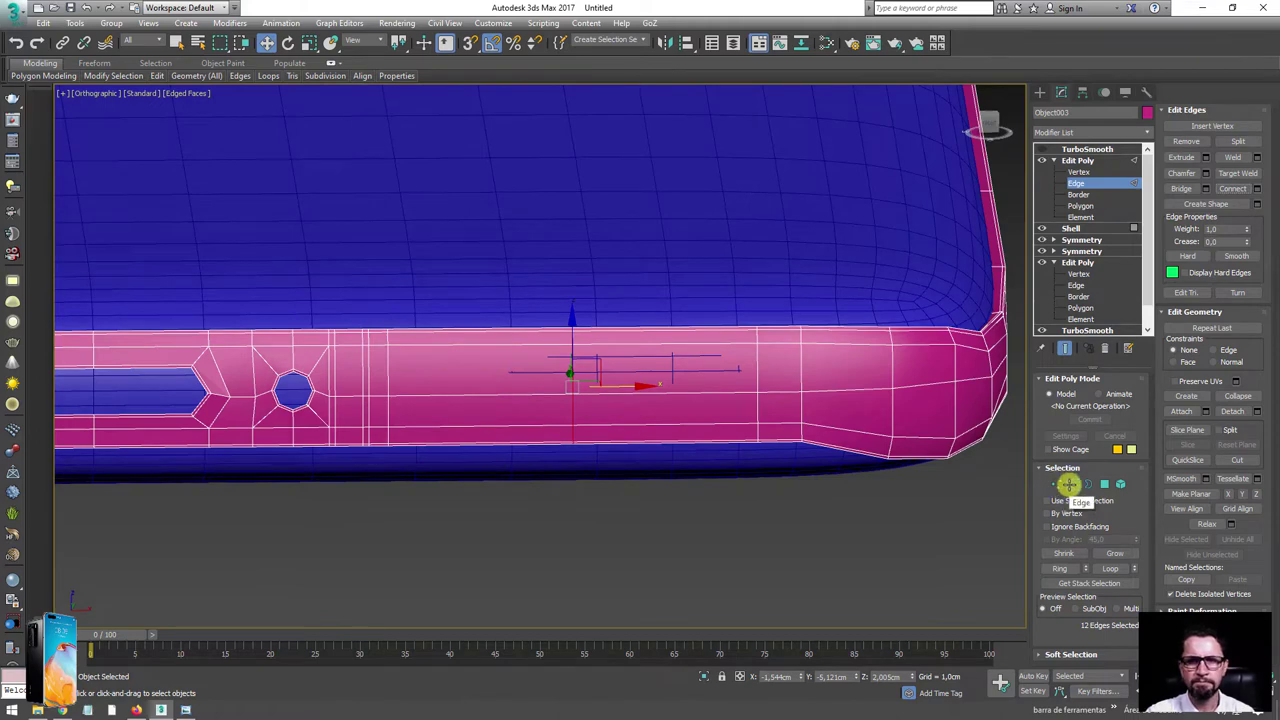
- Chamfer the selected button-area edges by 0,439cm
left_click(1205, 157)
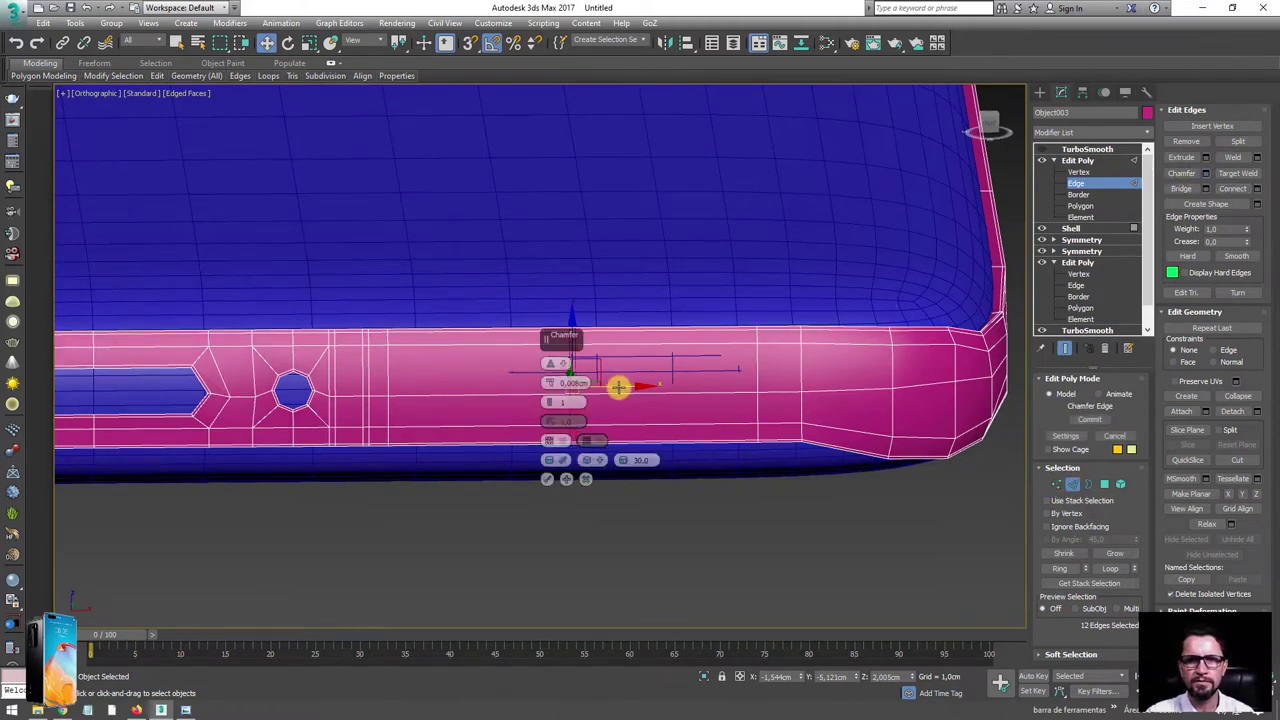
left_click_drag(549, 384, 527, 218)
left_click(547, 479)
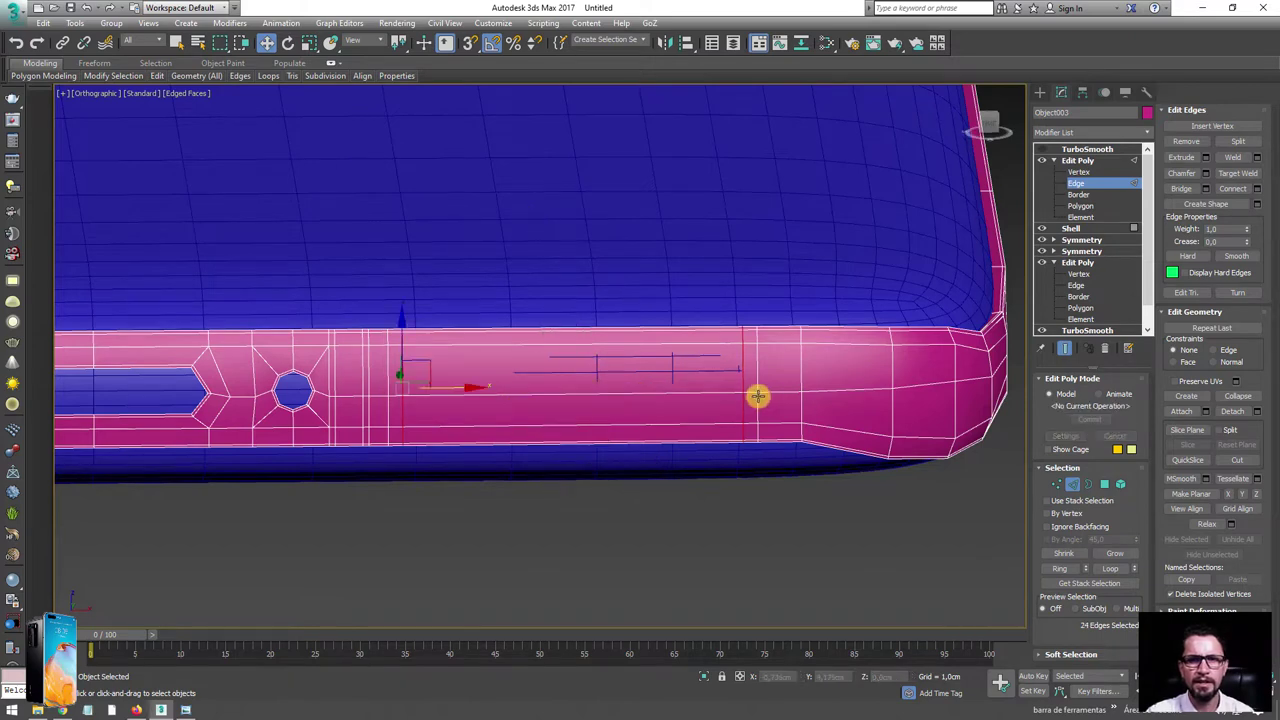
- Test-stretch two chamfered edges along X, undo it, and move to Polygon level
left_click(397, 397)
left_click(751, 391, "ctrl")
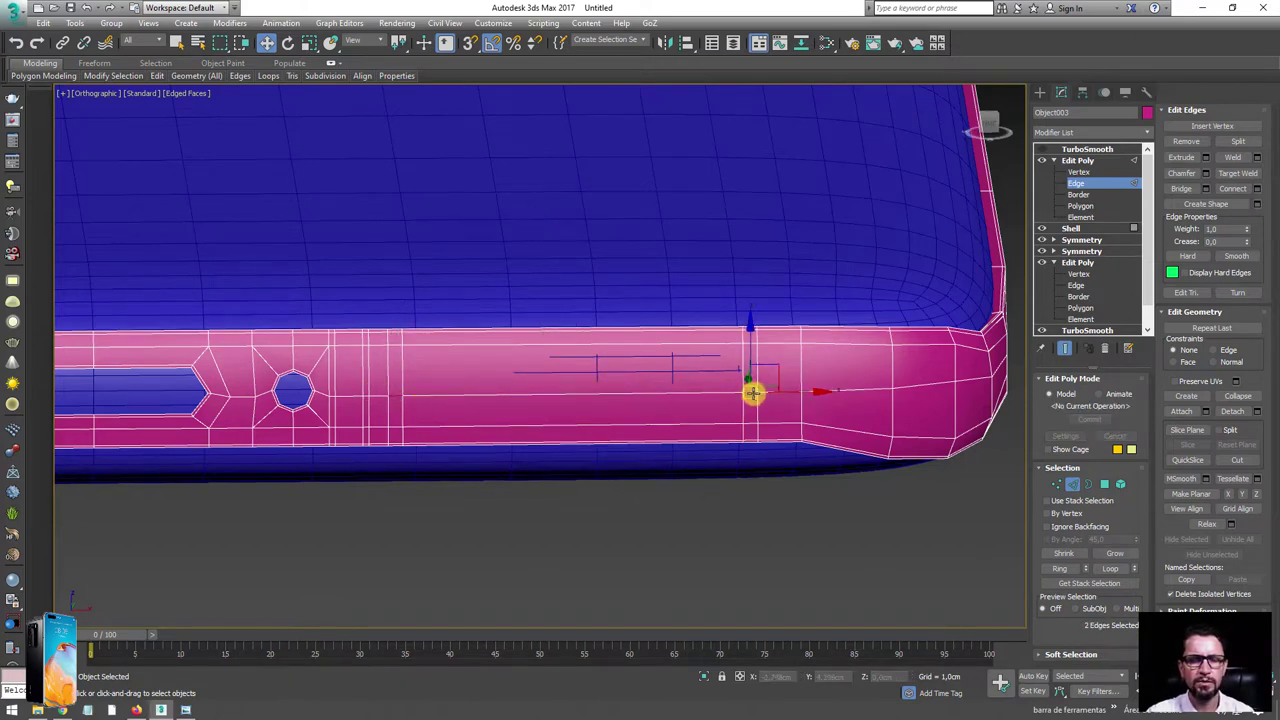
left_click_drag(503, 397, 500, 395)
key("ctrl+z")
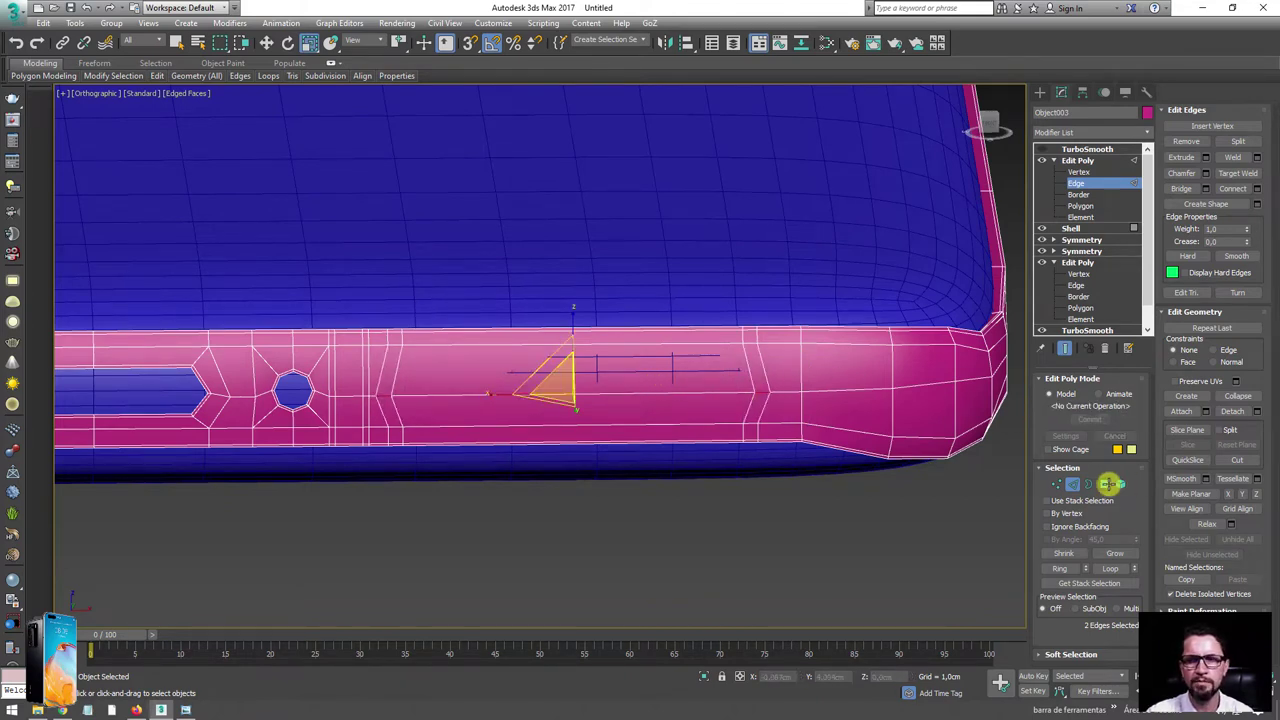
key("3")
mouse_move(617, 405)
middle_mouse_down("alt")
mouse_move(700, 397)
mouse_move(689, 403)
mouse_move(791, 417)
mouse_move(689, 398)
middle_mouse_up("alt")
- Raise the two edges inside the button groove slightly
left_click(1072, 483)
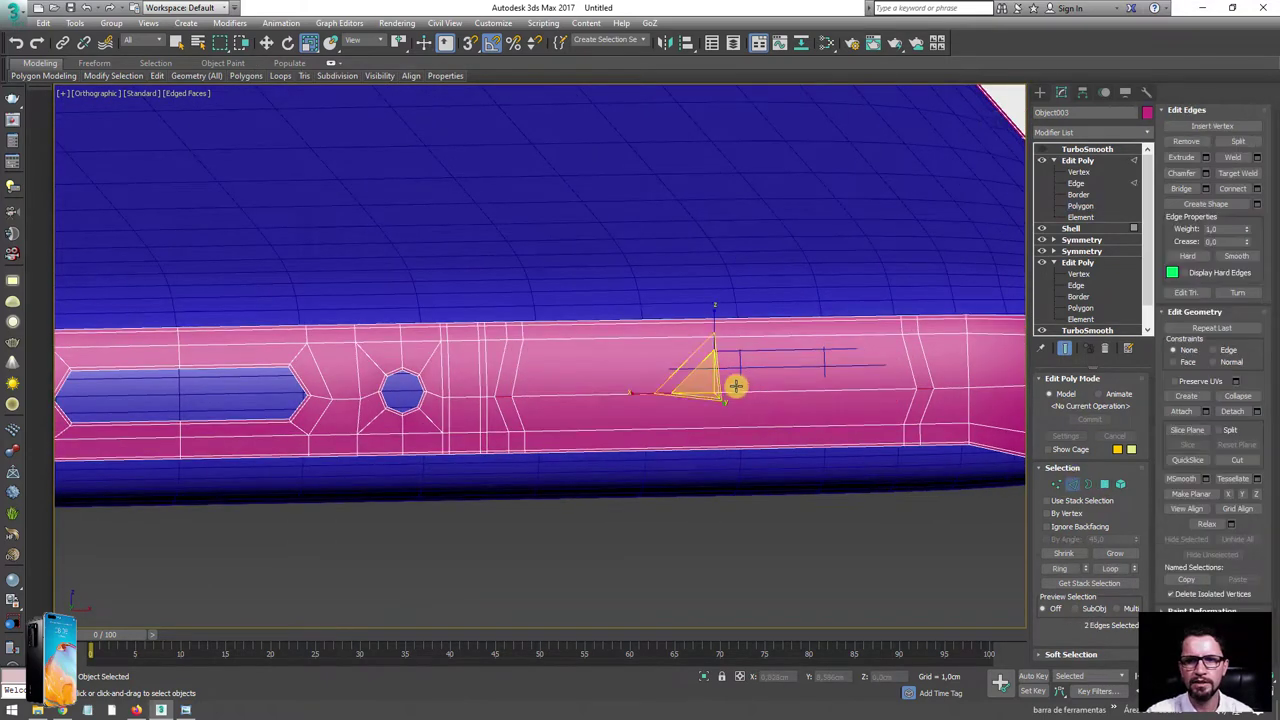
middle_click_drag(694, 375, 709, 371, "alt")
key("w")
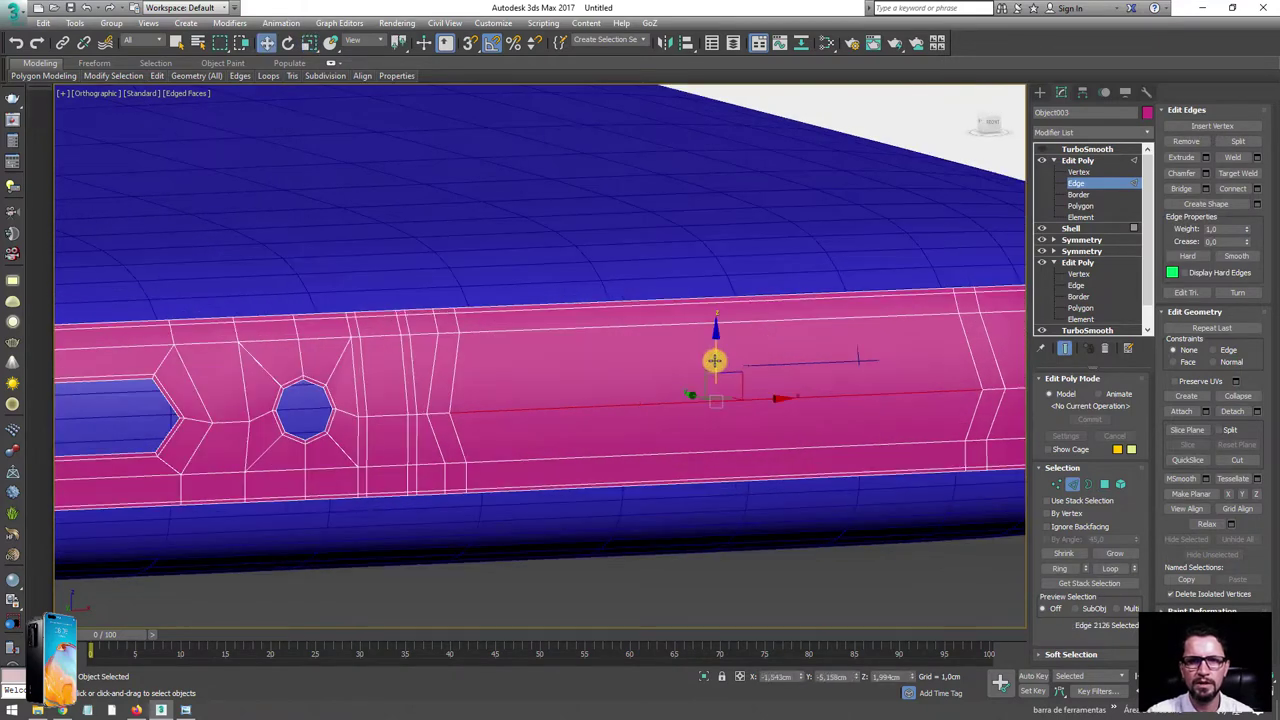
left_click_drag(714, 363, 712, 349)
left_click(442, 400)
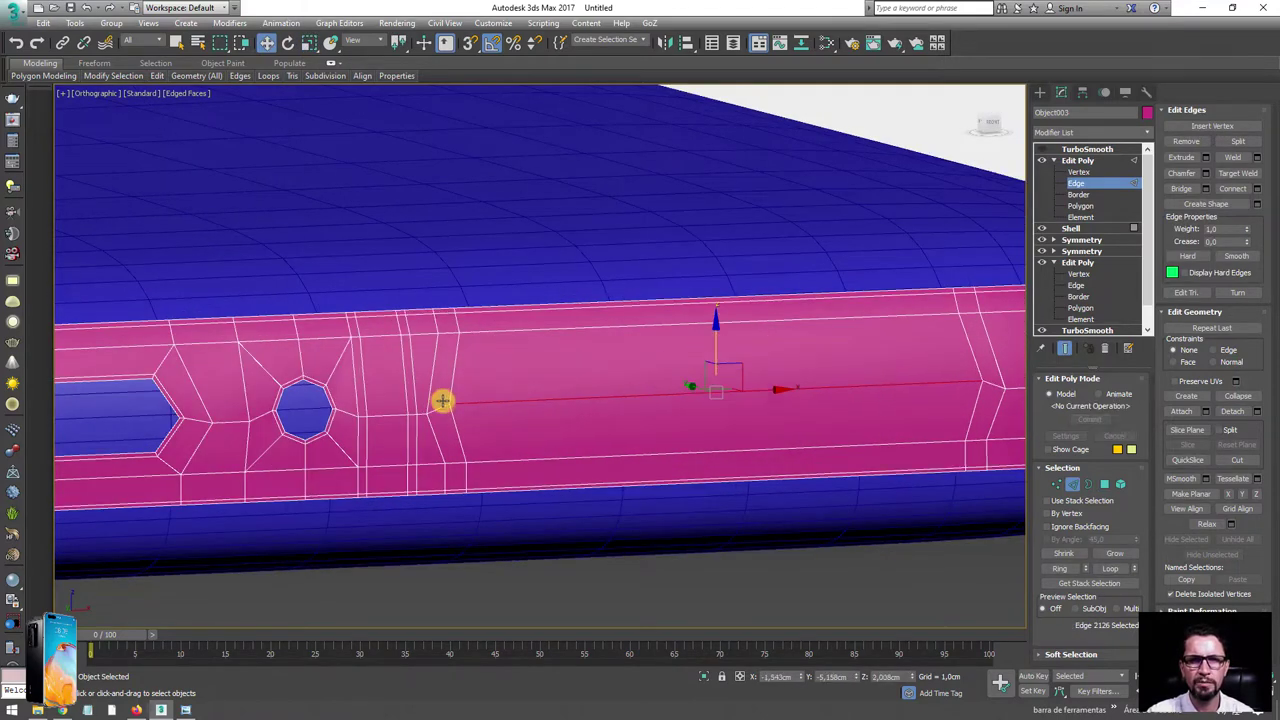
middle_click_drag(440, 407, 799, 389, "alt")
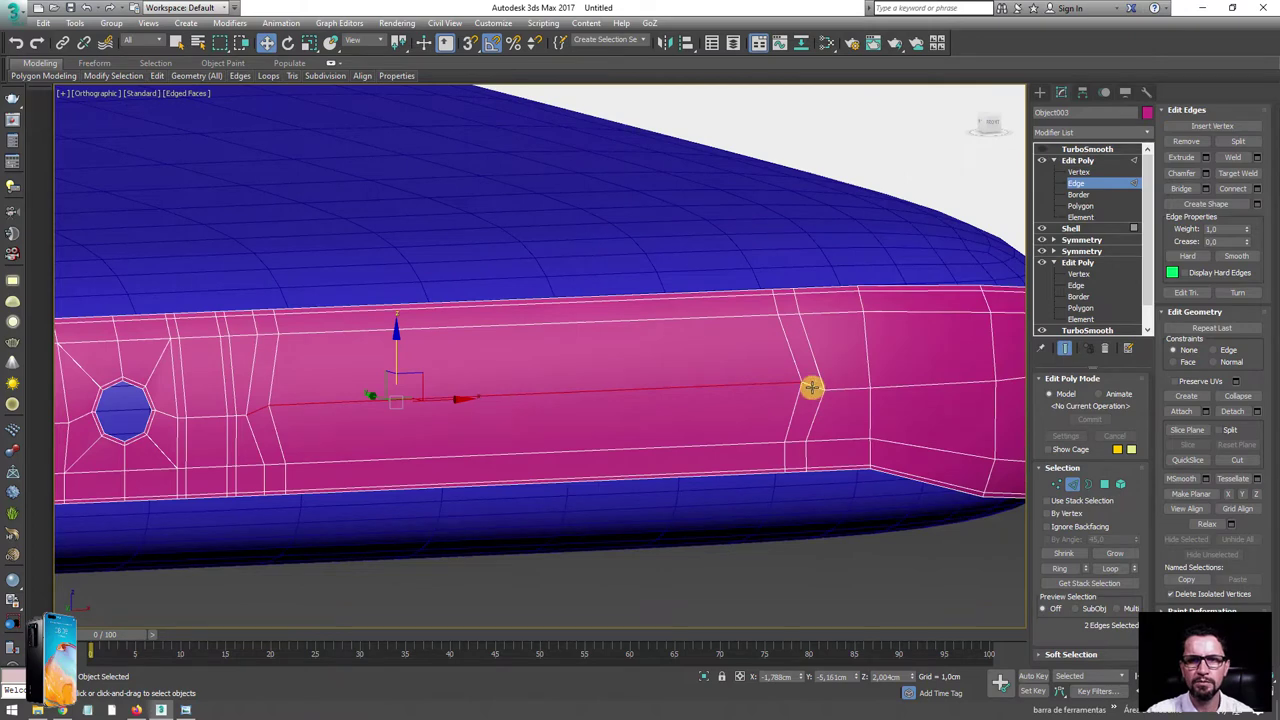
left_click(811, 387, "ctrl")
left_click_drag(534, 353, 570, 357)
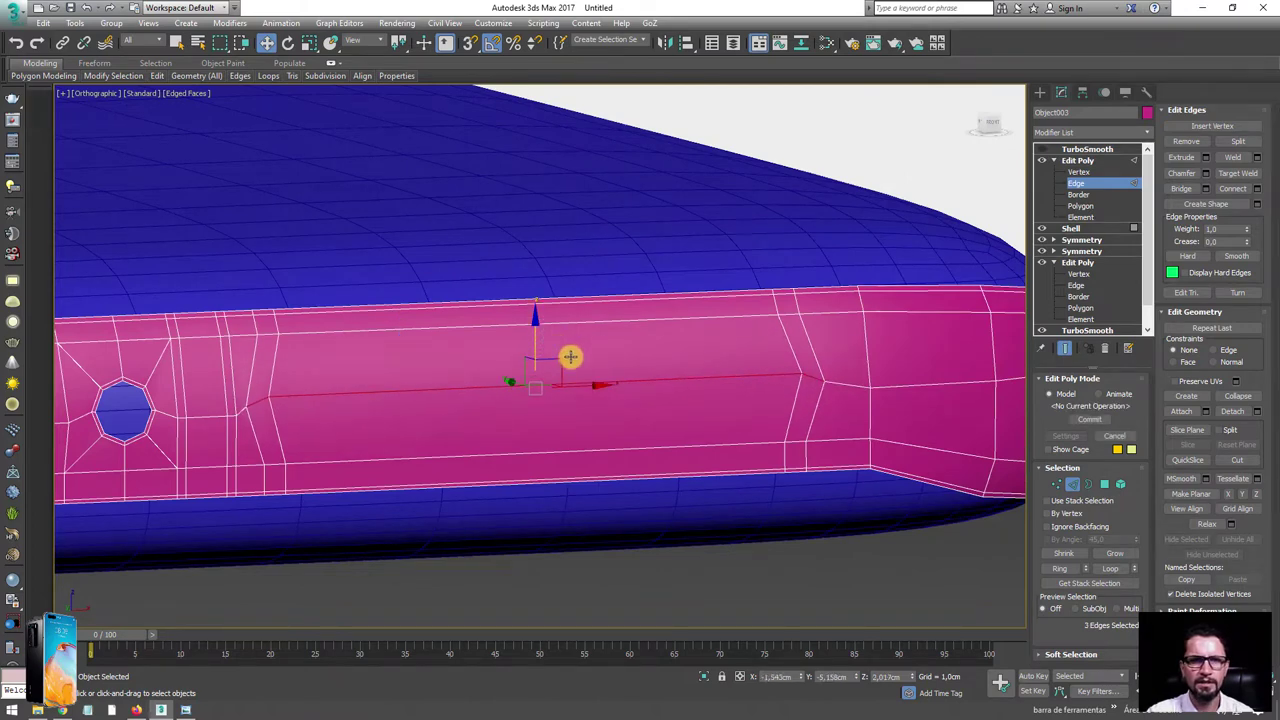
- Inset the two groove faces by 0,043cm
left_click(1103, 484, "ctrl")
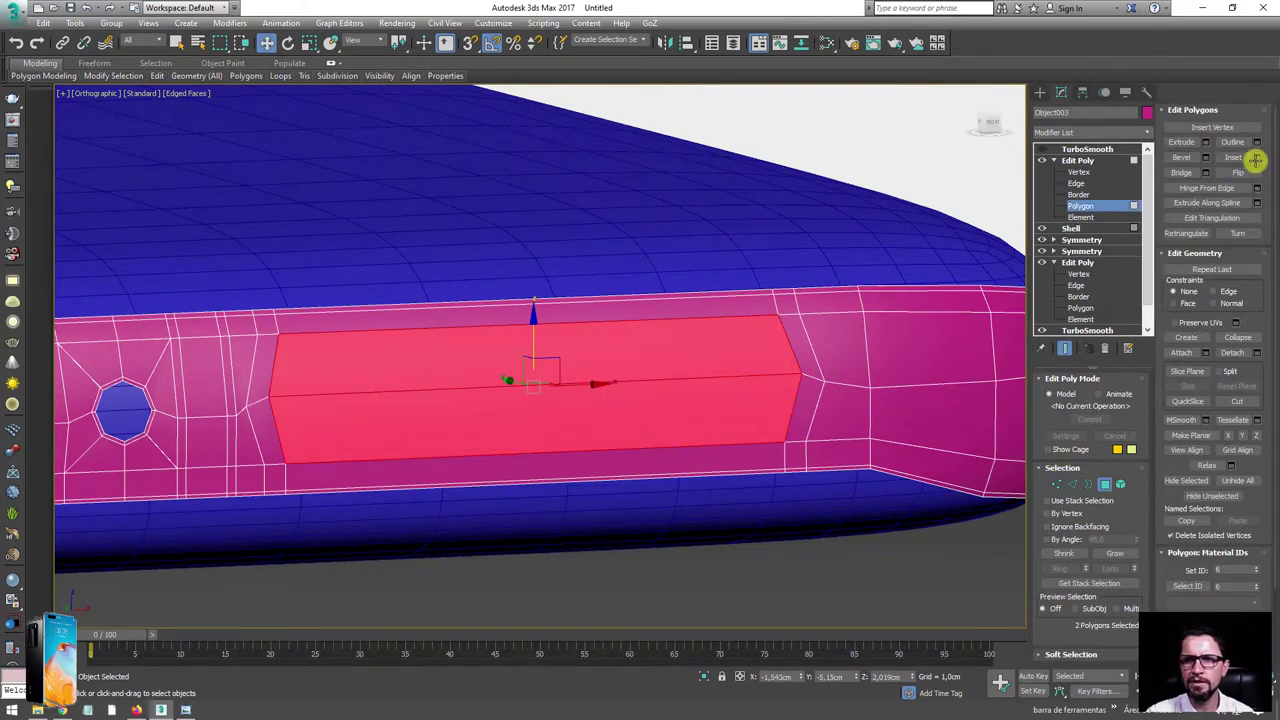
left_click(1255, 160)
left_click_drag(550, 382, 557, 357)
left_click(549, 400)
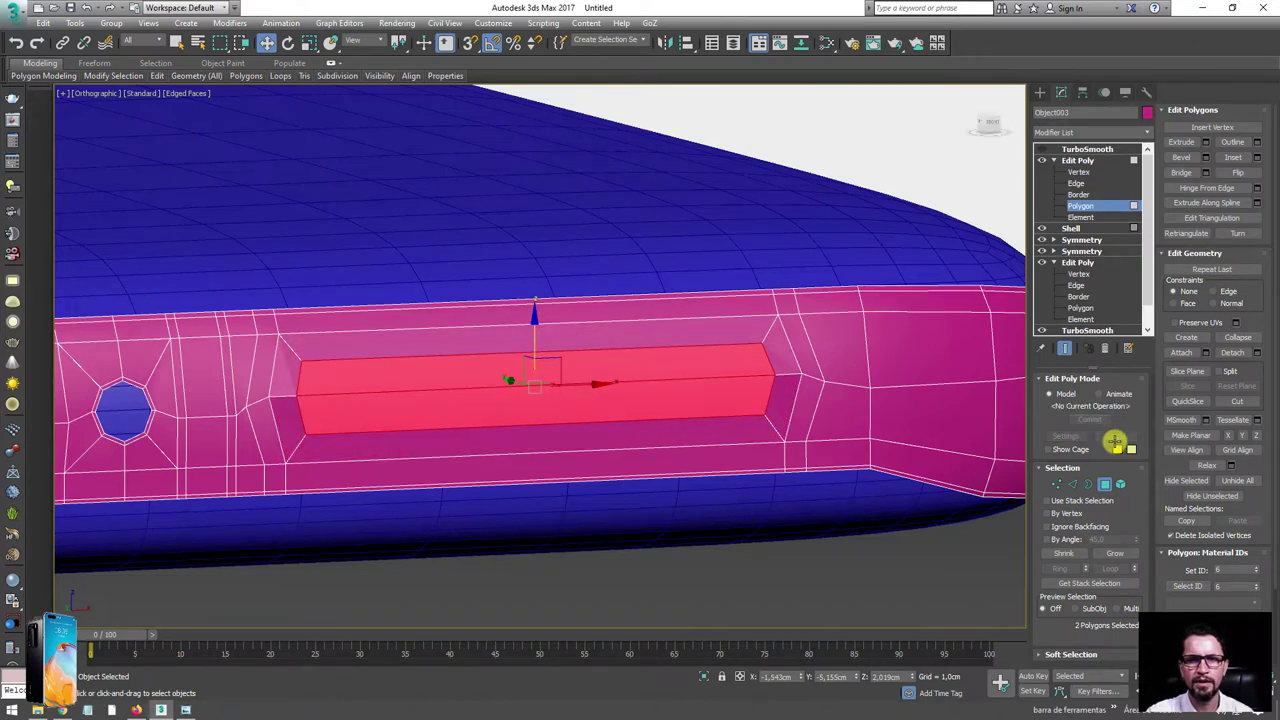
left_click(1075, 483)
middle_click_drag(509, 346, 540, 388, "alt")
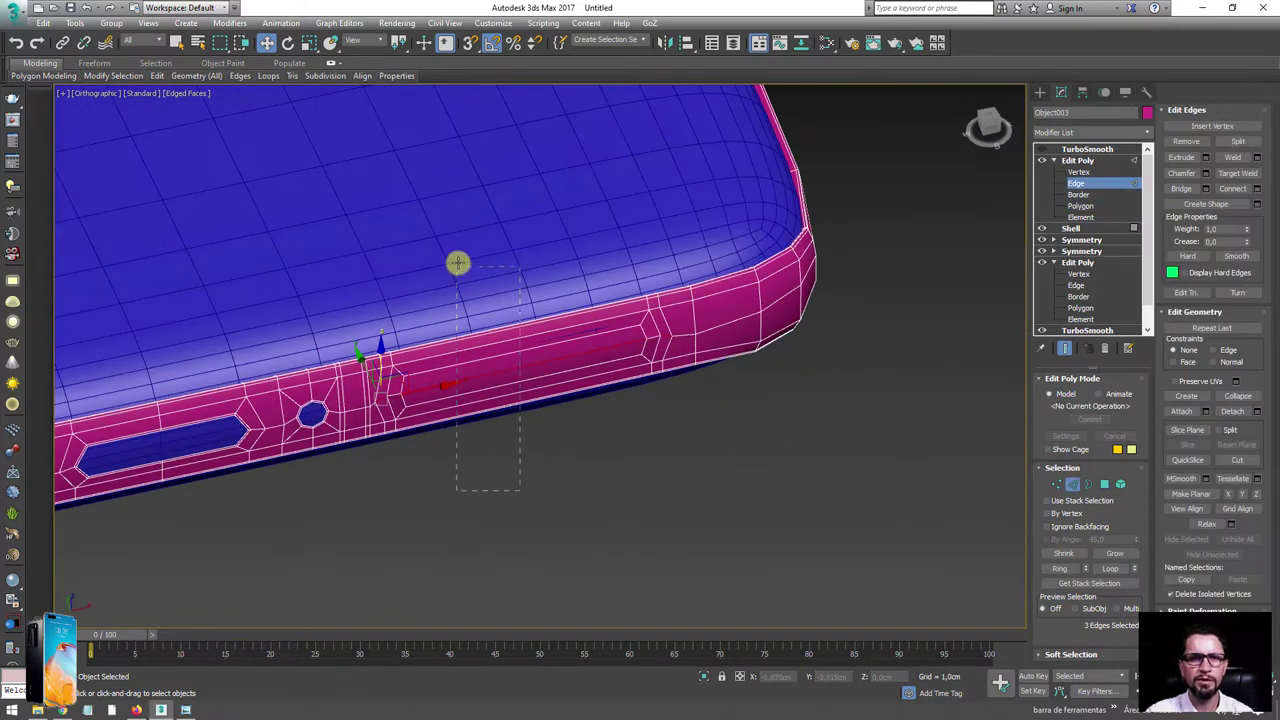
- Connect the band's long edges with pinched lines, splitting the groove faces lengthwise
left_click_drag(457, 263, 457, 265)
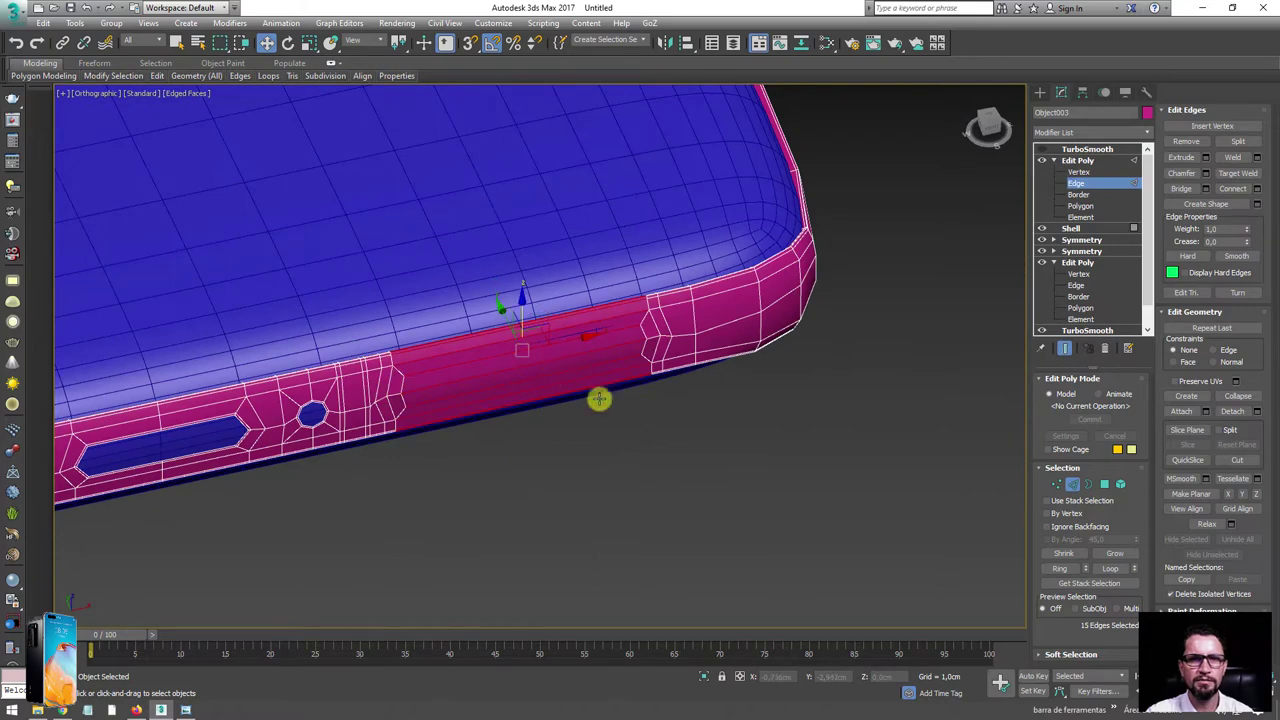
left_click(1257, 189)
middle_click_drag(463, 417, 558, 363, "alt")
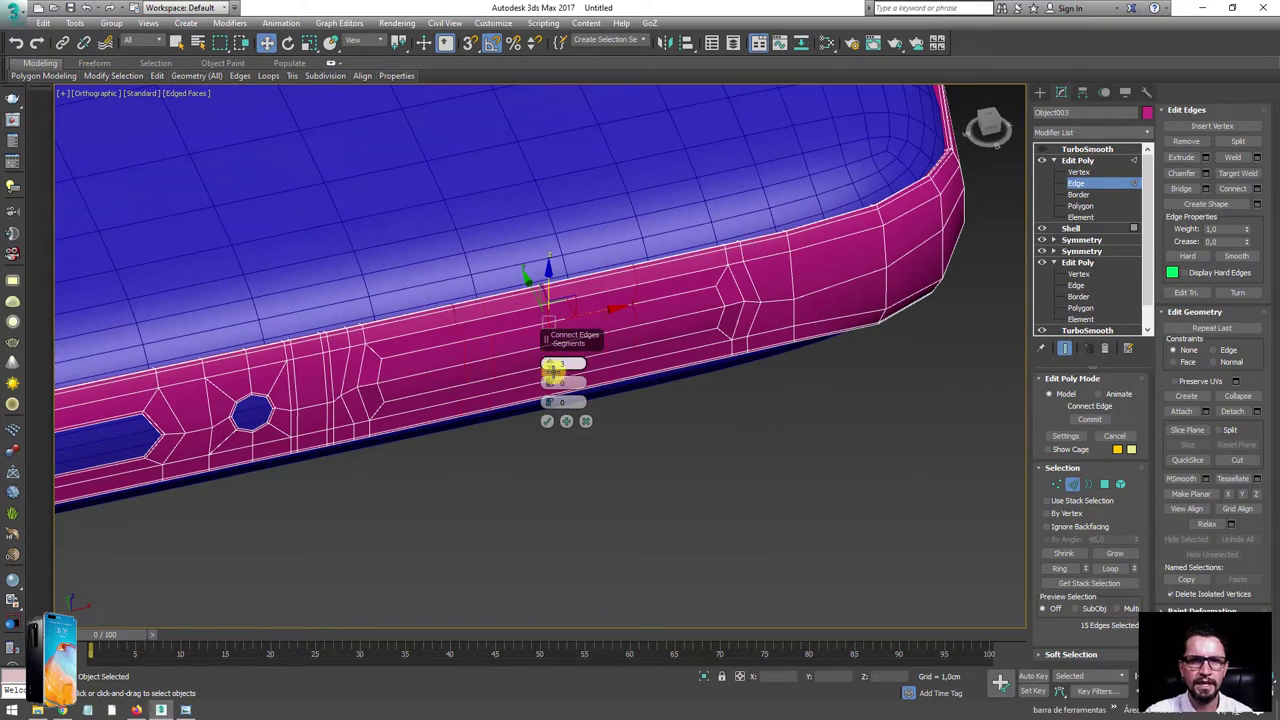
left_click_drag(553, 371, 548, 350)
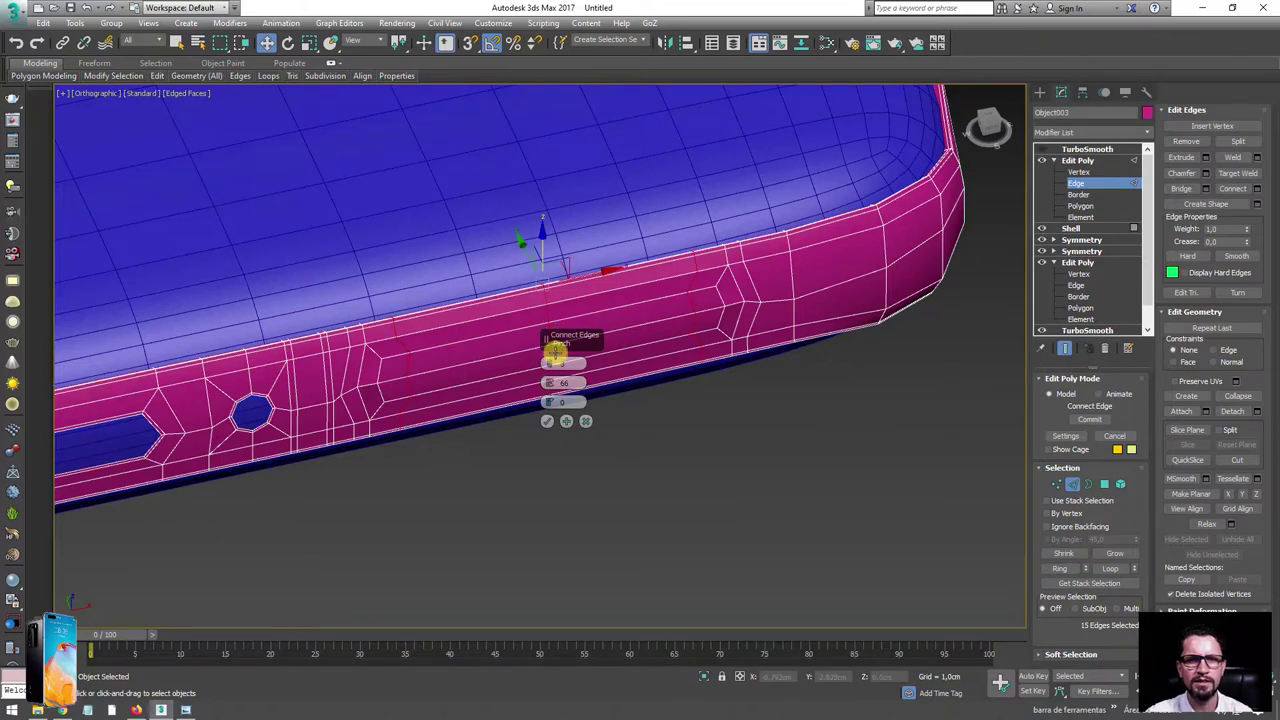
left_click(547, 421)
- Select the new face strip and rotate the view to lay it horizontal
left_click(1101, 485, "ctrl")
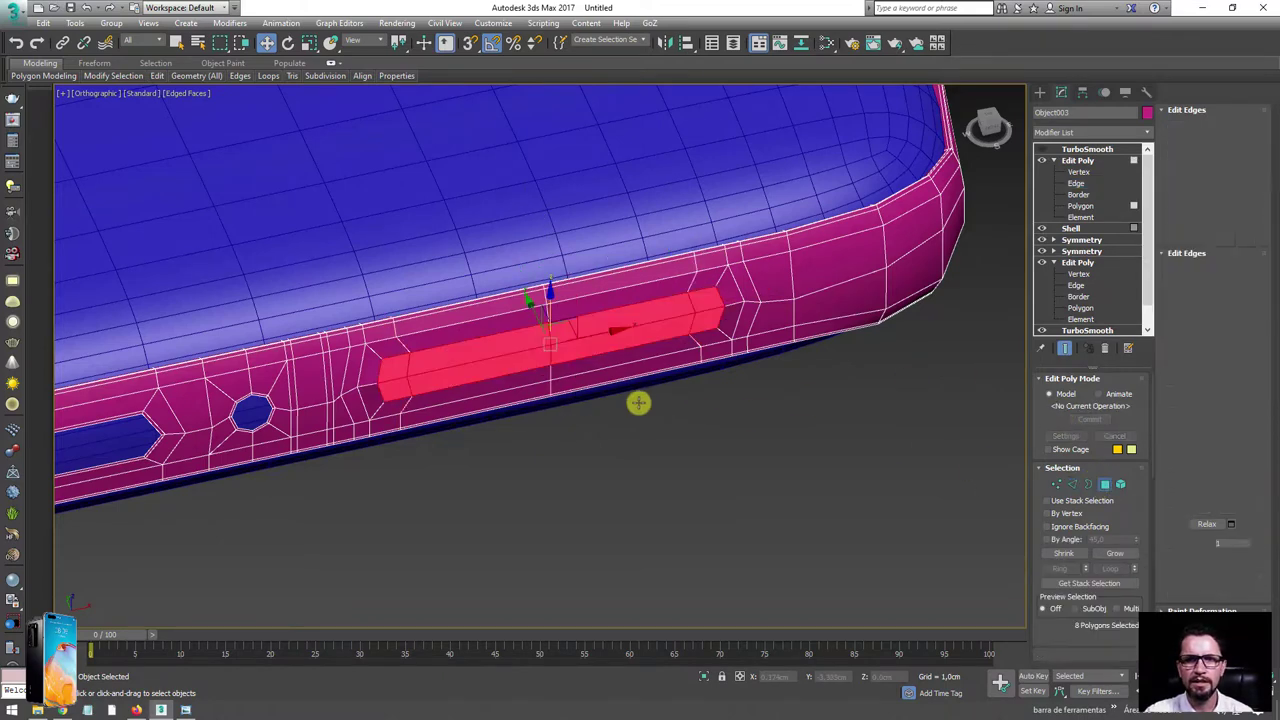
scroll(491, 323, "up", 3)
scroll(497, 357, "up", 2)
scroll(515, 367, "up", 2)
mouse_move(515, 367)
middle_mouse_down("alt")
mouse_move(540, 377)
mouse_move(695, 365)
middle_mouse_up("alt")
key("1")
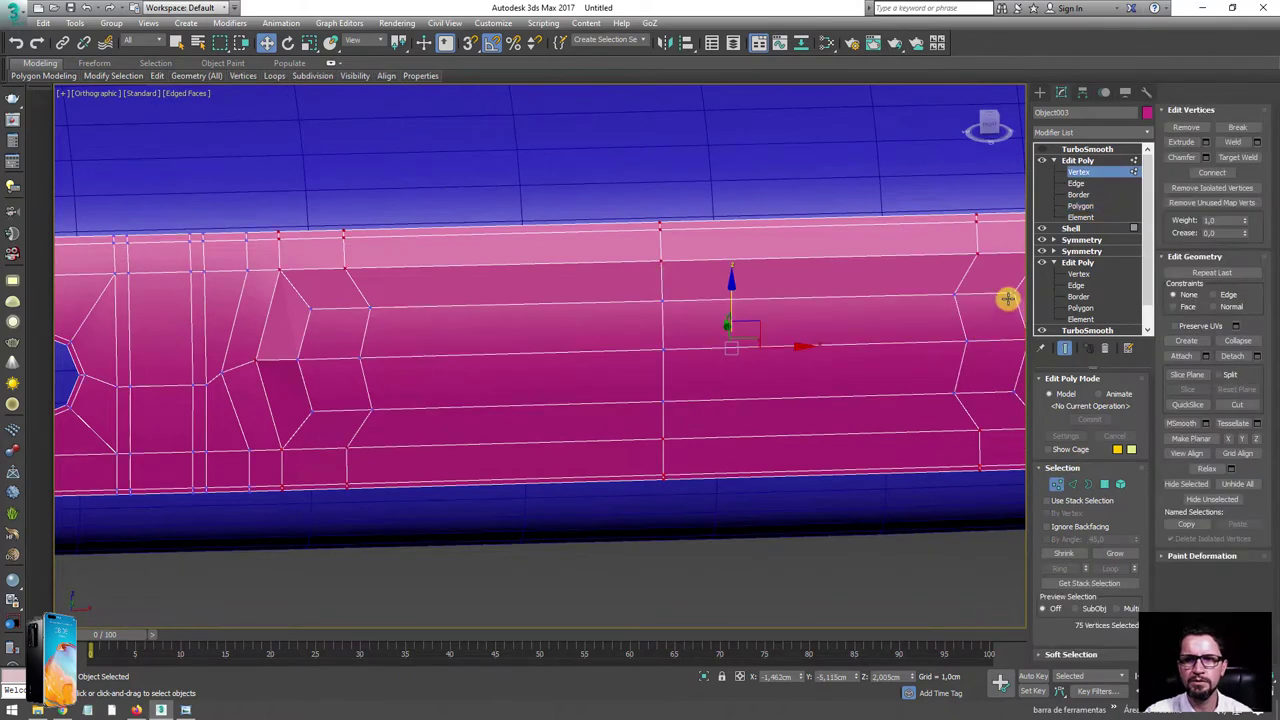
- Select edges at both ends of the groove strip; the trial scaling is cancelled
left_click(312, 412, "ctrl")
middle_click_drag(651, 409, 568, 409)
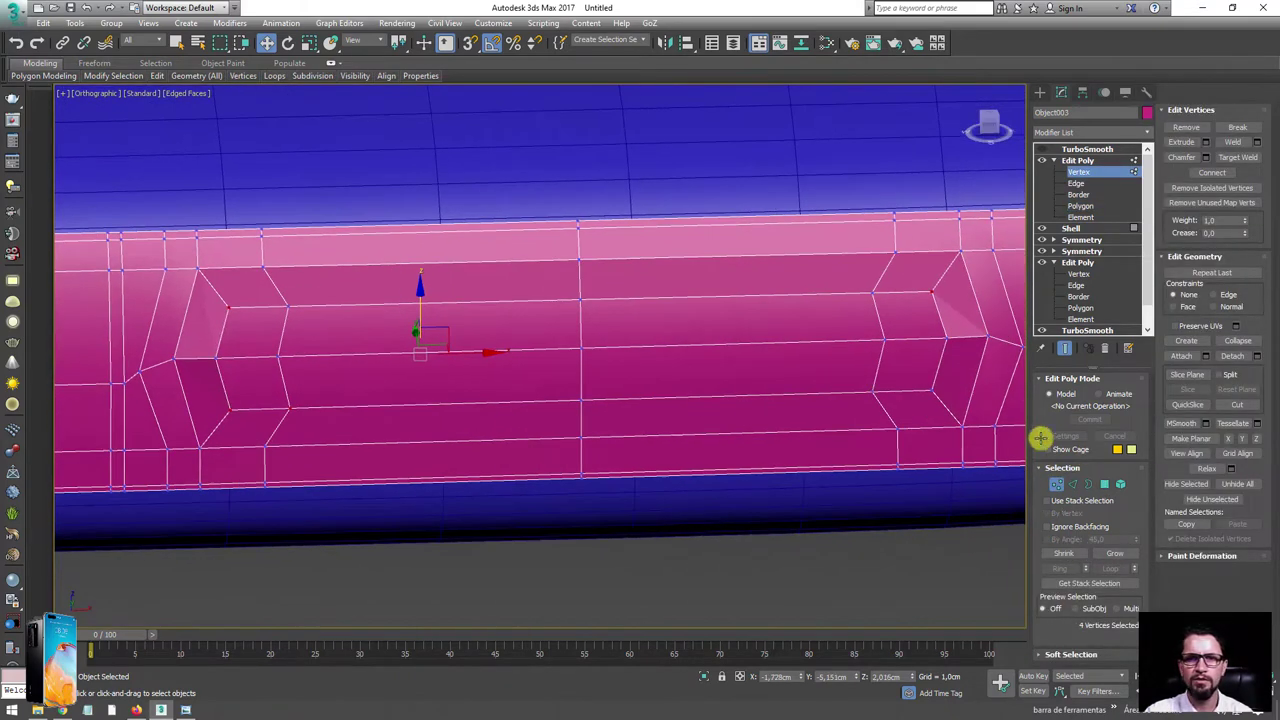
left_click(1071, 484)
left_click(908, 392)
left_click(905, 292, "ctrl")
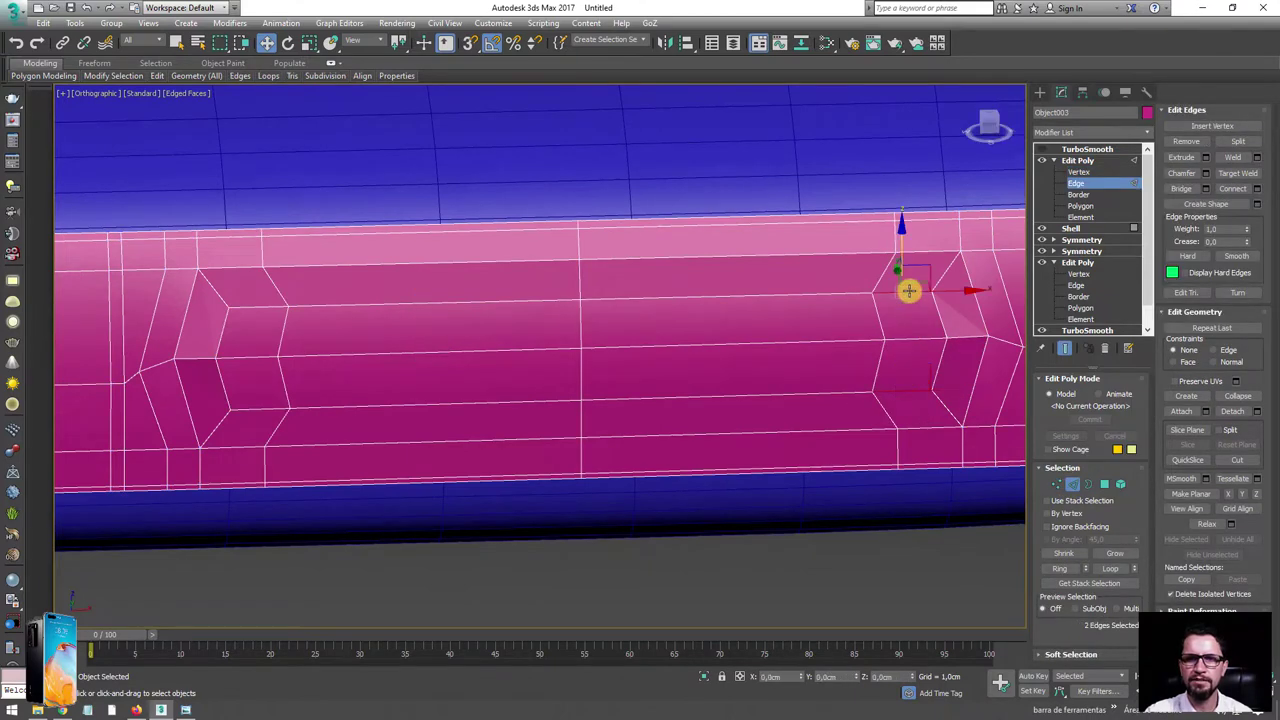
left_click(257, 416, "ctrl")
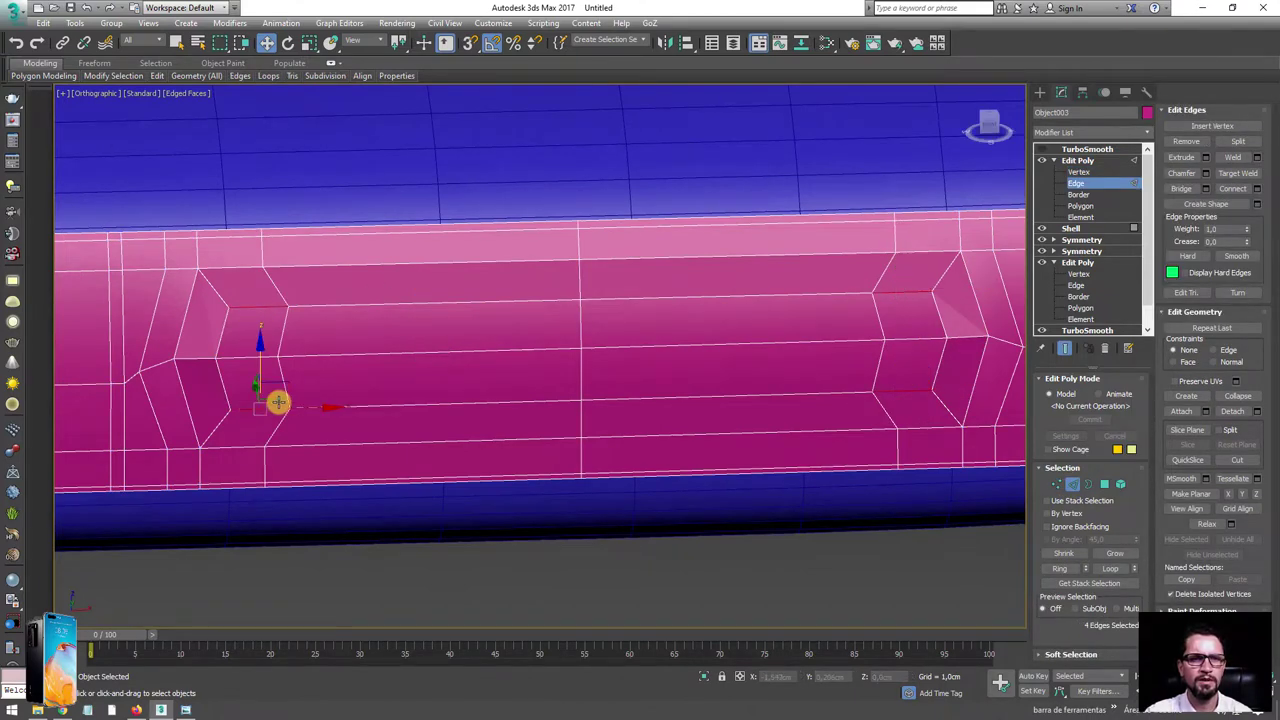
key("r")
left_click_drag(508, 351, 508, 351)
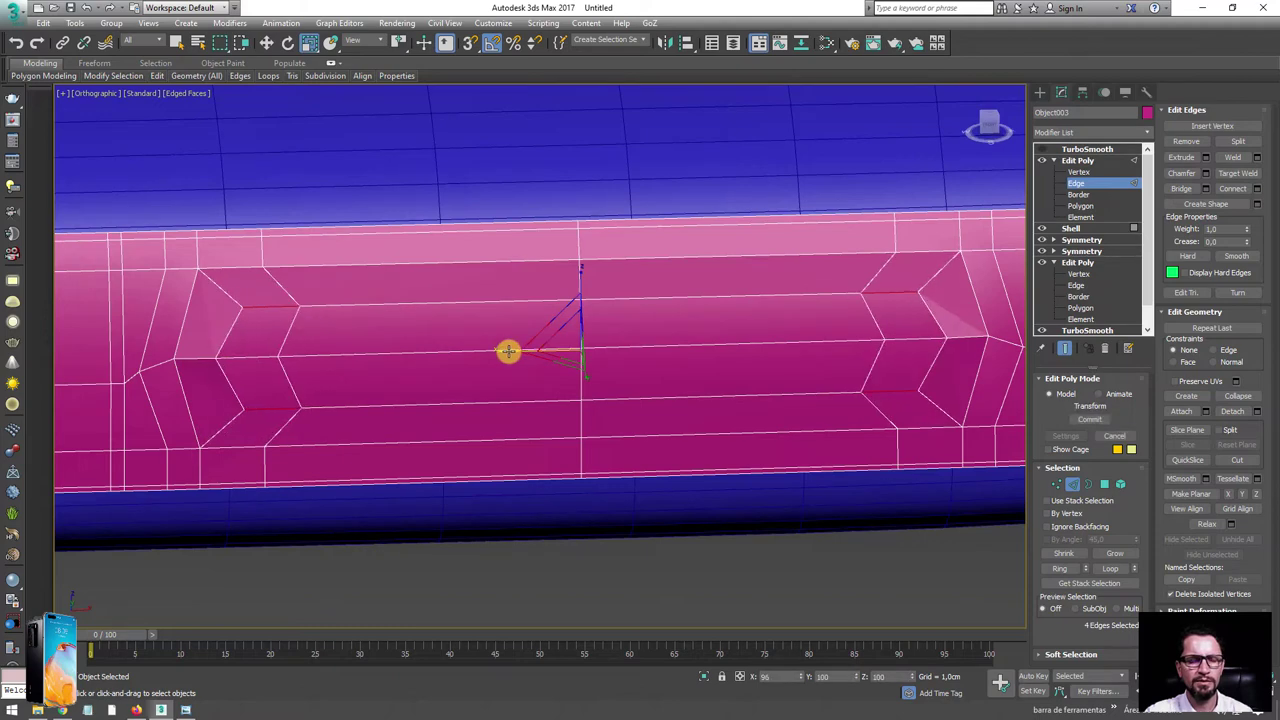
right_click(508, 351)
- Convert the groove's middle edges to faces and add the pointed tip faces at both ends
left_click(515, 351)
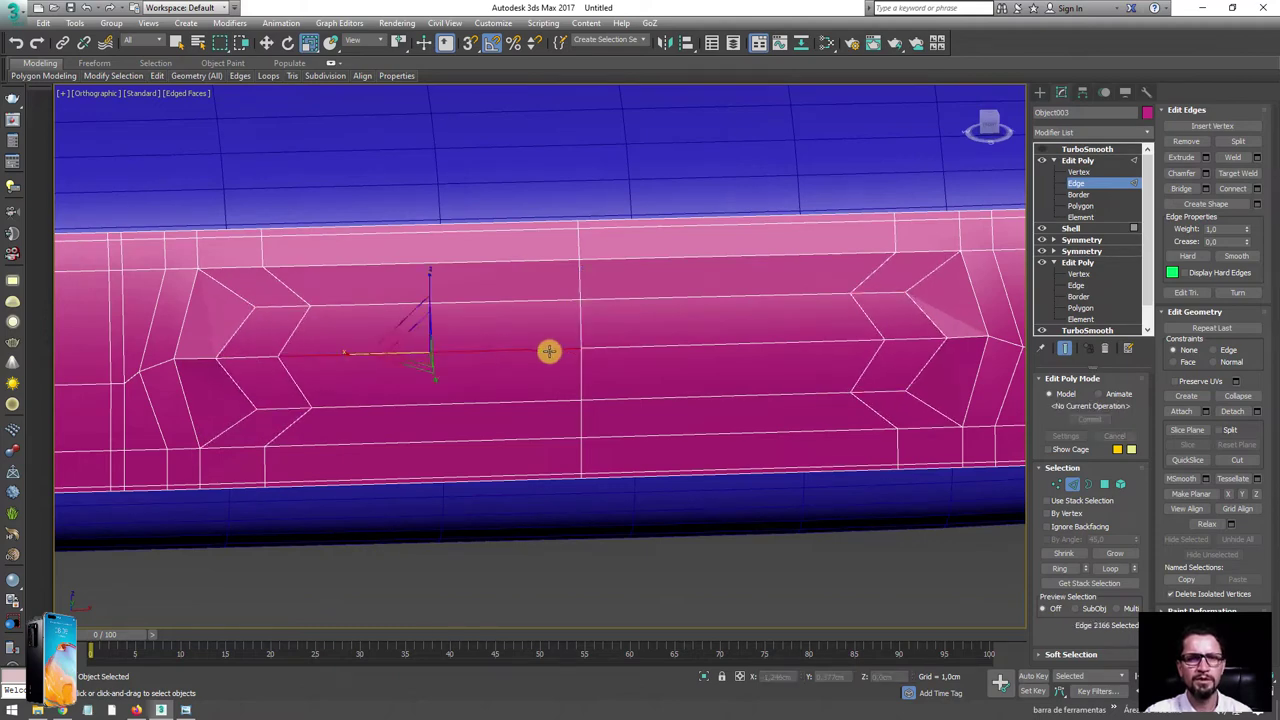
left_click(632, 349, "ctrl")
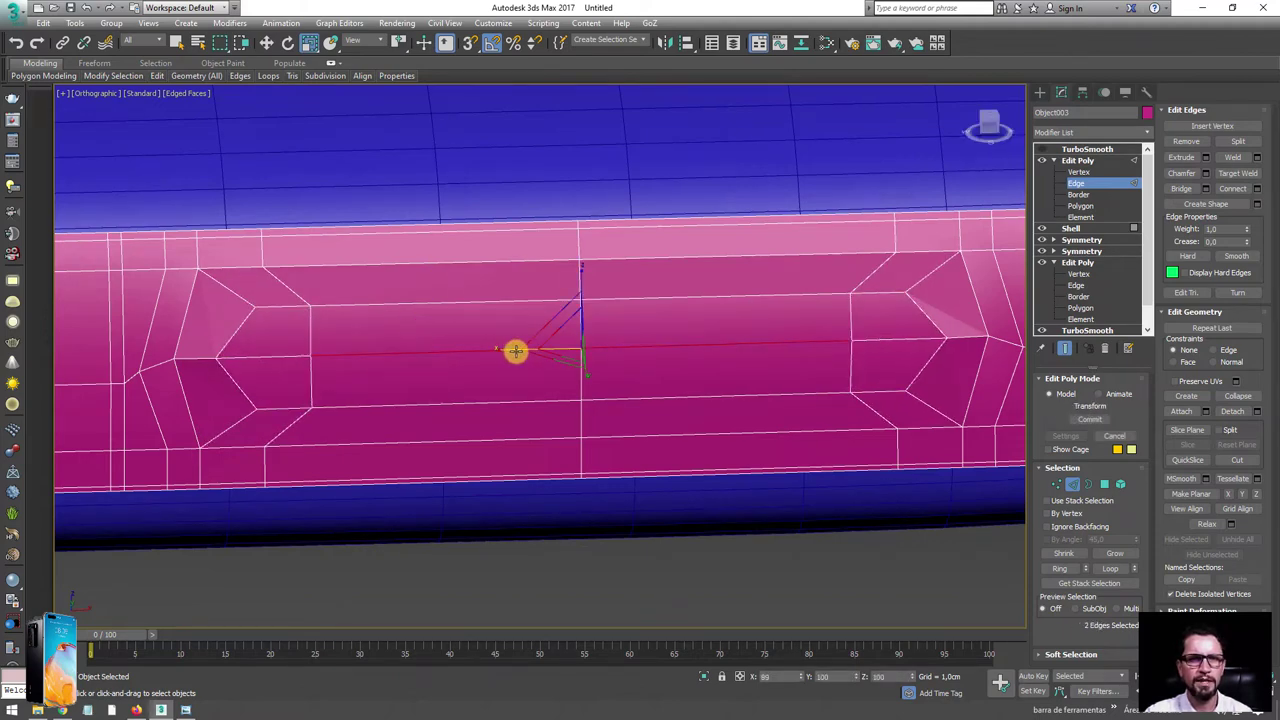
left_click(1104, 483, "ctrl")
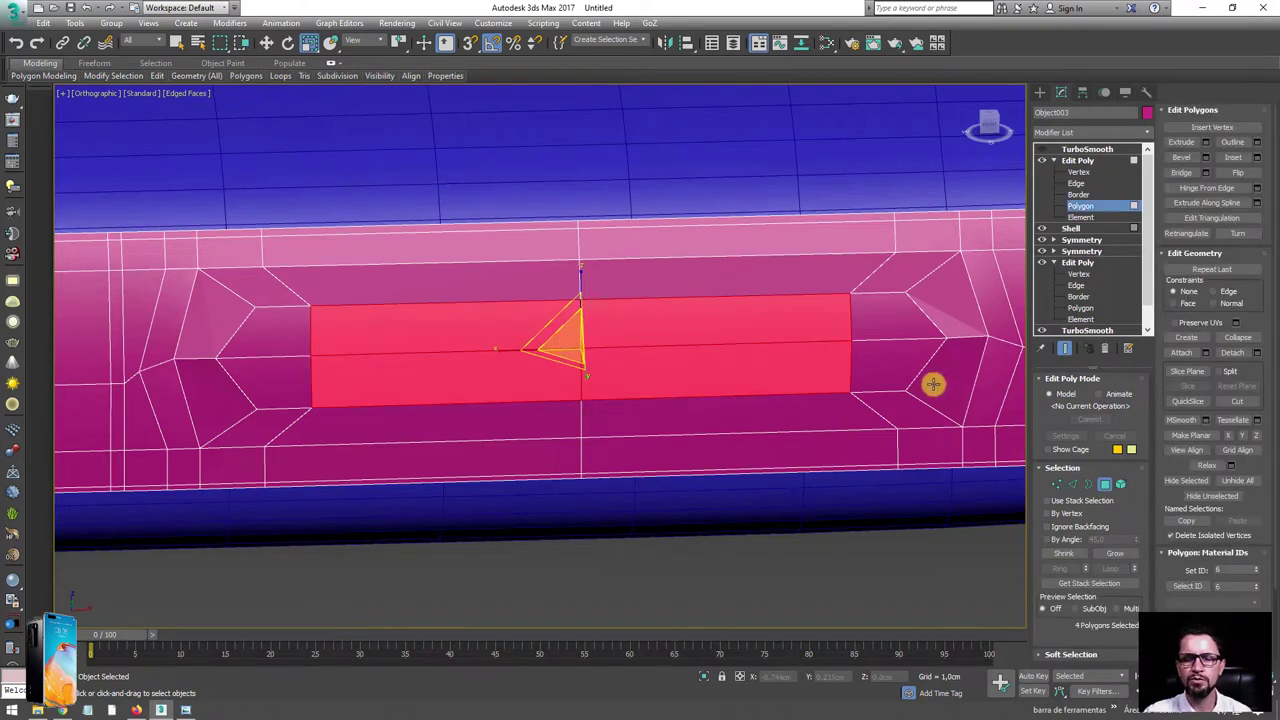
left_click(877, 336, "ctrl")
left_click(279, 340, "ctrl")
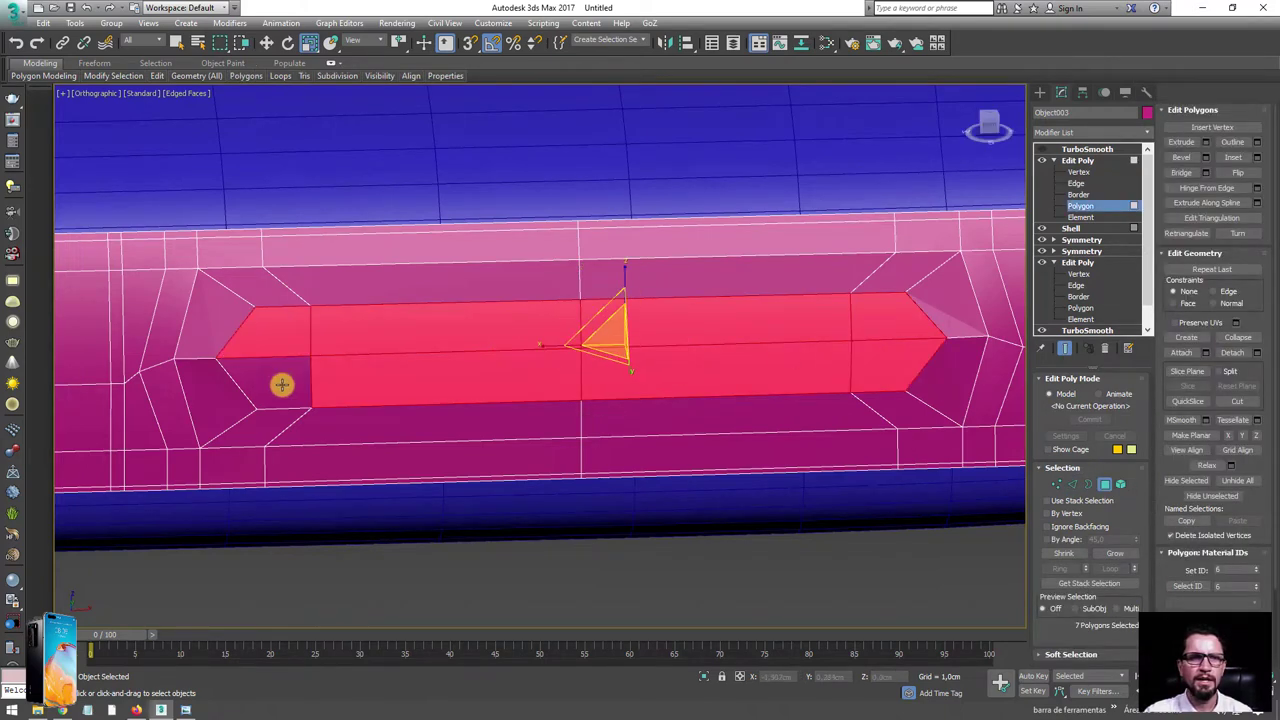
left_click(283, 380, "ctrl")
- Inset the eight slot faces by a small amount to outline the button groove
left_click(1257, 157)
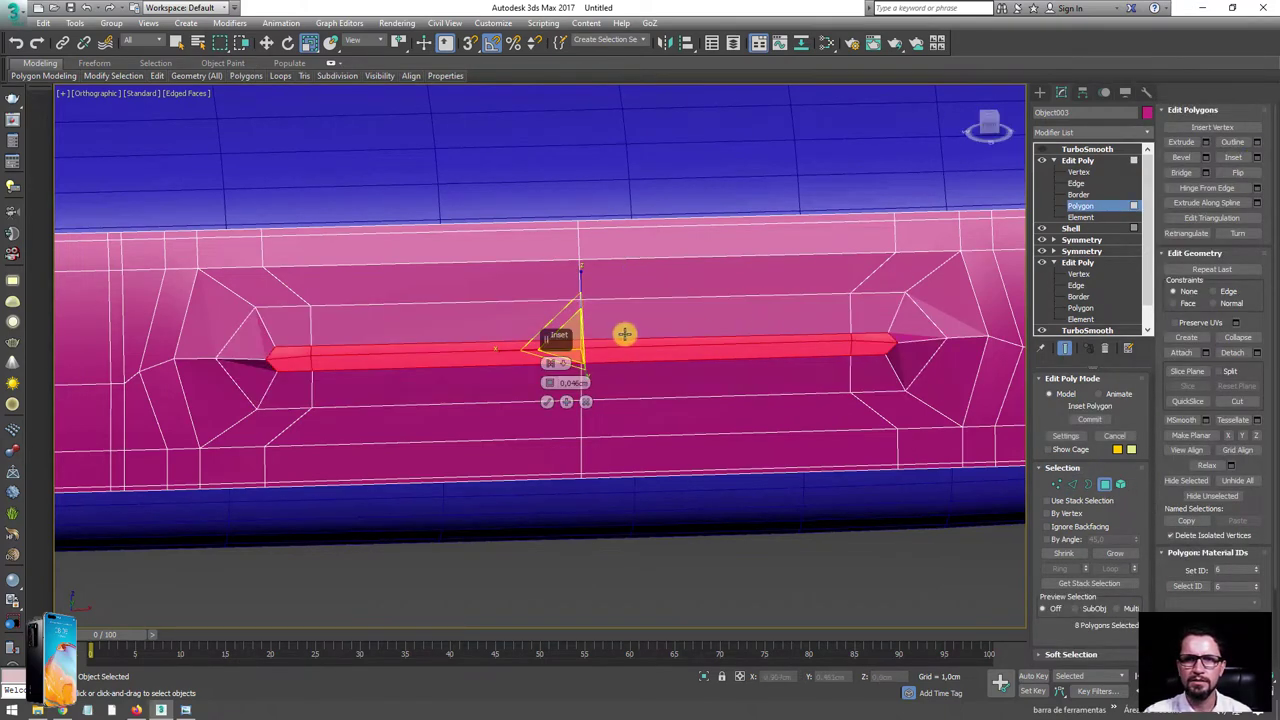
left_click_drag(551, 362, 558, 370)
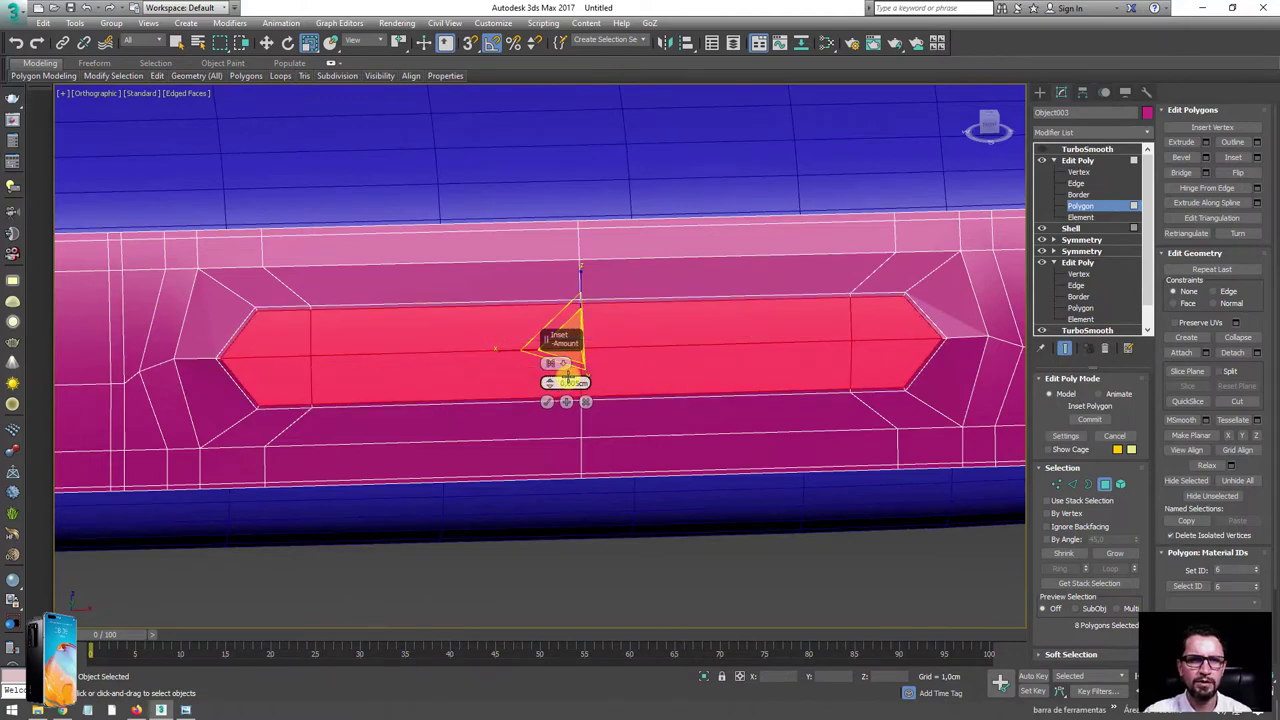
left_click(551, 400)
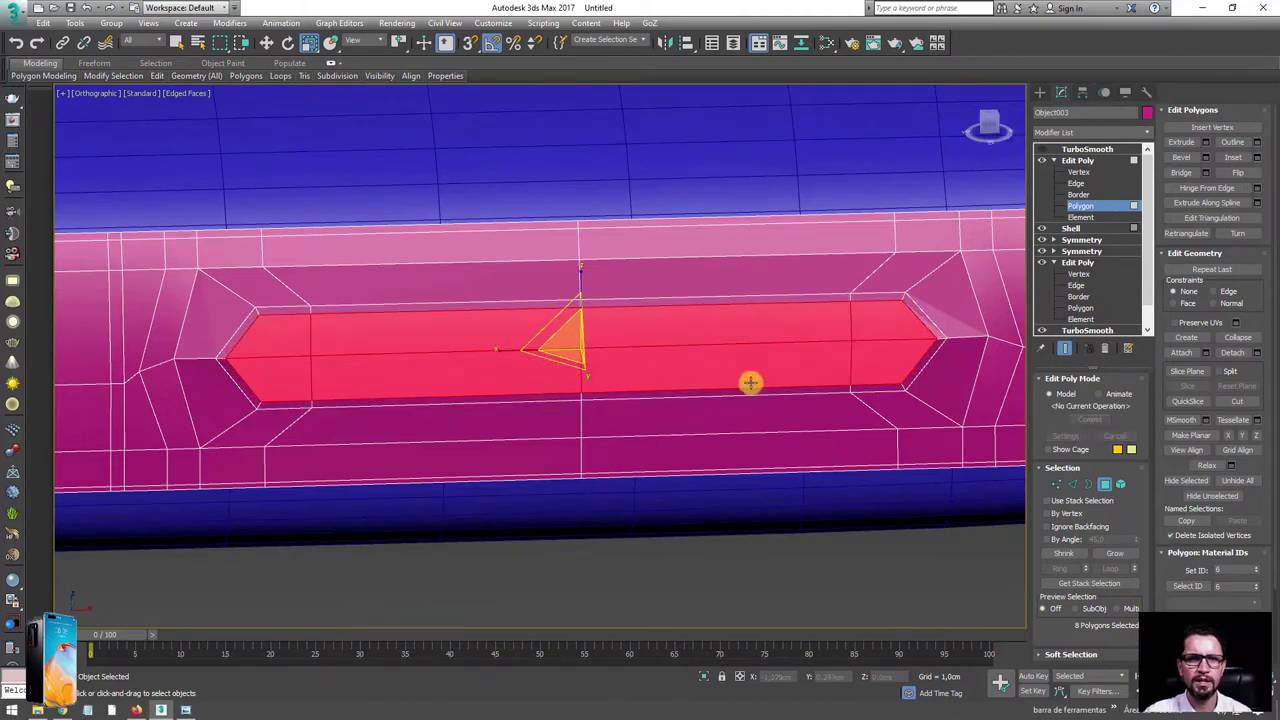
scroll(749, 380, "down", 3)
scroll(749, 363, "down", 4)
scroll(757, 300, "down", 2)
middle_click_drag(745, 281, 723, 420, "alt")
scroll(746, 450, "down", 3)
- Frame the groove in Front view alongside the reference phone's bottom
key("f")
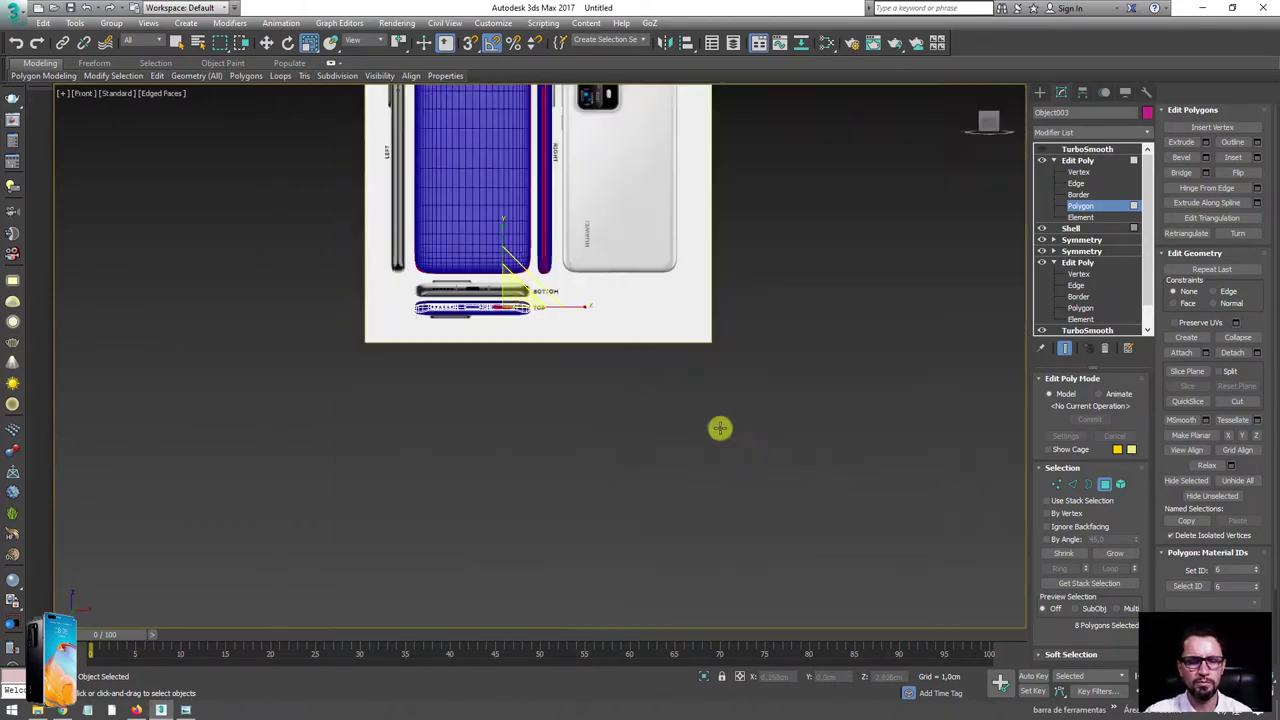
key("z")
scroll(600, 350, "down", 3)
scroll(773, 279, "down", 1)
middle_click_drag(773, 279, 730, 297)
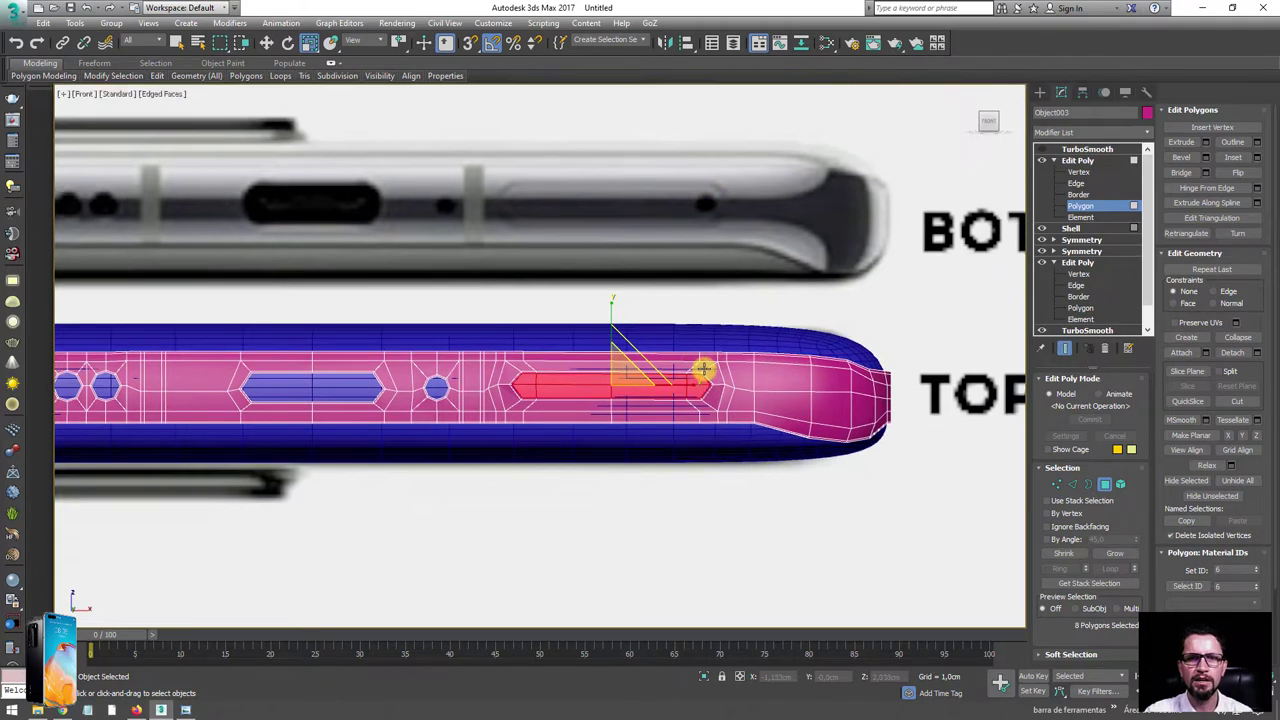
scroll(667, 365, "up", 5)
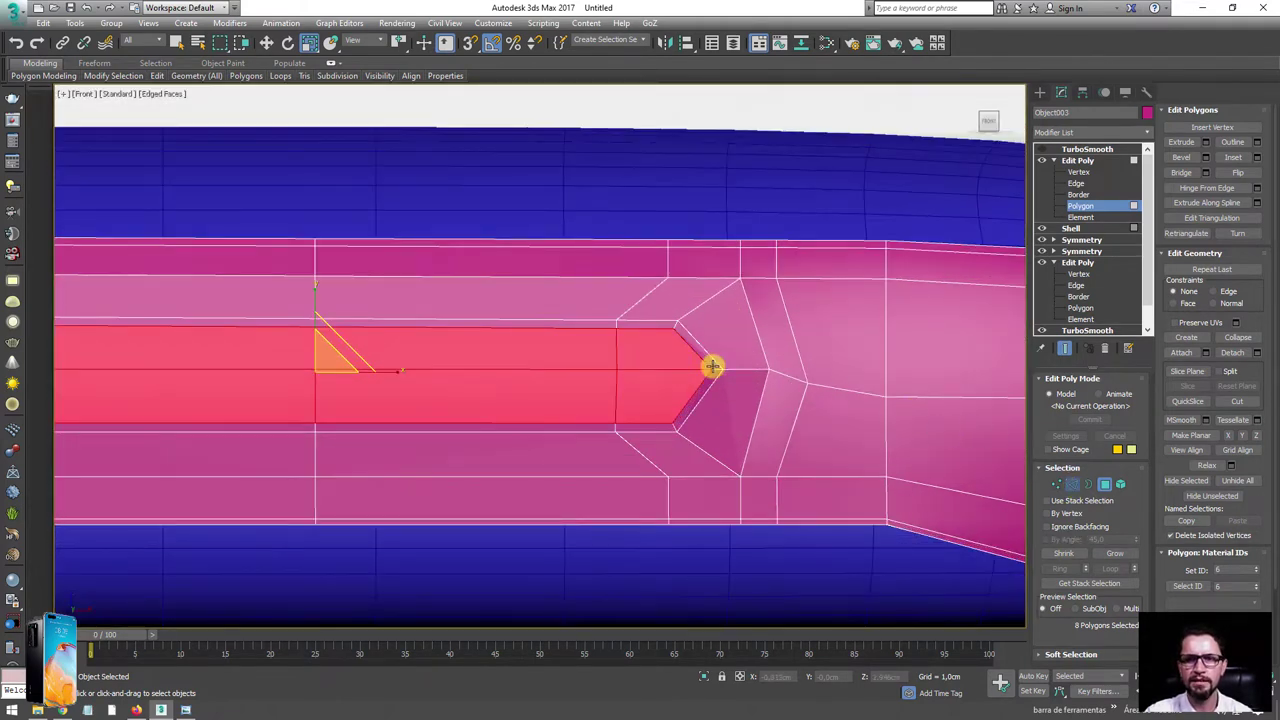
- Slide the groove tip's vertical edges right along X to match the reference button
key("2")
double_click(615, 351)
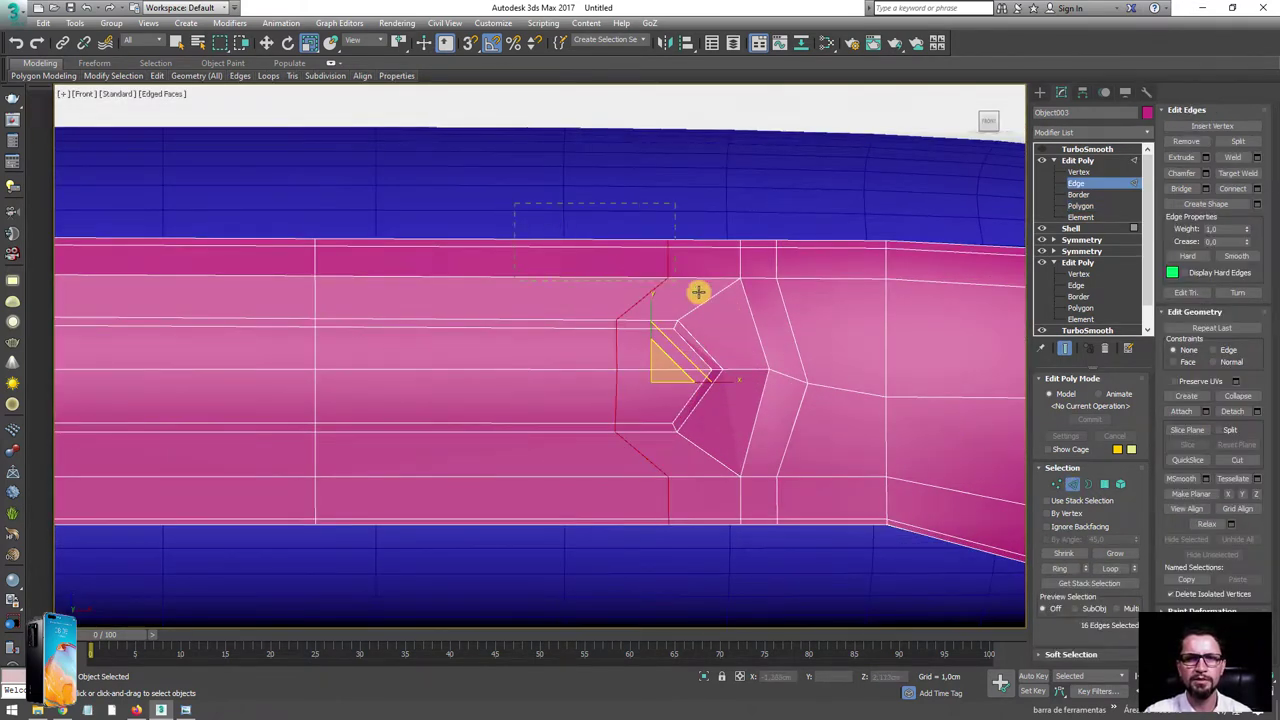
left_click_drag(698, 291, 700, 293, "alt")
left_click_drag(597, 477, 600, 480, "alt")
key("w")
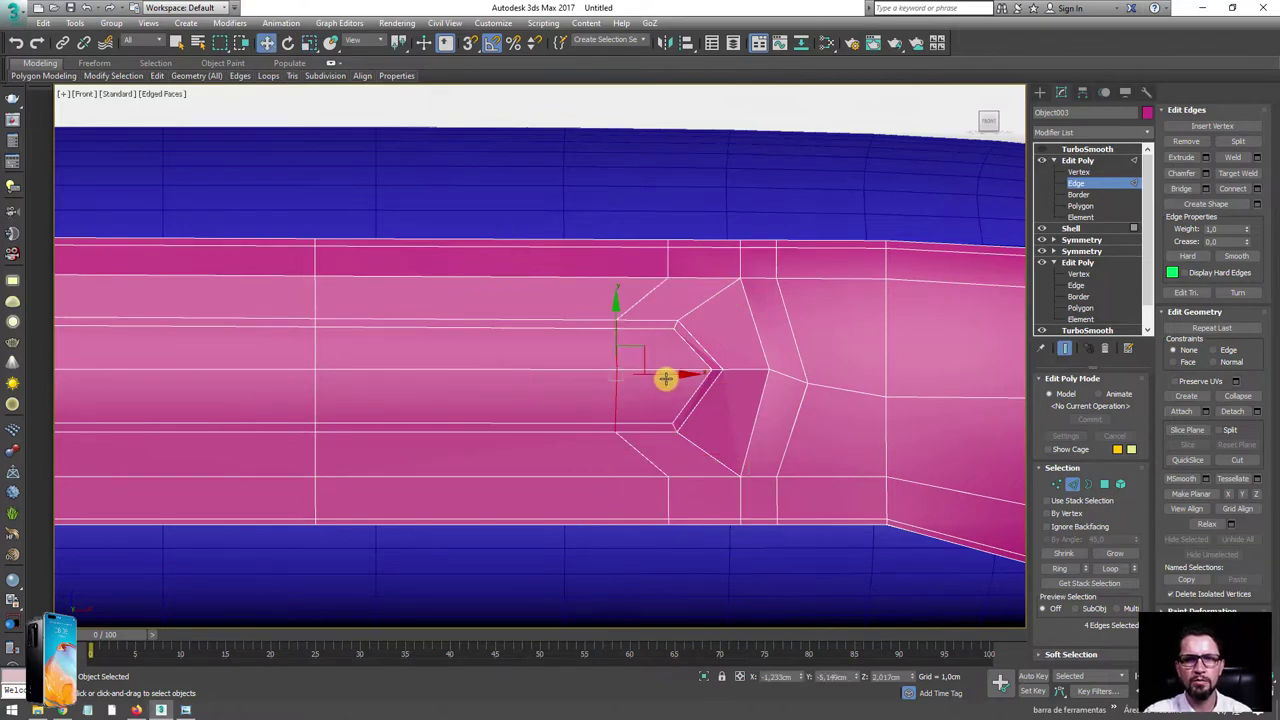
left_click_drag(666, 377, 712, 374)
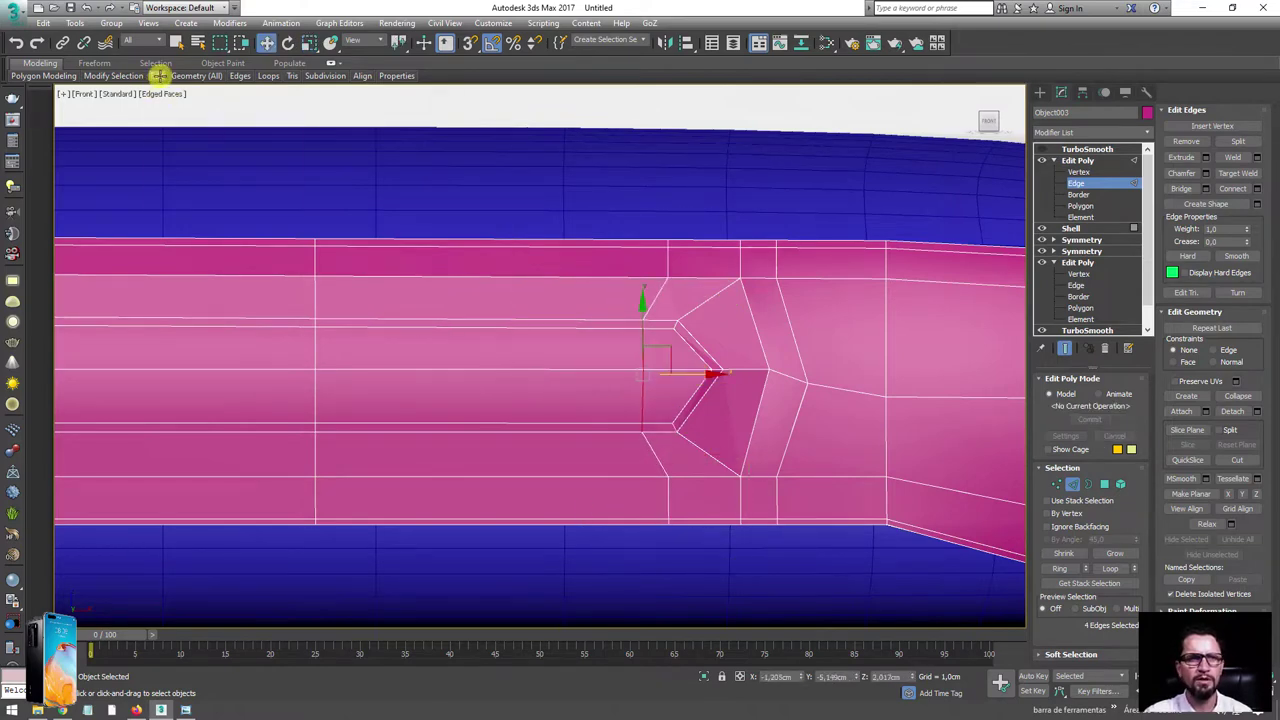
- Insert a Swift Loop edge loop just before the groove's pointed tip
left_click(159, 76)
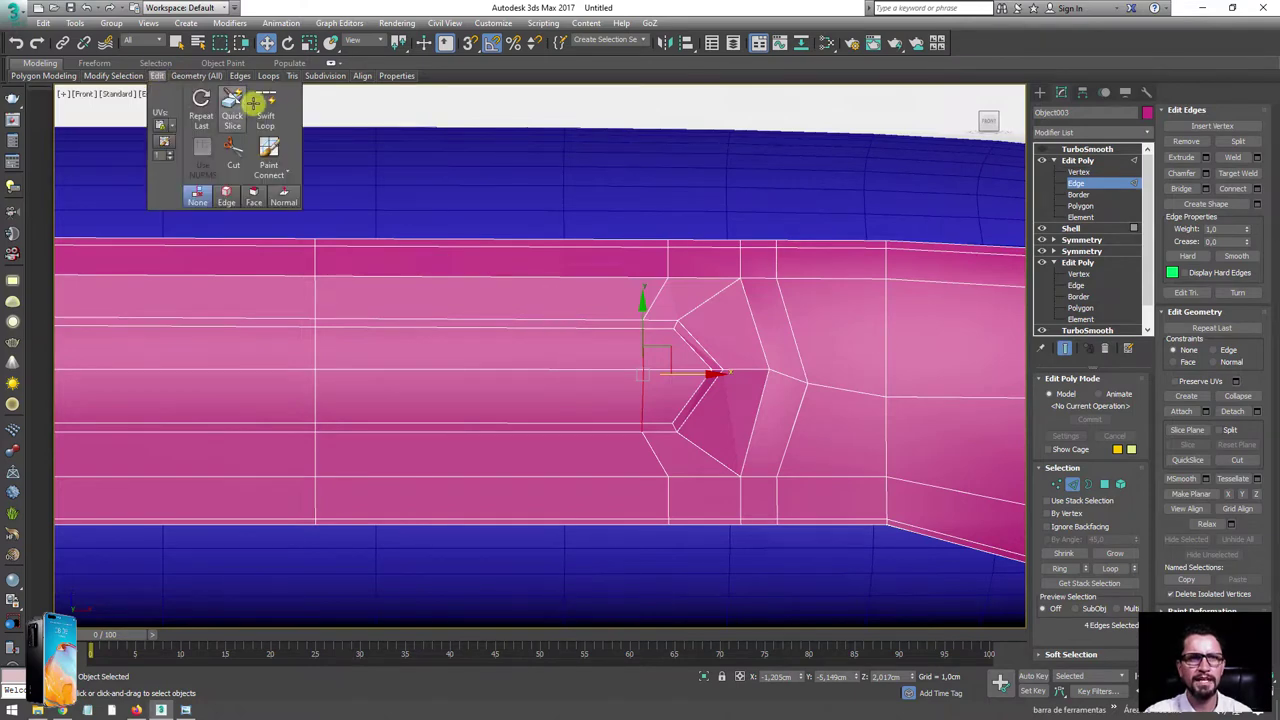
left_click(265, 108)
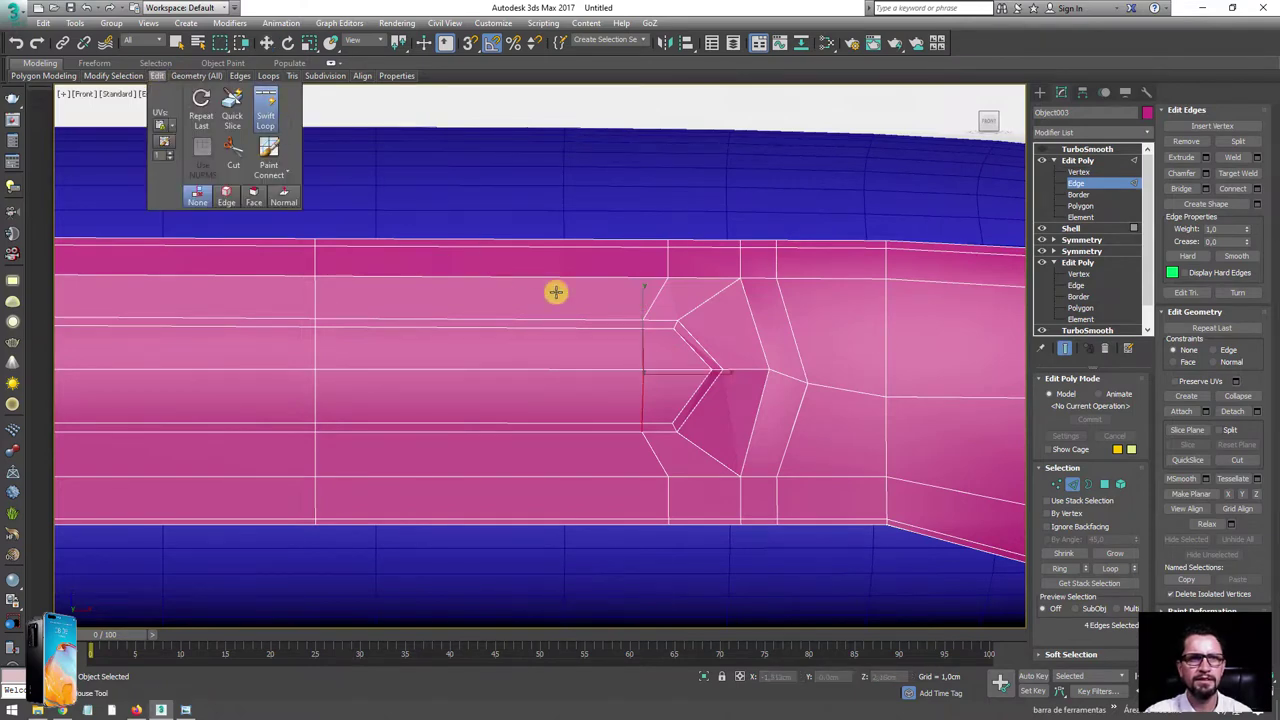
left_click(587, 340)
middle_click_drag(655, 381, 957, 343)
scroll(957, 343, "down", 3)
scroll(789, 371, "up", 3)
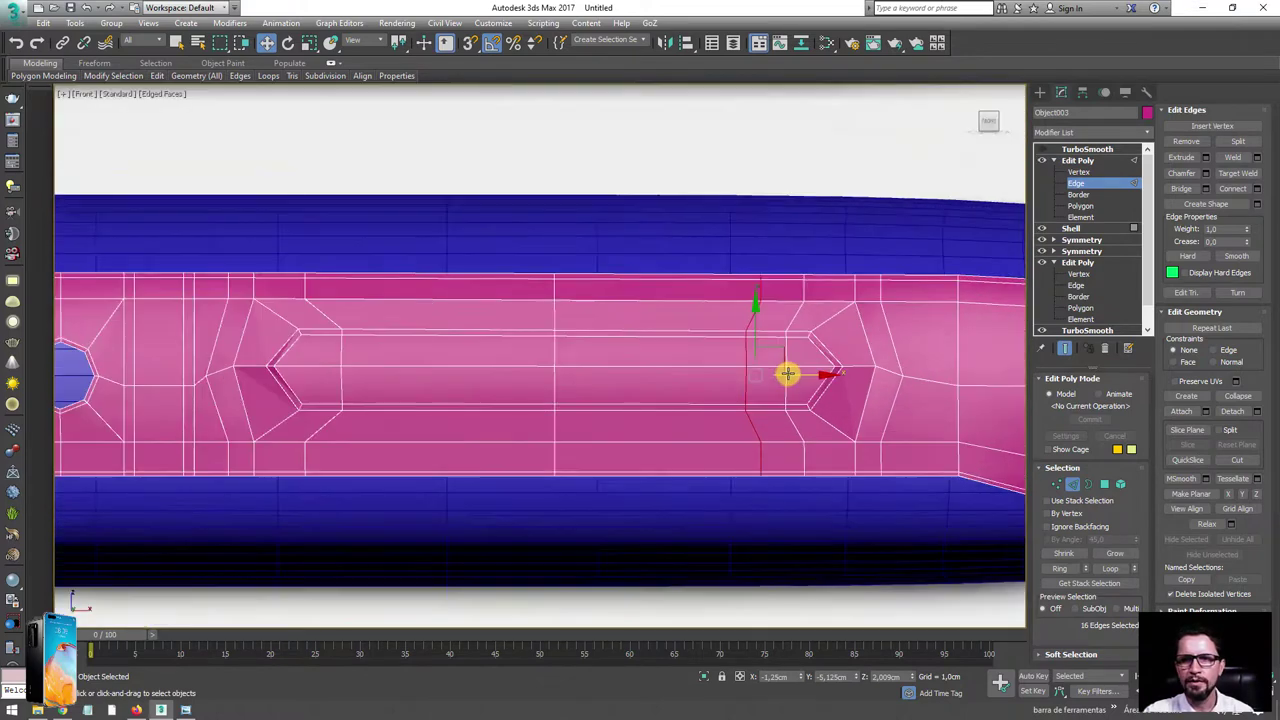
scroll(789, 371, "up", 3)
left_click(1057, 483)
- Collapse the five vertices near the groove's tip into a single vertex
left_click(780, 352)
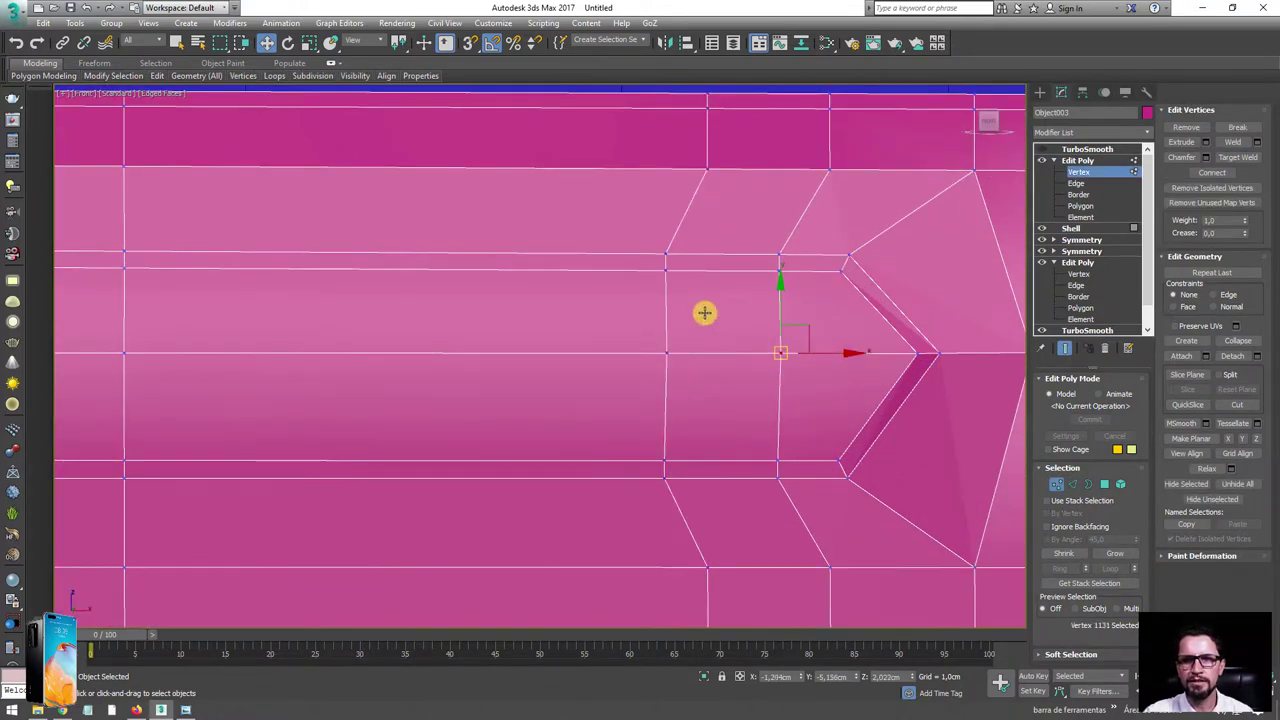
left_click(666, 271, "ctrl")
left_click(838, 464, "ctrl")
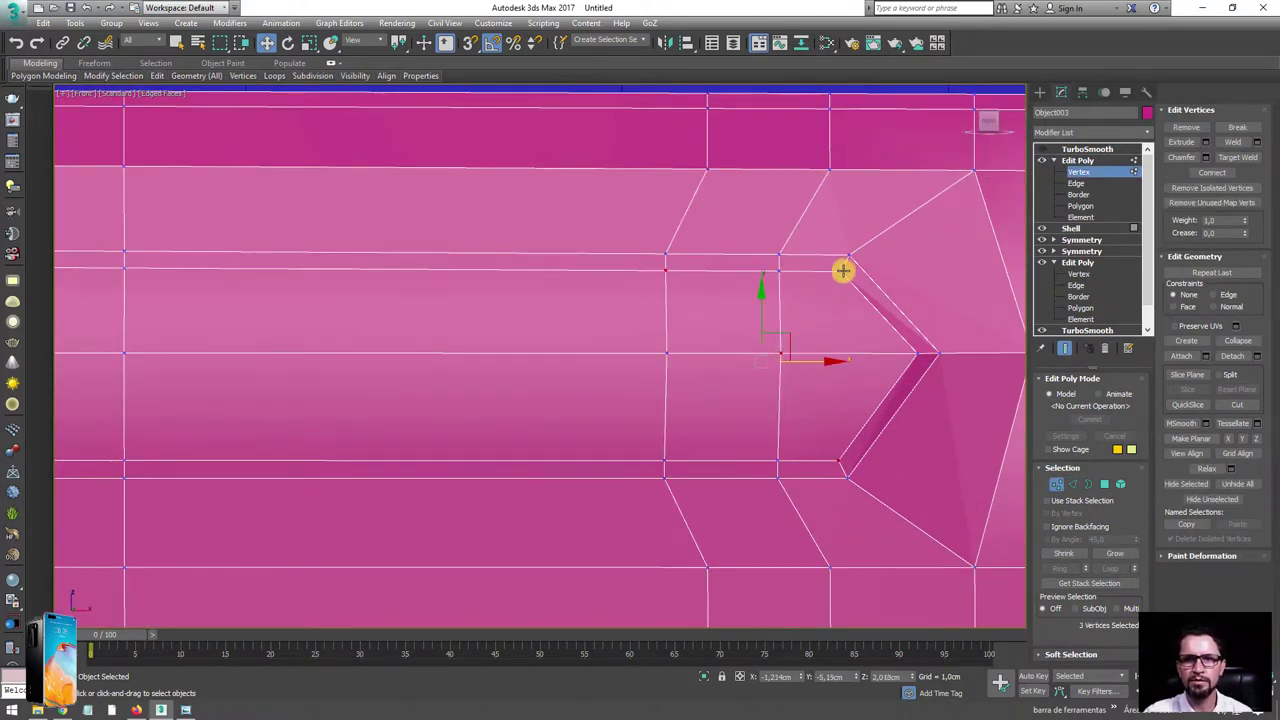
left_click(840, 269, "ctrl")
left_click(665, 460, "ctrl")
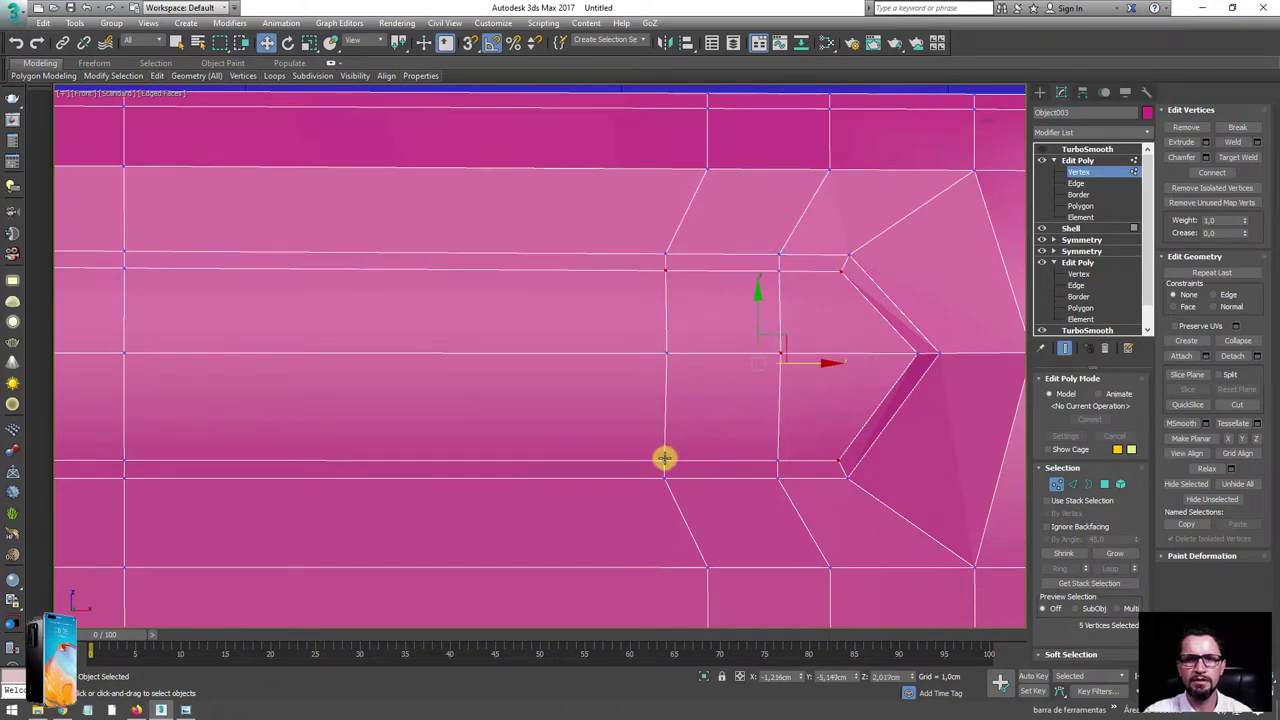
key("ctrl+alt+c")
left_click(780, 353)
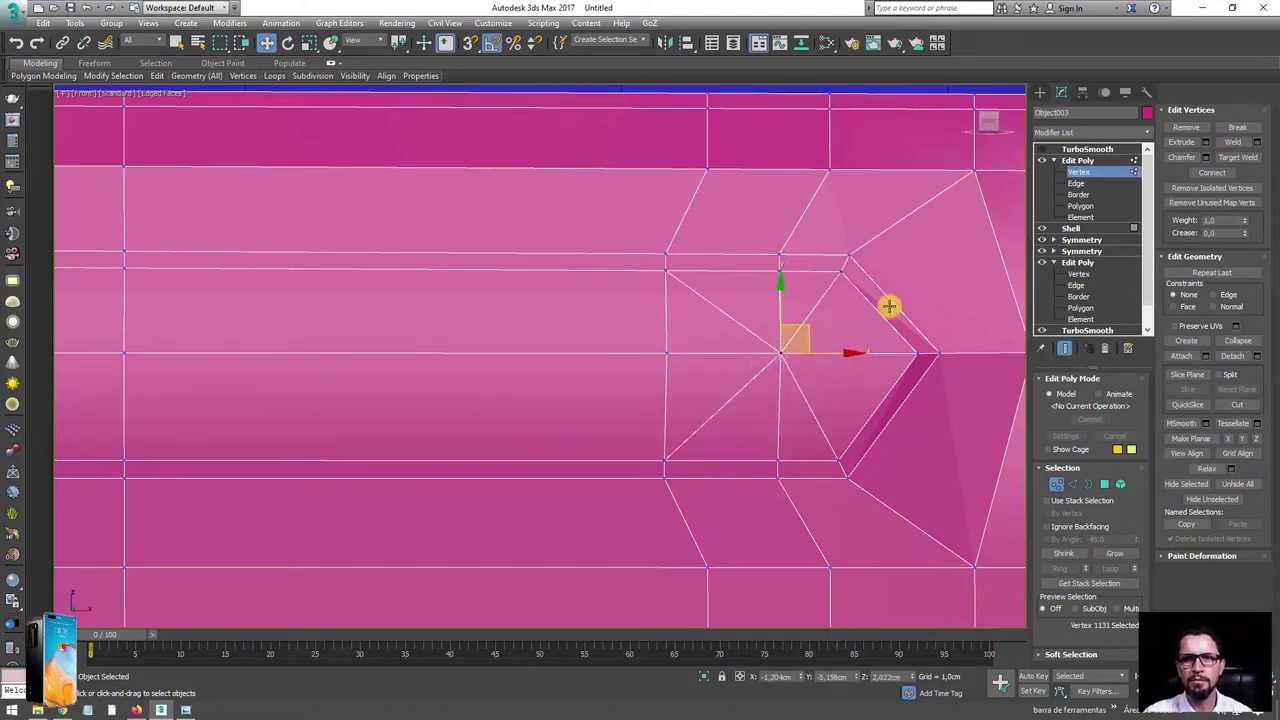
- Chamfer the merged vertex into an octagon and make it regular with GeoPoly
left_click(1182, 156)
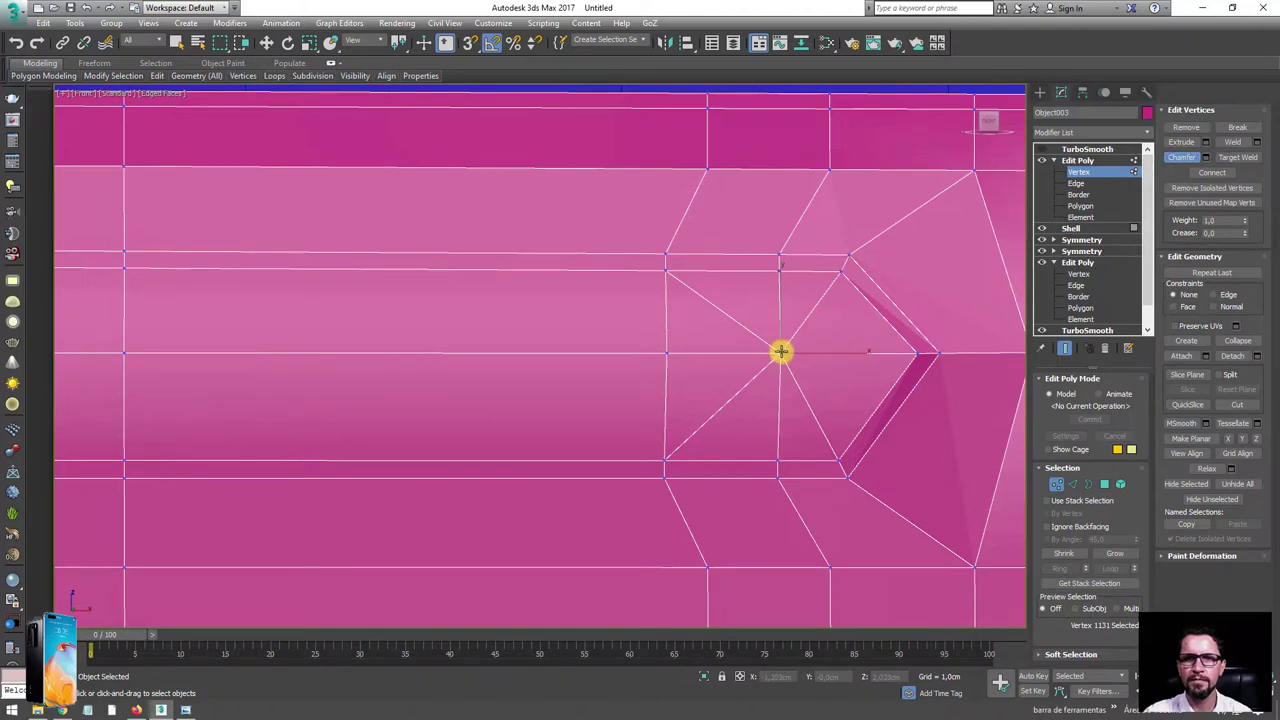
left_click_drag(780, 352, 789, 280)
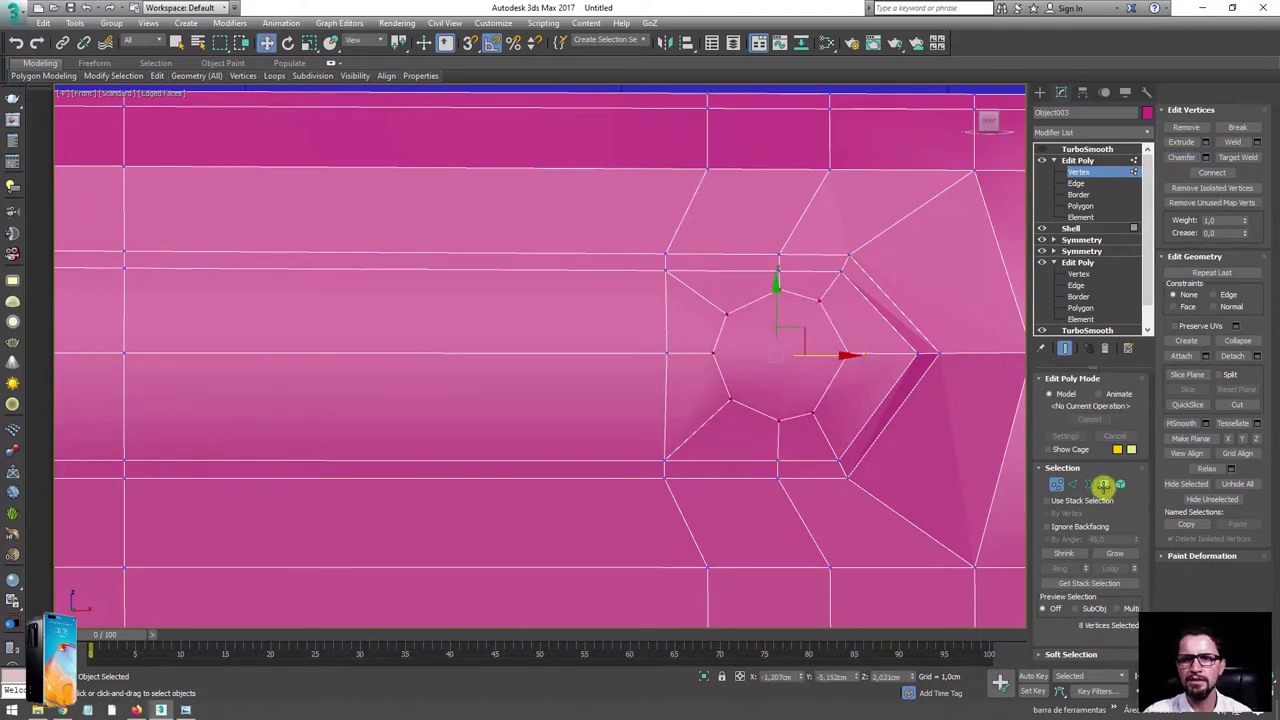
left_click(1103, 485)
left_click(774, 371)
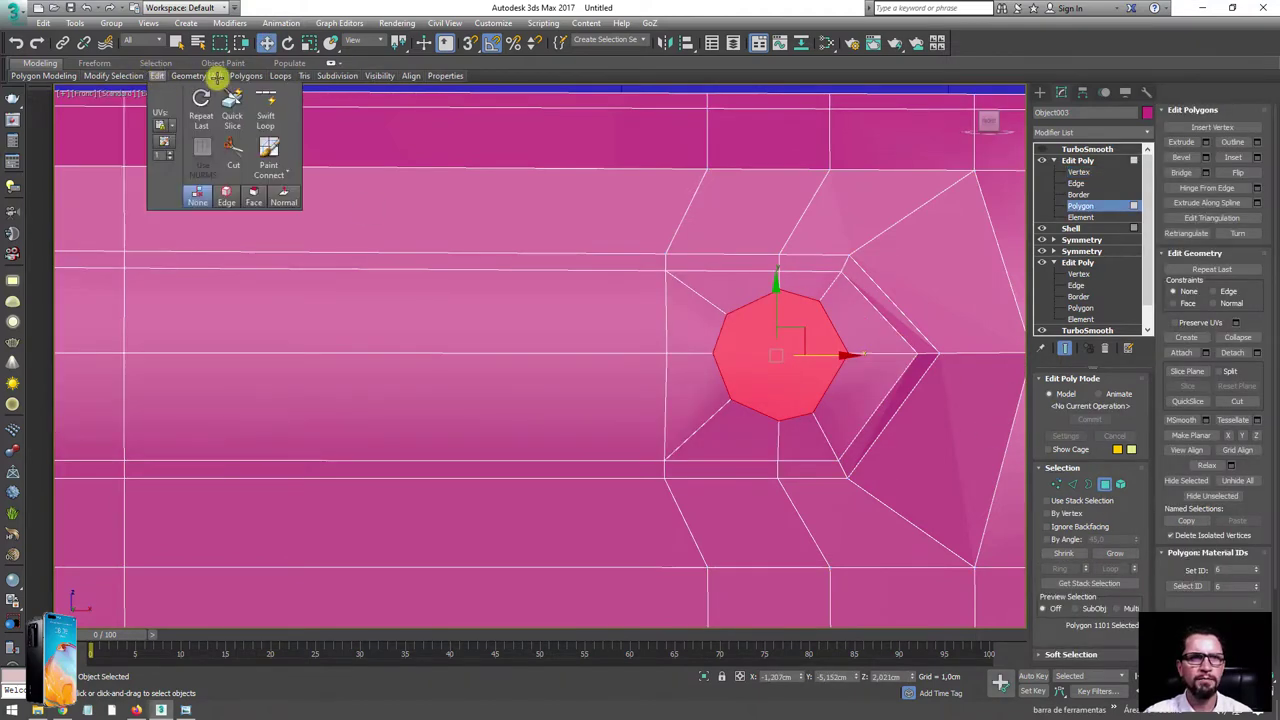
mouse_move(246, 76)
left_click(250, 148)
- Recentre the view and reselect the groove's border loop of polygons
middle_click_drag(817, 374, 766, 357)
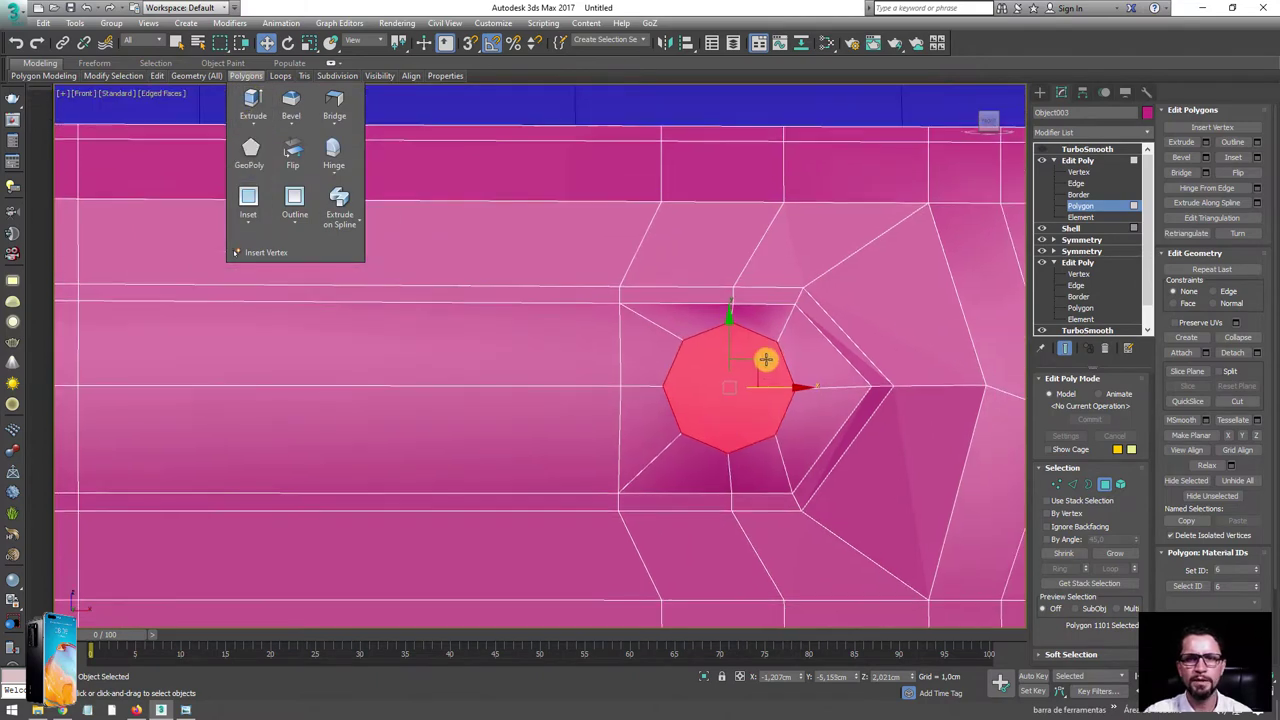
scroll(781, 366, "down", 4)
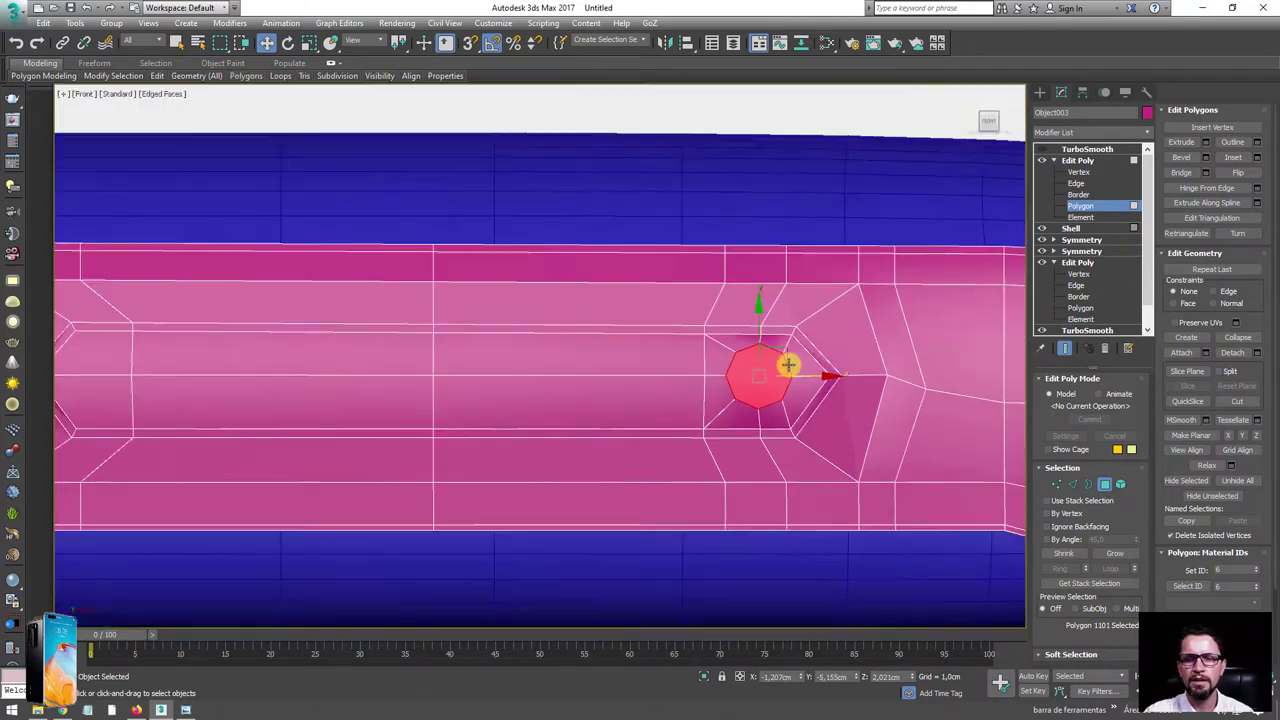
scroll(800, 367, "up", 3)
left_click(1070, 483)
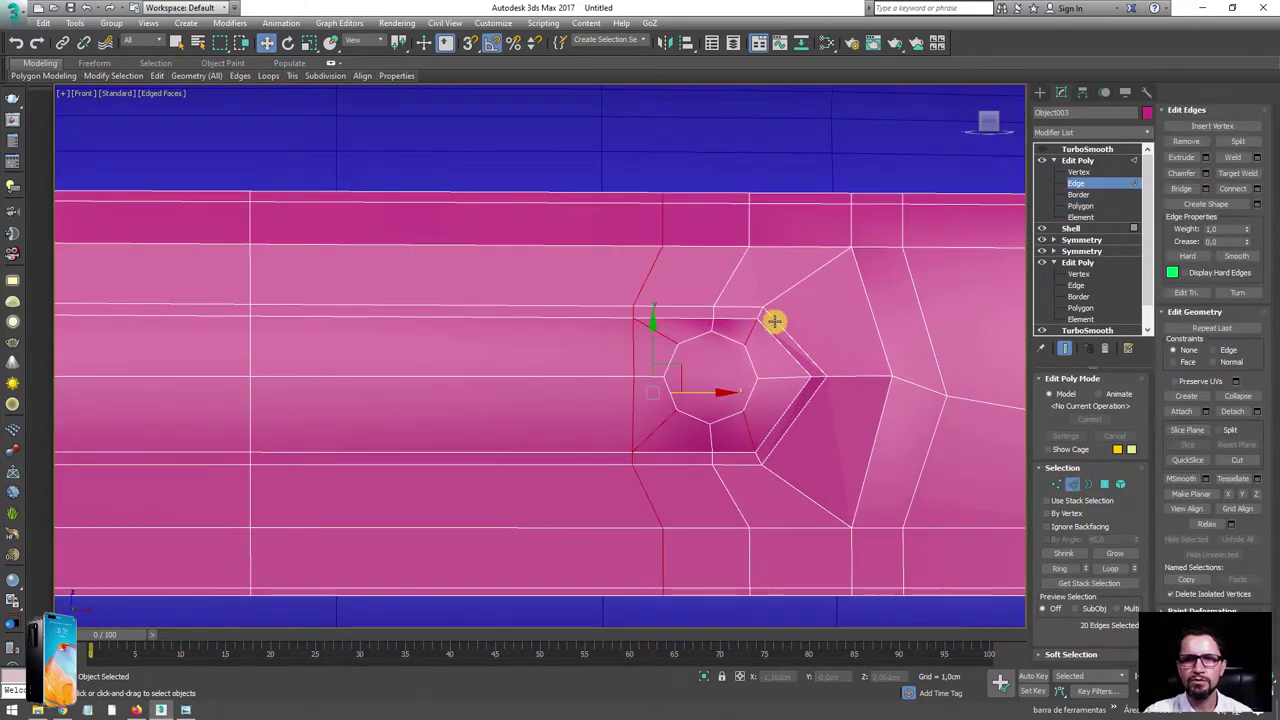
left_click(759, 314)
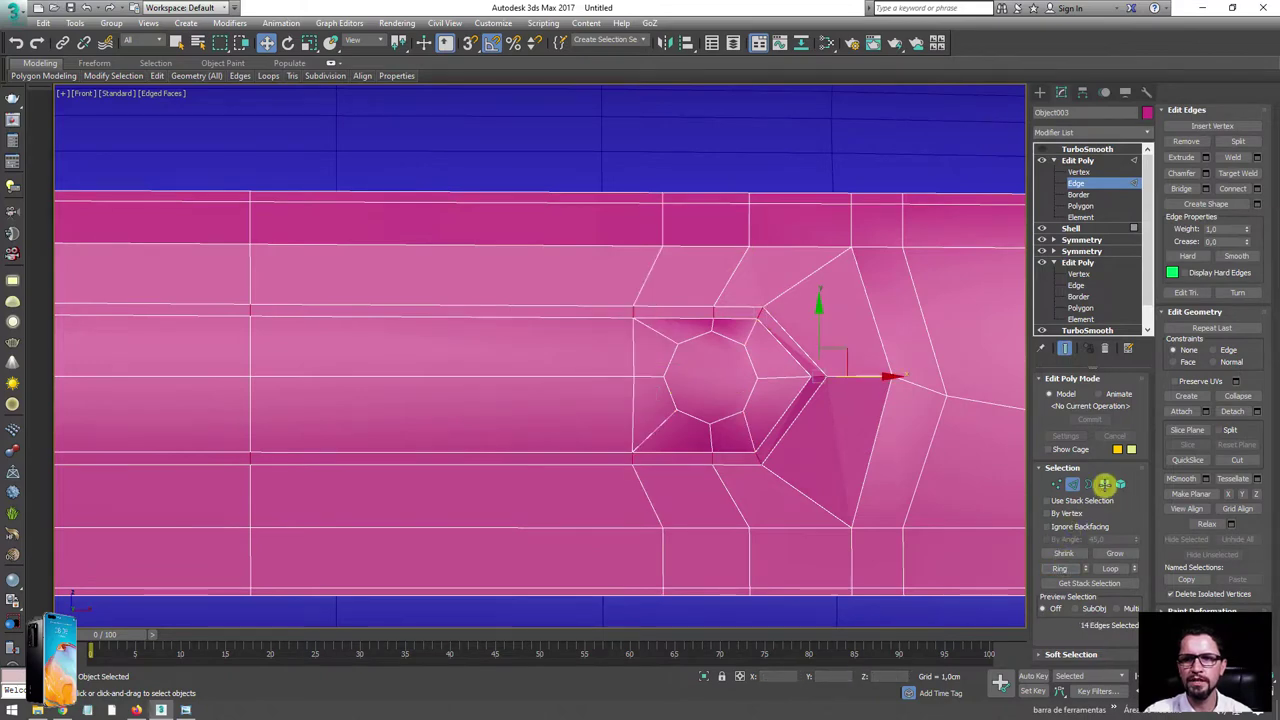
left_click(1104, 484)
- Extrude the 14-face groove border loop inward by -0,005cm
scroll(800, 345, "up", 5)
middle_click_drag(835, 388, 592, 397, "alt")
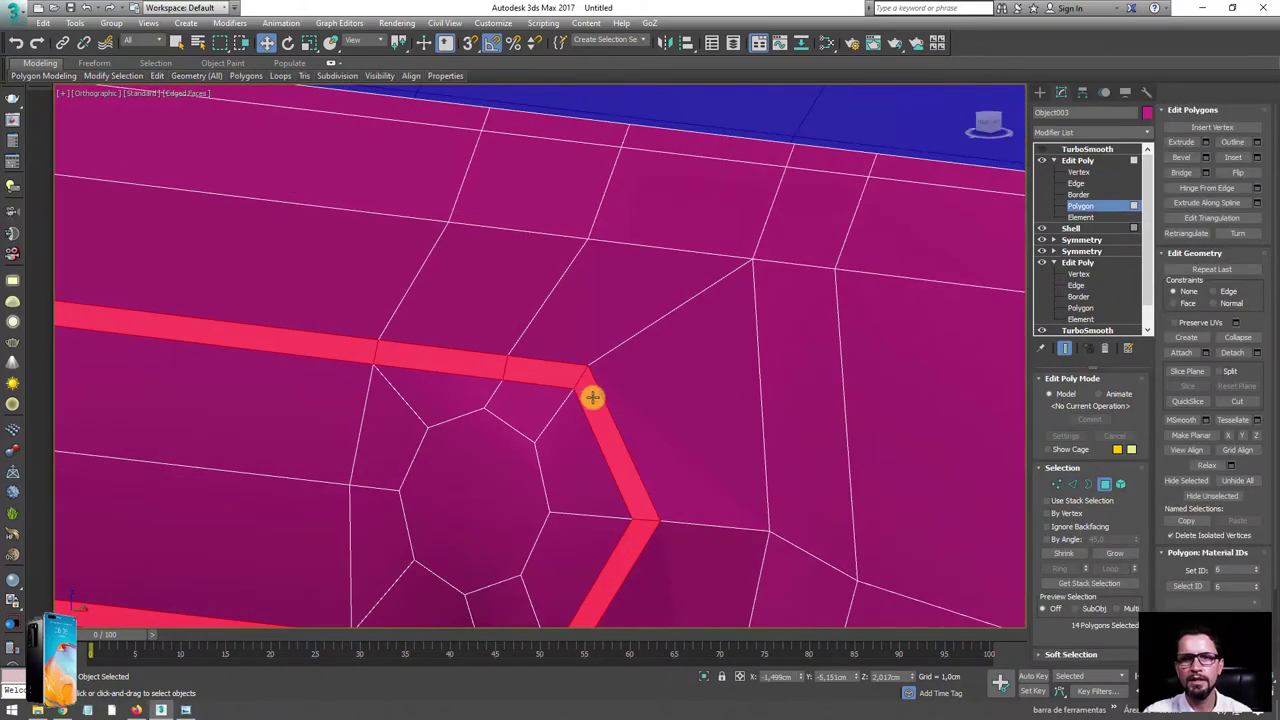
left_click(1207, 141)
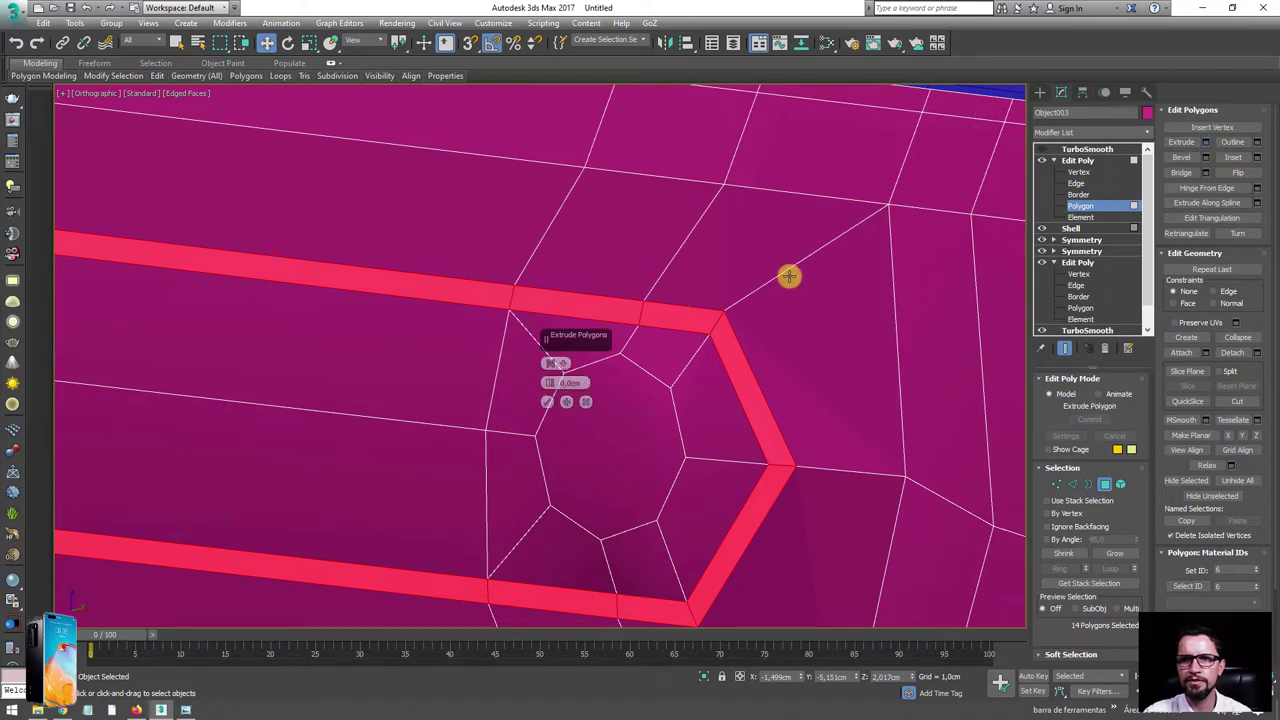
left_click_drag(551, 384, 557, 400)
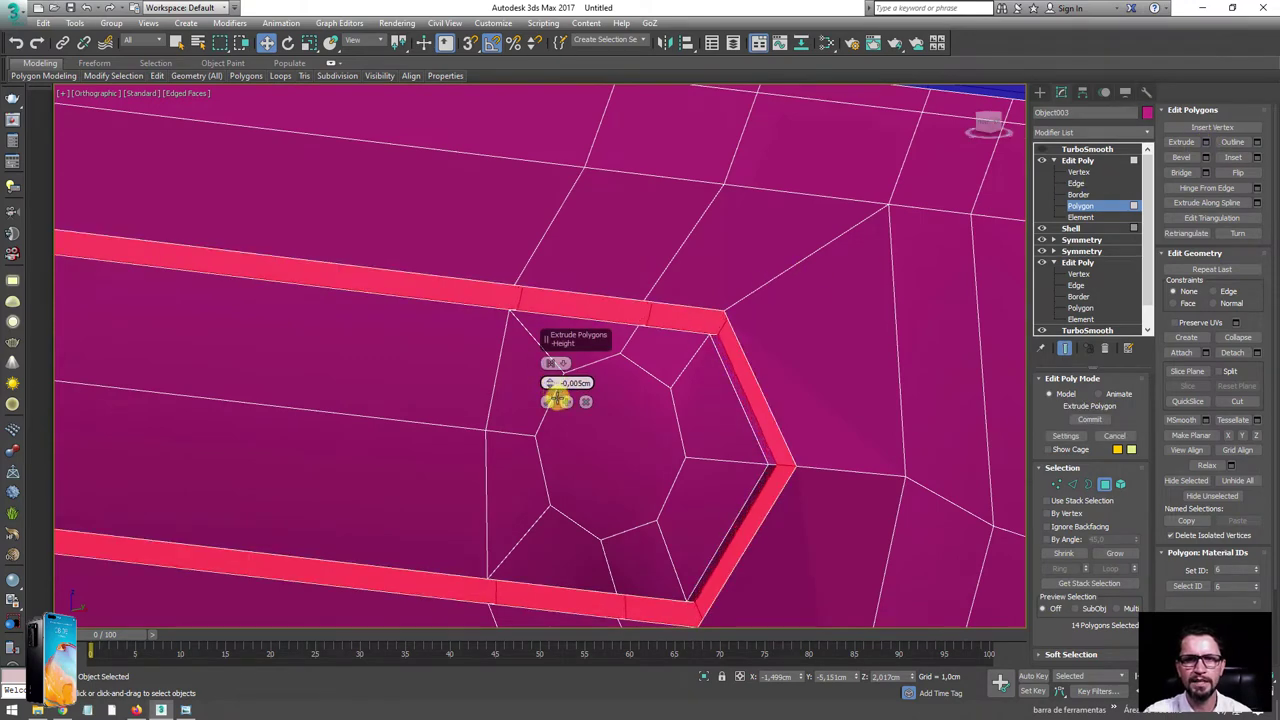
left_click(548, 402)
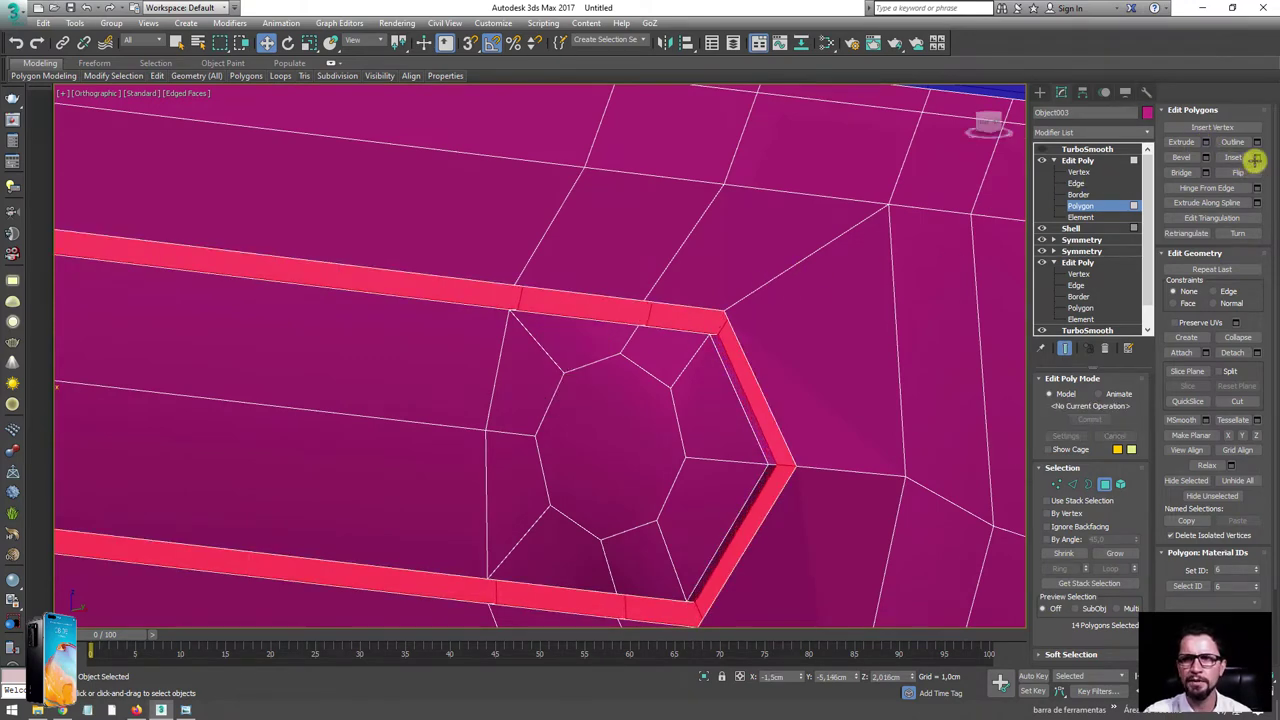
- Inset the recessed border loop to add a thin edge loop
left_click(1256, 158)
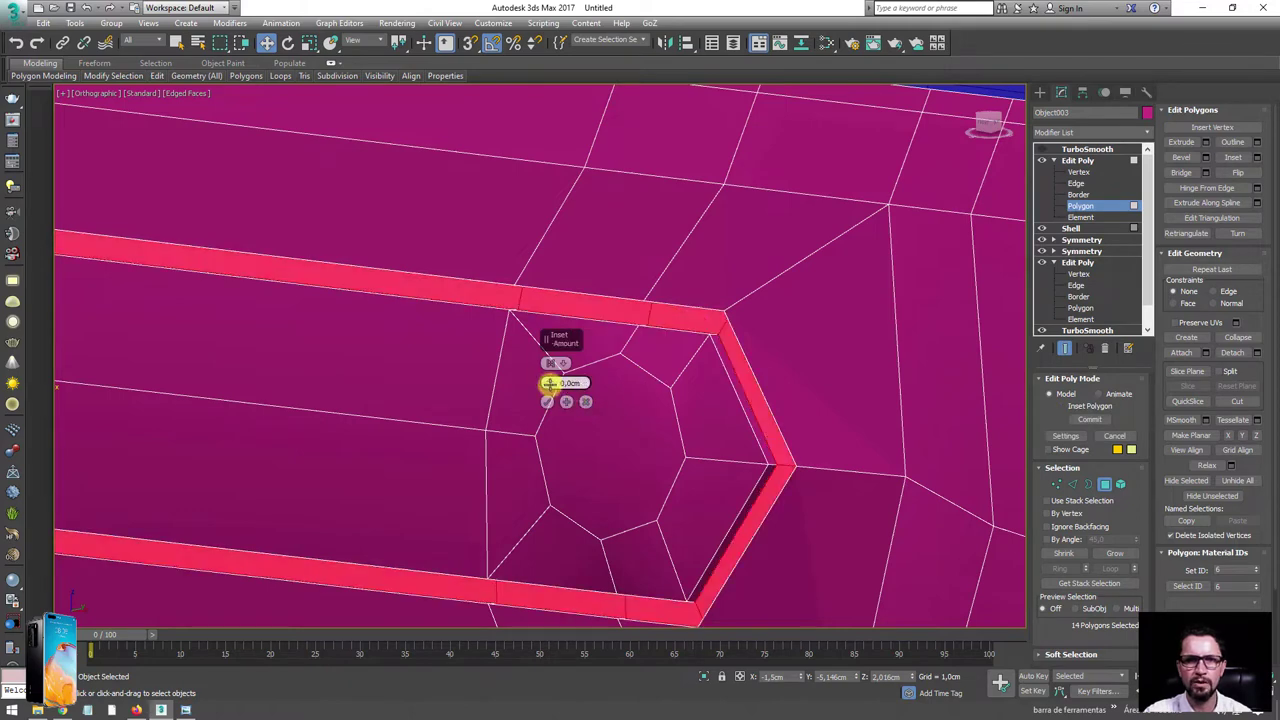
left_click_drag(550, 384, 551, 392)
left_click(547, 401)
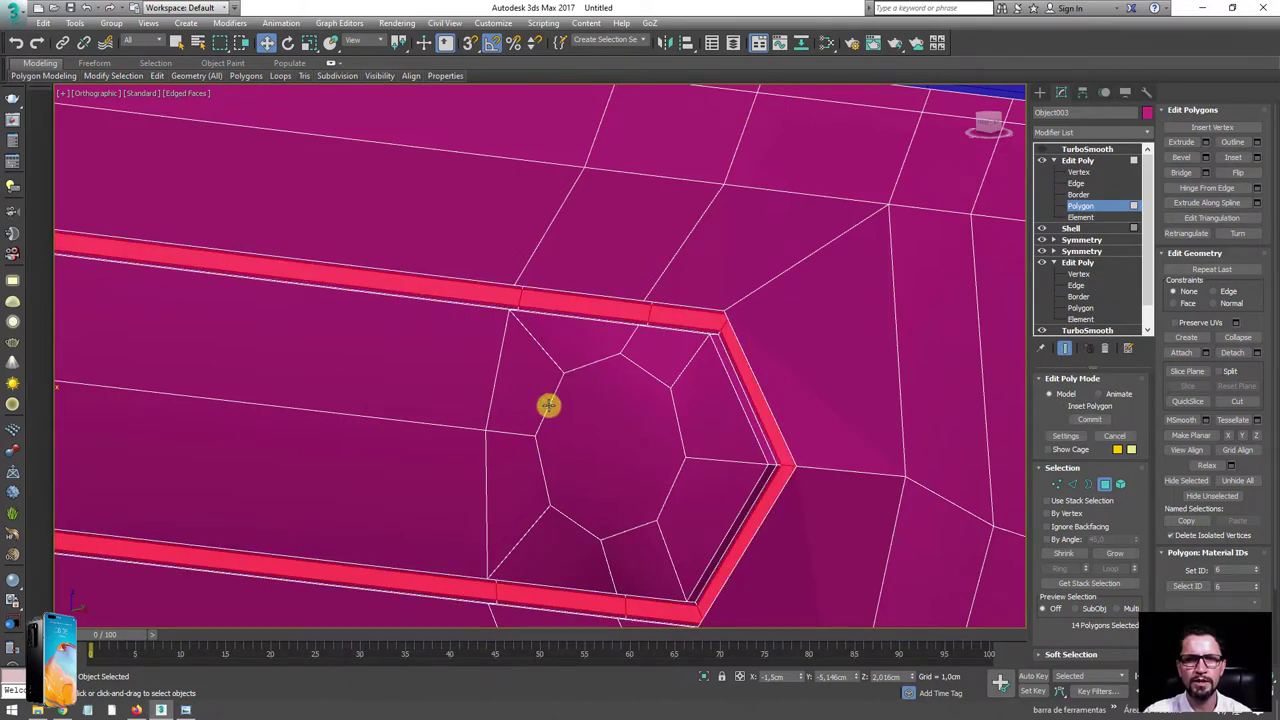
scroll(548, 404, "down", 5)
scroll(741, 334, "down", 3)
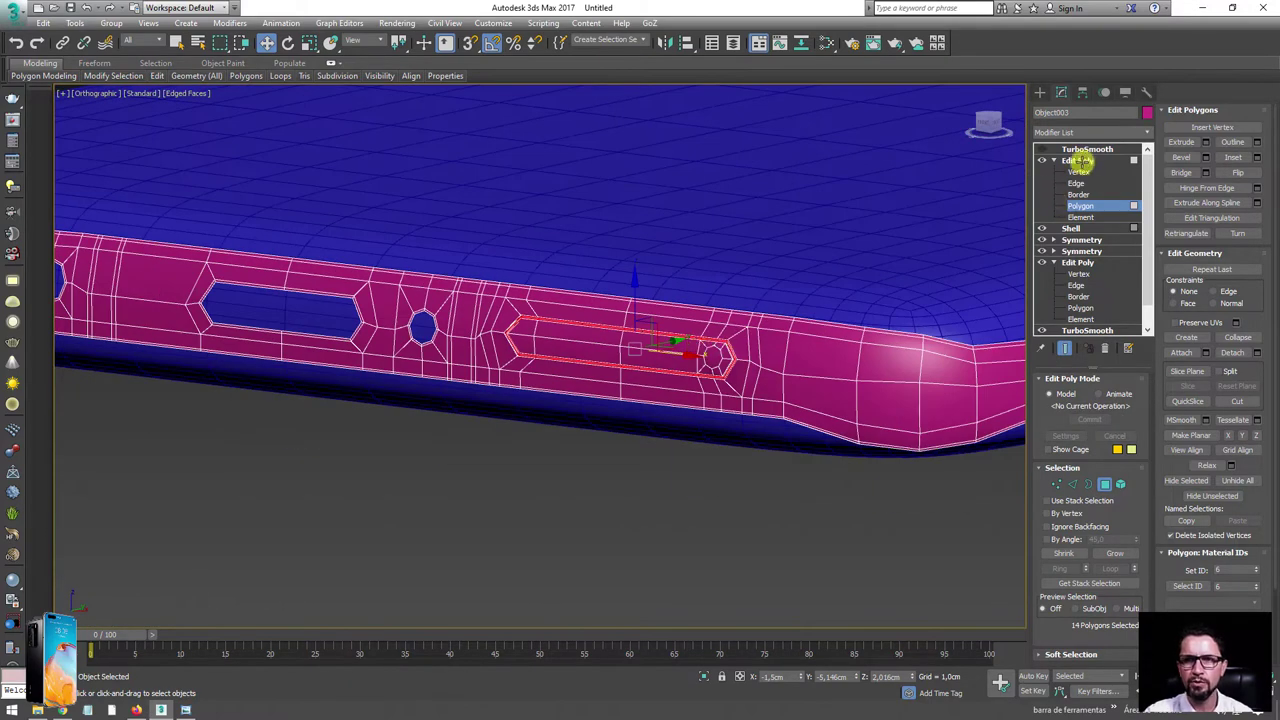
left_click(1078, 160)
- Preview the TurboSmooth-ed frame shaded along its bottom-edge slots, then return to Edge level
left_click(1087, 149)
left_click(1042, 149)
scroll(686, 300, "down", 3)
mouse_move(686, 300)
middle_mouse_down("alt")
mouse_move(693, 342)
mouse_move(654, 380)
mouse_move(697, 386)
mouse_move(446, 323)
mouse_move(818, 373)
middle_mouse_up("alt")
key("F4")
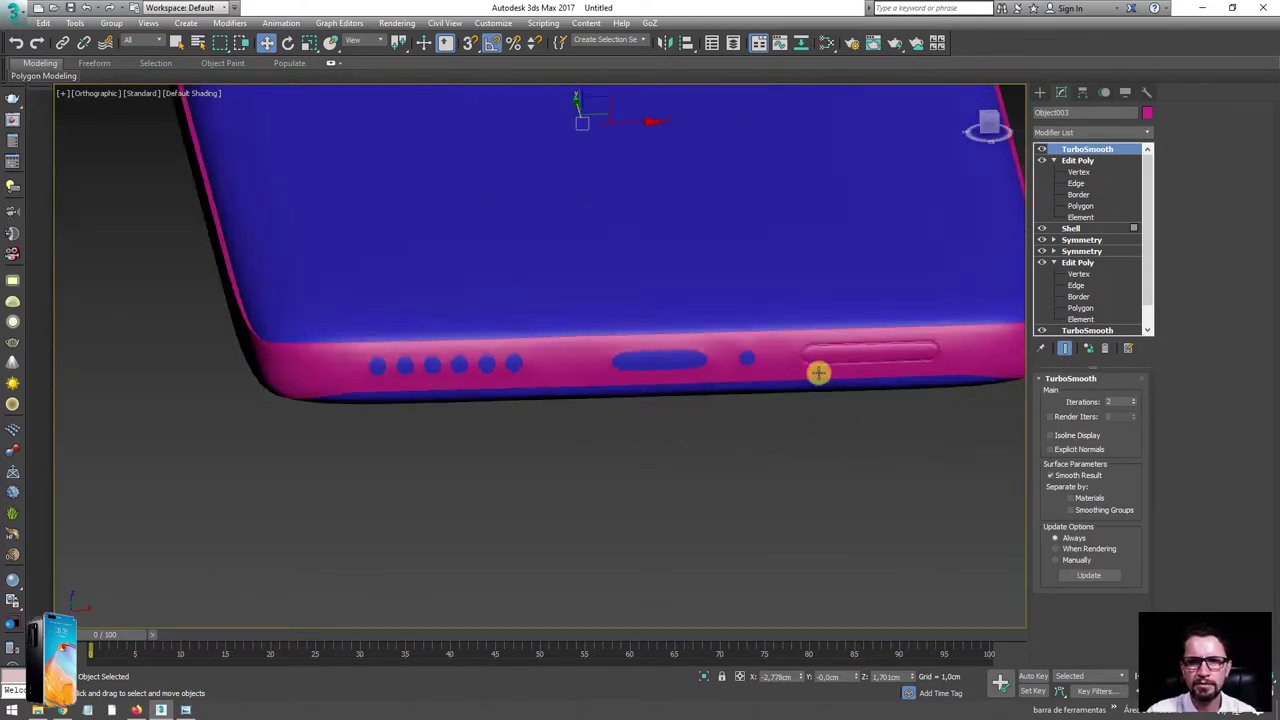
scroll(818, 373, "up", 3)
middle_click_drag(623, 357, 677, 369)
scroll(677, 369, "up", 1)
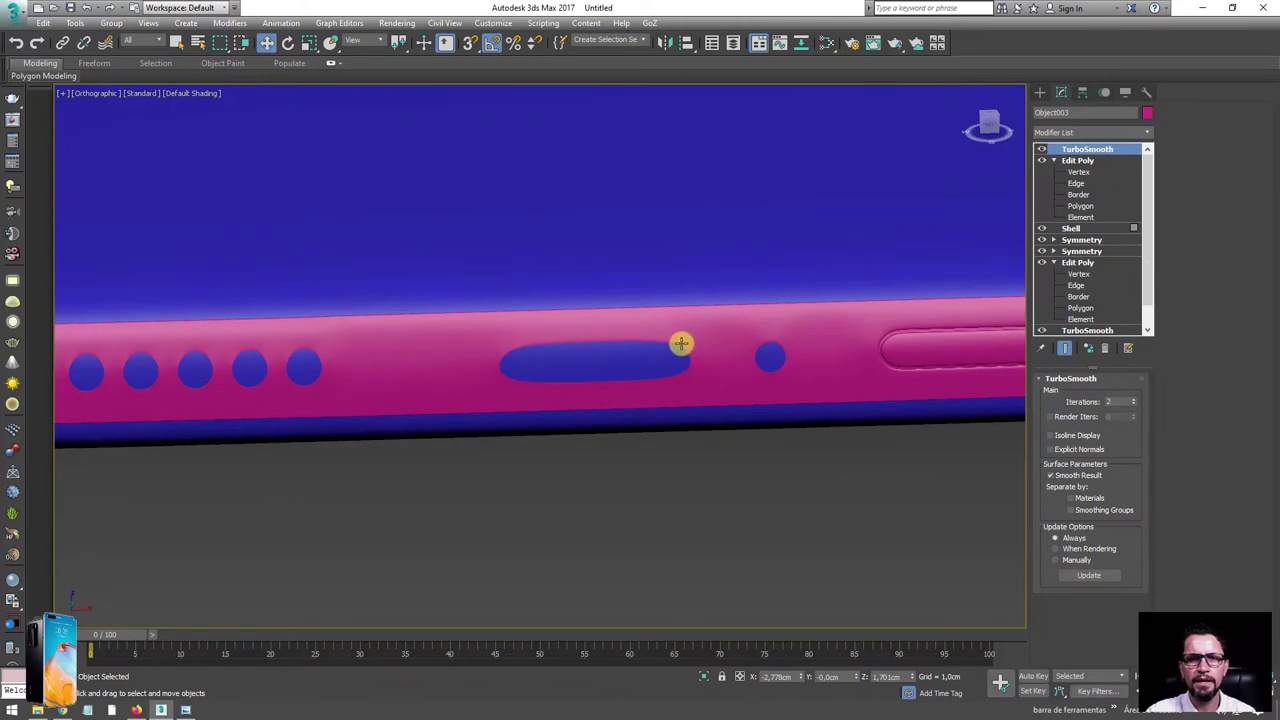
scroll(650, 379, "down", 3)
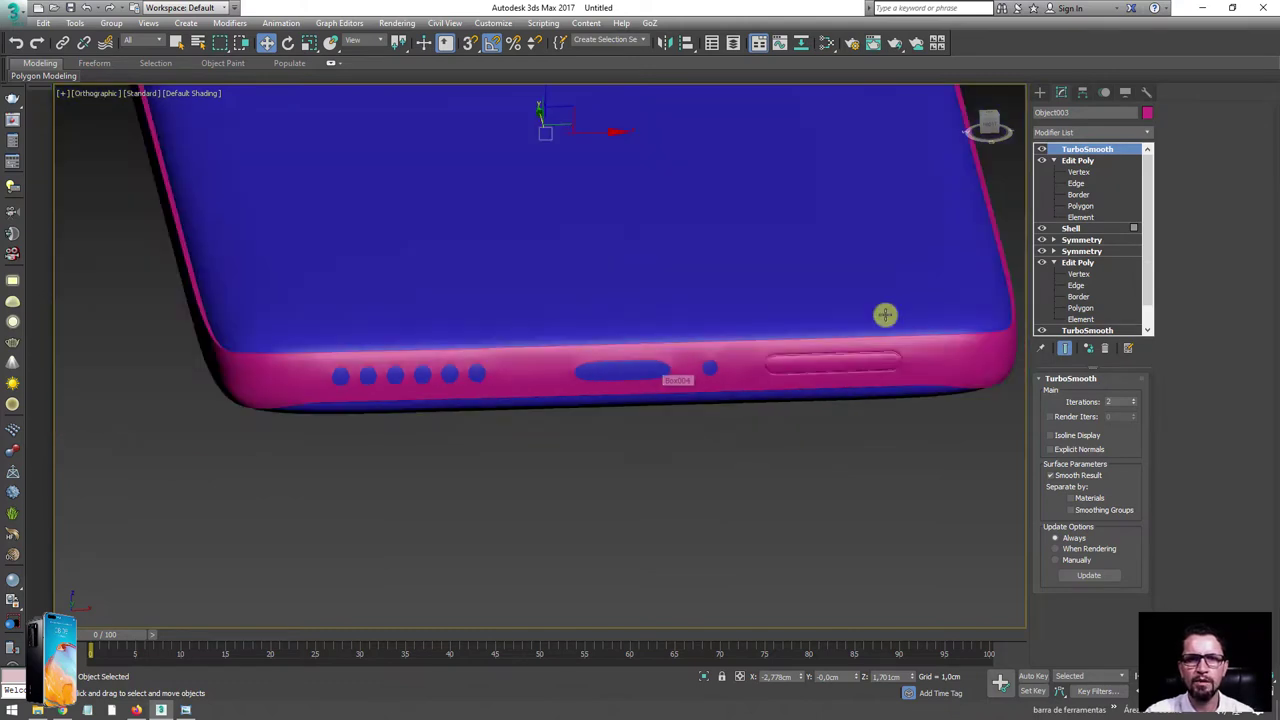
left_click(1076, 183)
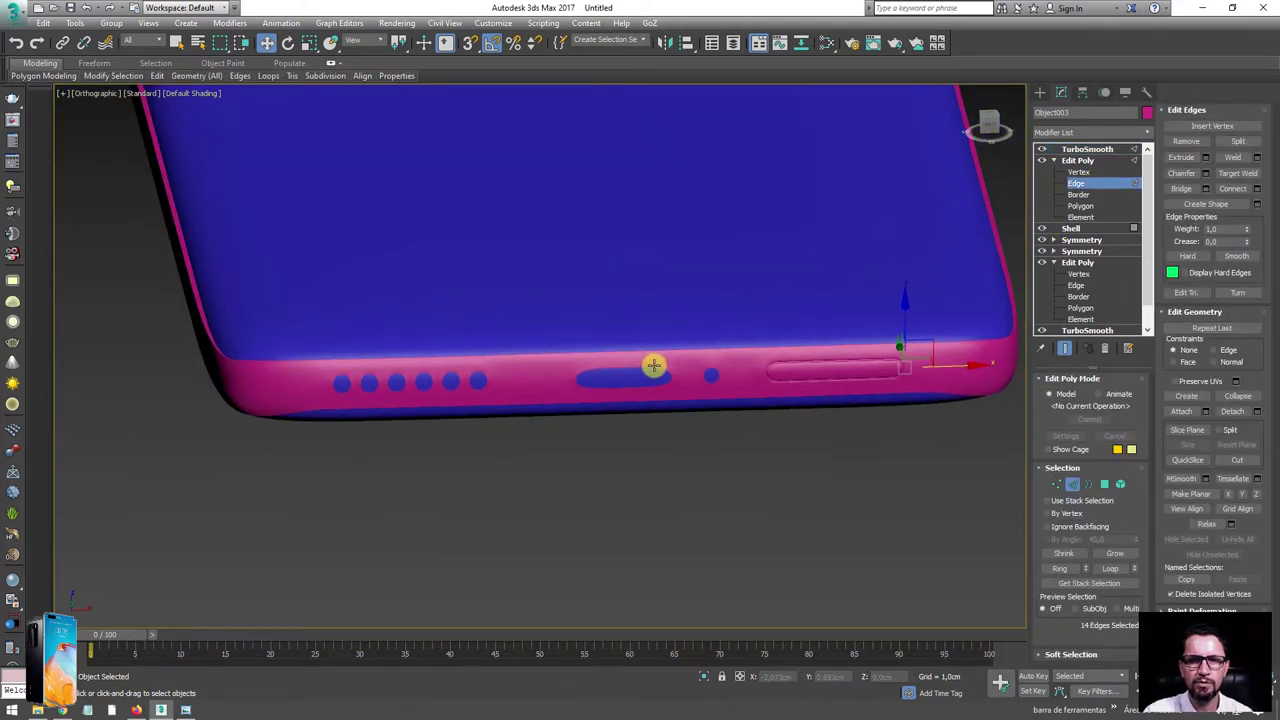
- Turn off TurboSmooth and show edged faces to see the low-poly cage
scroll(651, 366, "up", 3)
key("F4")
left_click(1040, 149)
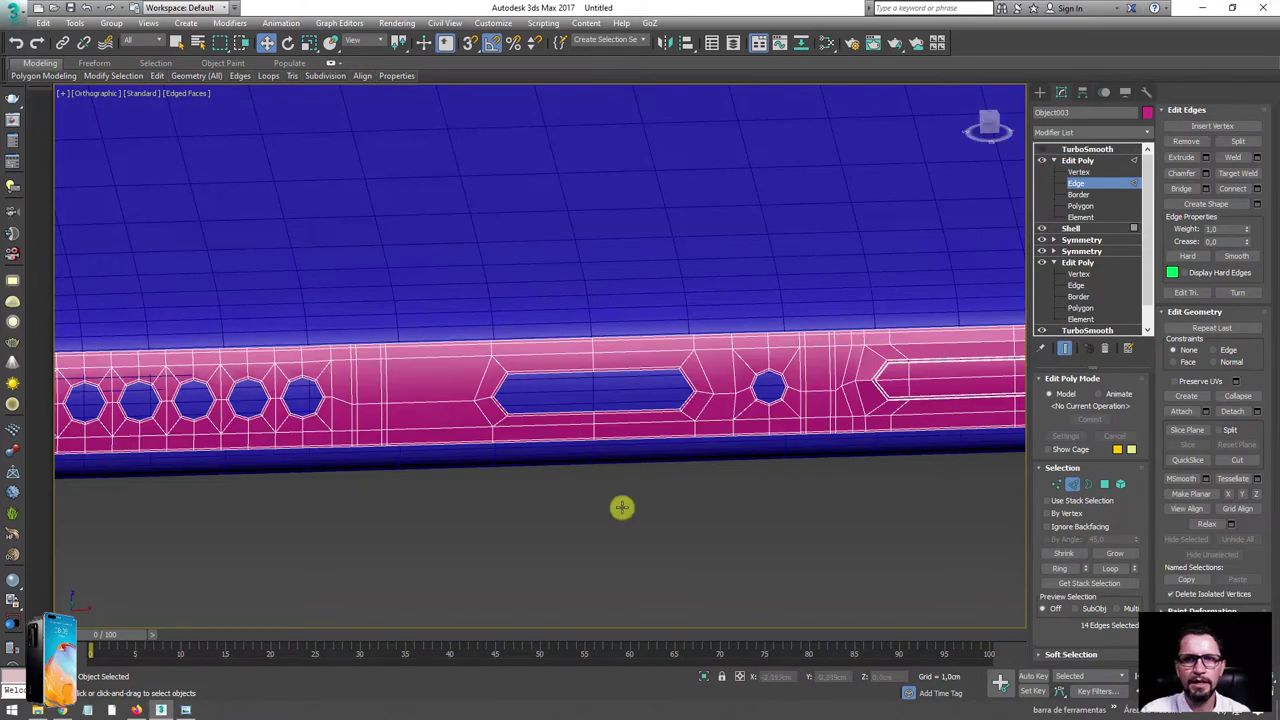
scroll(591, 369, "up", 1)
scroll(583, 320, "up", 4)
scroll(543, 306, "down", 4)
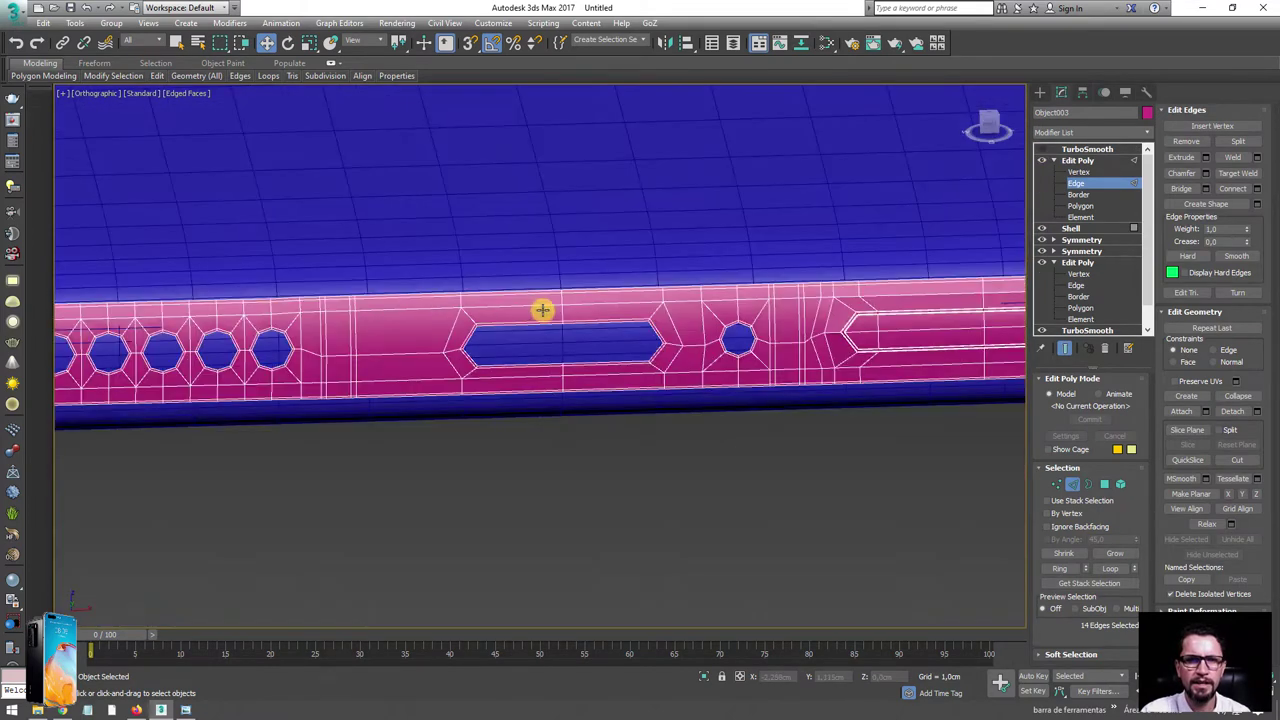
scroll(566, 315, "up", 3)
- Chamfer the vertical edge loops through the long slot into paired support edges
double_click(570, 316)
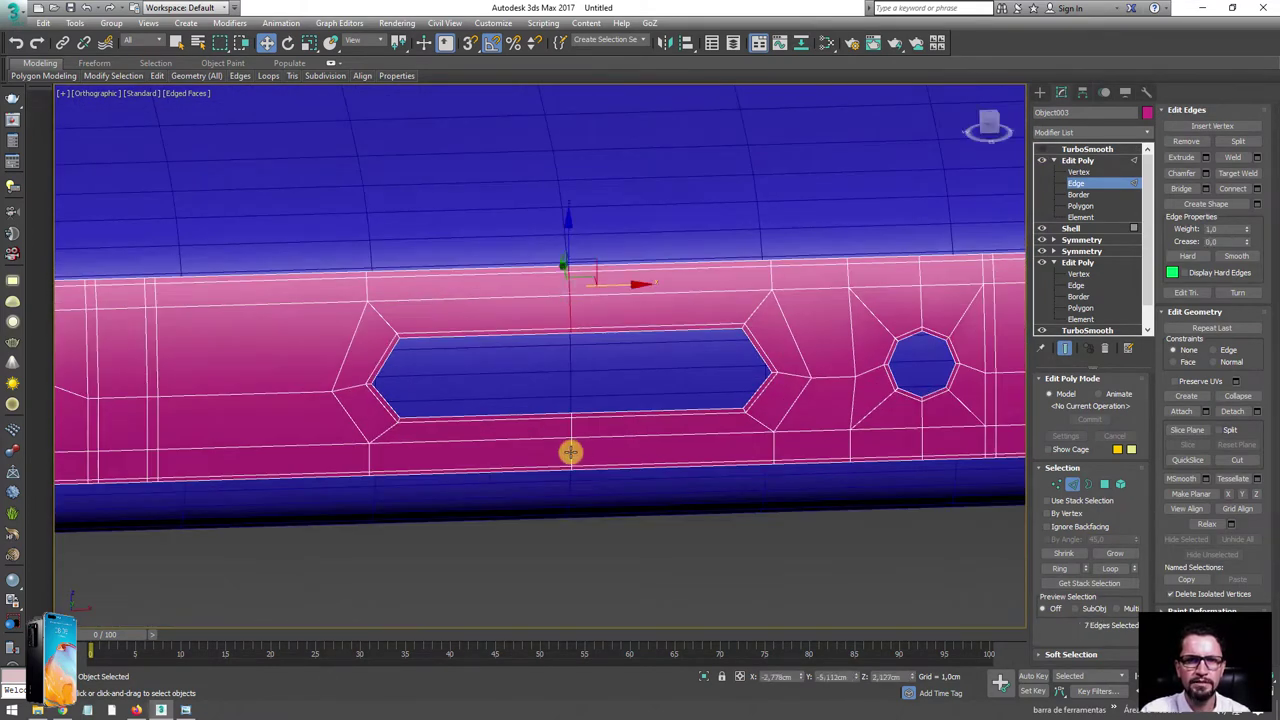
left_click(1106, 554)
left_click(1181, 172)
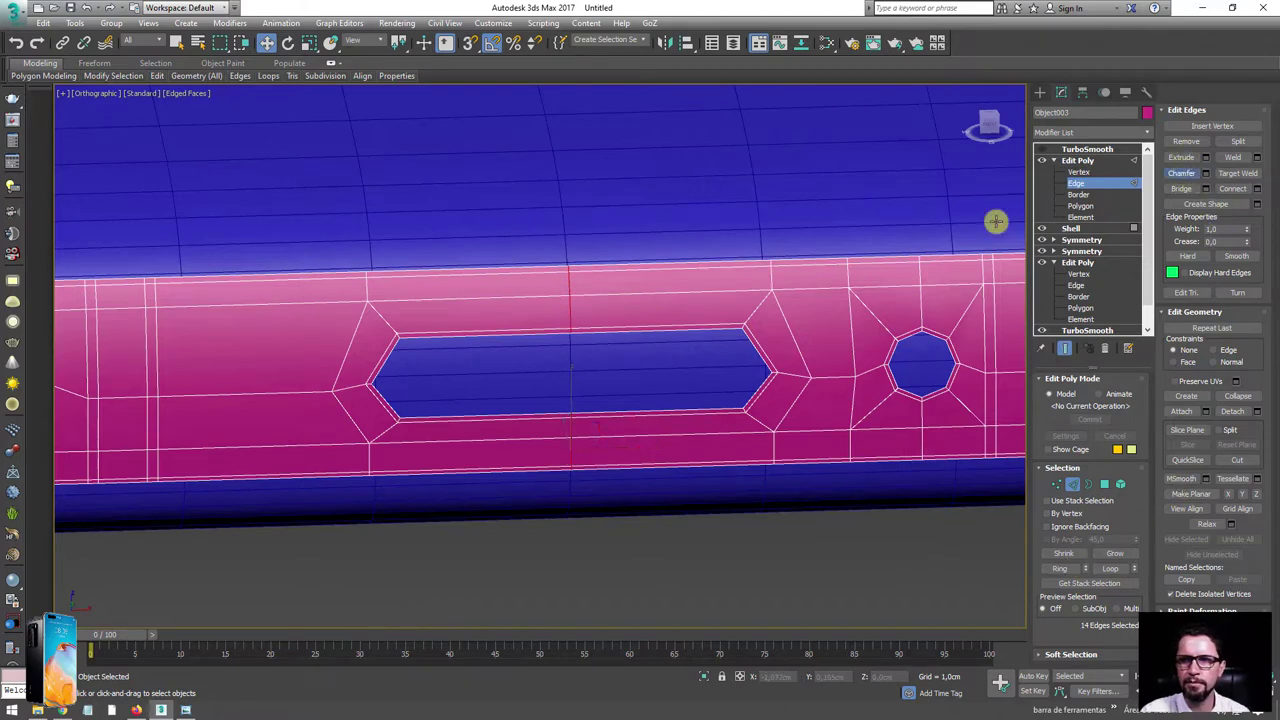
left_click_drag(569, 315, 580, 183)
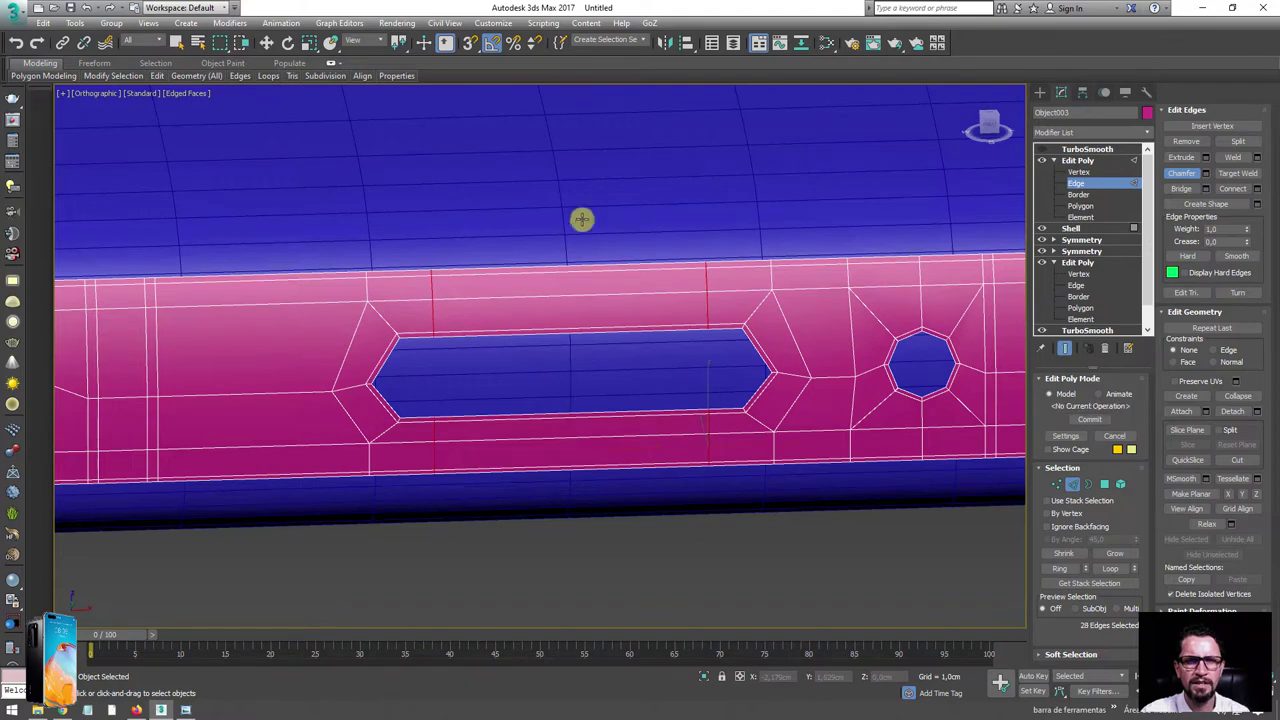
right_click(588, 380)
- Connect the chamfered strip's horizontal edges and re-enable TurboSmooth to check the slot
left_click_drag(556, 155, 557, 157)
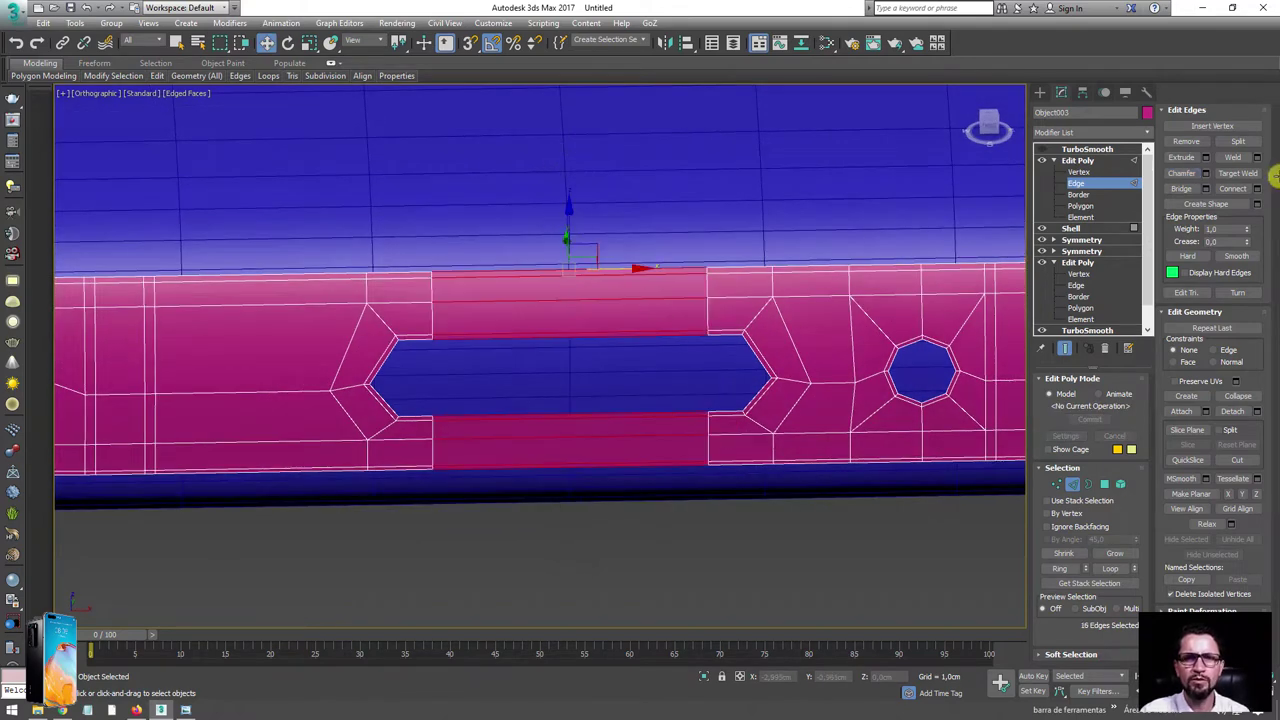
left_click(1234, 188)
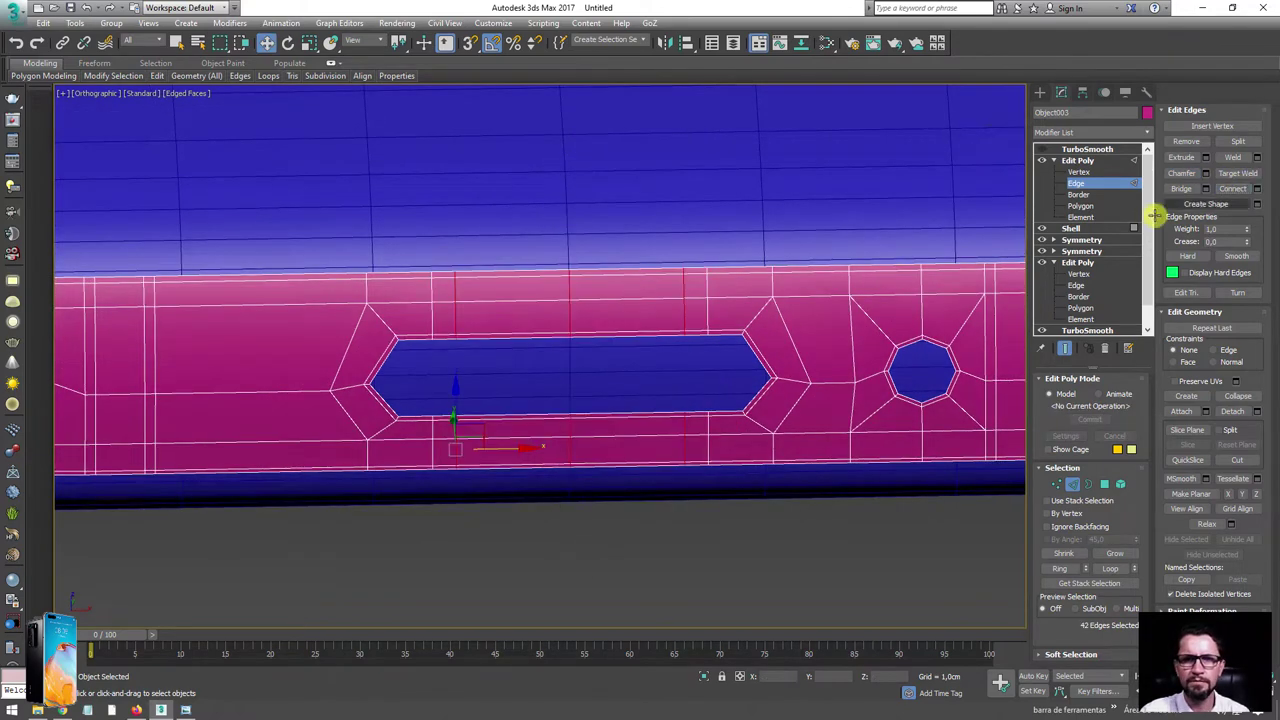
left_click(1047, 147)
scroll(582, 318, "down", 3)
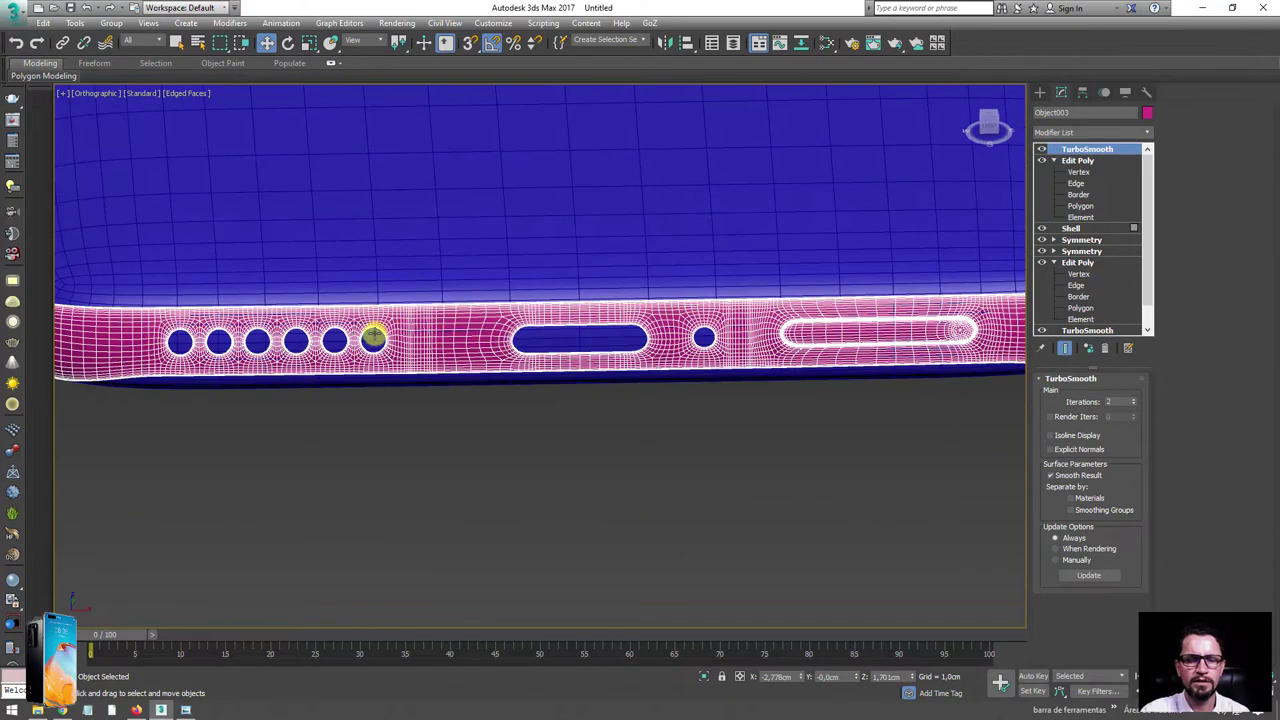
scroll(606, 326, "down", 2)
scroll(602, 328, "up", 3)
scroll(605, 315, "up", 2)
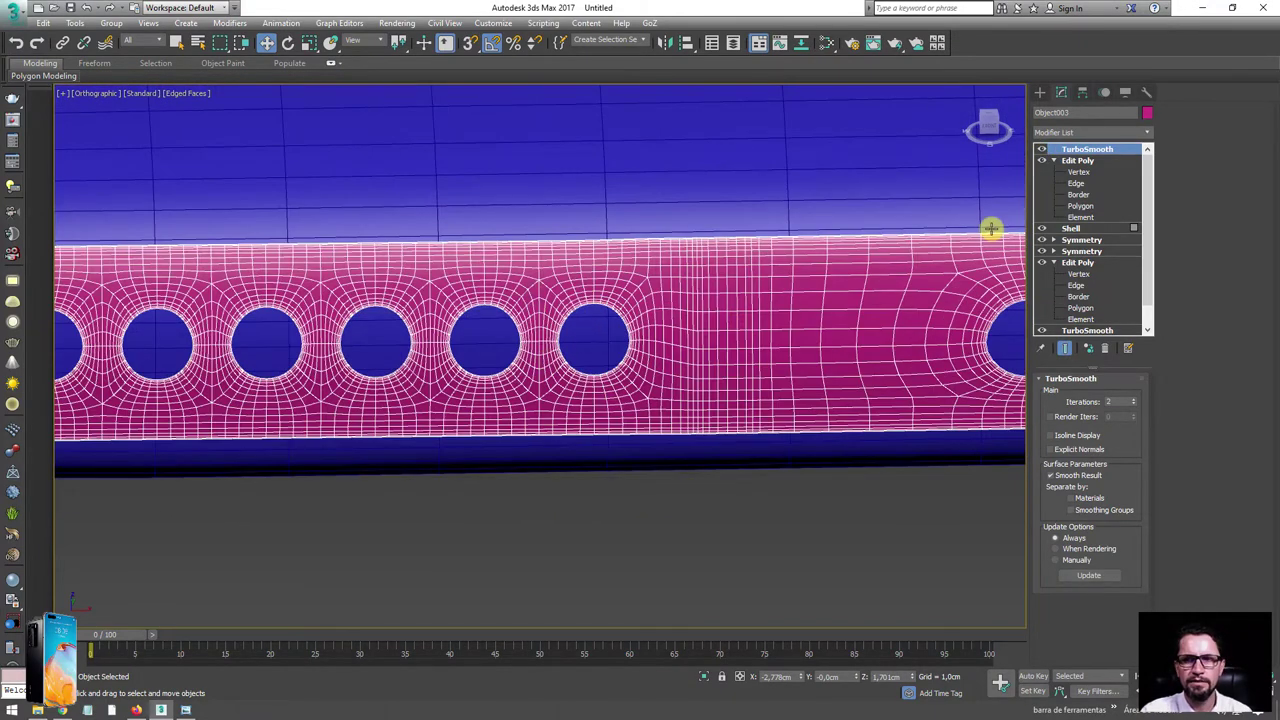
left_click(1078, 194)
- Hide smoothing, then select, grow and trial-scale the side hole borders
scroll(760, 290, "down", 2)
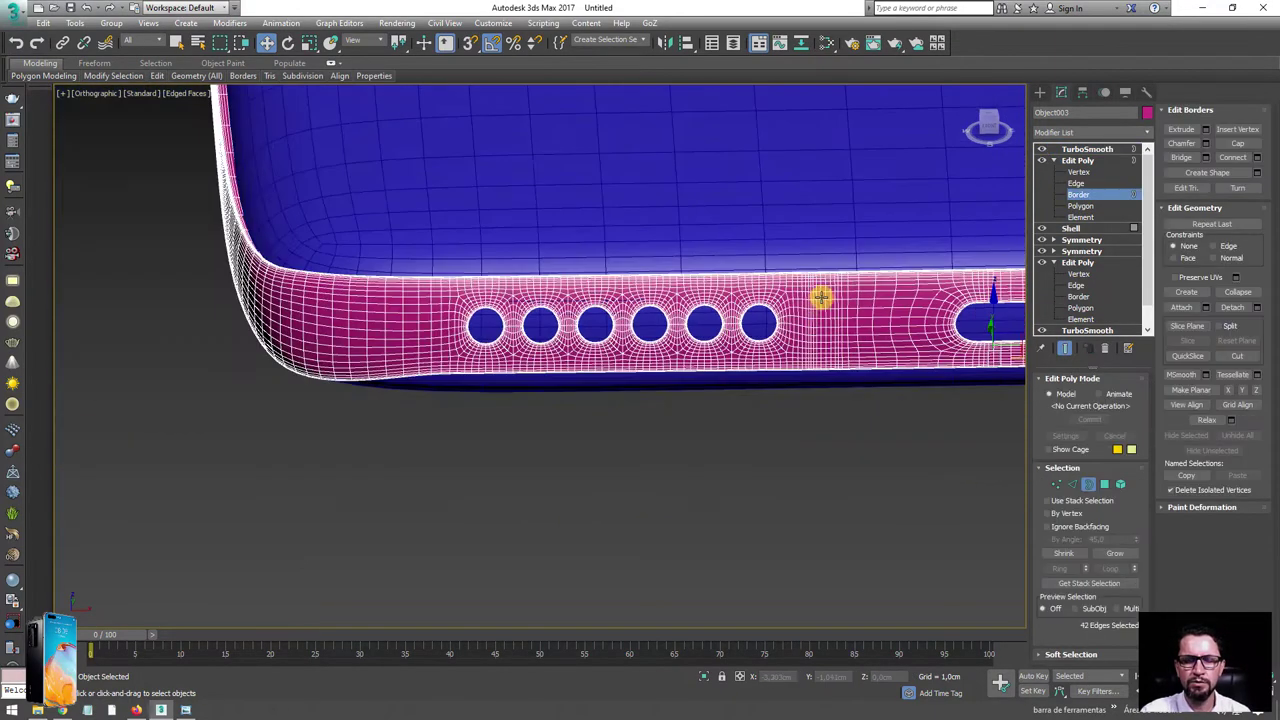
scroll(790, 310, "up", 2)
left_click(1041, 149)
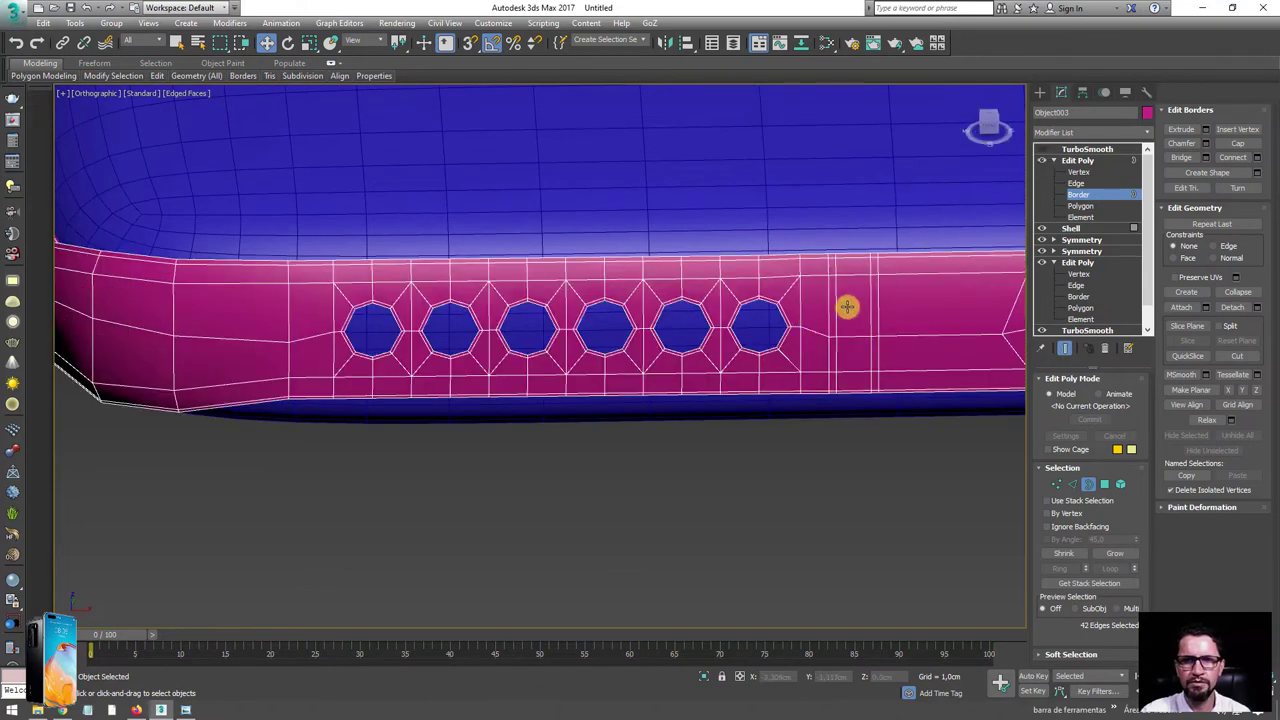
left_click(347, 347)
scroll(480, 335, "up", 2)
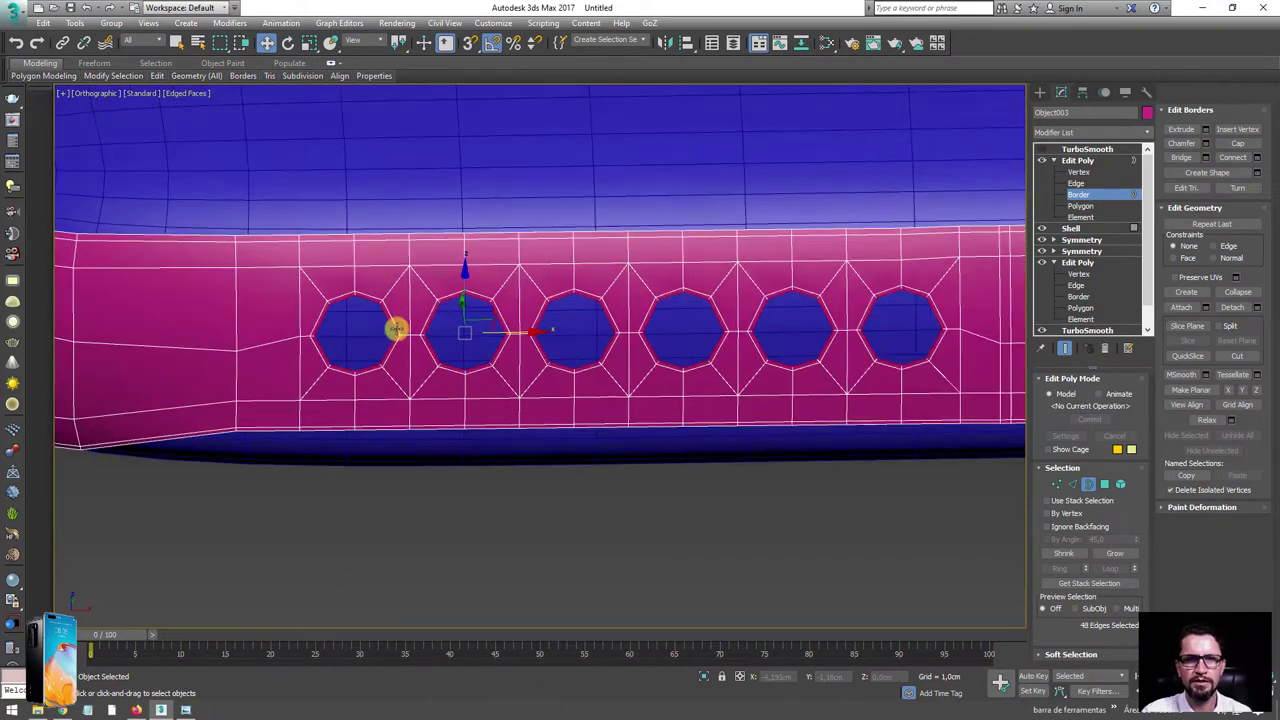
key("r")
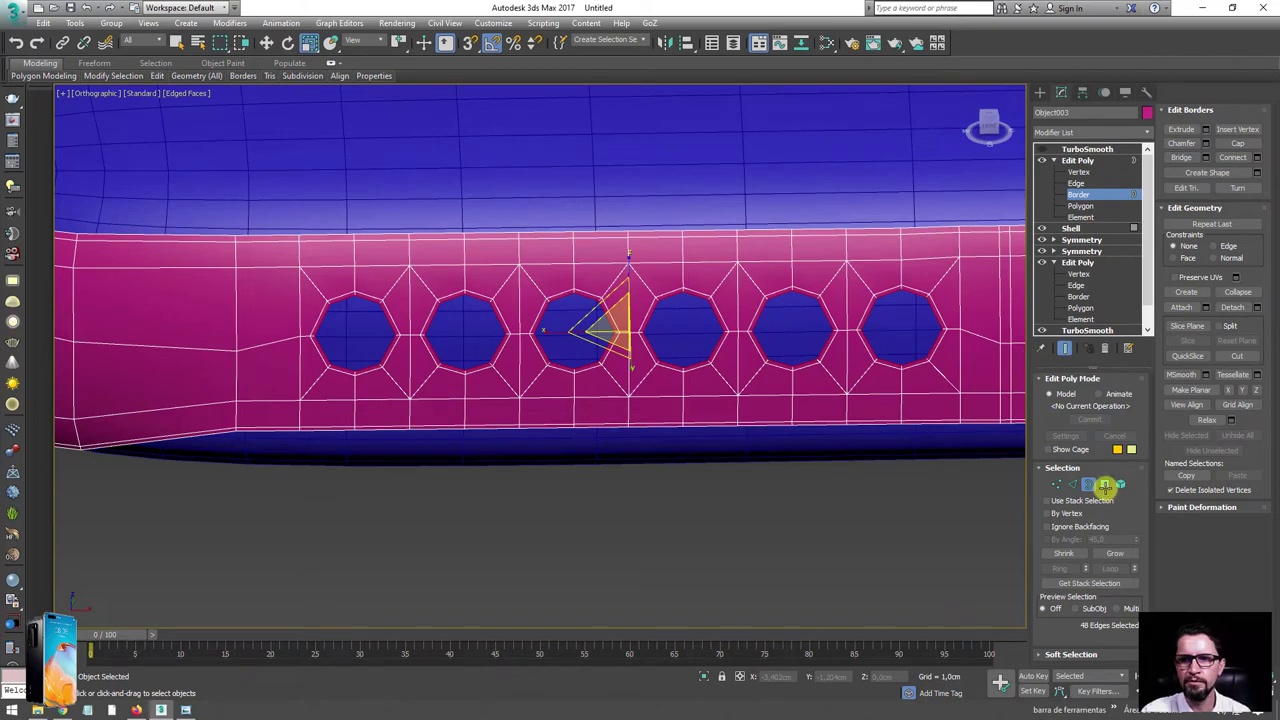
left_click(1112, 547)
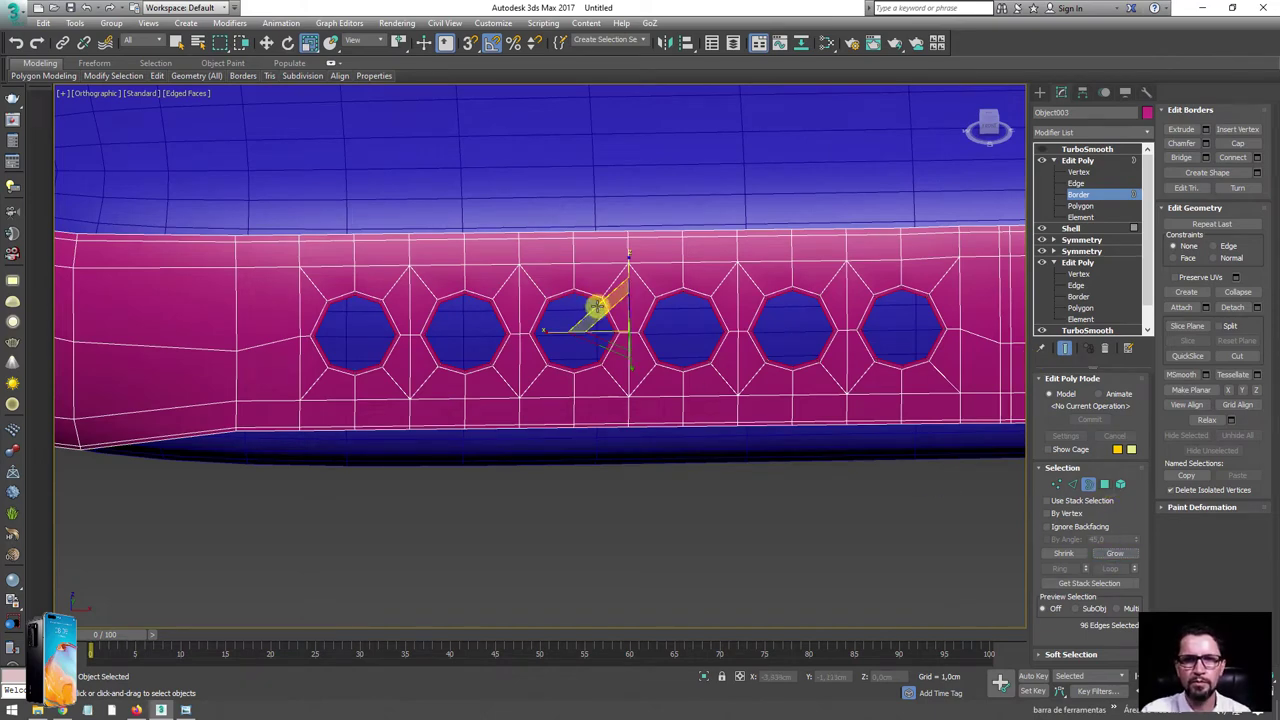
mouse_move(600, 302)
left_mouse_down()
mouse_move(600, 315)
mouse_move(654, 337)
left_mouse_up()
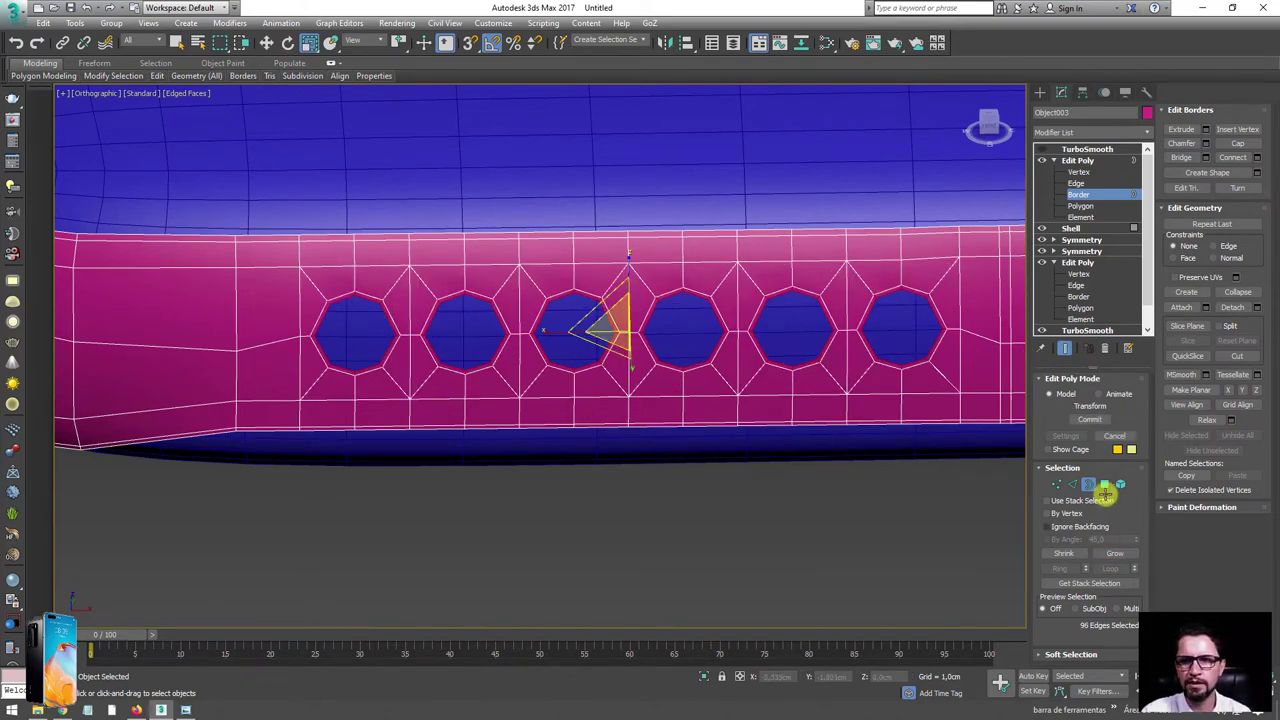
- Inspect the faces around the holes at an angle and clear the selections
left_click(1104, 483)
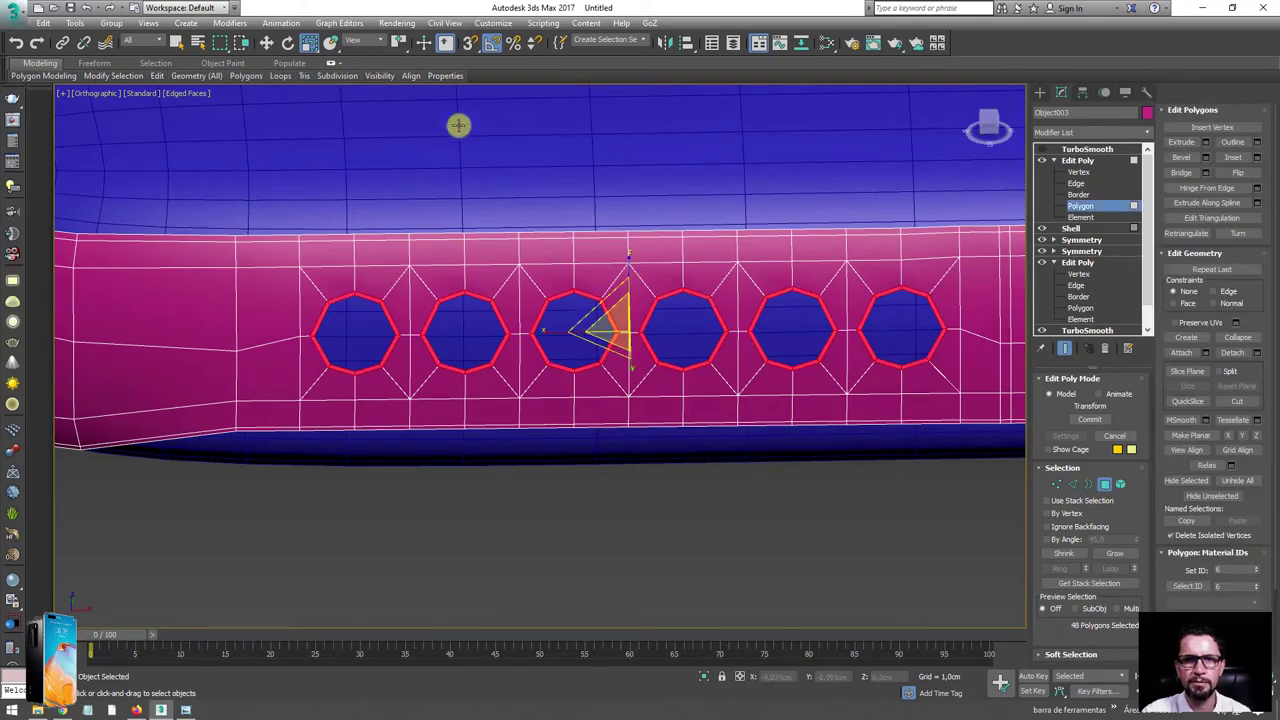
mouse_move(728, 317)
middle_mouse_down("alt")
mouse_move(743, 294)
mouse_move(757, 308)
mouse_move(733, 319)
middle_mouse_up("alt")
left_click(626, 414)
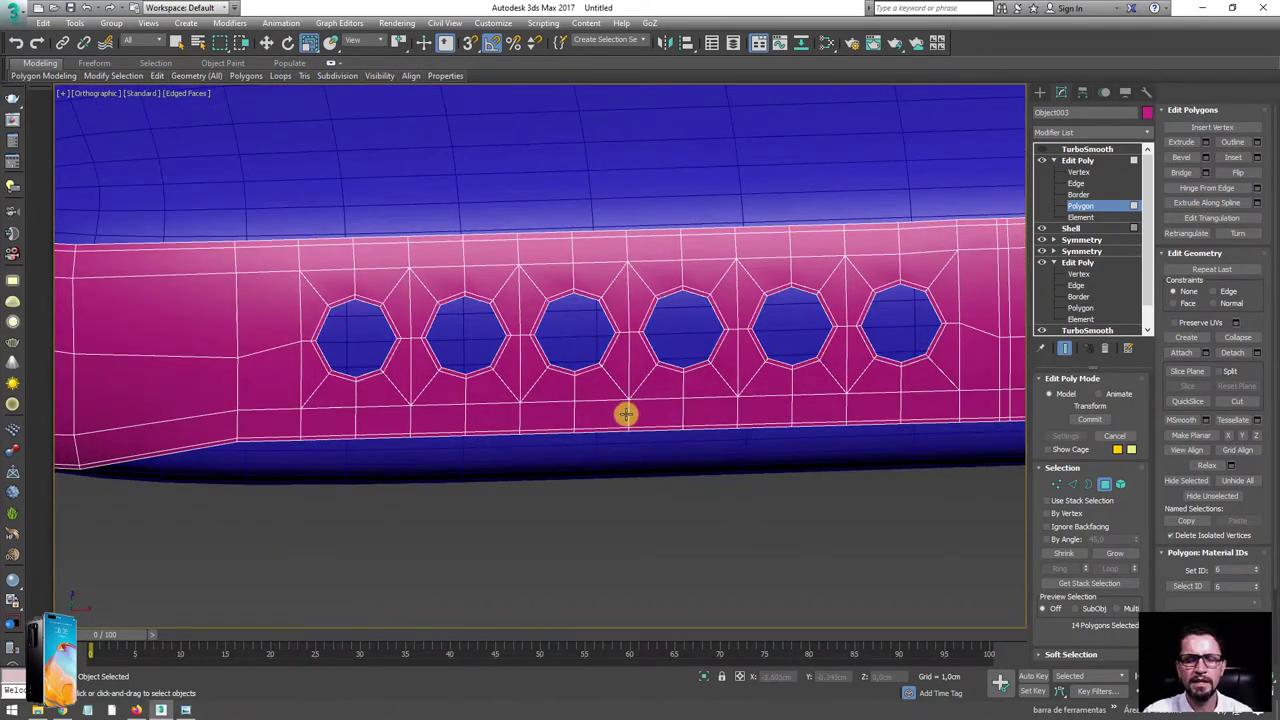
left_click(1086, 484)
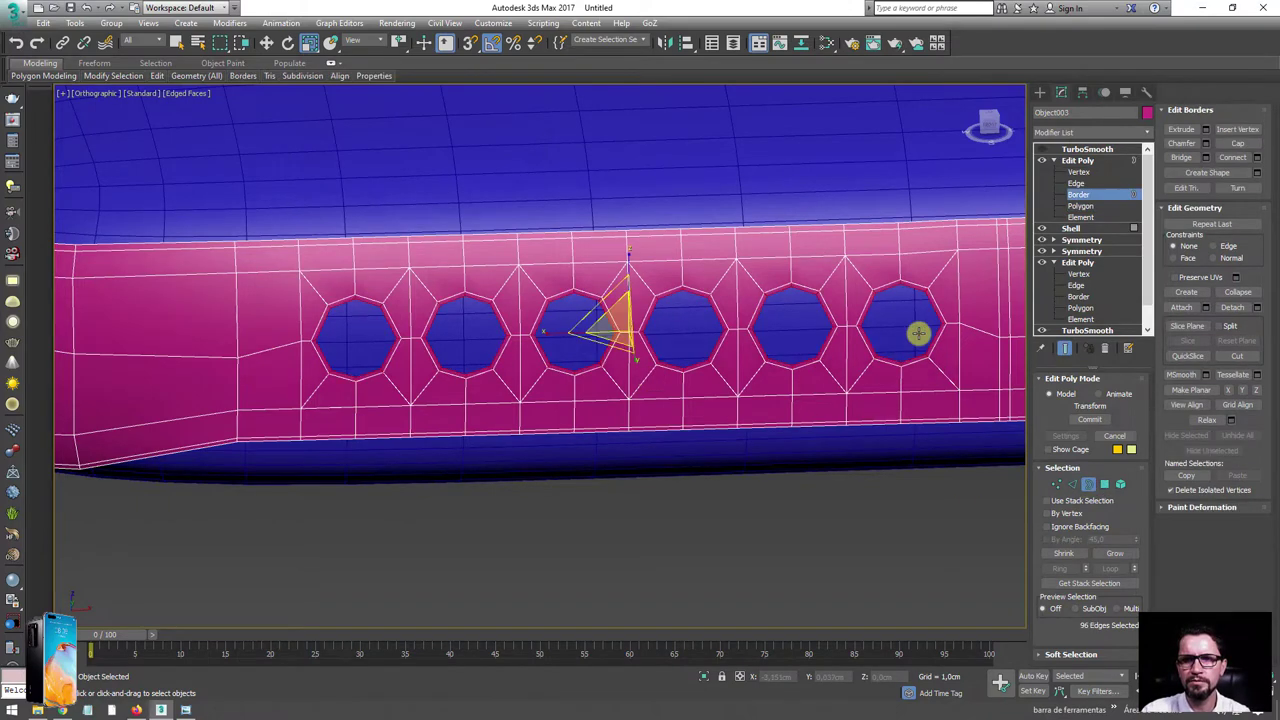
left_click(918, 333)
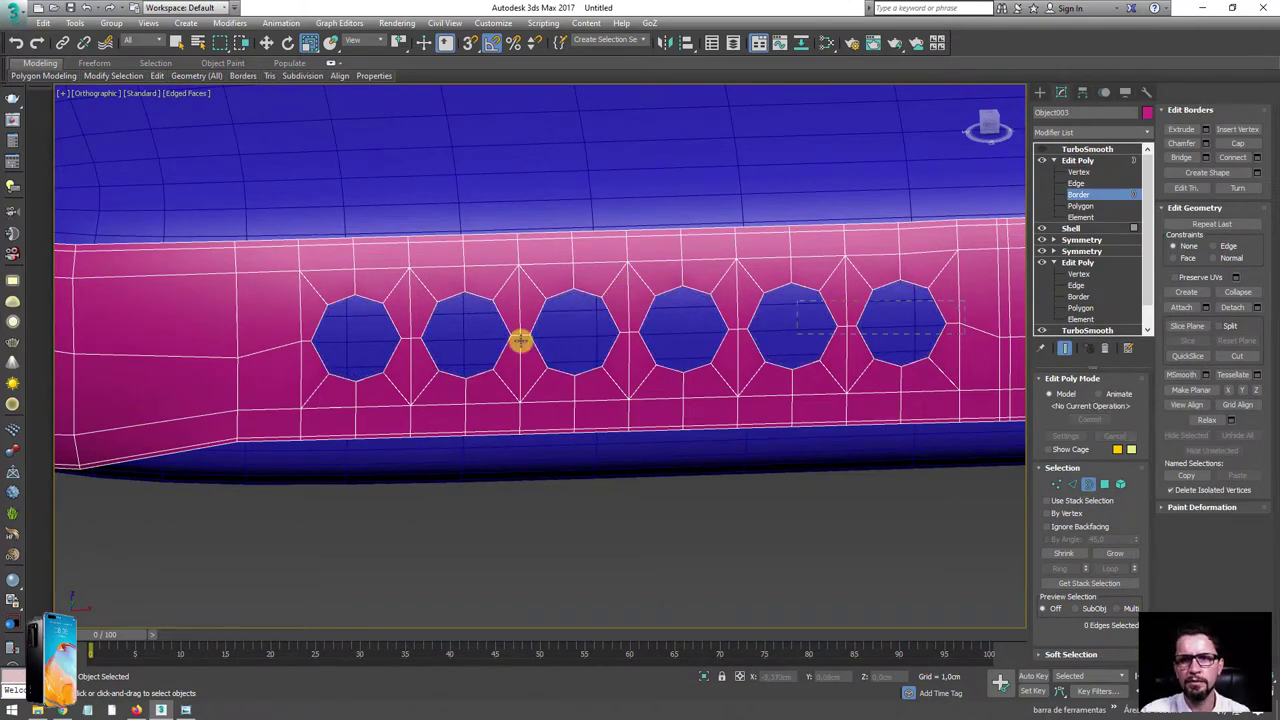
- Shrink all six hole borders about their own centres and cap them shut
key("ctrl+a")
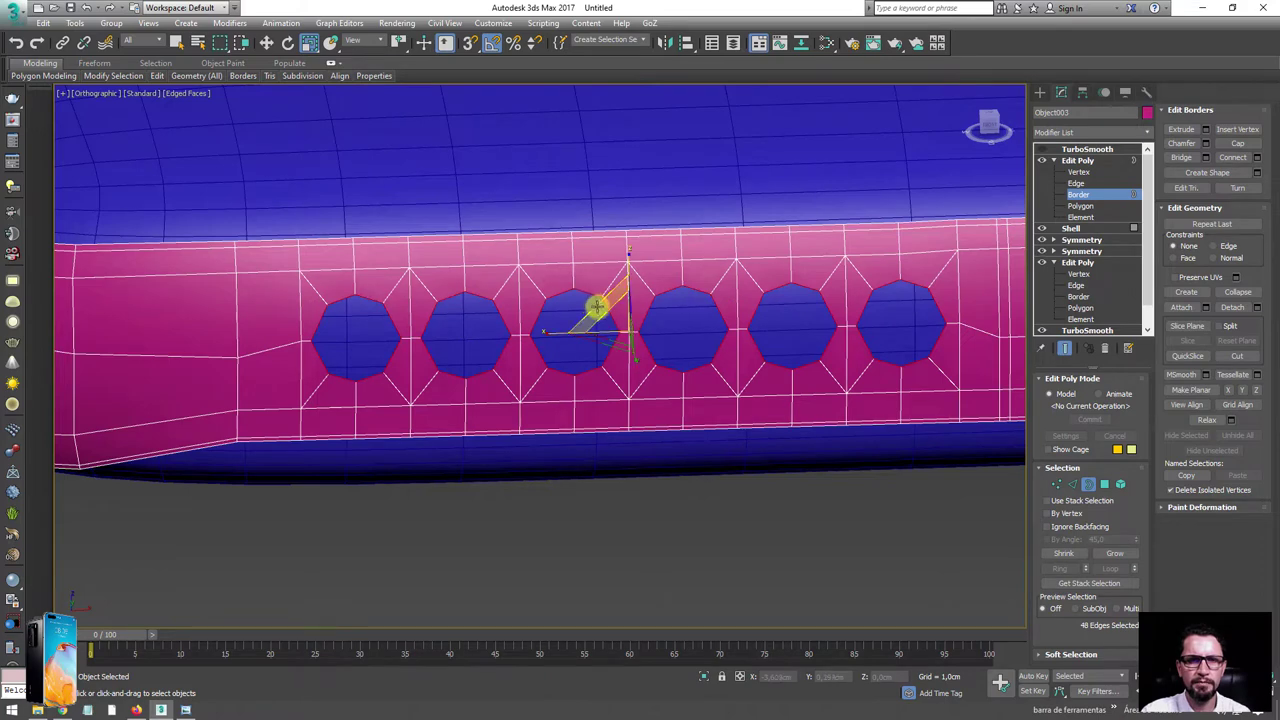
key("r")
left_click_drag(394, 42, 398, 57)
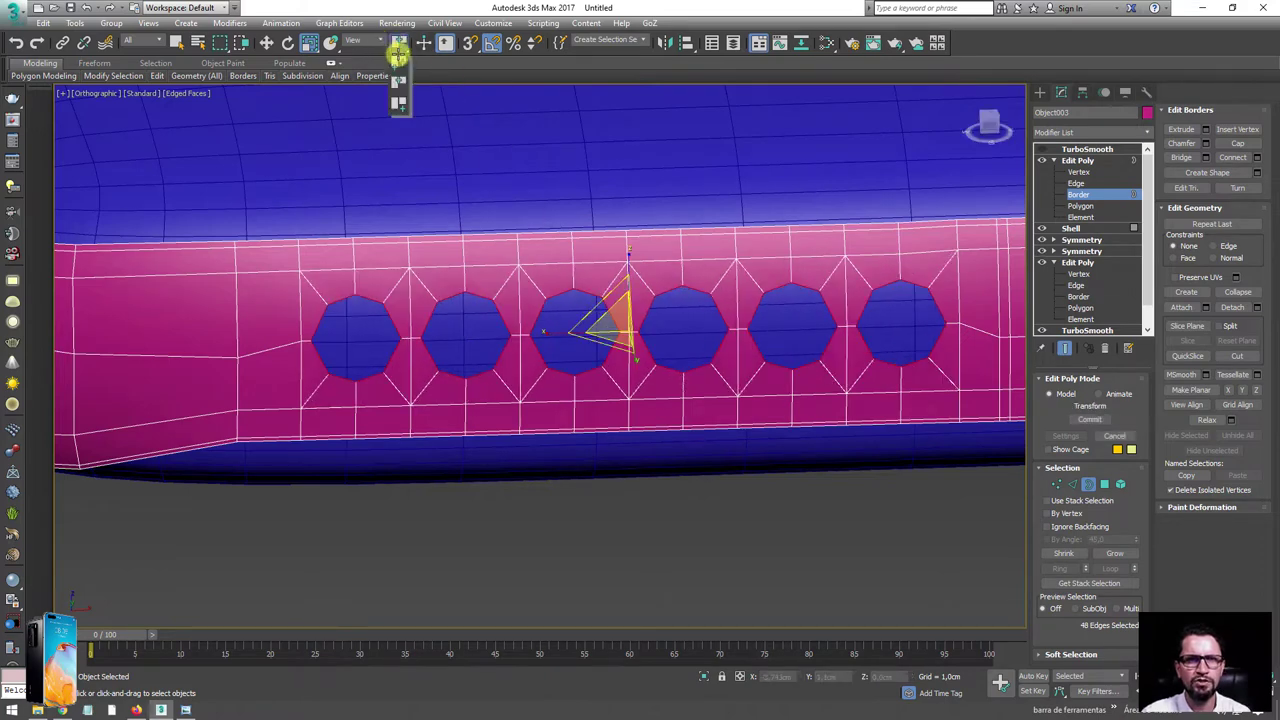
left_click(398, 62)
left_click_drag(434, 318, 440, 340)
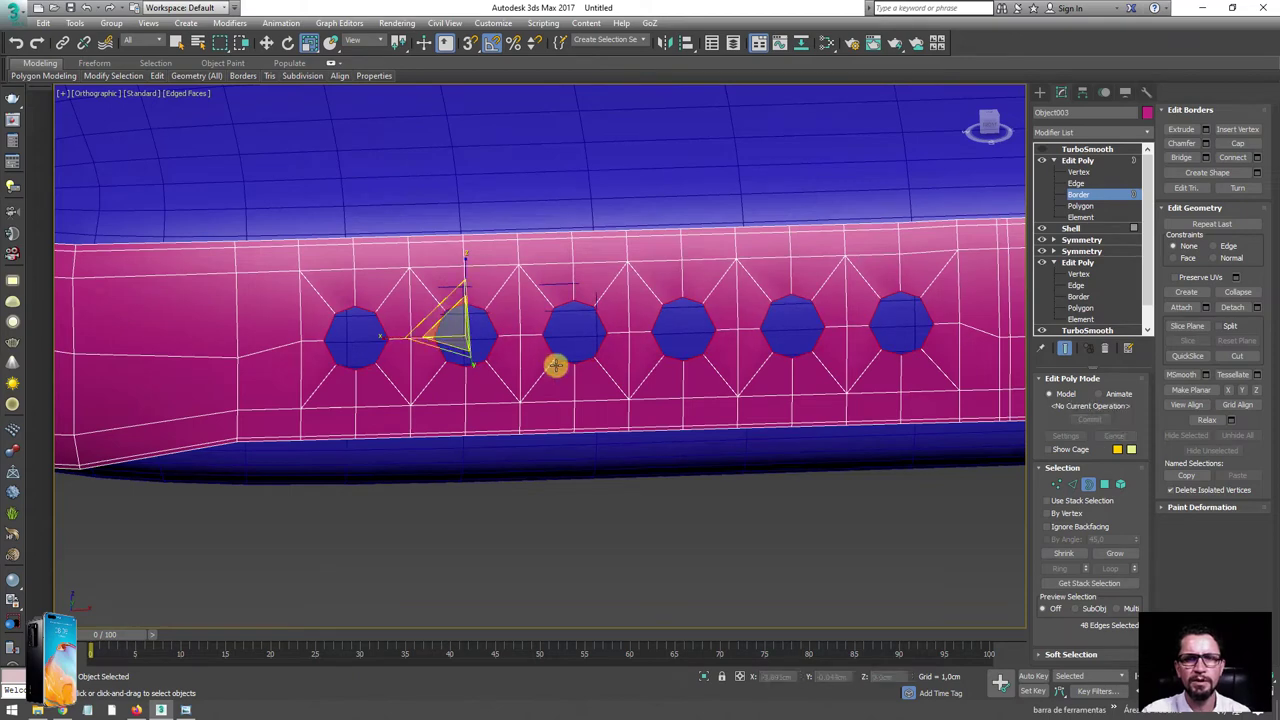
middle_click_drag(557, 363, 763, 408, "alt")
left_click(1237, 143)
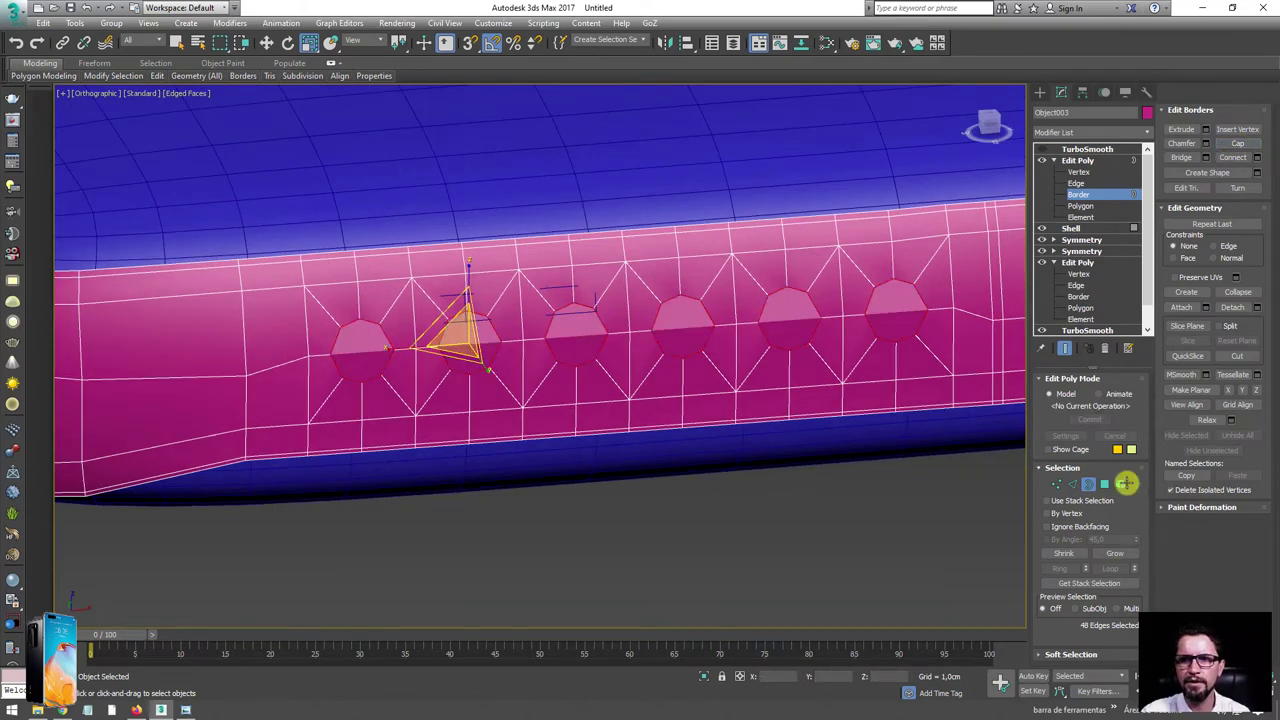
- Select the six octagonal cap faces along the side band and delete them
left_click(1104, 484)
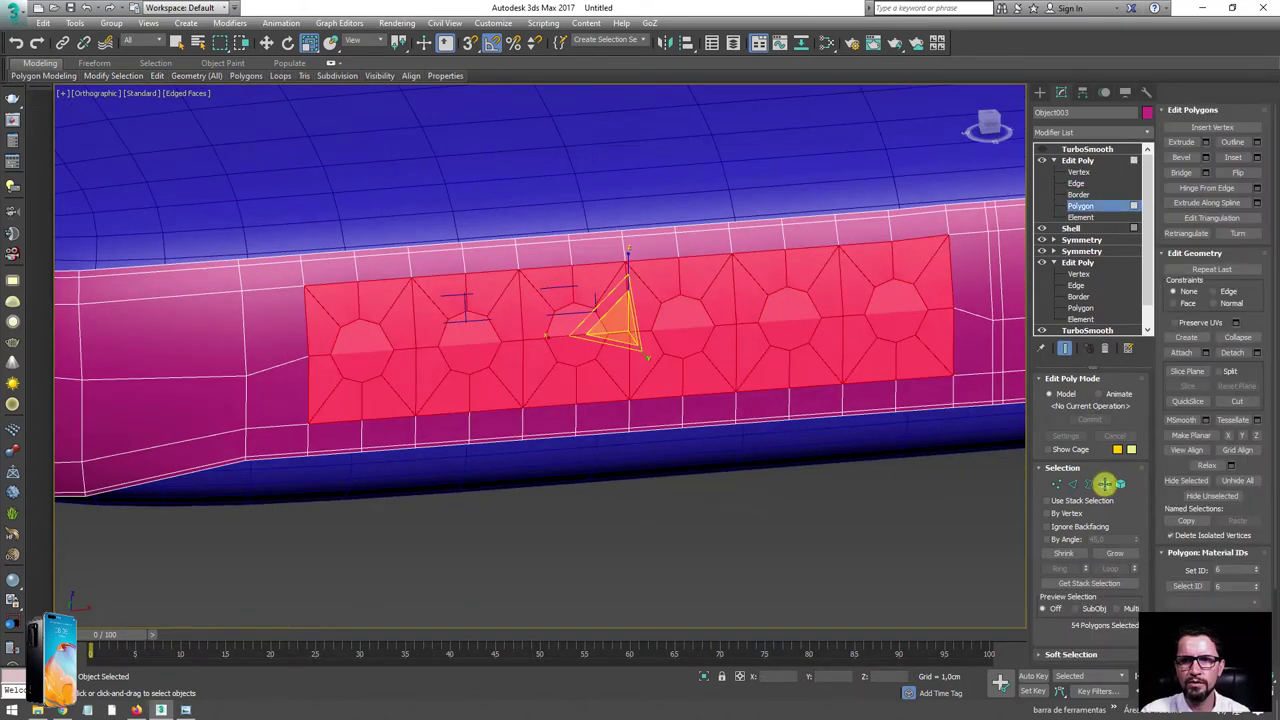
left_click(895, 315)
left_click(790, 318, "ctrl")
left_click(640, 322, "ctrl")
left_click(666, 329, "ctrl")
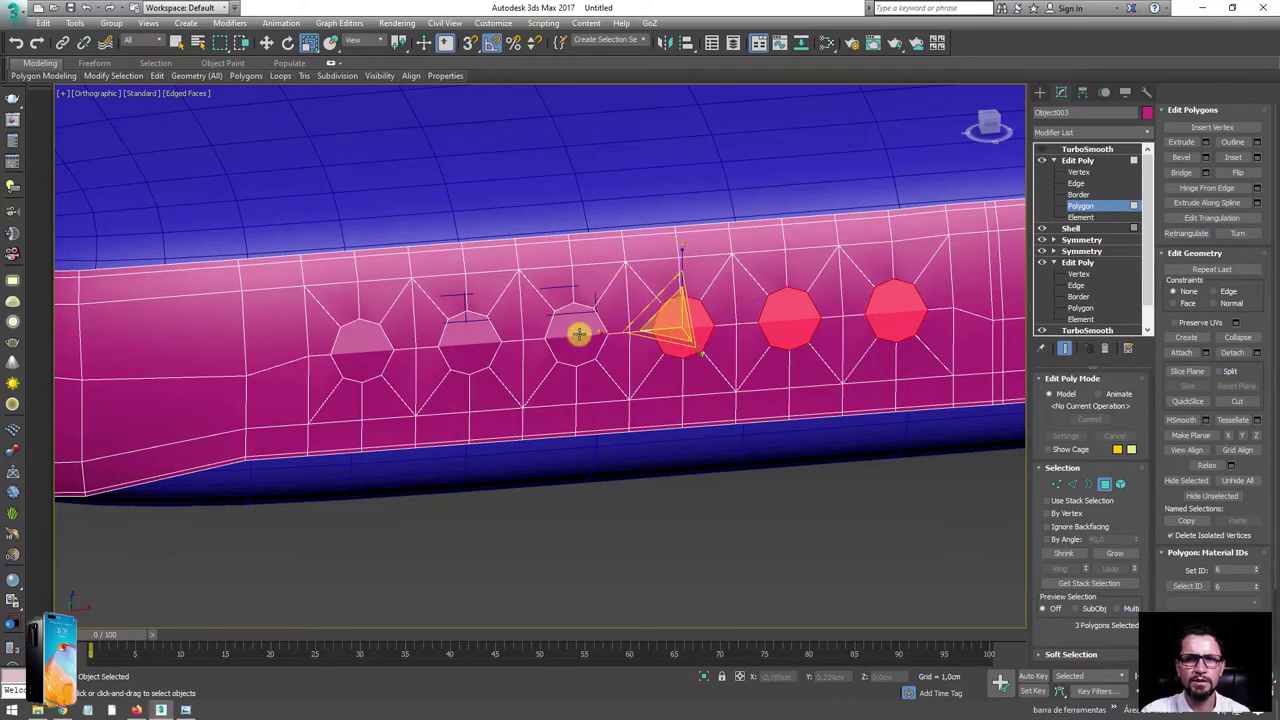
left_click(577, 331, "ctrl")
left_click(470, 337, "ctrl")
left_click(368, 345, "ctrl")
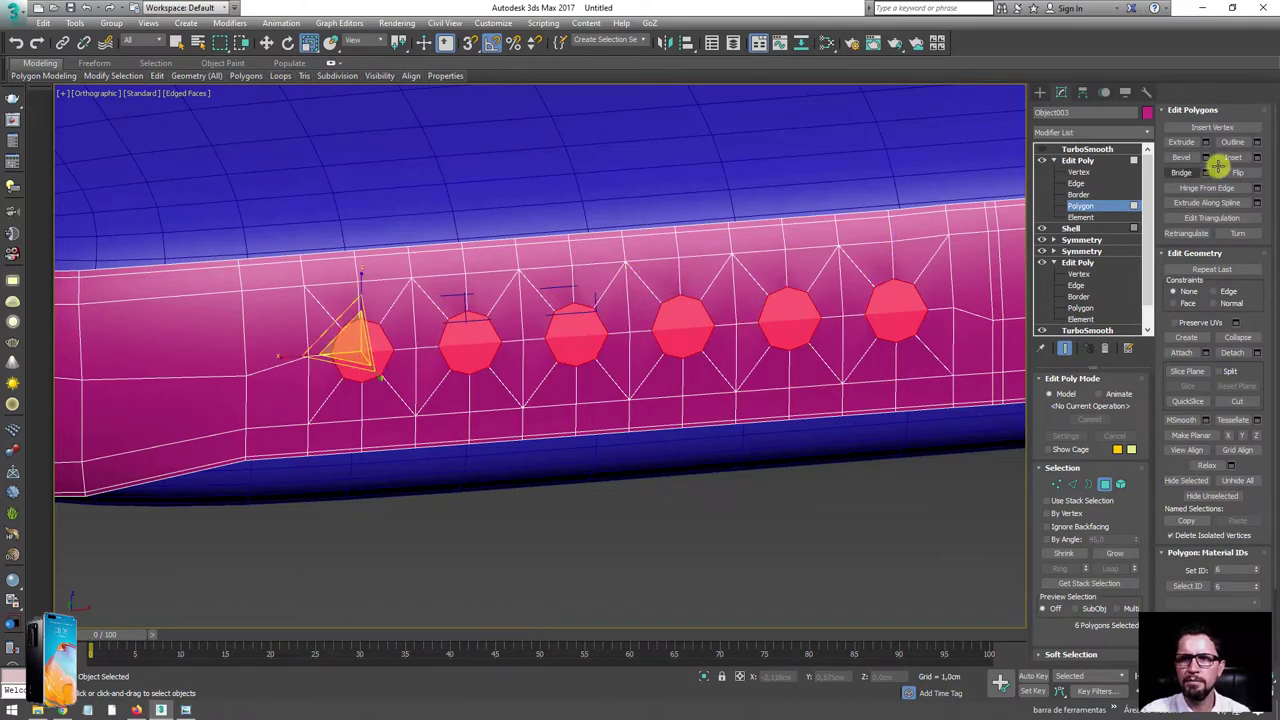
left_click(1257, 157)
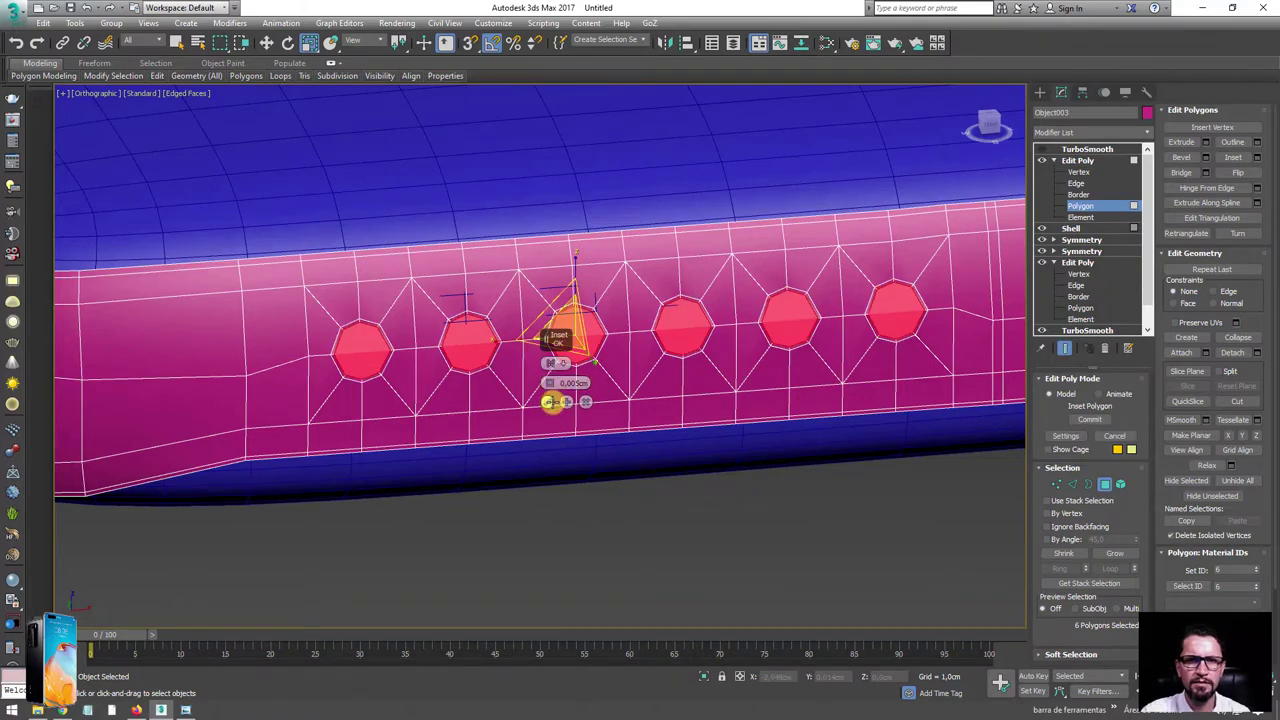
left_click(548, 401)
key("Delete")
- Return the top Edit Poly modifier to object level, leaving hole editing
scroll(815, 330, "down", 5)
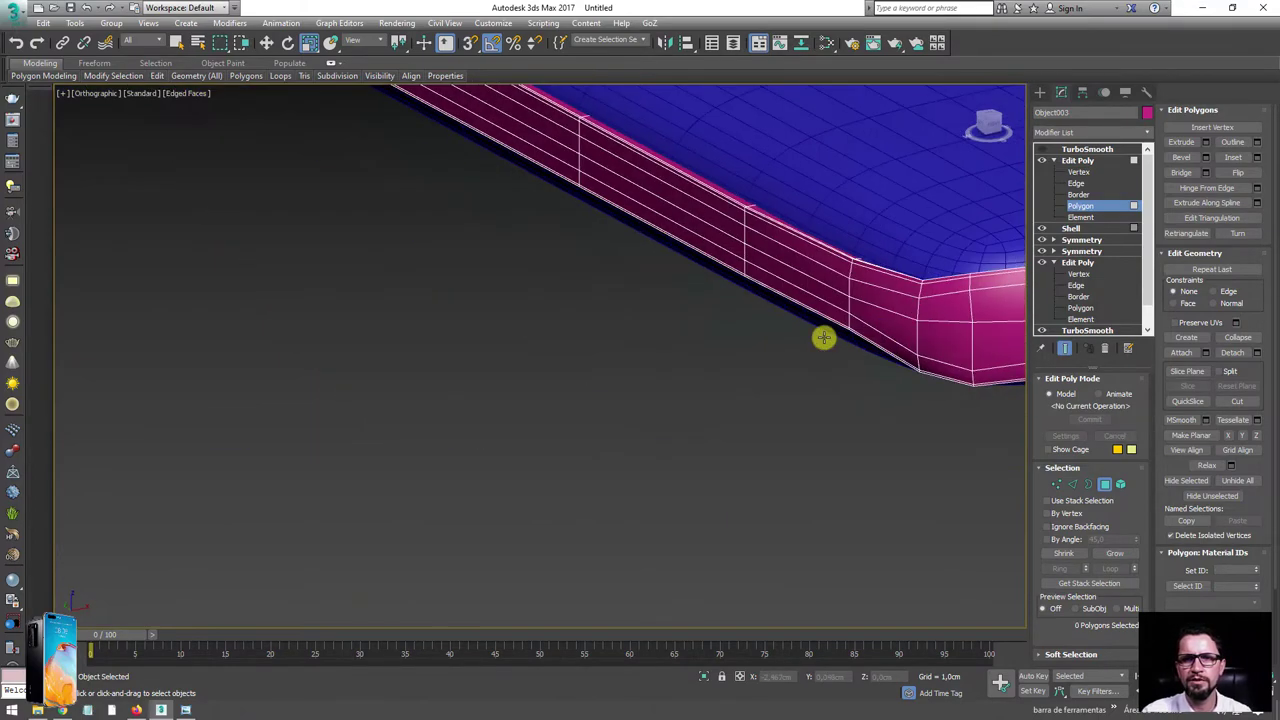
scroll(820, 345, "down", 4)
middle_click_drag(820, 351, 693, 270, "alt")
left_click(1078, 160)
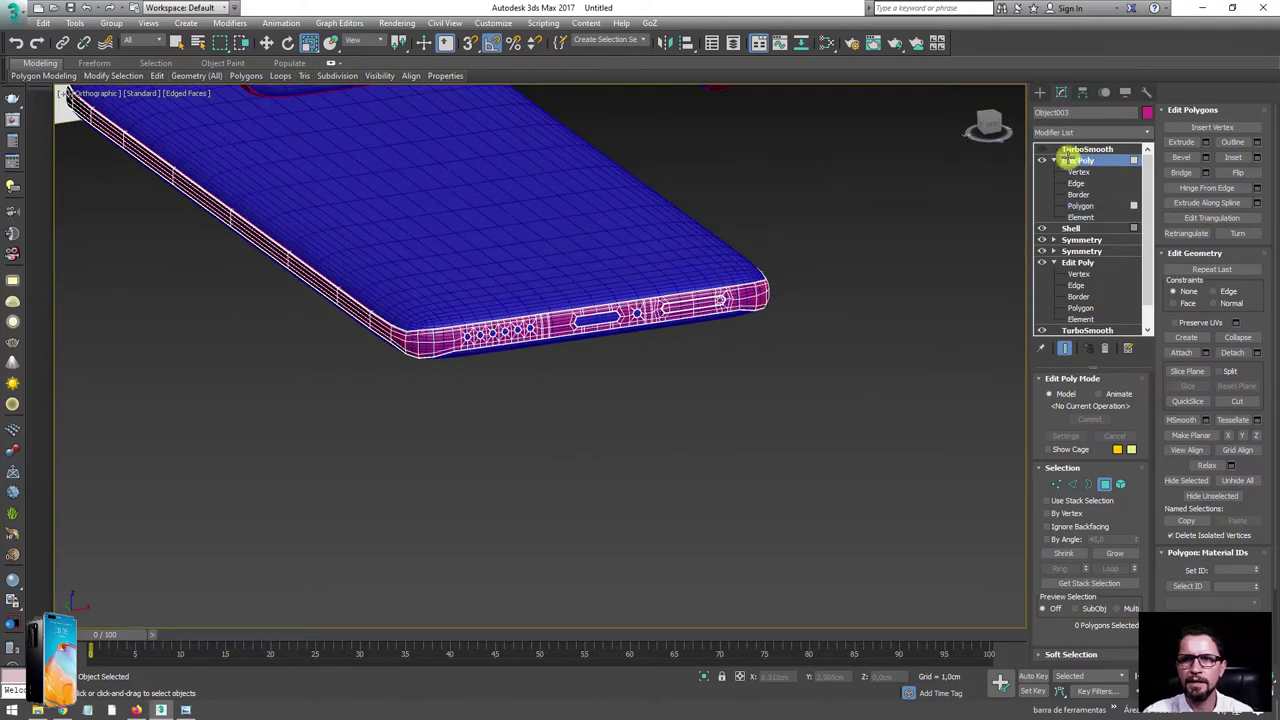
left_click(1053, 160)
- Frame the viewport on the phone's left-side image on the reference sheet
mouse_move(725, 331)
middle_mouse_down("alt")
mouse_move(660, 323)
mouse_move(691, 477)
mouse_move(697, 349)
mouse_move(718, 341)
middle_mouse_up("alt")
scroll(777, 266, "up", 3)
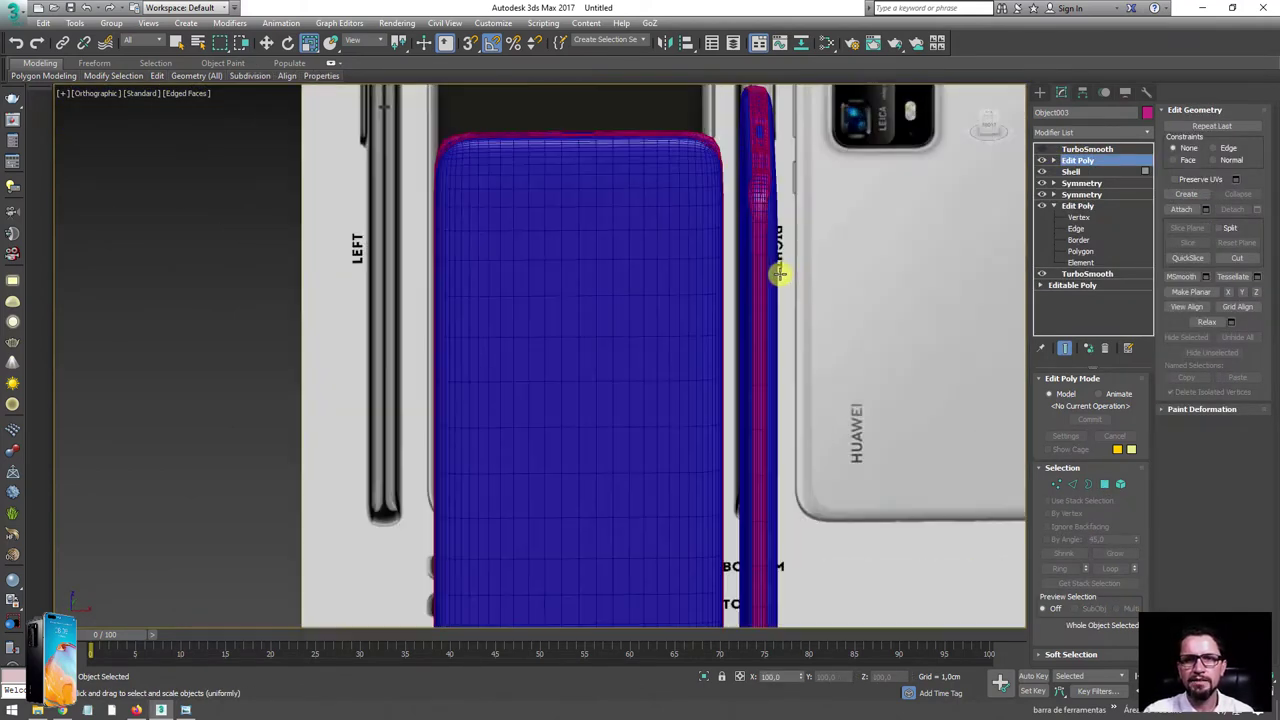
scroll(763, 274, "down", 3)
scroll(611, 274, "down", 1)
scroll(629, 216, "up", 1)
scroll(629, 216, "up", 3)
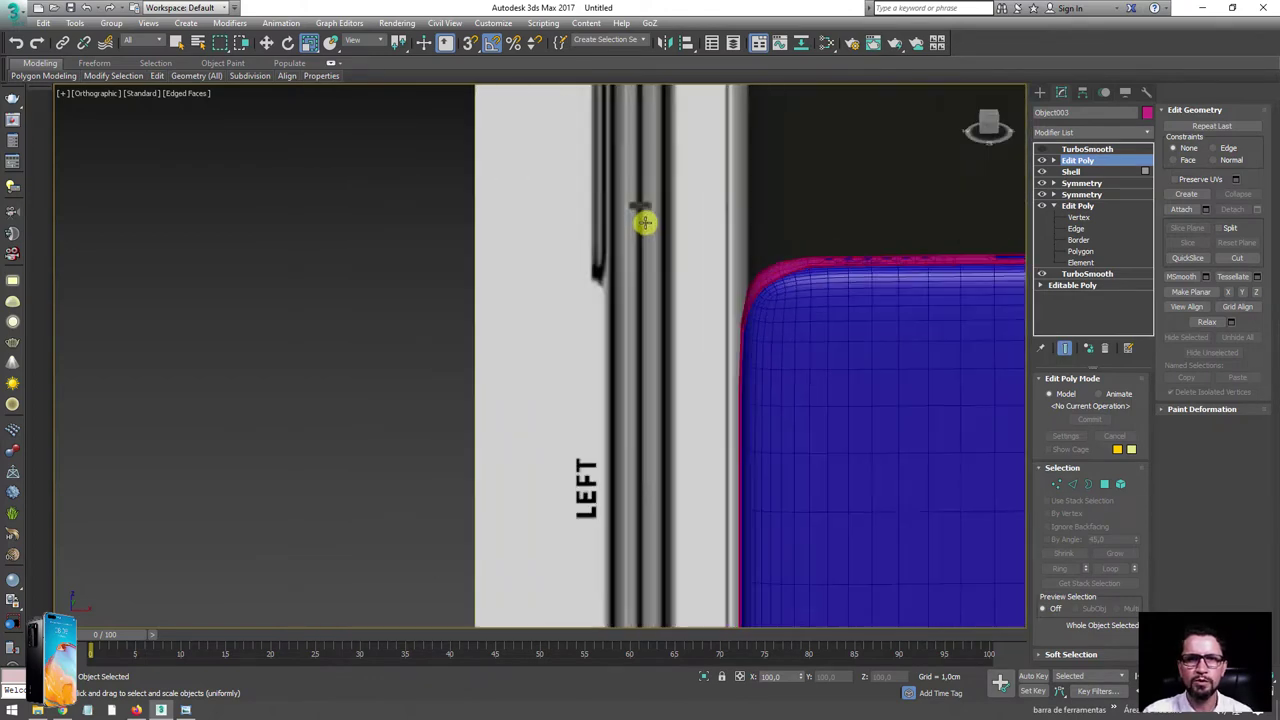
scroll(643, 220, "down", 1)
scroll(654, 243, "down", 1)
mouse_move(614, 263)
middle_mouse_down()
mouse_move(650, 329)
mouse_move(657, 166)
middle_mouse_up()
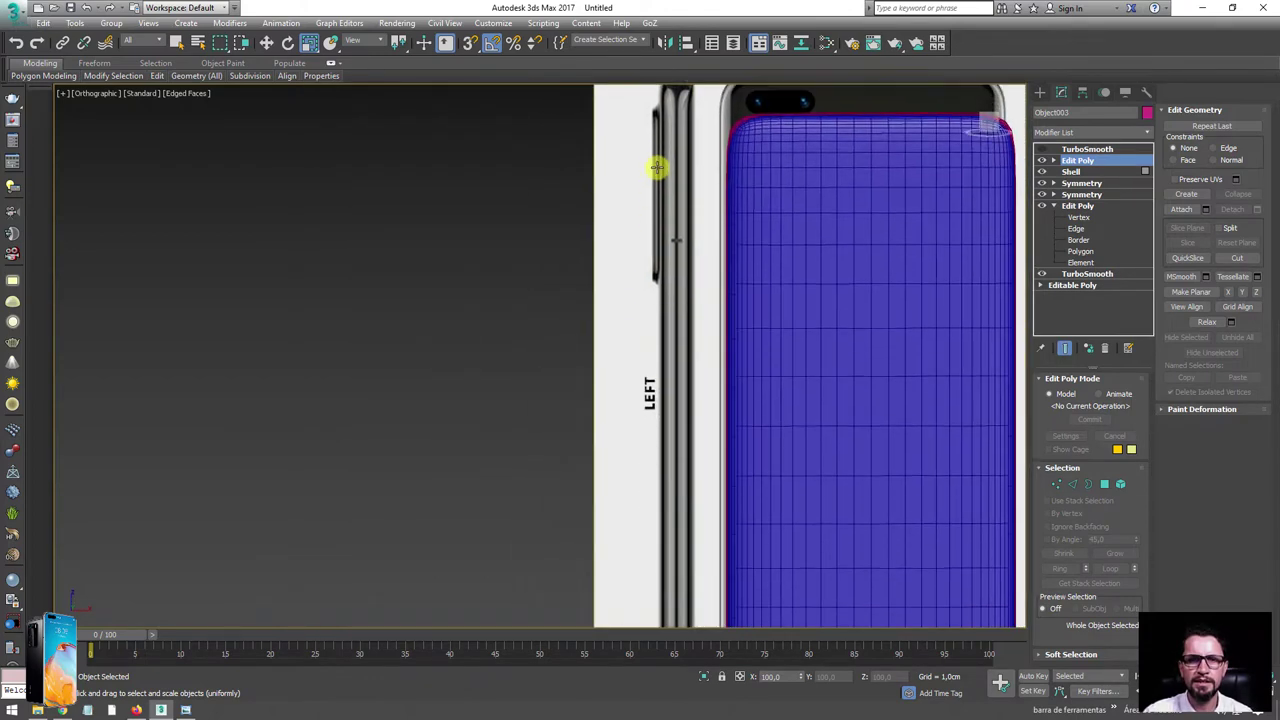
scroll(677, 297, "down", 2)
scroll(674, 234, "up", 5)
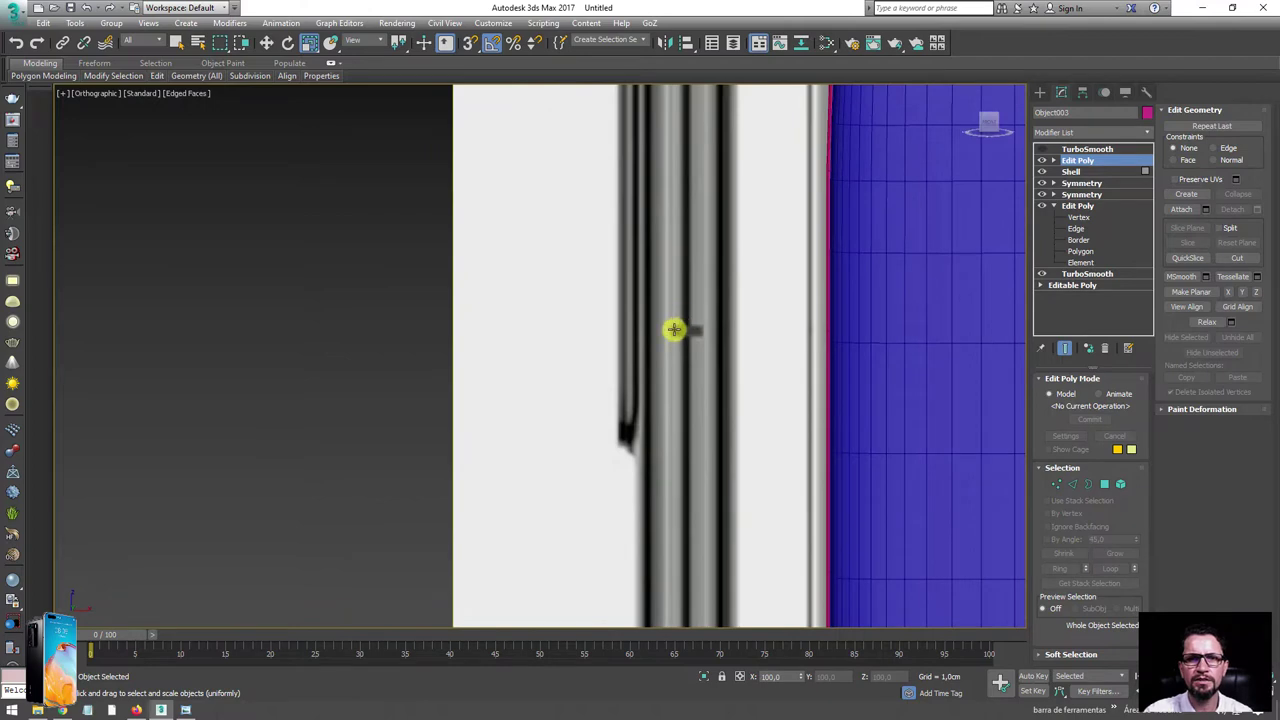
scroll(717, 338, "down", 3)
scroll(757, 366, "down", 2)
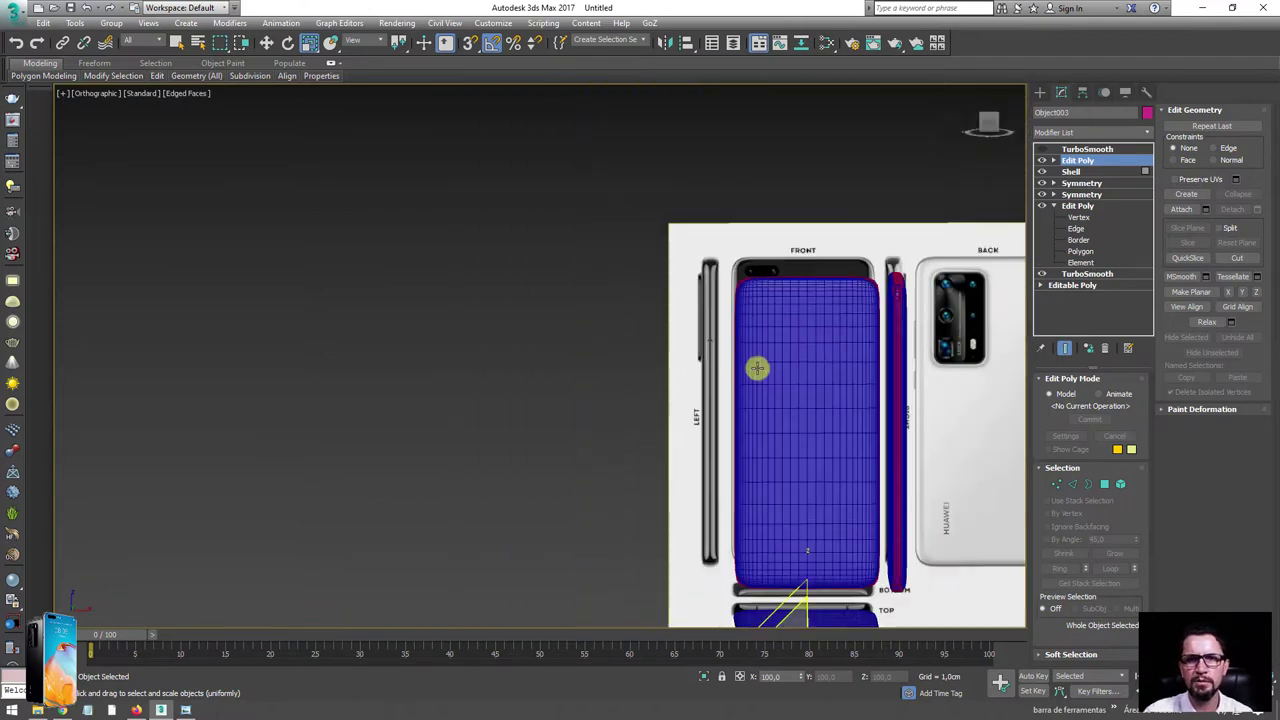
scroll(553, 277, "down", 1)
left_click(637, 275)
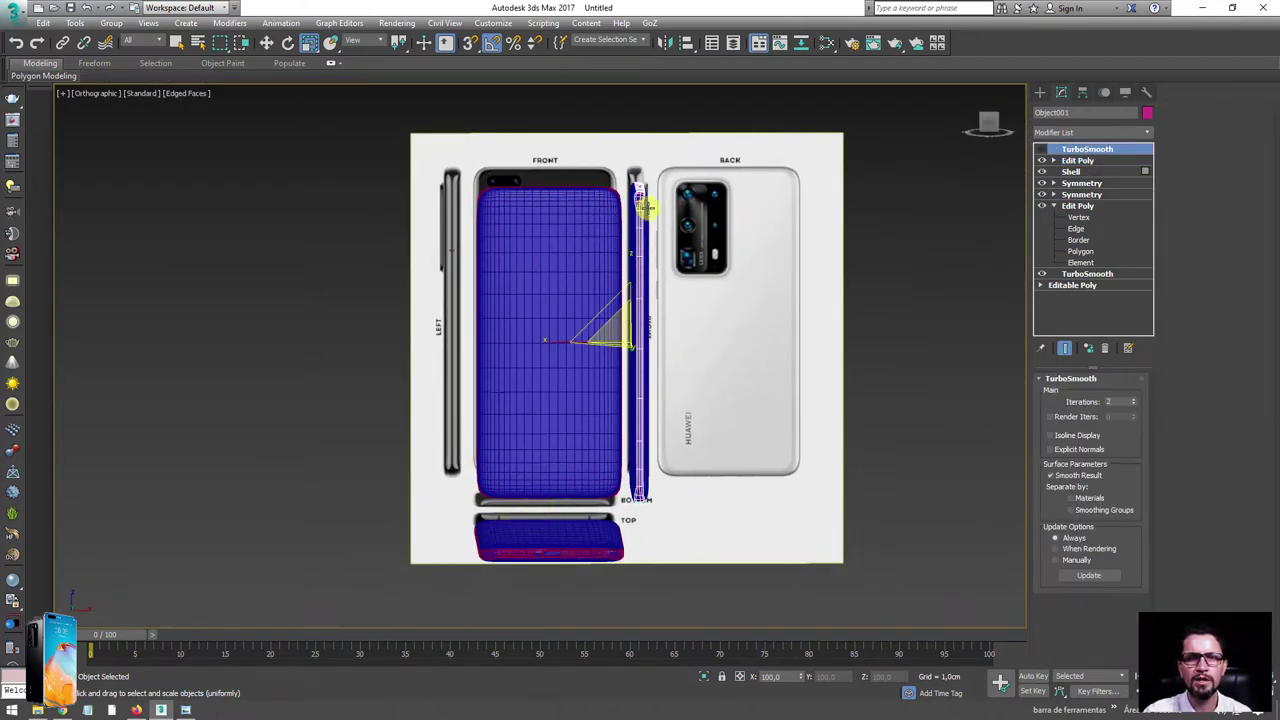
scroll(643, 203, "up", 2)
left_click(637, 243, "ctrl")
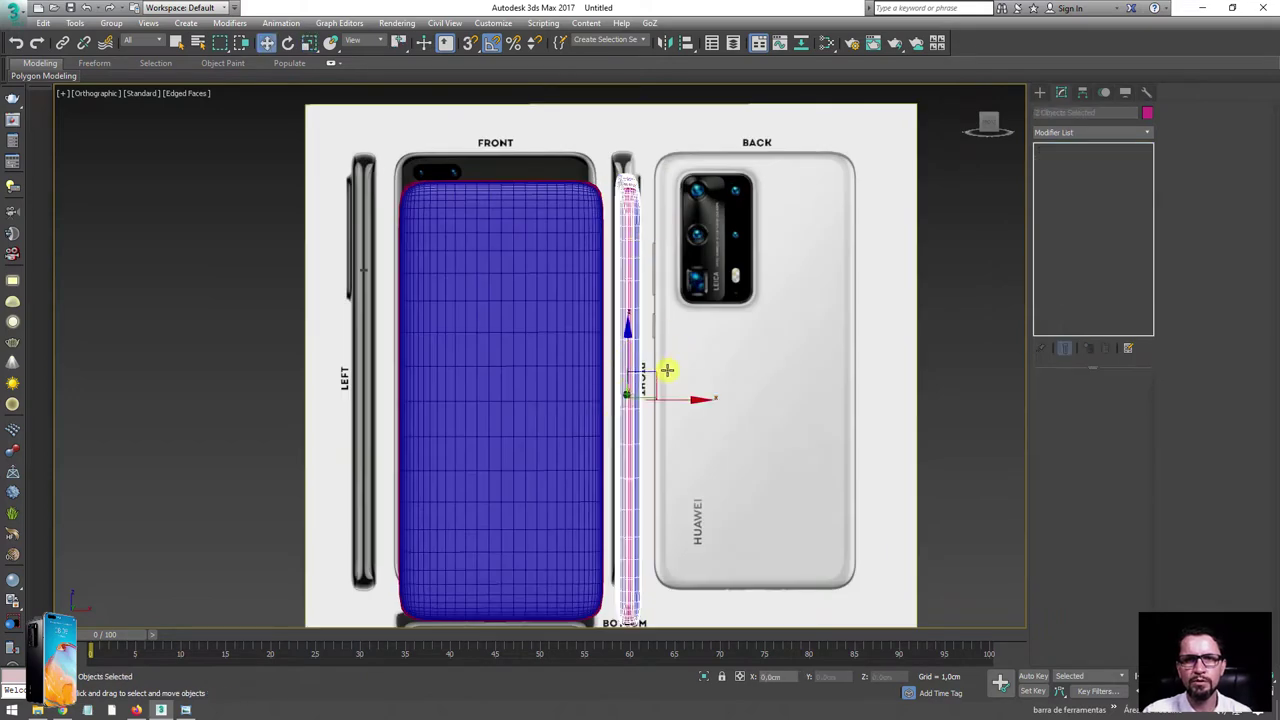
key("w")
left_click_drag(671, 400, 720, 397)
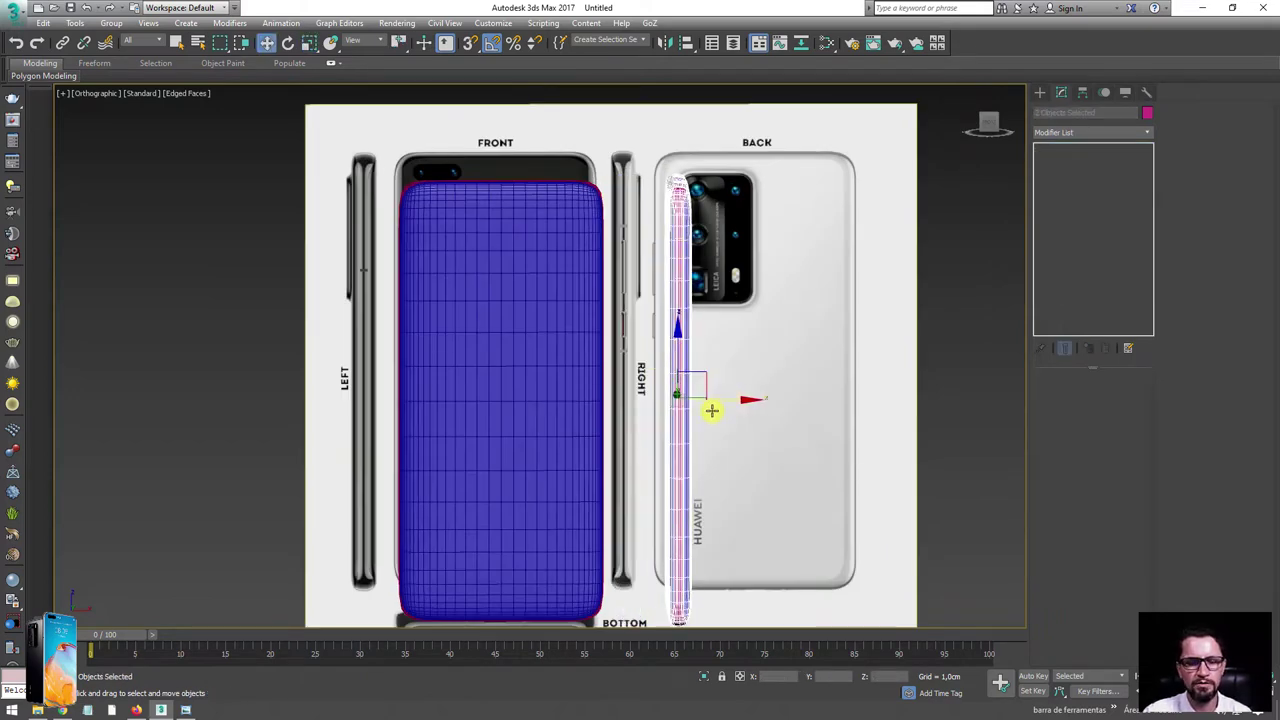
key("f")
middle_click_drag(571, 177, 608, 357)
scroll(607, 357, "up", 5)
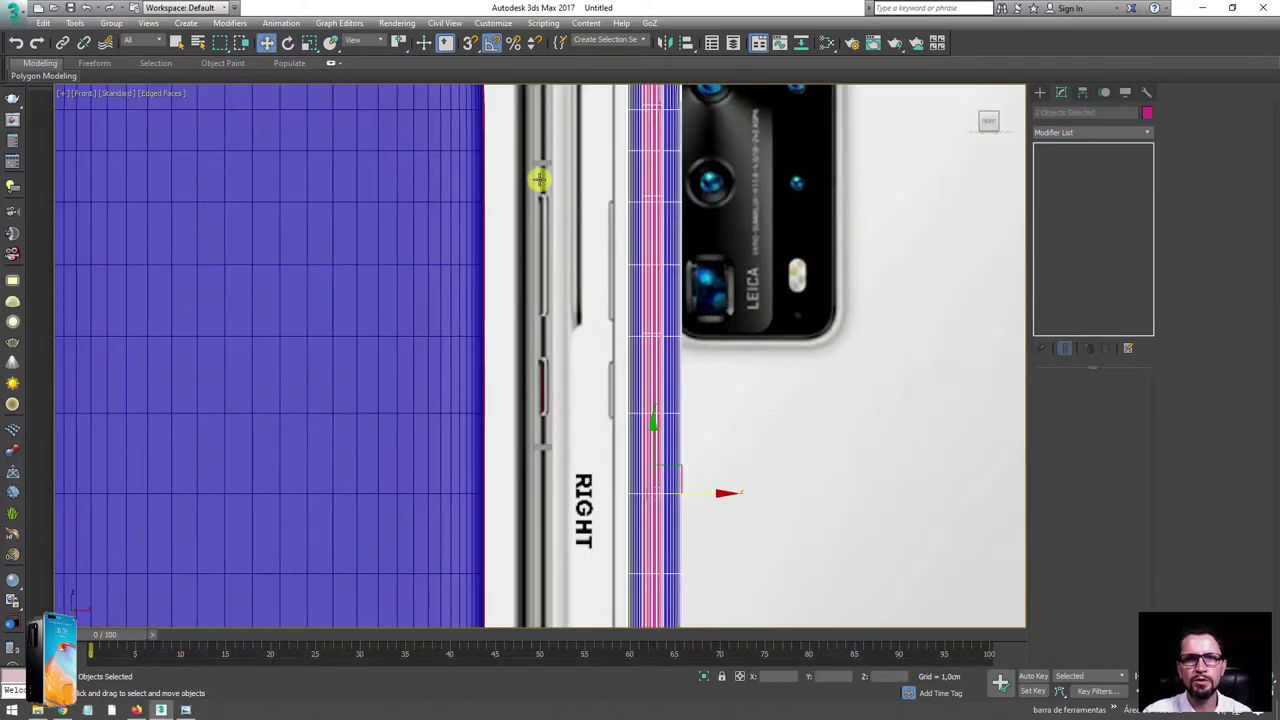
scroll(535, 417, "down", 2)
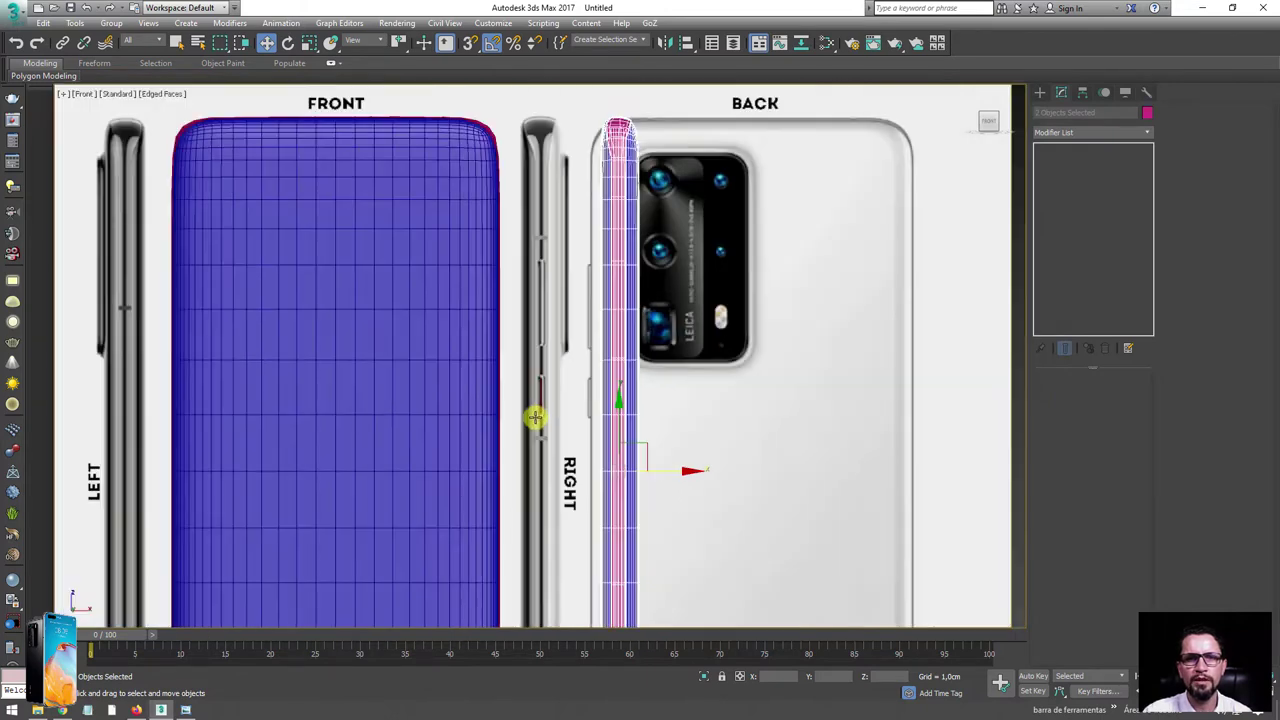
scroll(544, 323, "up", 2)
left_click(538, 230)
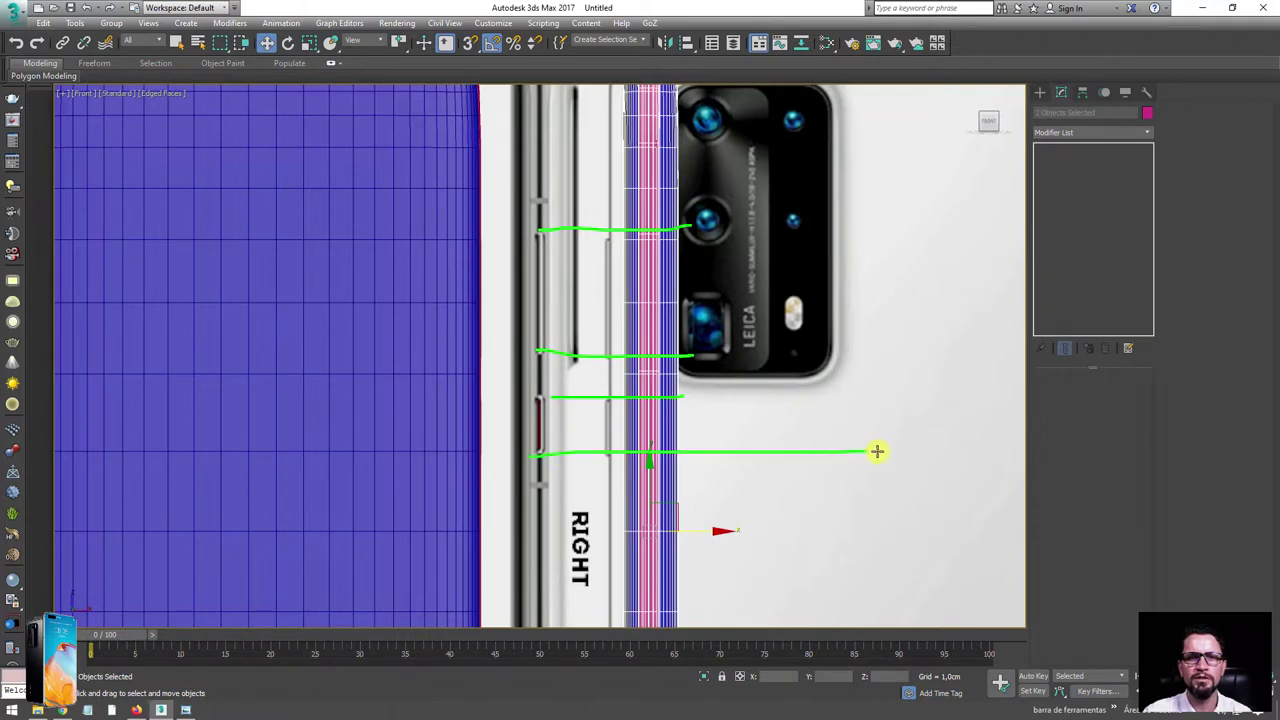
right_click(877, 451)
- Select the side frame Object001 and enter Vertex level of its top Edit Poly
left_click(651, 420)
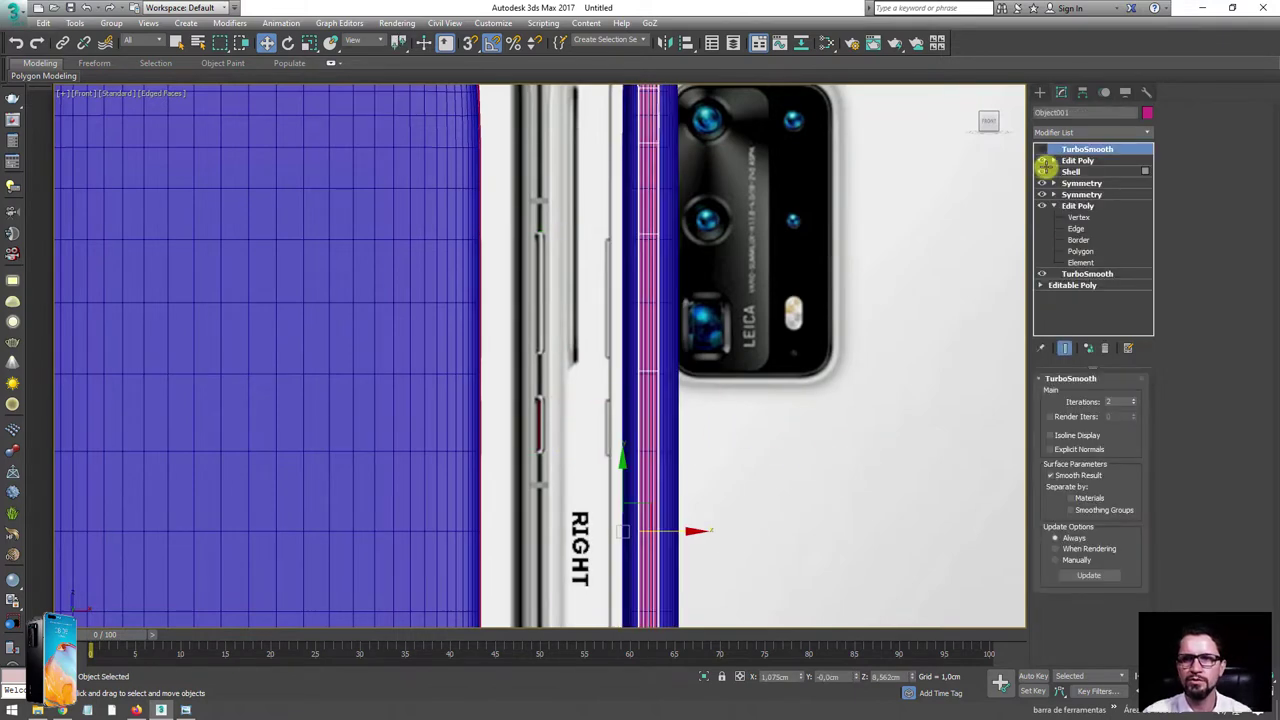
left_click(1054, 160)
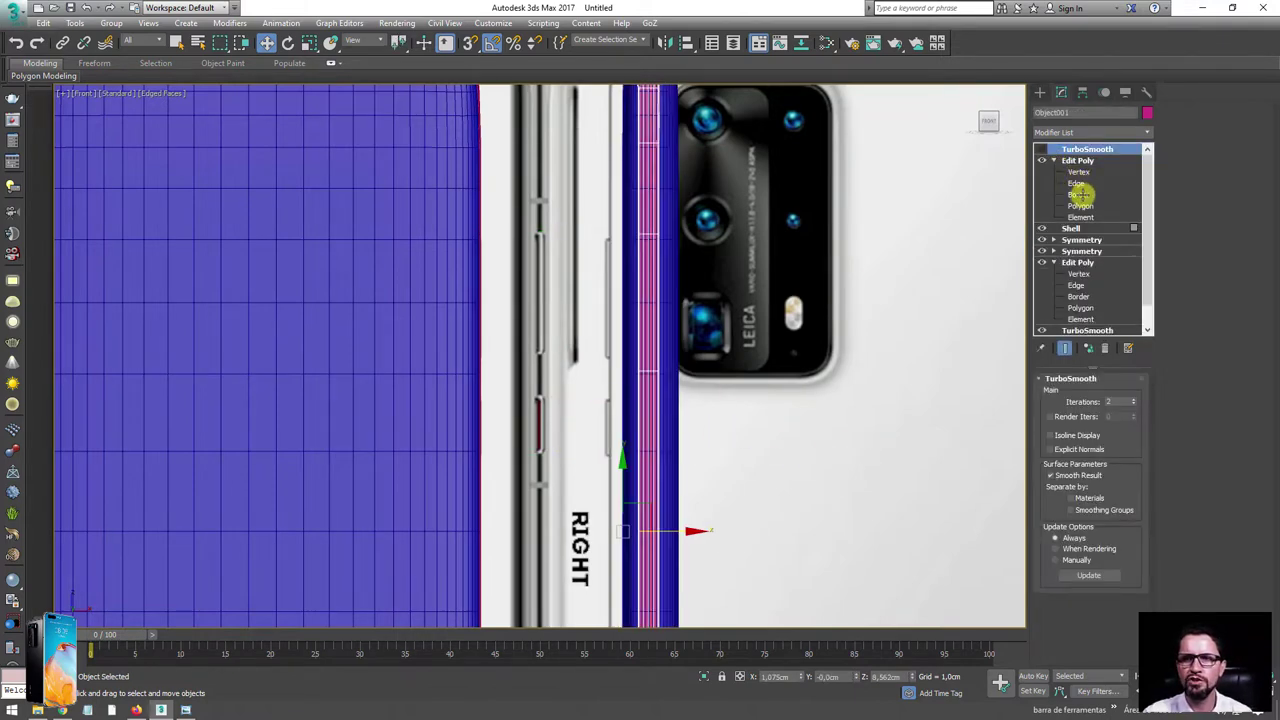
left_click(1076, 184)
left_click(1080, 172)
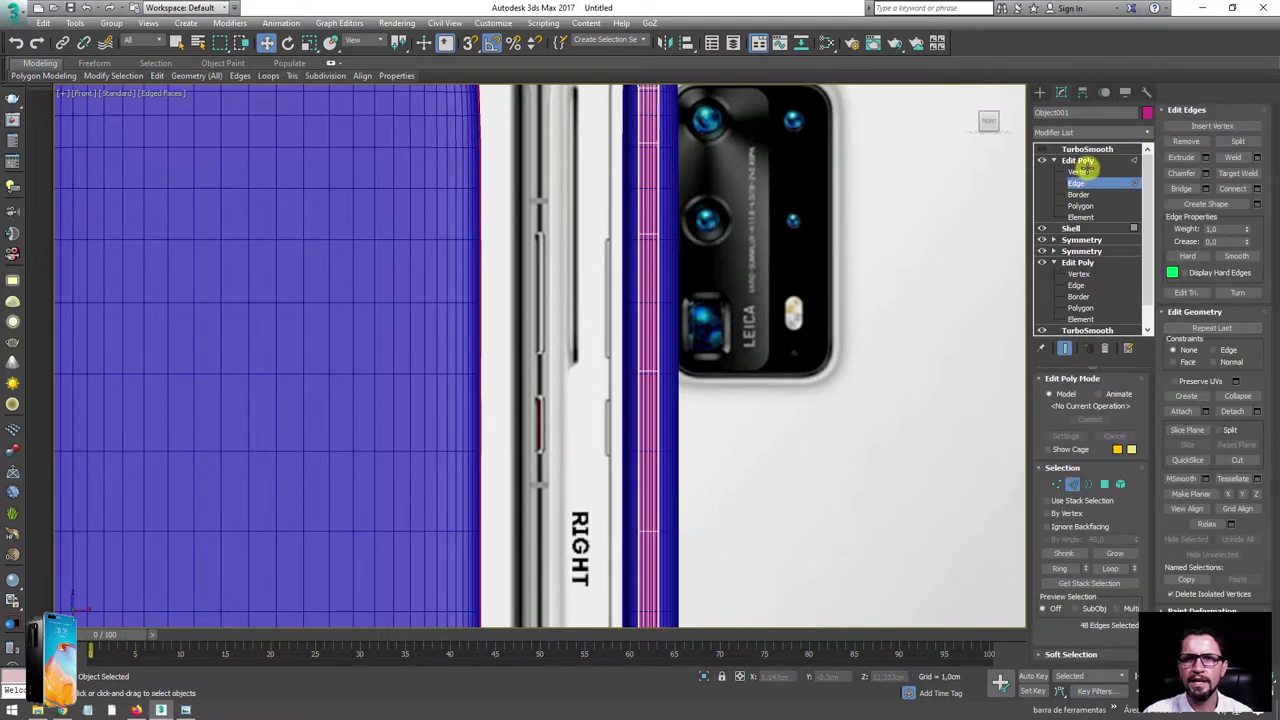
scroll(737, 256, "up", 2)
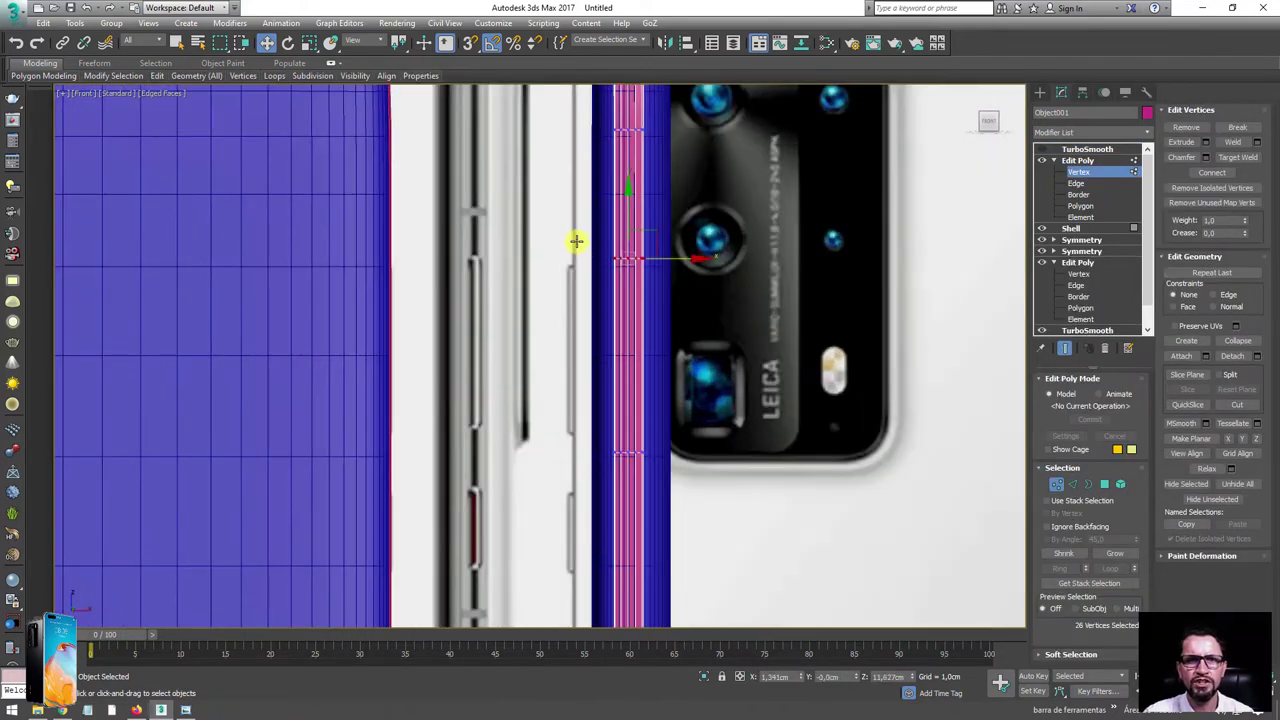
- Move the first vertex loop down to the lower button mark on the Right reference
left_click_drag(627, 222, 623, 209)
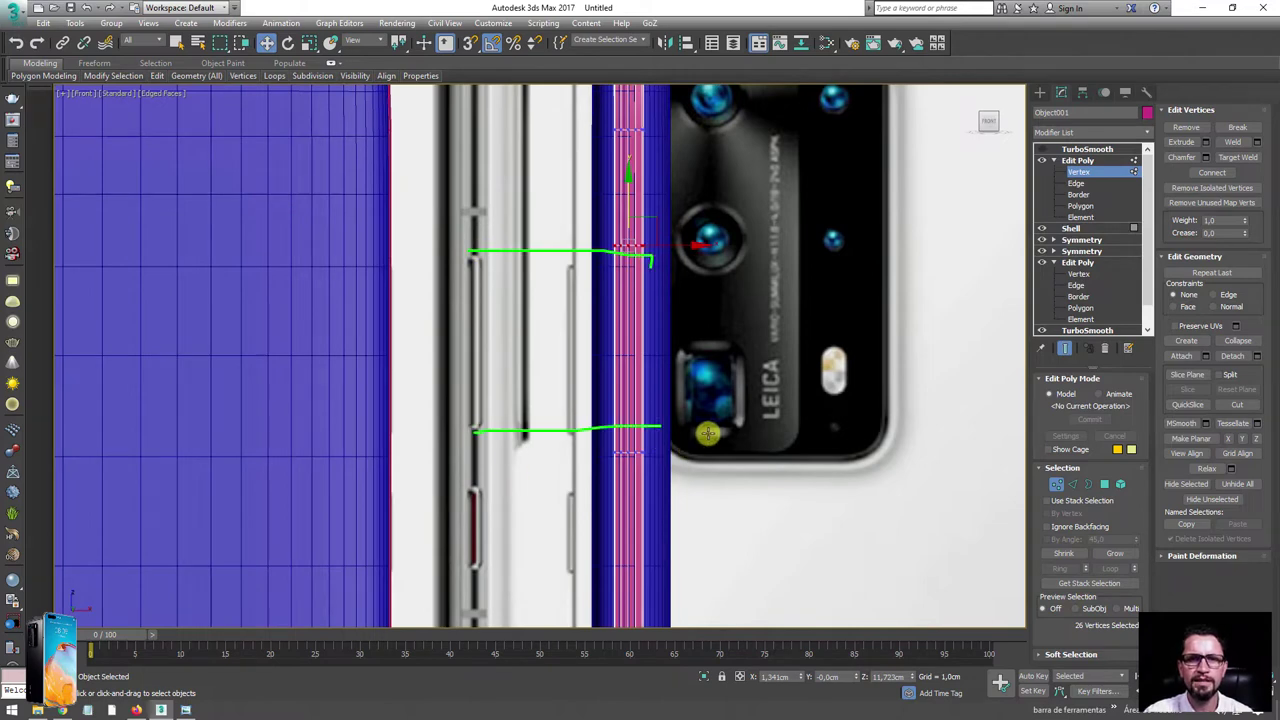
mouse_move(637, 443)
left_mouse_down()
mouse_move(616, 420)
mouse_move(631, 391)
left_mouse_up()
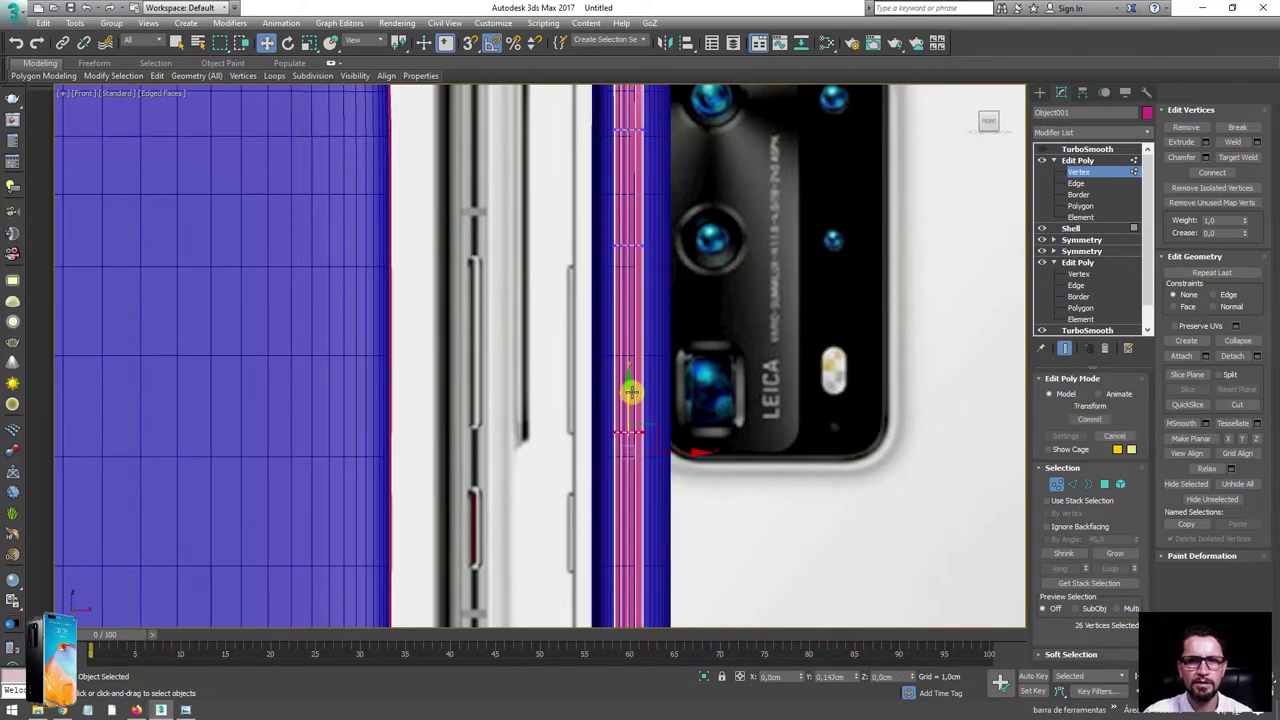
middle_click_drag(645, 385, 658, 282)
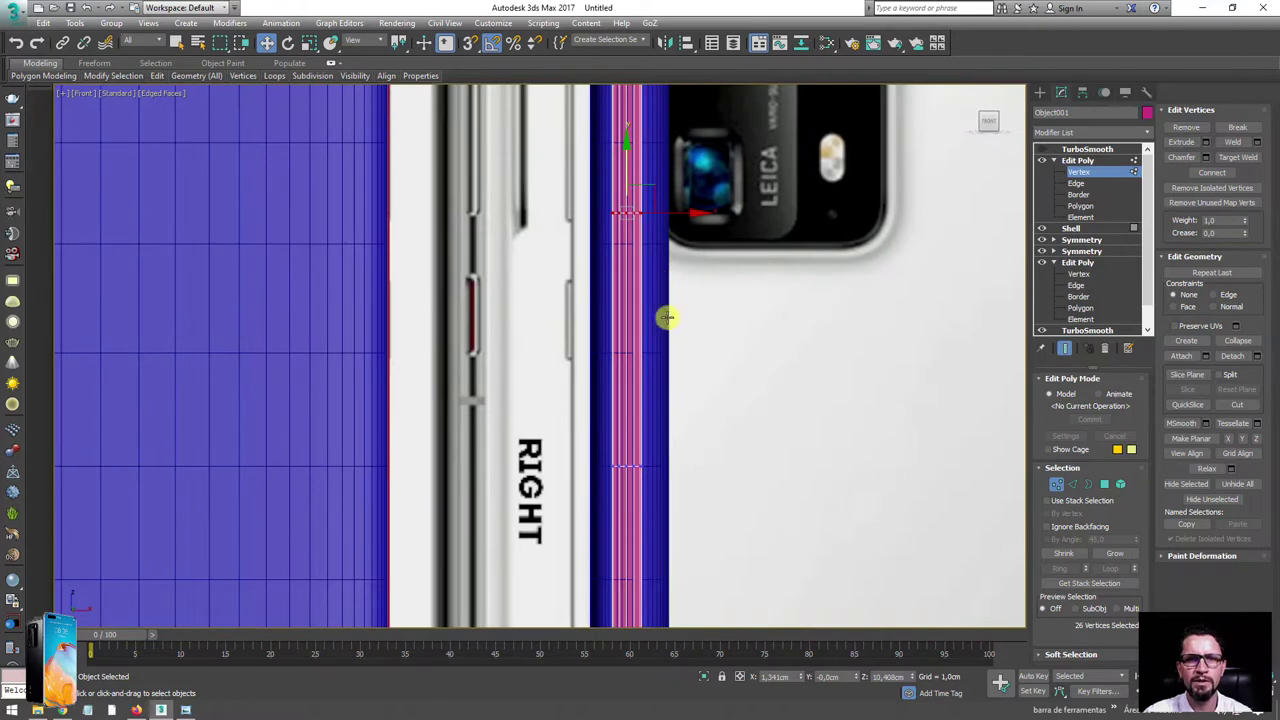
scroll(666, 318, "down", 2)
- Select the next vertex row and raise it to the next button position
left_click_drag(570, 460, 570, 460)
left_click_drag(637, 335, 638, 332)
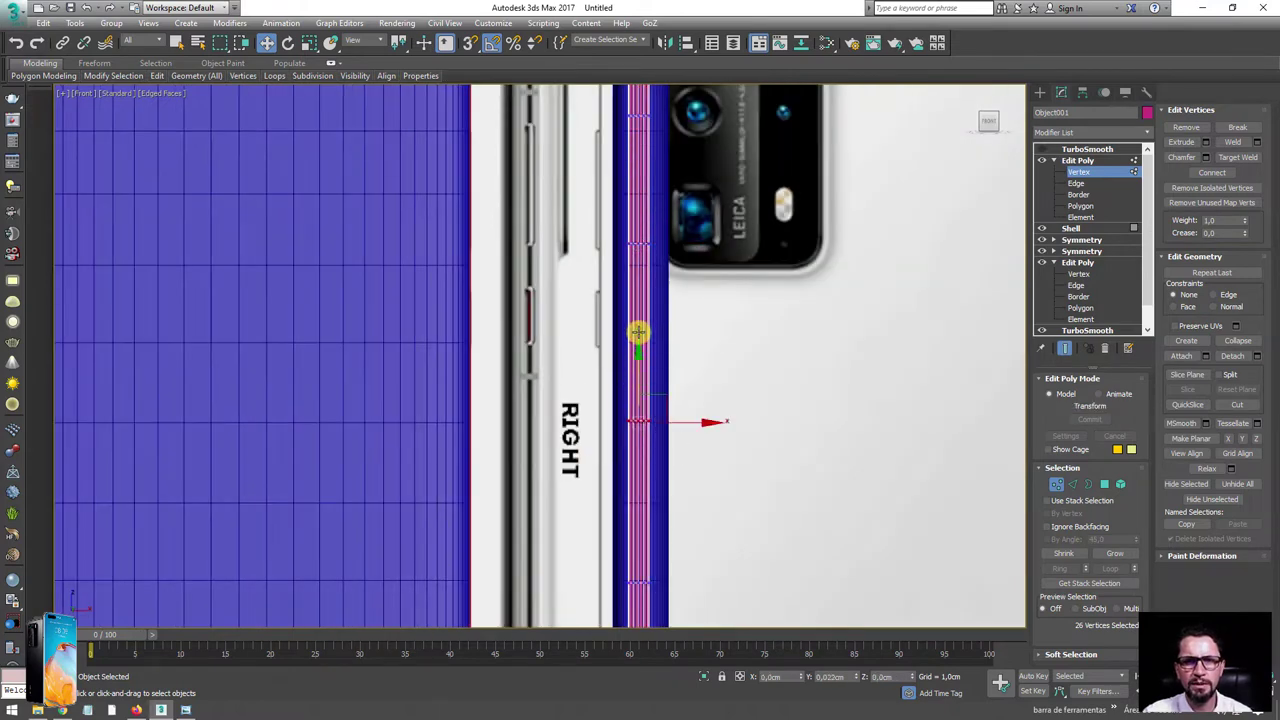
scroll(680, 451, "down", 3)
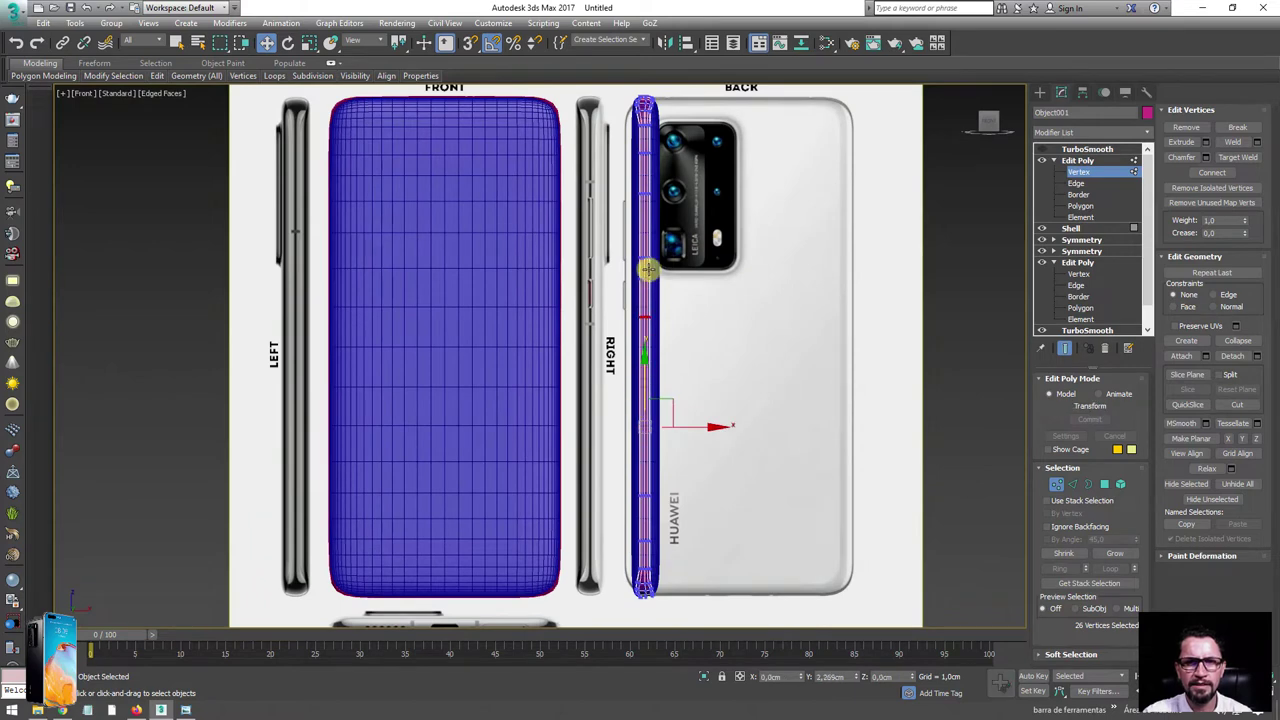
mouse_move(638, 395)
left_mouse_down()
mouse_move(645, 265)
mouse_move(655, 300)
left_mouse_up()
scroll(645, 265, "up", 3)
scroll(636, 322, "up", 2)
scroll(655, 300, "down", 3)
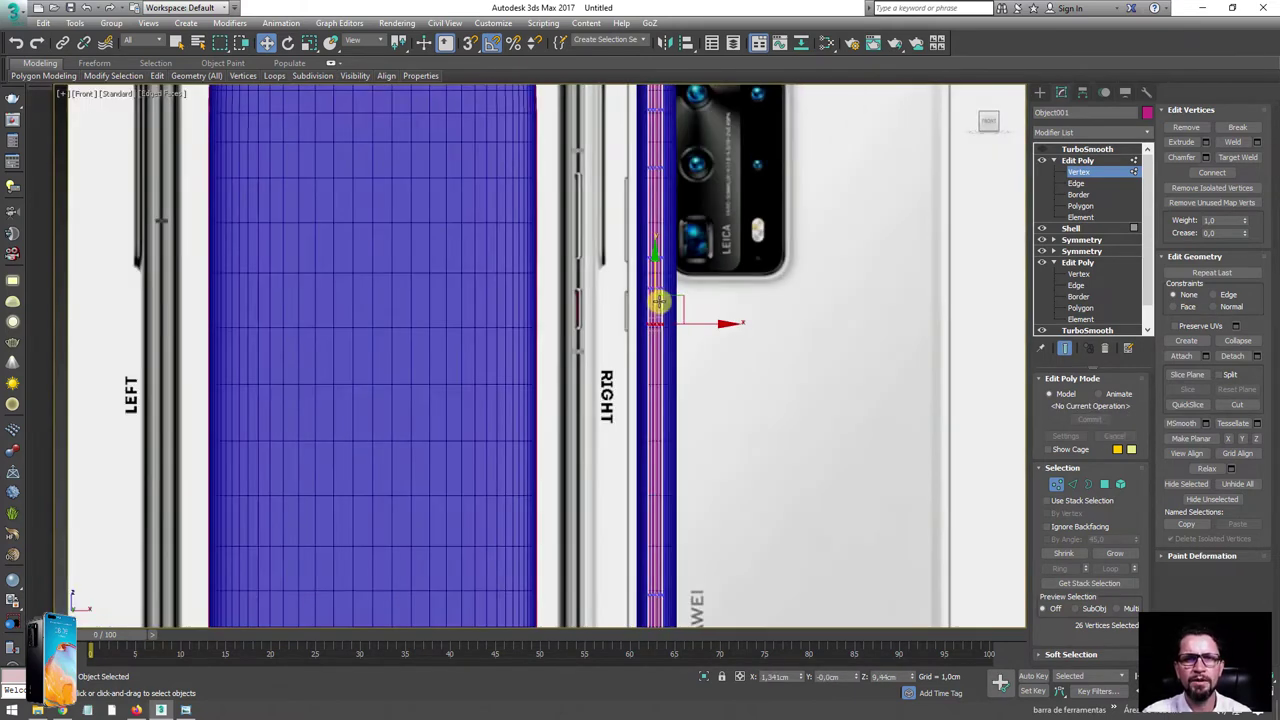
scroll(543, 360, "down", 2)
scroll(622, 375, "up", 5)
scroll(765, 393, "down", 2)
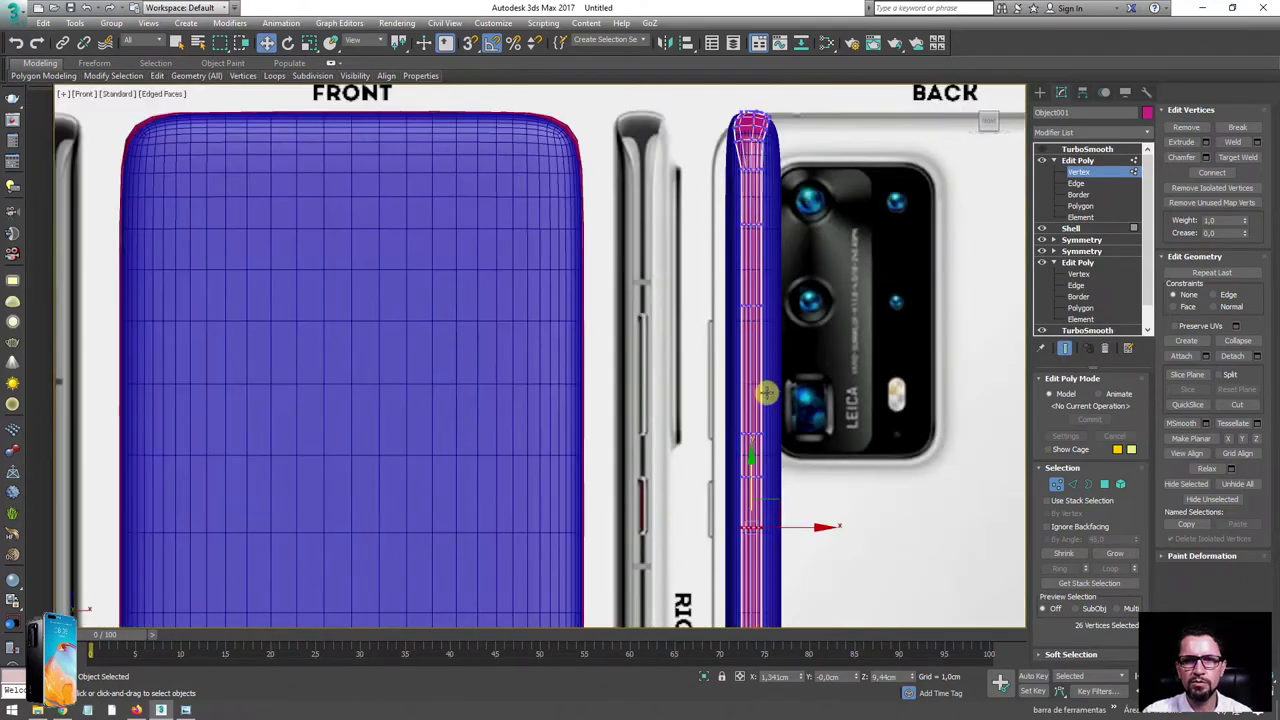
- Inspect the aligned side frame in Perspective, then return to the Front view
key("p")
middle_click_drag(737, 371, 686, 320, "alt")
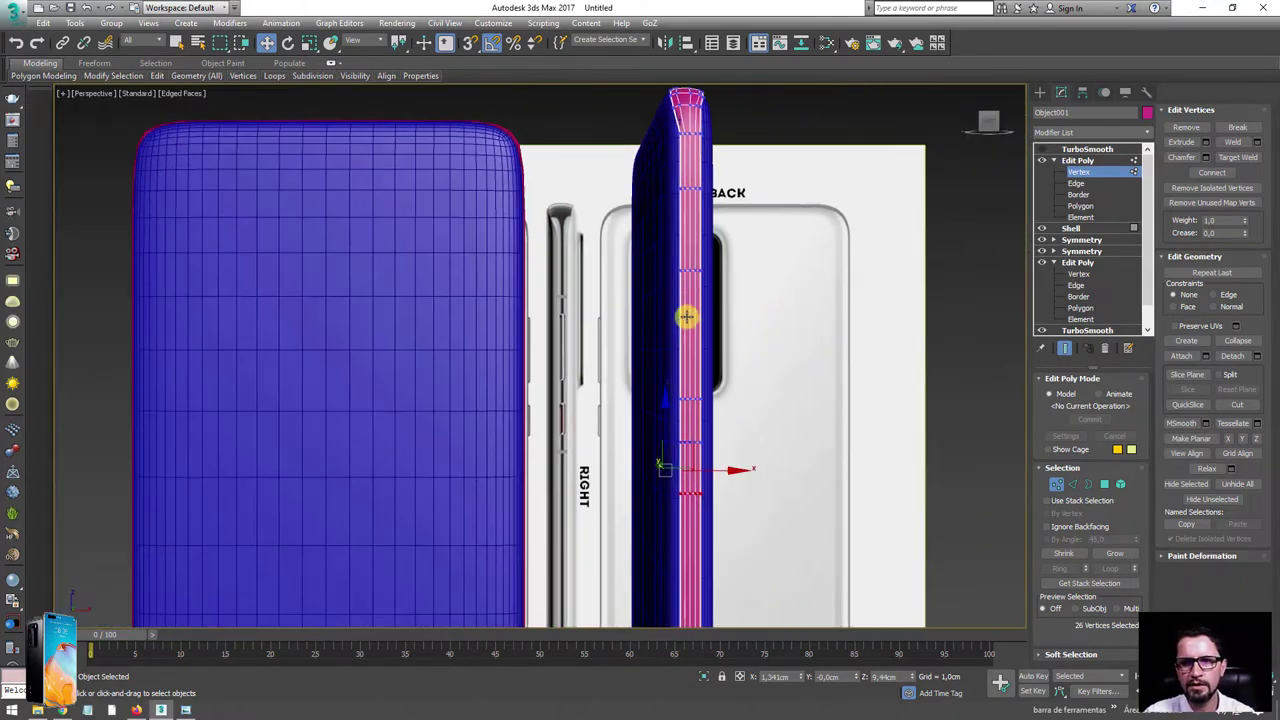
scroll(690, 279, "down", 2)
scroll(637, 332, "up", 1)
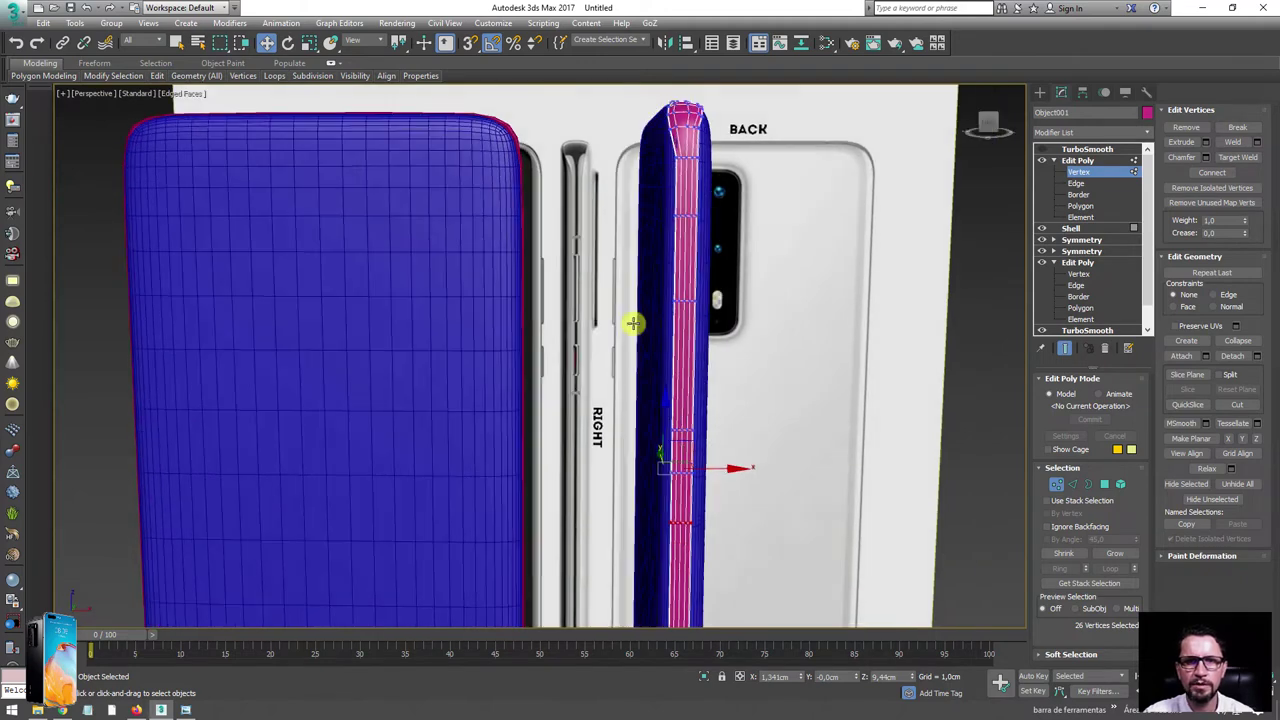
scroll(576, 263, "up", 3)
scroll(864, 349, "down", 3)
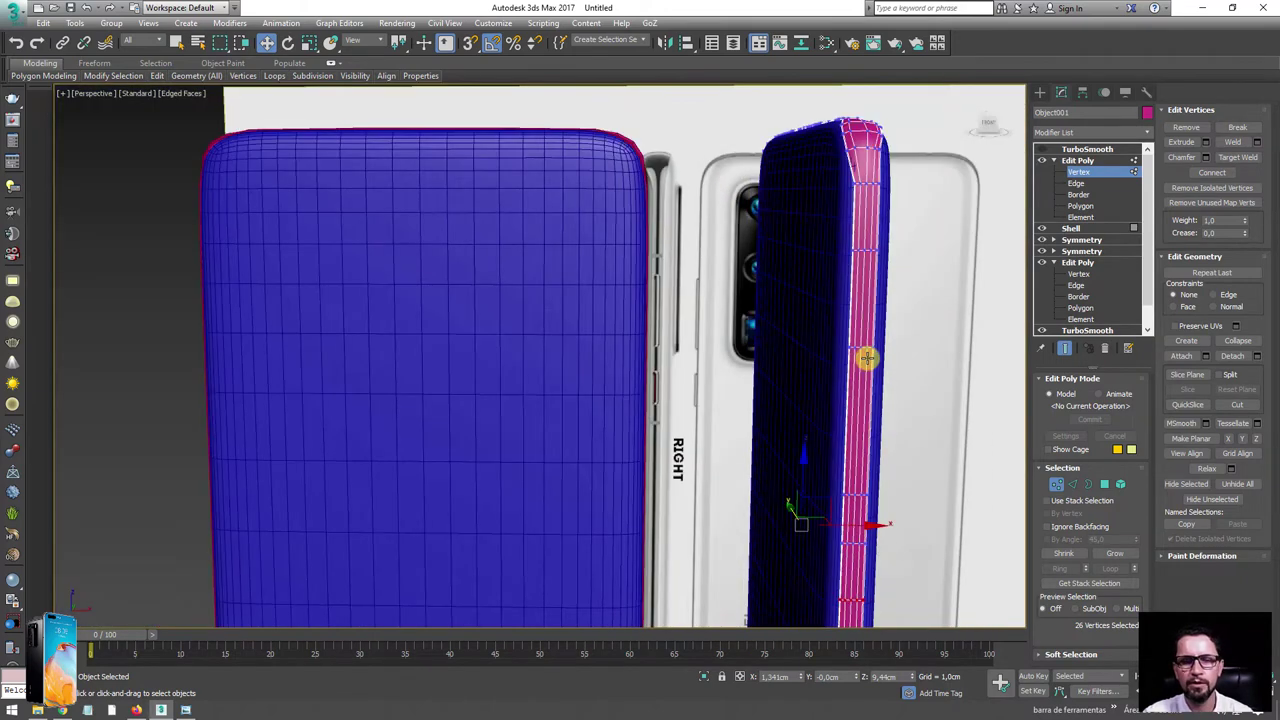
scroll(840, 340, "down", 2)
key("f")
scroll(746, 337, "up", 5)
scroll(754, 420, "down", 3)
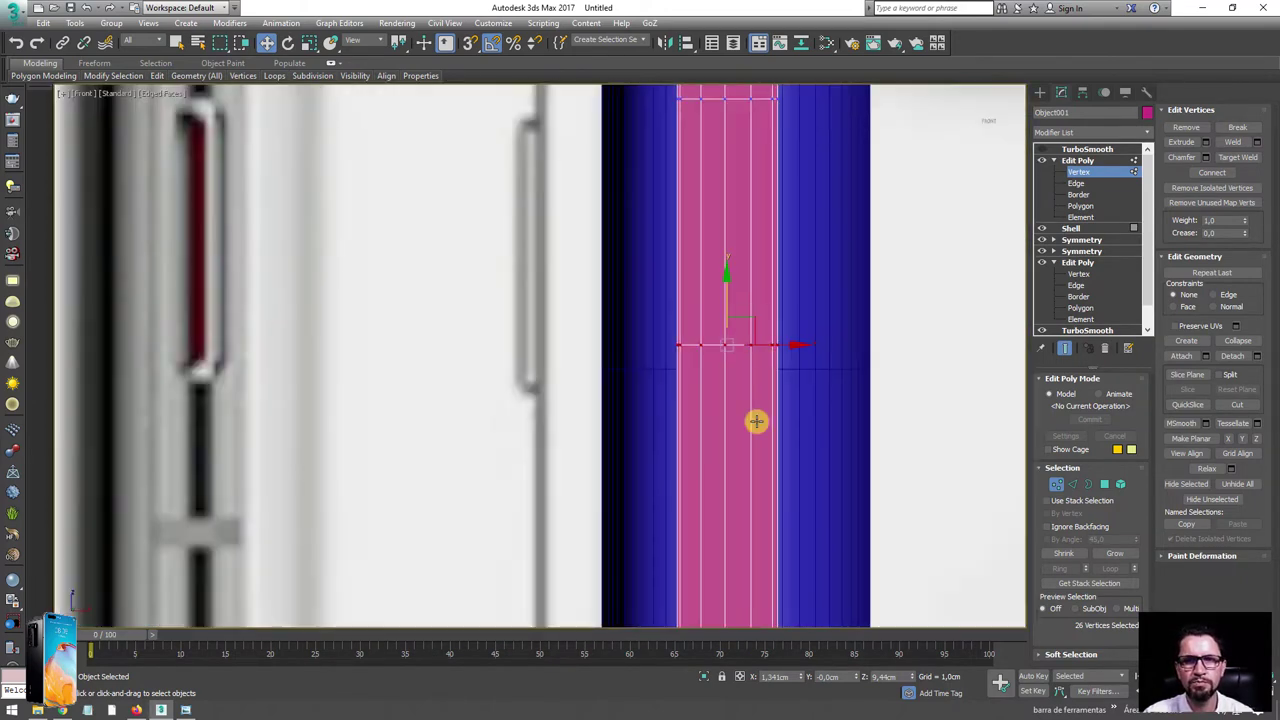
scroll(754, 420, "down", 2)
scroll(517, 274, "down", 1)
scroll(593, 247, "down", 2)
scroll(590, 330, "down", 3)
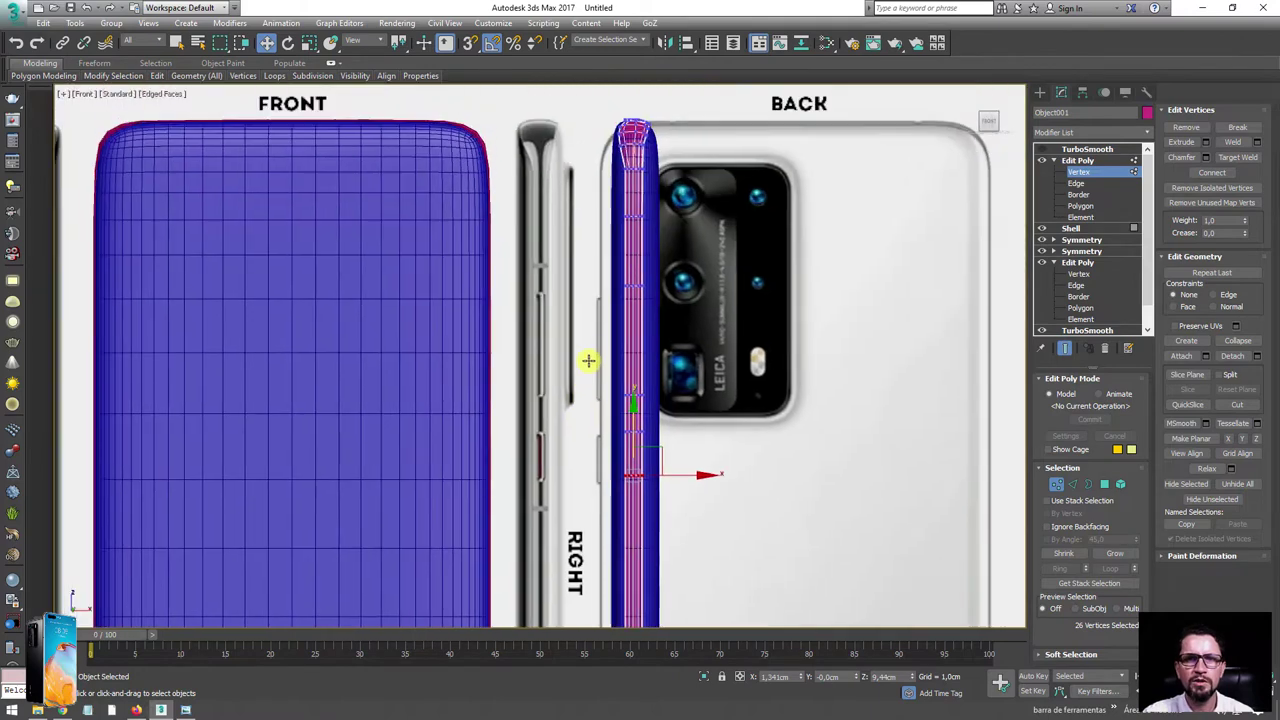
scroll(641, 291, "up", 6)
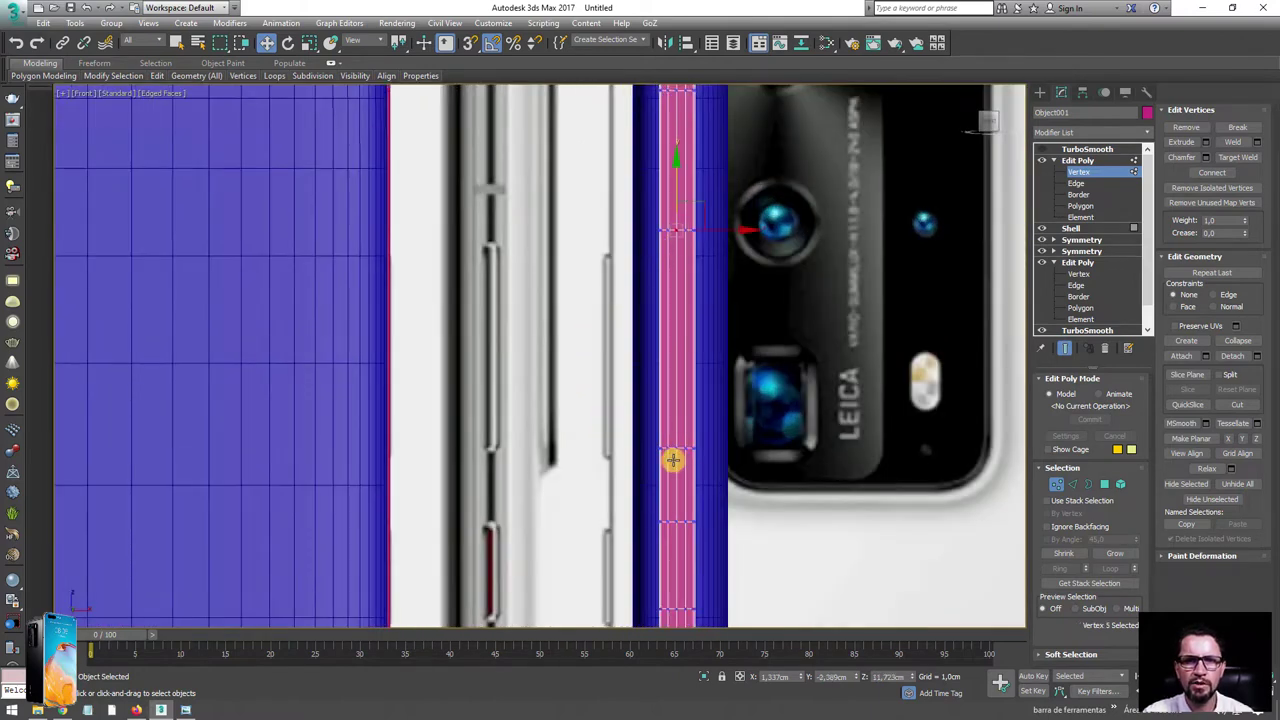
- Scale the two groove-end vertices inward to form a pointed groove outline
left_click(676, 449, "ctrl")
key("r")
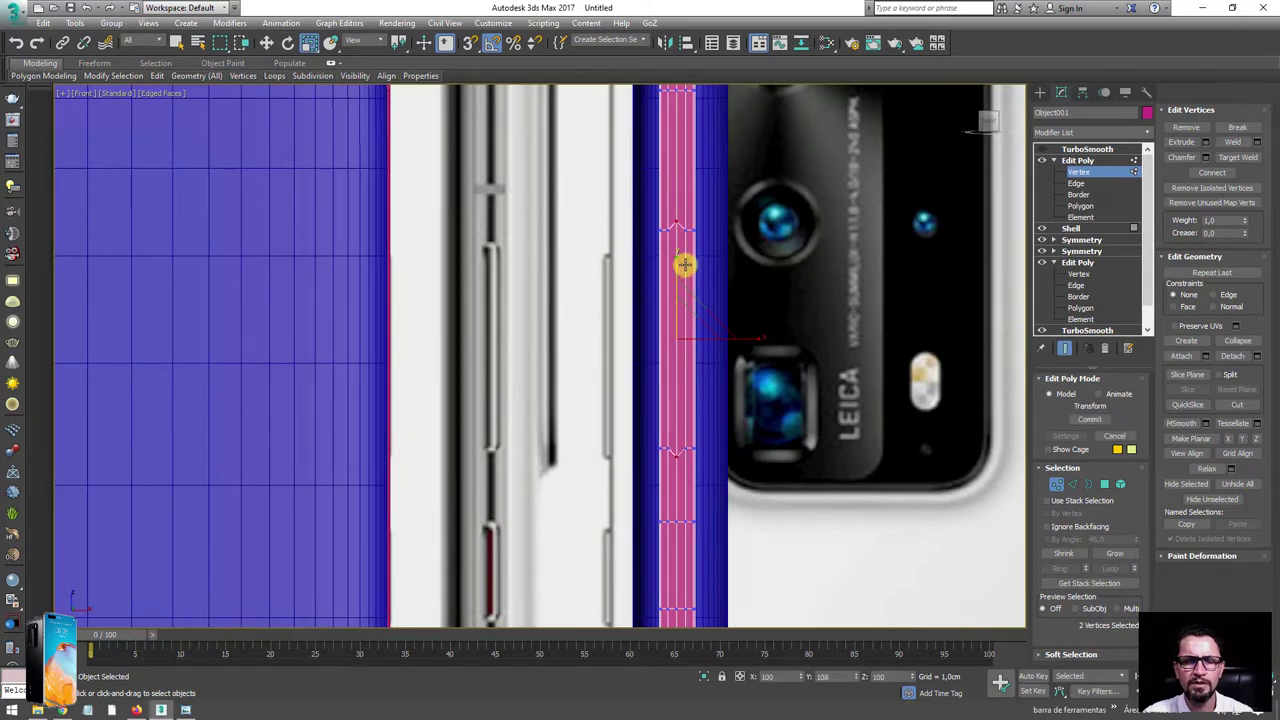
left_click_drag(684, 264, 989, 306)
- Connect the edges across the groove area with a pinch of 75
left_click(1071, 483)
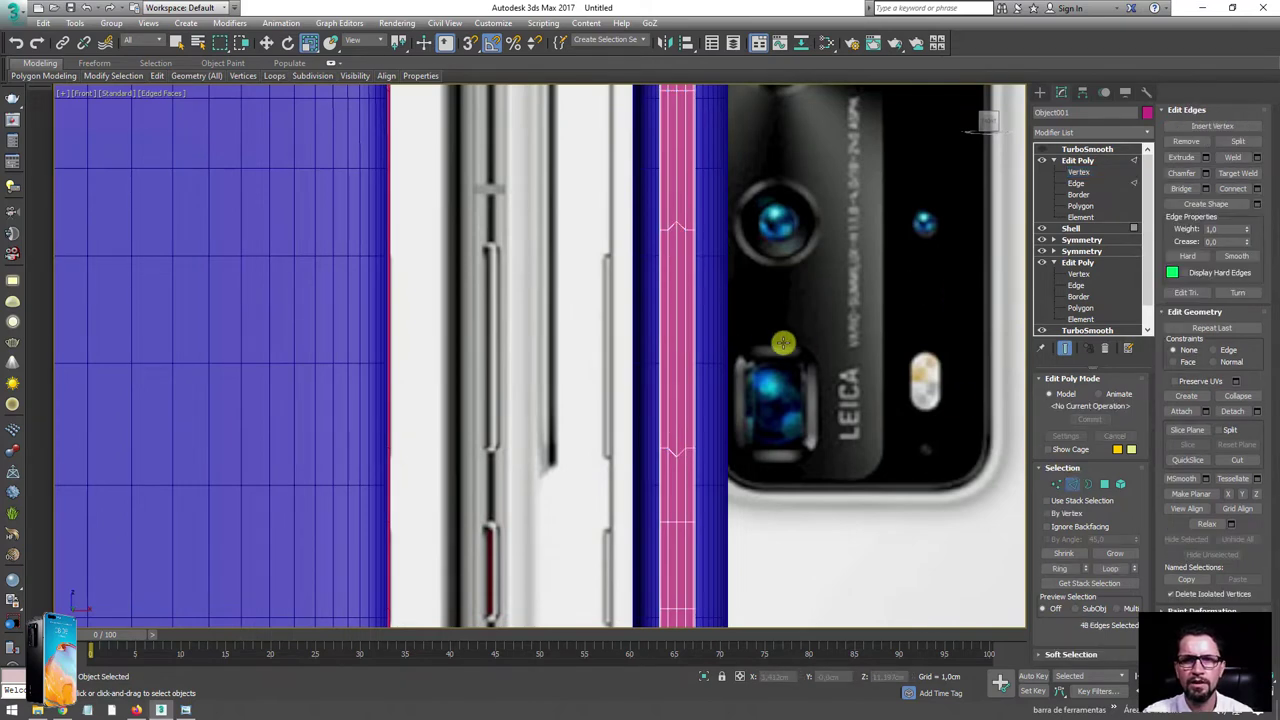
middle_click_drag(777, 341, 790, 335, "alt")
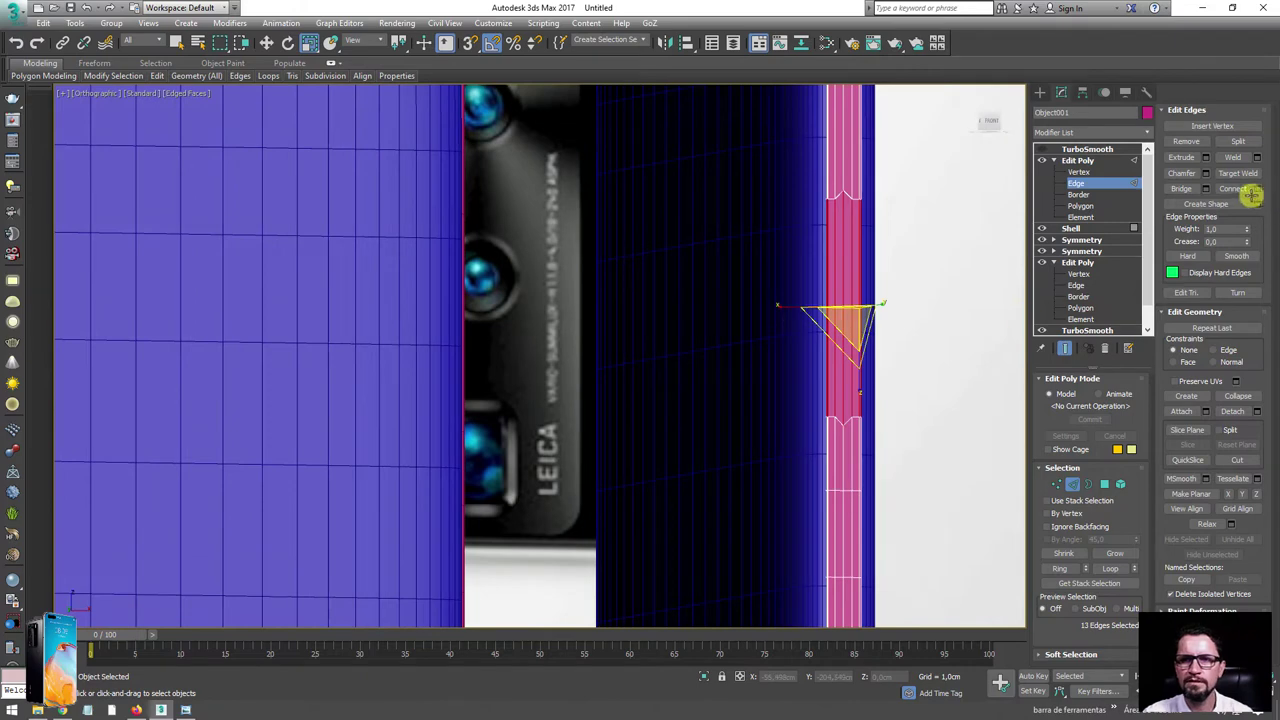
left_click(1257, 190)
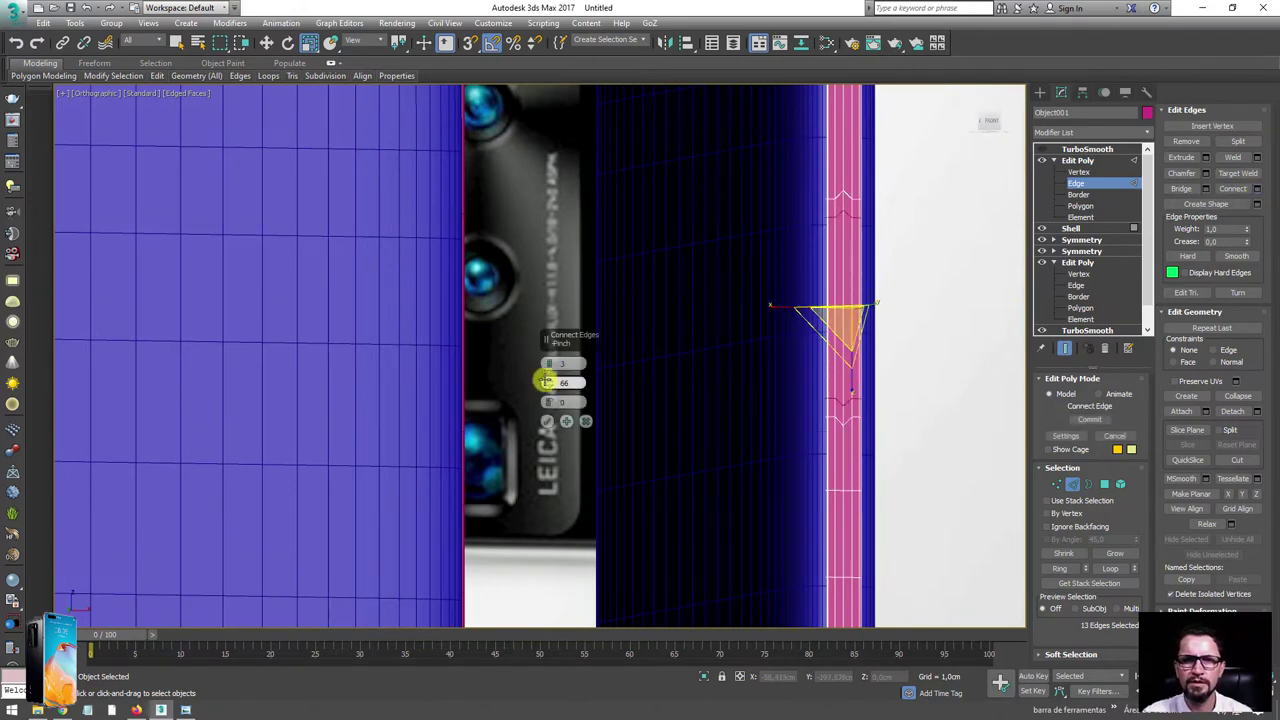
left_click_drag(548, 383, 552, 366)
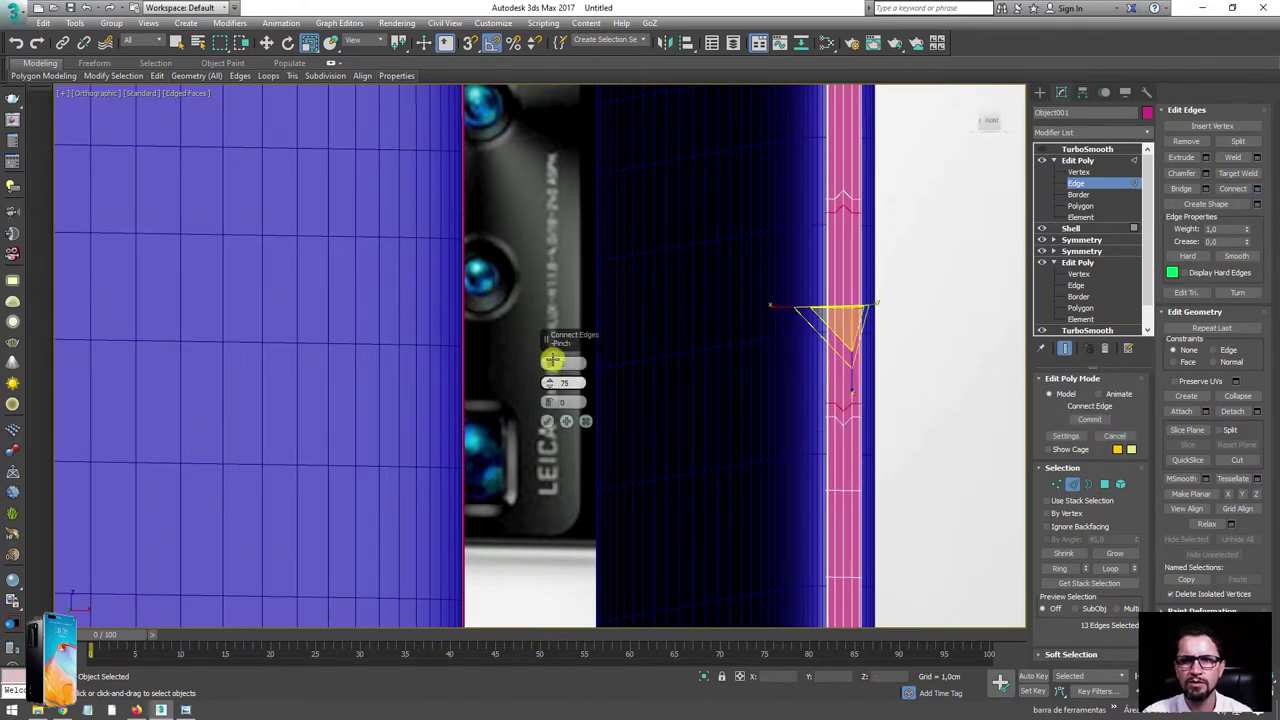
left_click(548, 421)
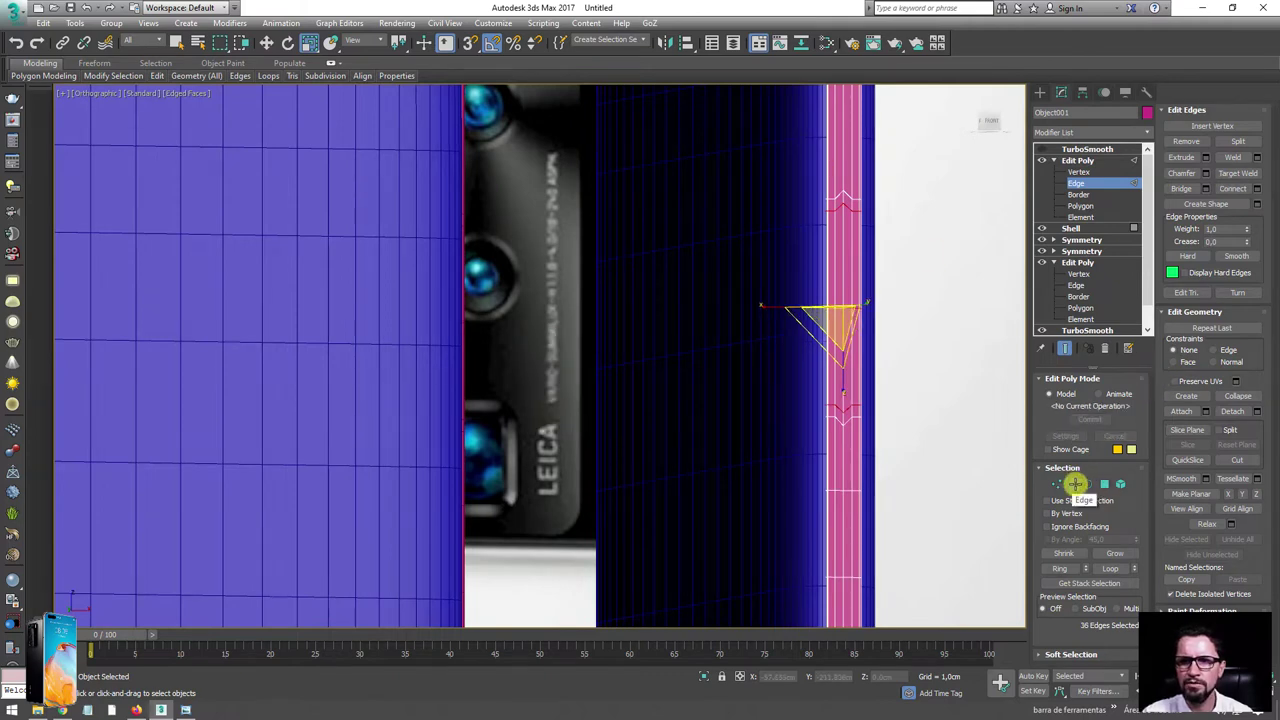
- Select the eight polygons inside the groove outline, including its lower tip
left_click(1104, 484)
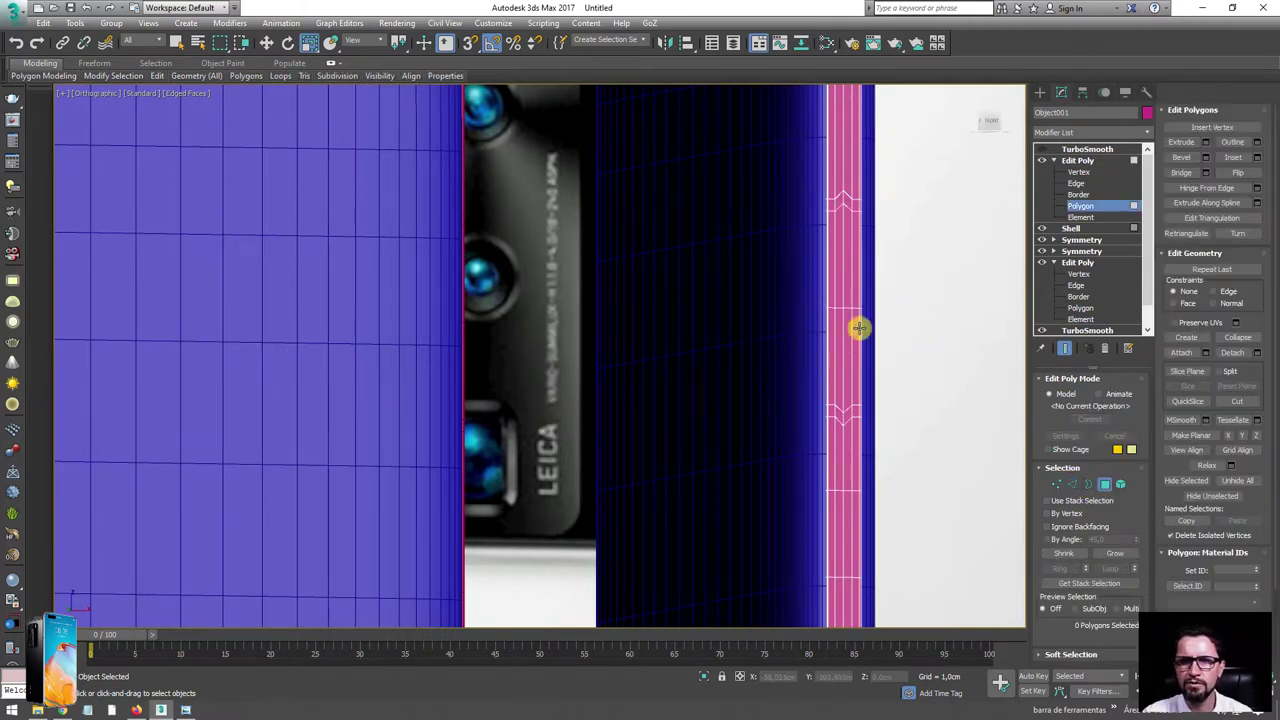
left_click(840, 326)
left_click(841, 289, "ctrl")
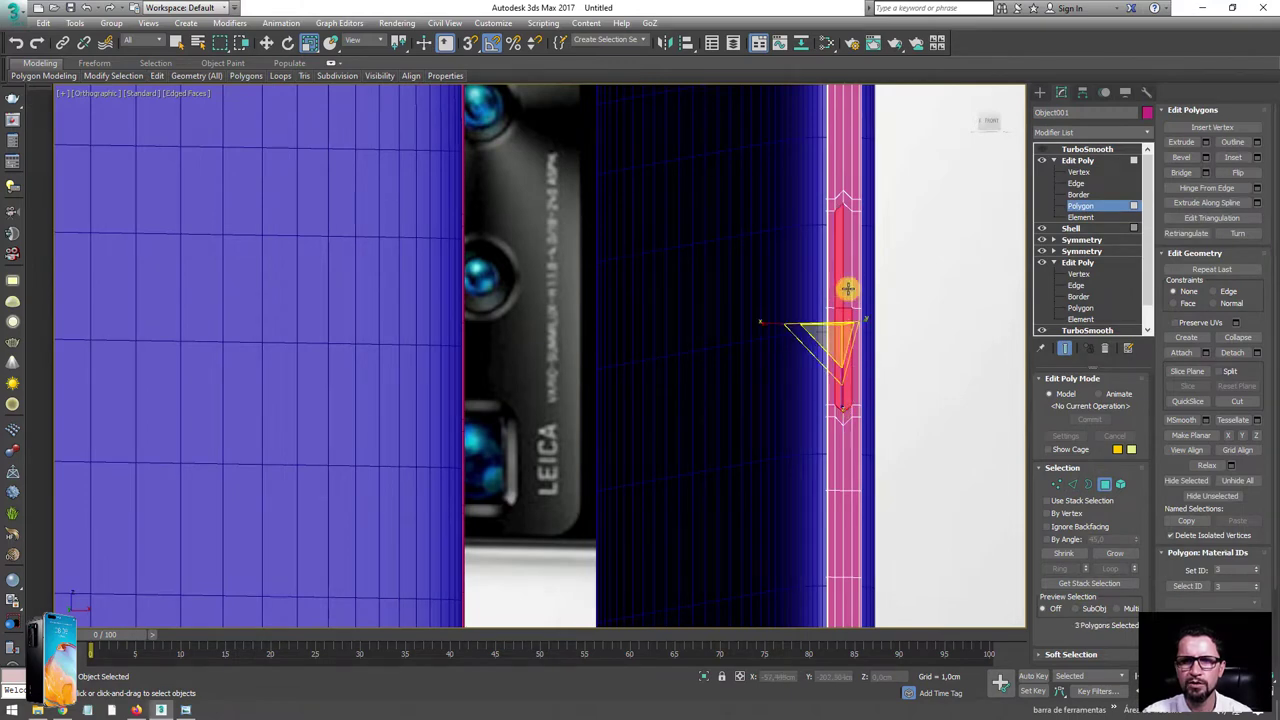
left_click(843, 206, "ctrl")
left_click(837, 203, "ctrl")
left_click(846, 414, "ctrl")
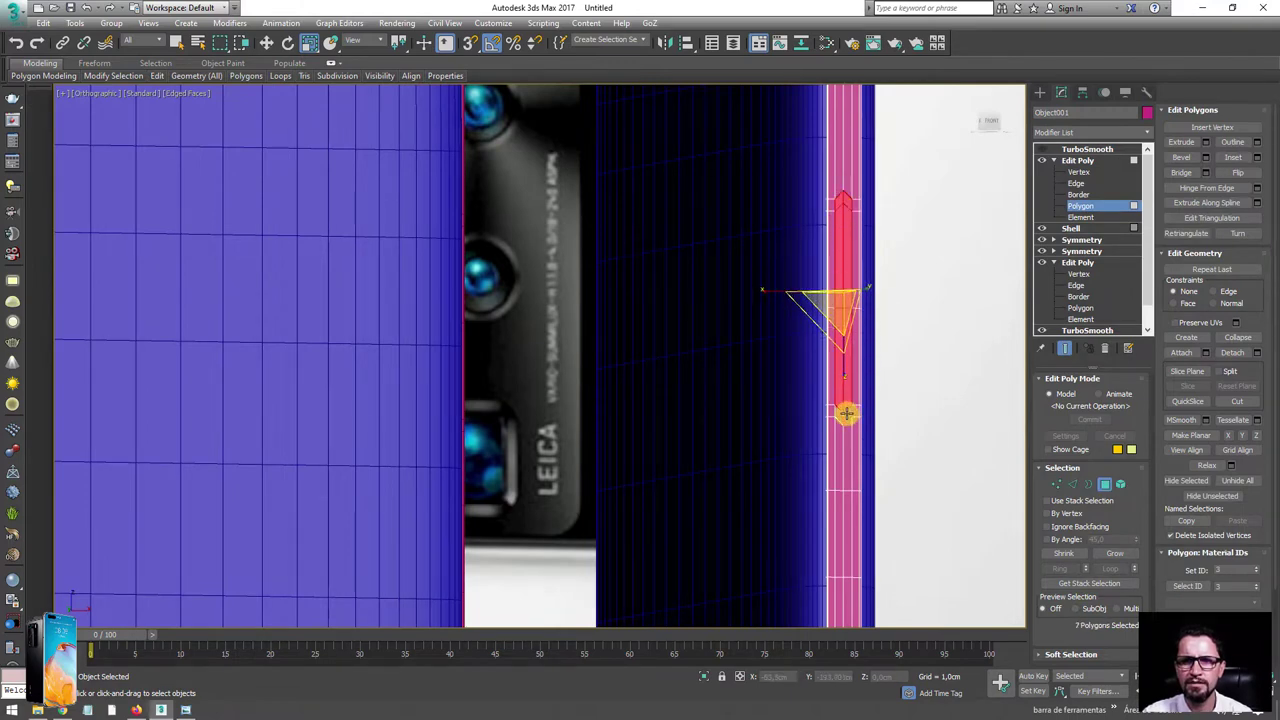
left_click(852, 400, "ctrl")
scroll(854, 417, "up", 2)
scroll(853, 401, "up", 3)
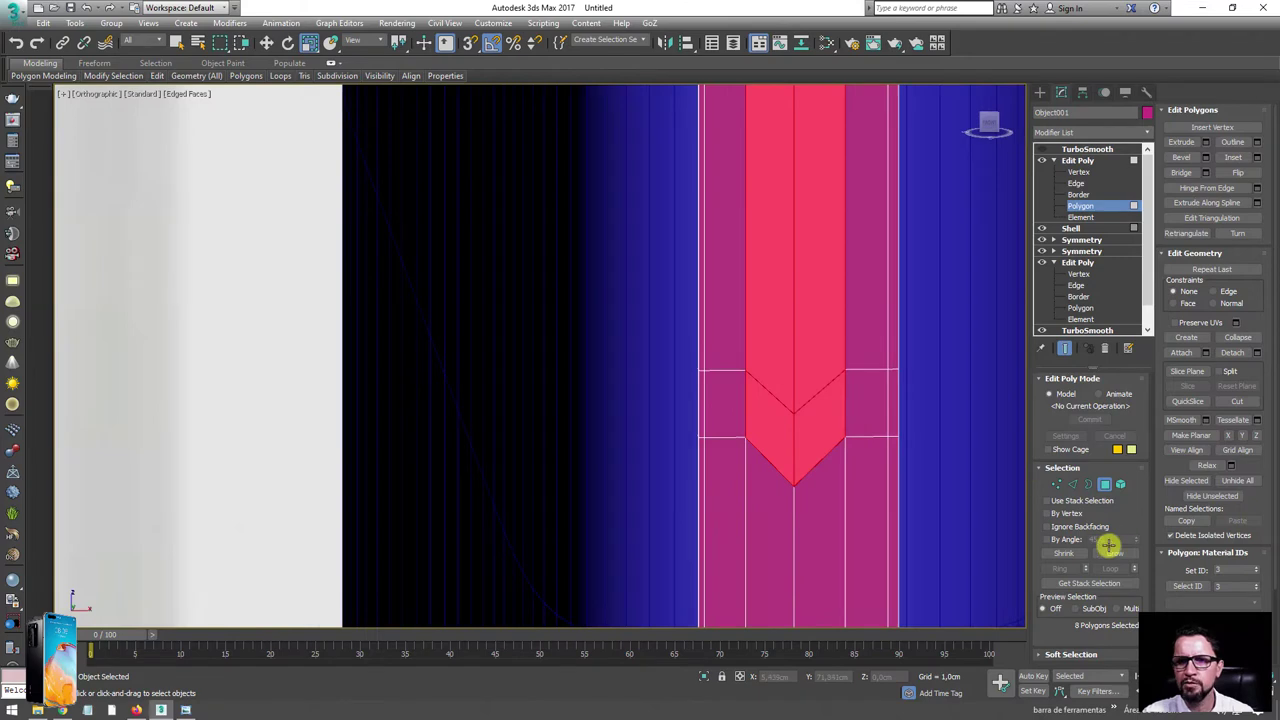
- Inset, extrude inward and inset the groove polygons again, then preview with TurboSmooth
left_click(1228, 158)
left_click_drag(817, 414, 826, 420)
middle_click_drag(826, 420, 900, 408, "alt")
left_click(1181, 142)
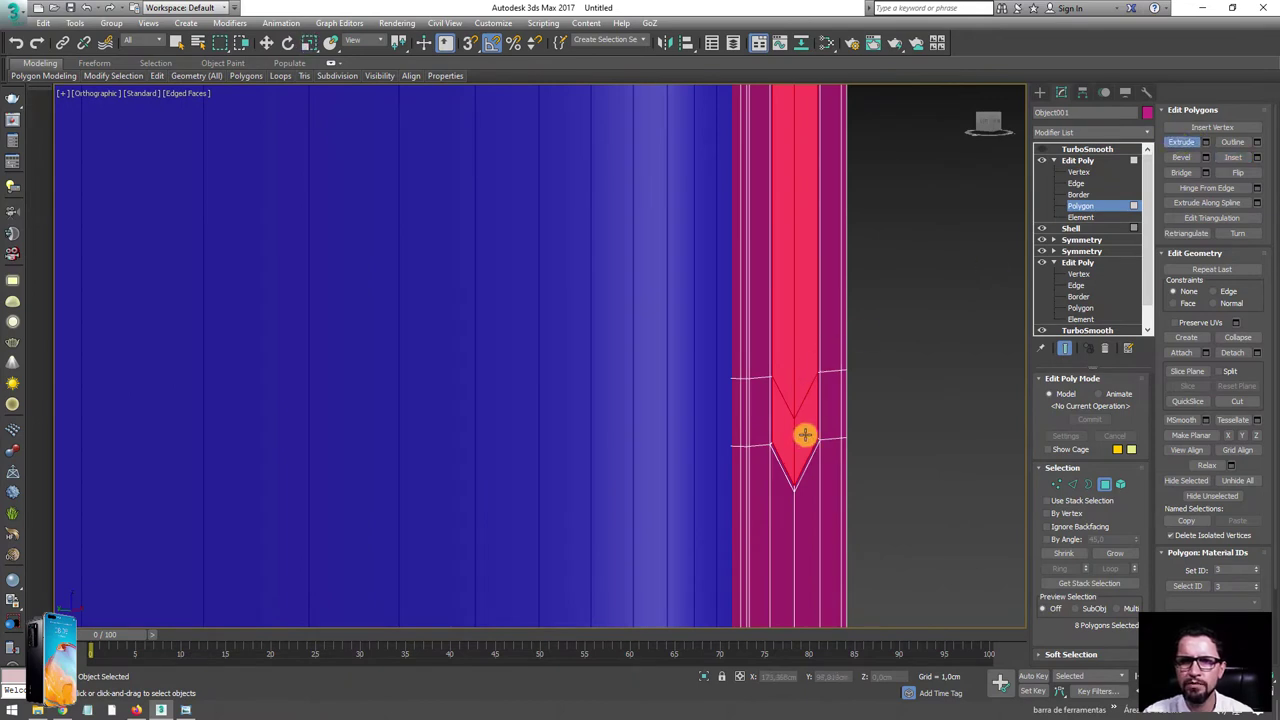
left_click_drag(805, 434, 803, 432)
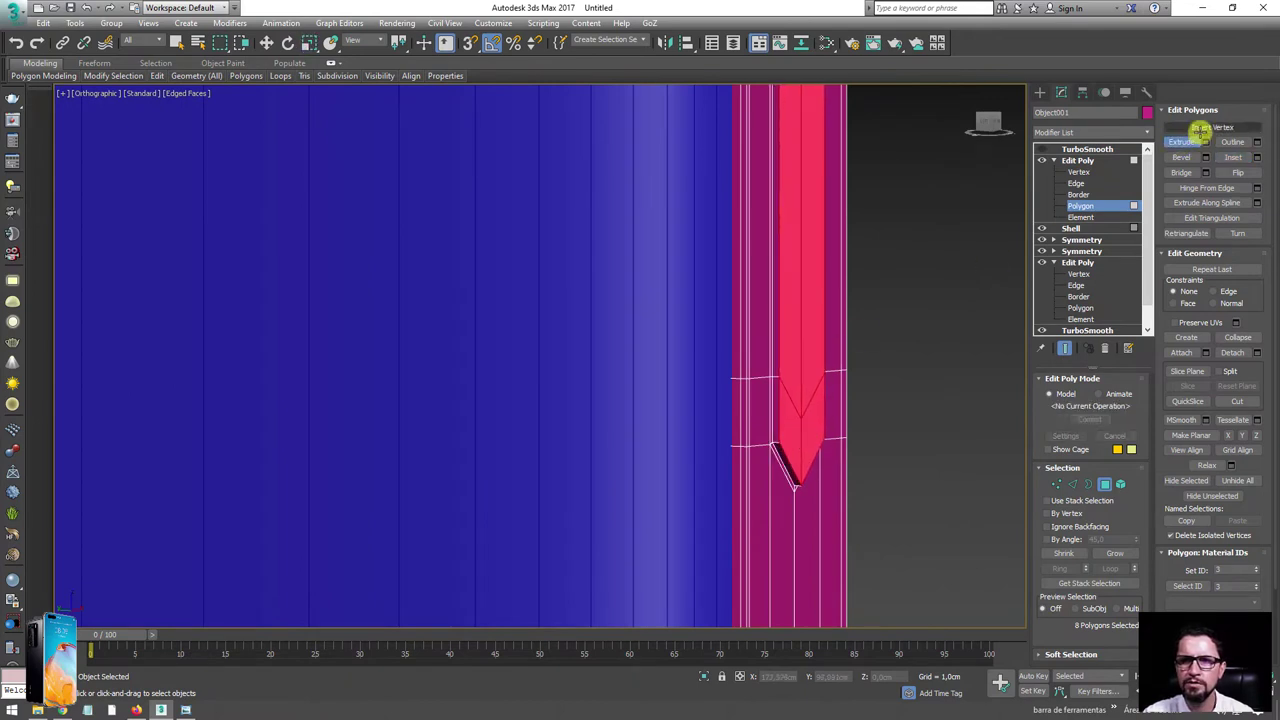
left_click(1233, 157)
left_click_drag(807, 436, 809, 432)
right_click(805, 432)
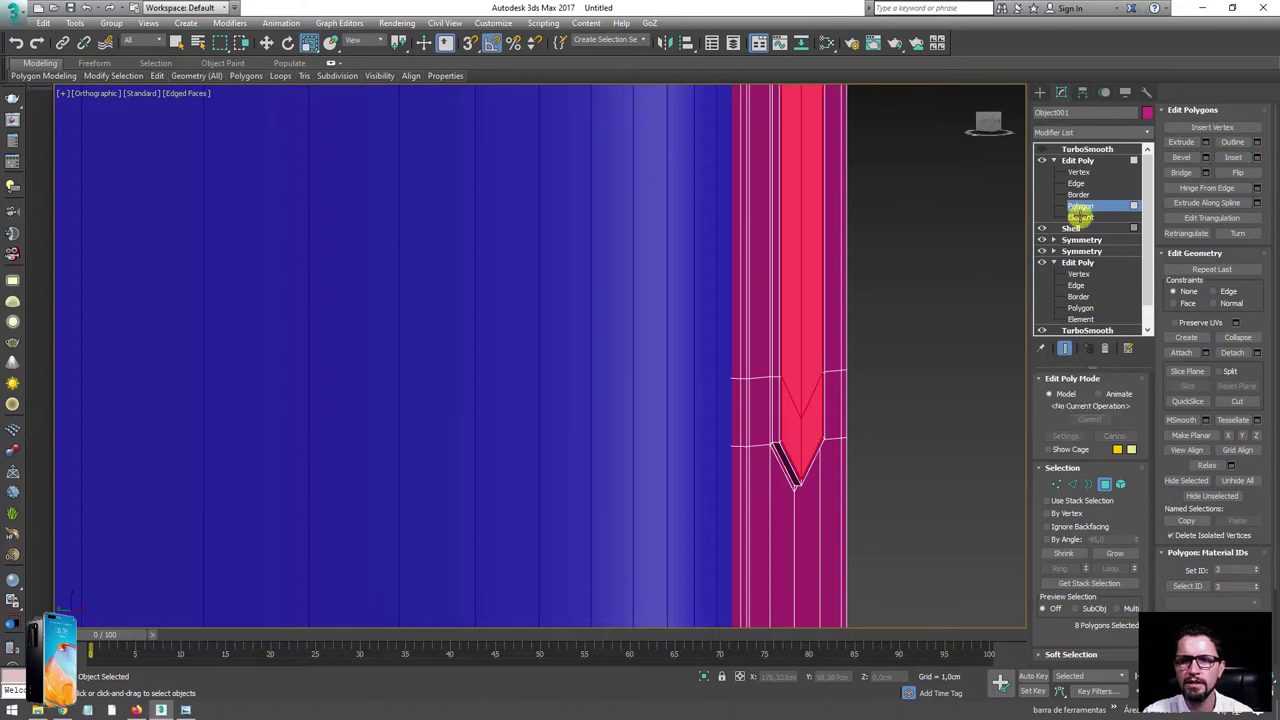
left_click(1087, 149)
left_click(1042, 149)
- Inspect the smoothed frame, toggling edged faces and wireframe shading
middle_click_drag(889, 360, 873, 365)
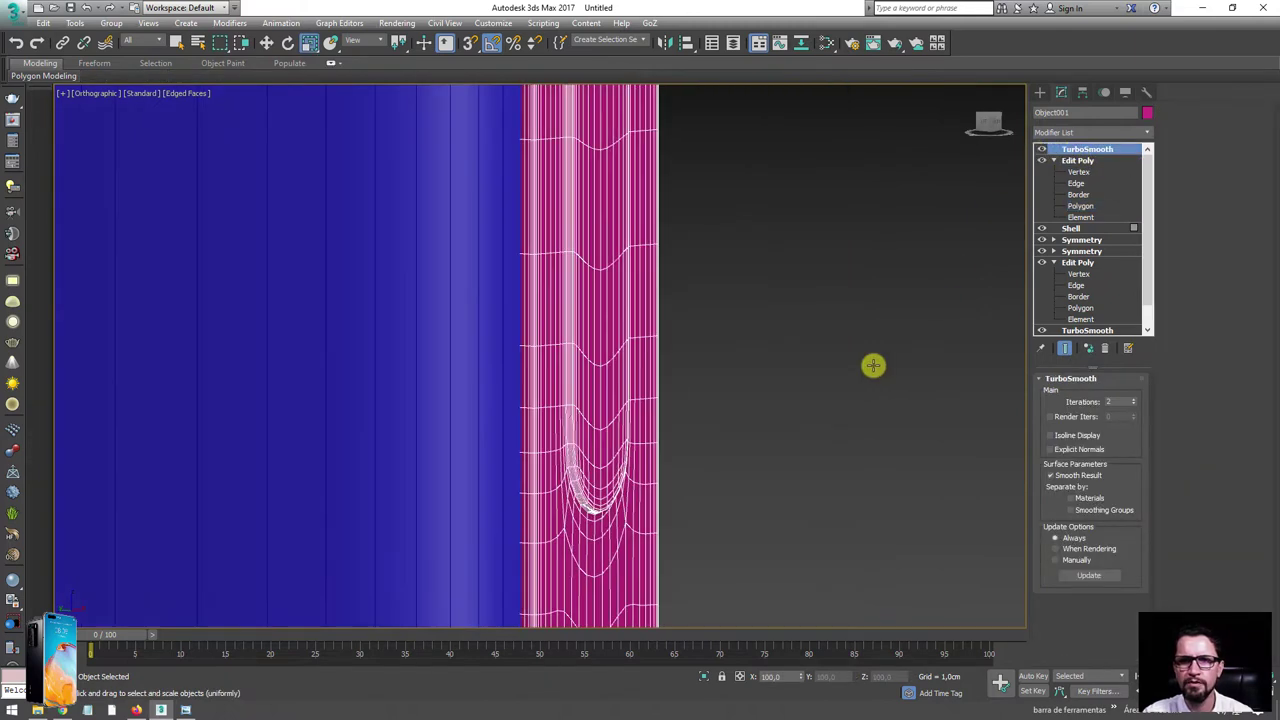
key("F4")
scroll(850, 372, "down", 2)
scroll(854, 395, "down", 3)
scroll(860, 404, "up", 3)
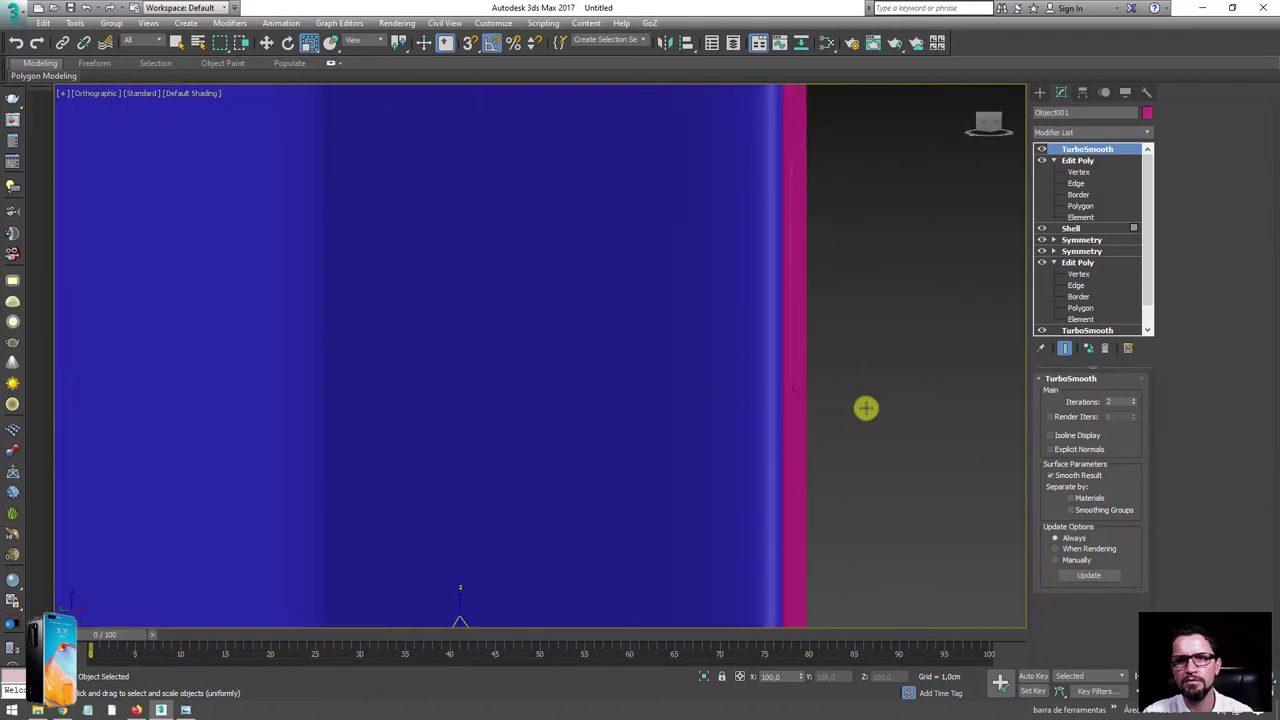
key("F3")
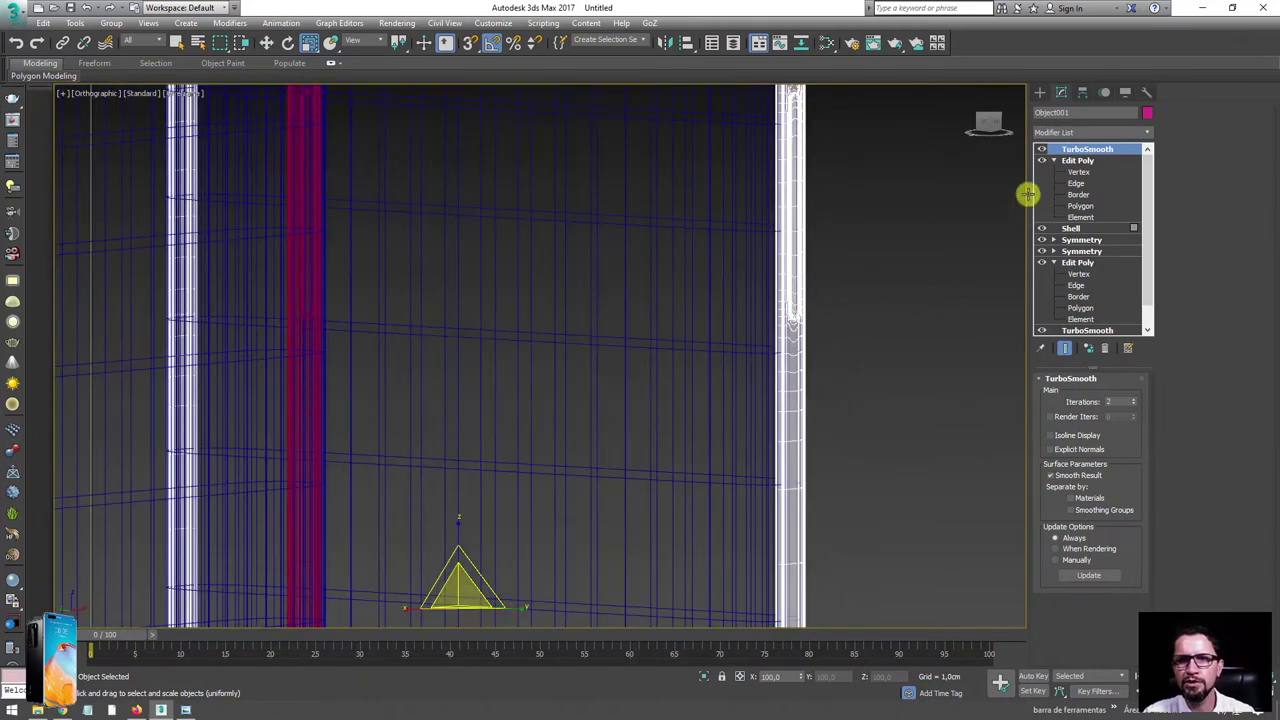
key("F3")
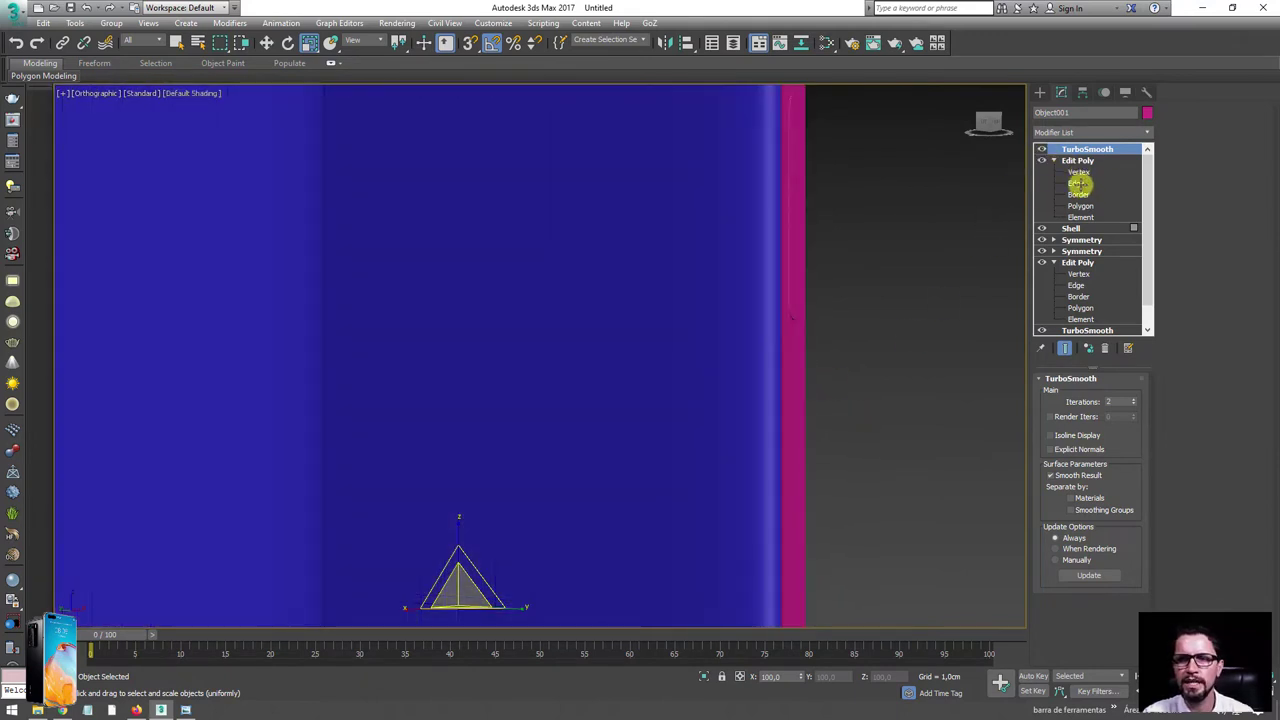
- Enter Vertex level on the frame mesh and show edges on the side strip
left_click(1078, 172)
middle_click_drag(857, 314, 828, 357, "alt")
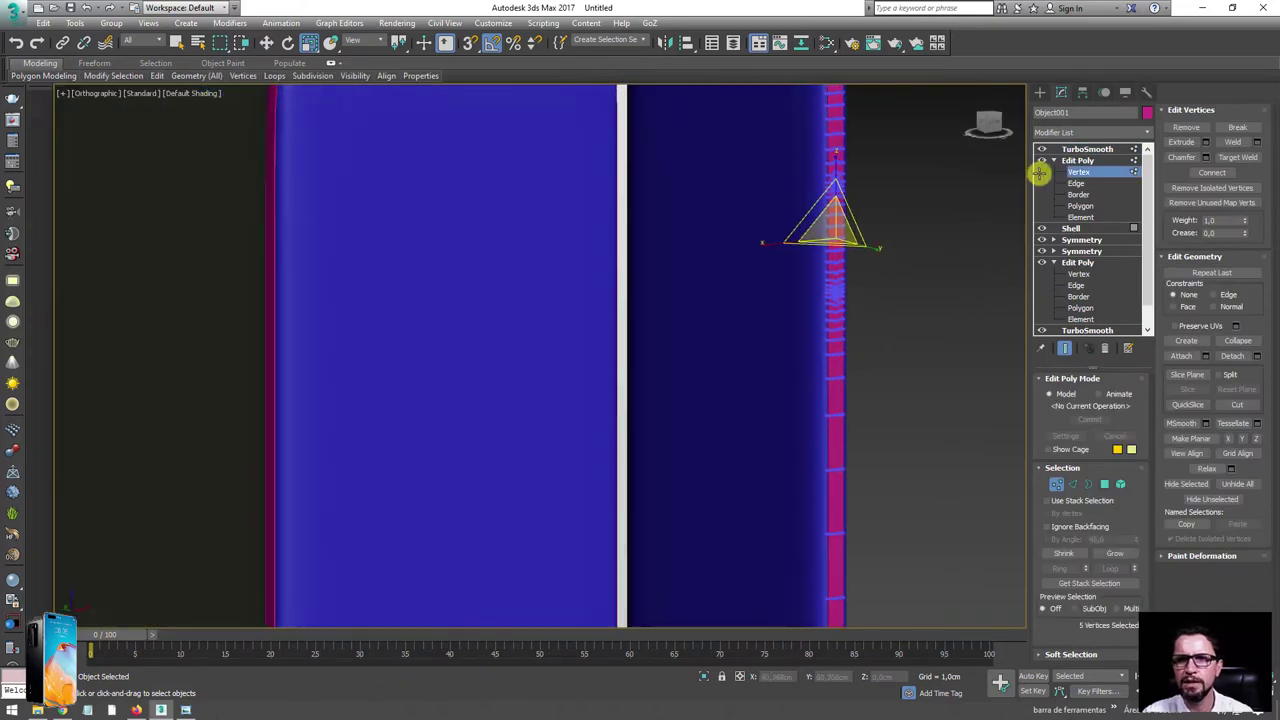
scroll(814, 400, "up", 2)
key("F4")
scroll(754, 360, "up", 3)
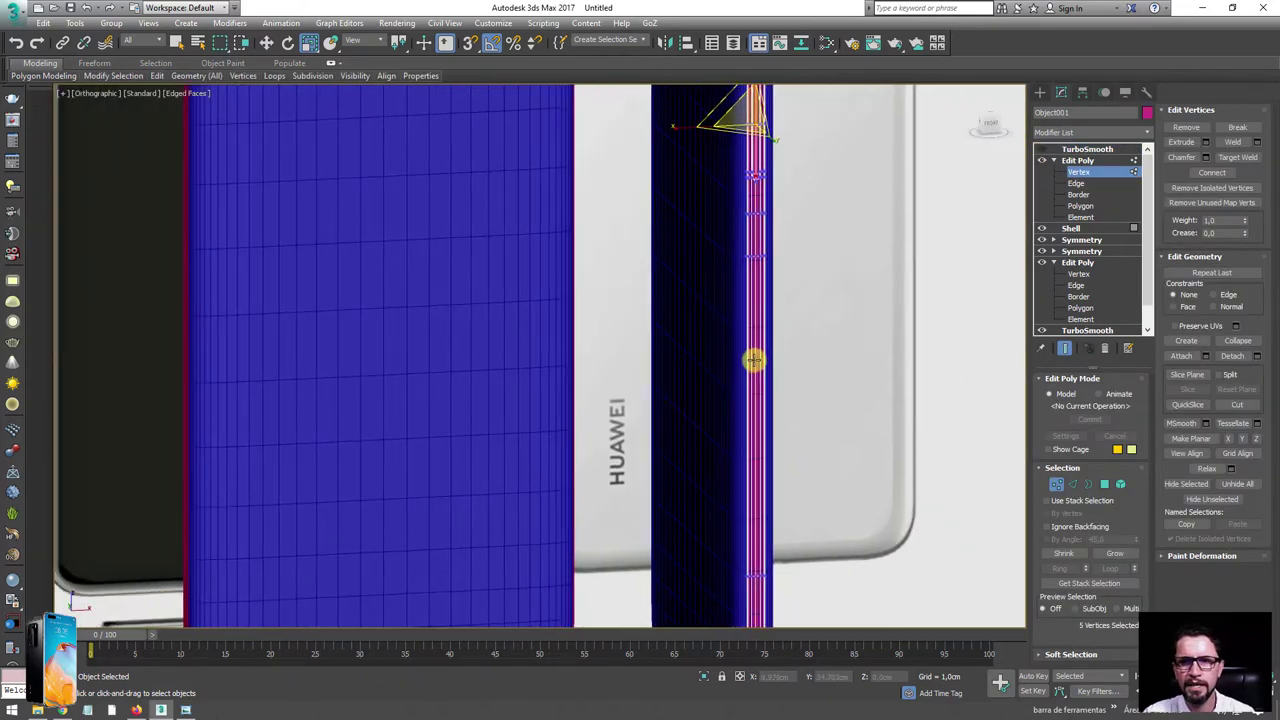
scroll(754, 360, "down", 3)
- In Front view, select two side-strip vertices and spread them apart vertically
key("f")
scroll(731, 263, "up", 2)
scroll(727, 267, "up", 2)
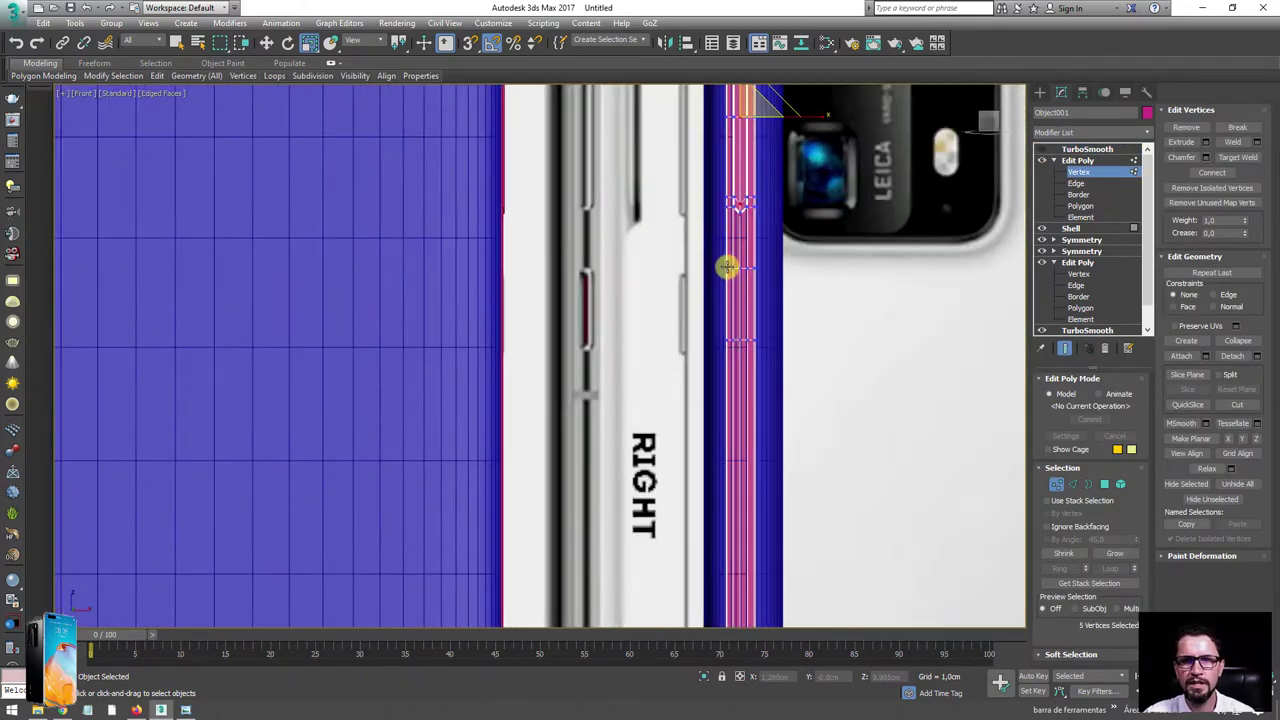
scroll(727, 267, "up", 3)
left_click(751, 265)
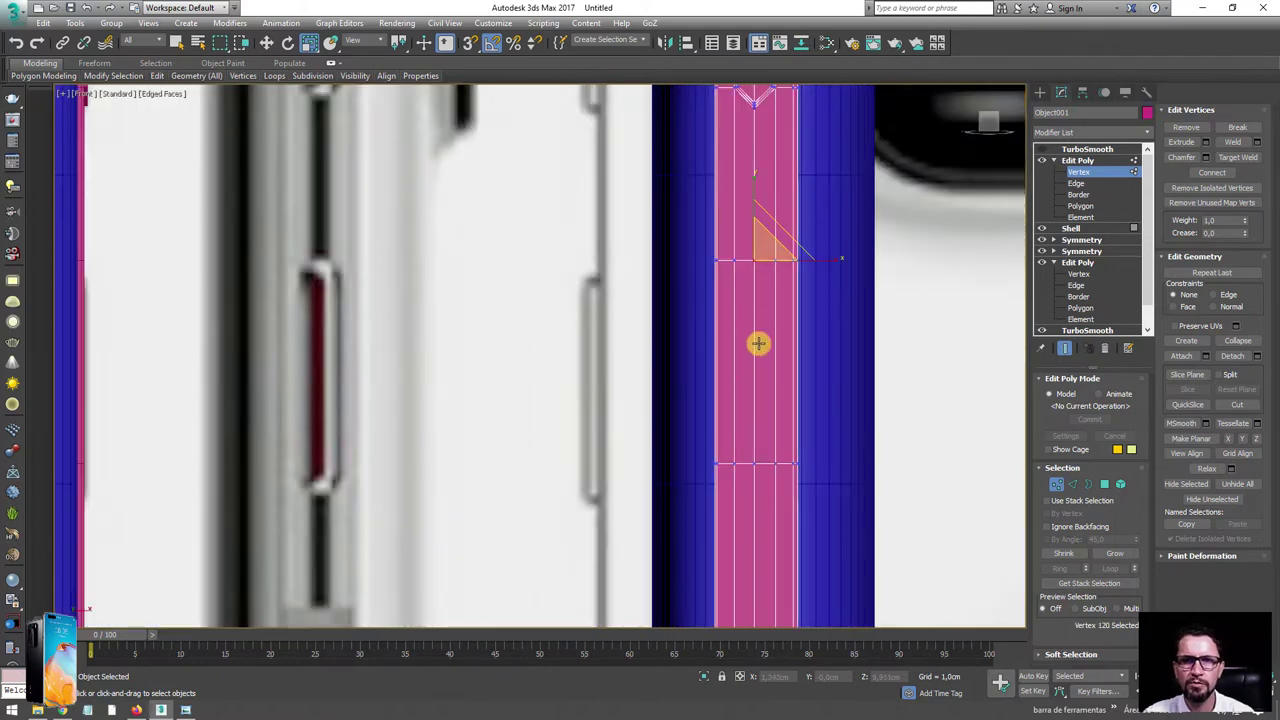
left_click(758, 462, "ctrl")
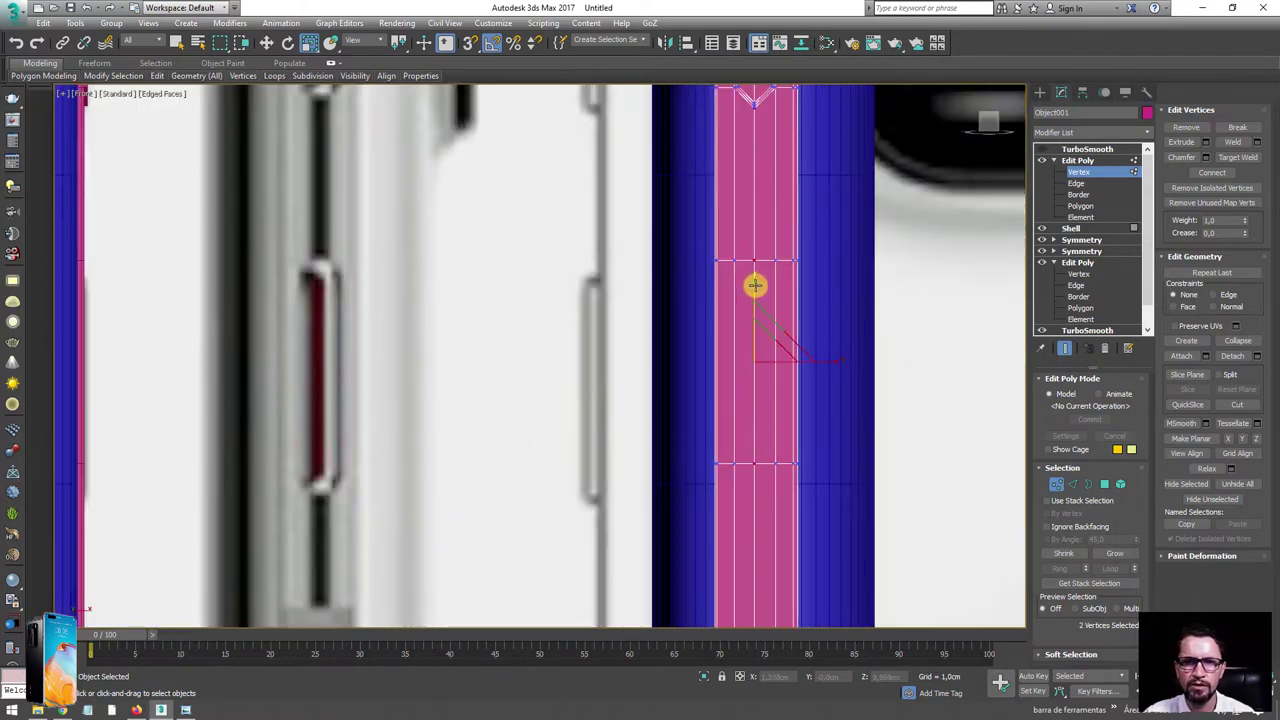
left_click_drag(771, 280, 786, 274)
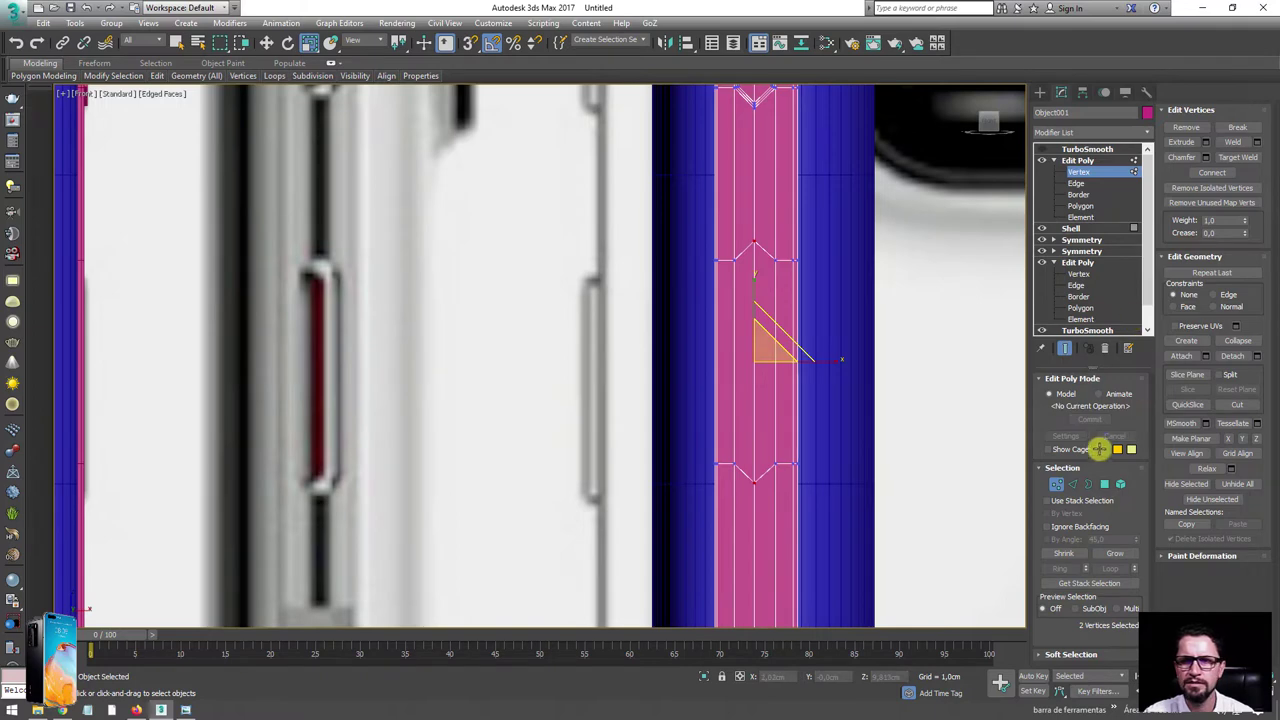
- Select an edge ring on the strip and connect it with a pinch of 39
left_click(1071, 486)
left_click(775, 394)
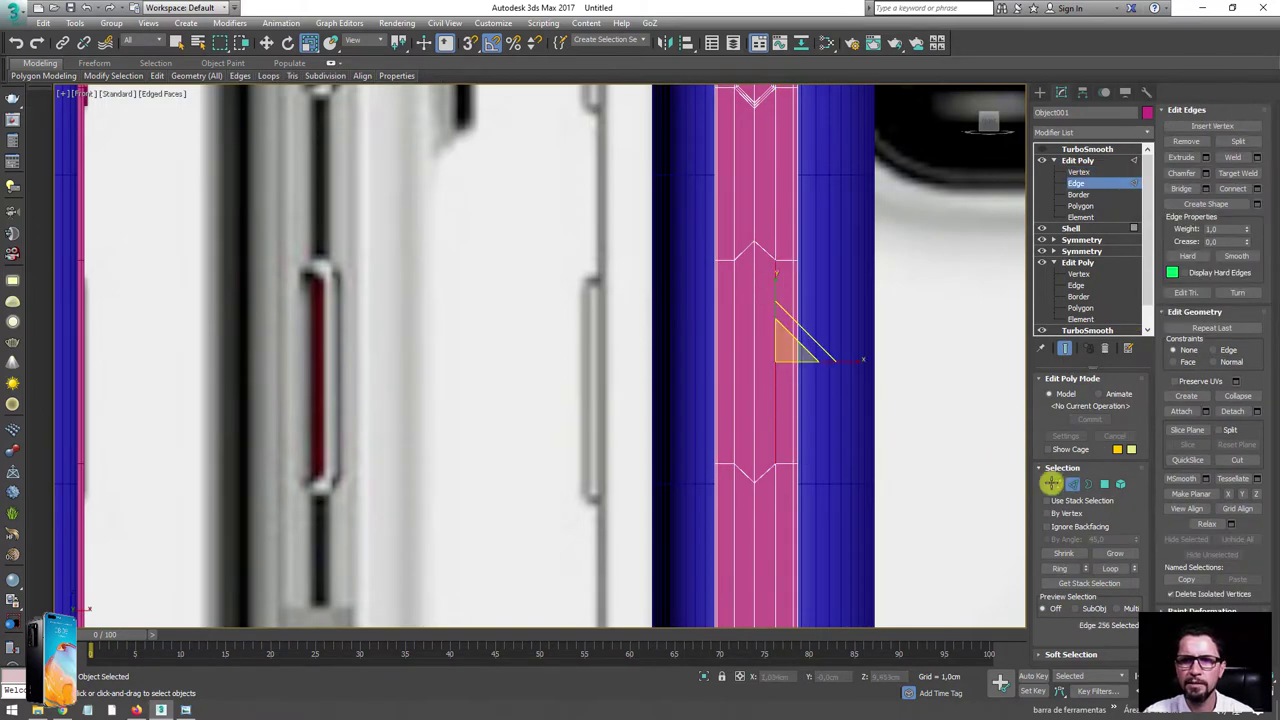
left_click(1060, 567)
left_click(1256, 188)
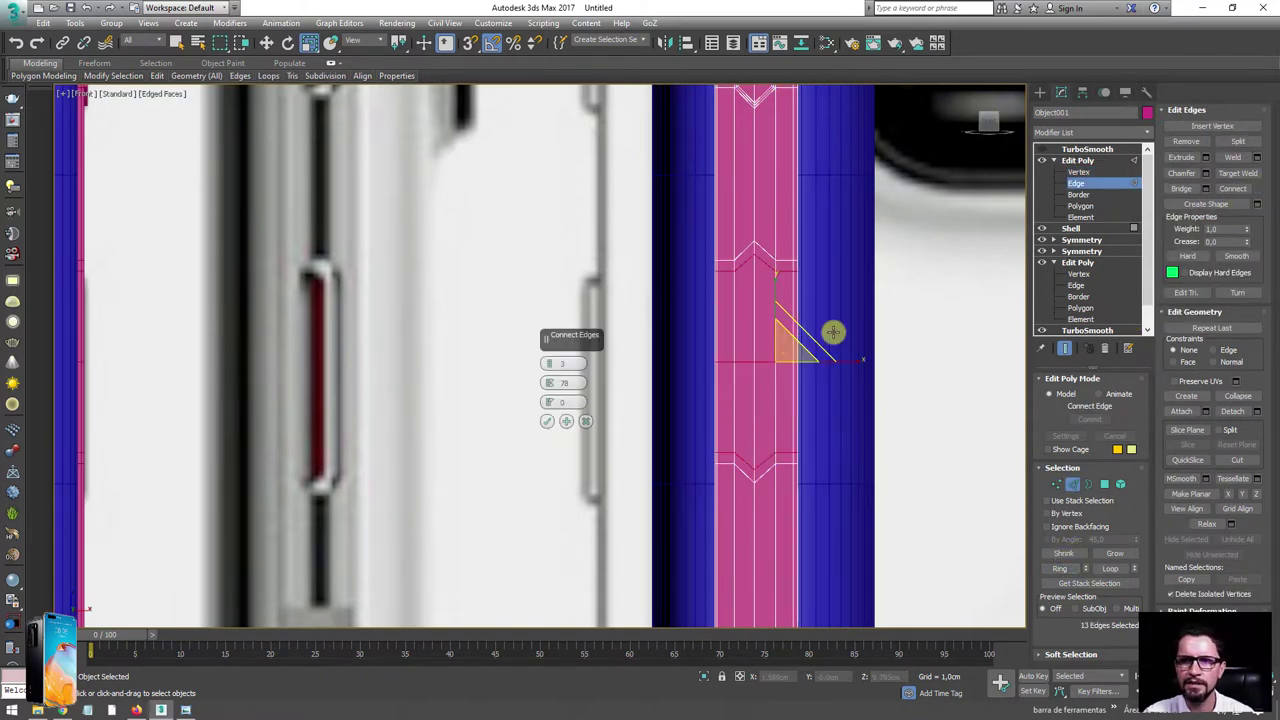
left_click_drag(564, 371, 552, 427)
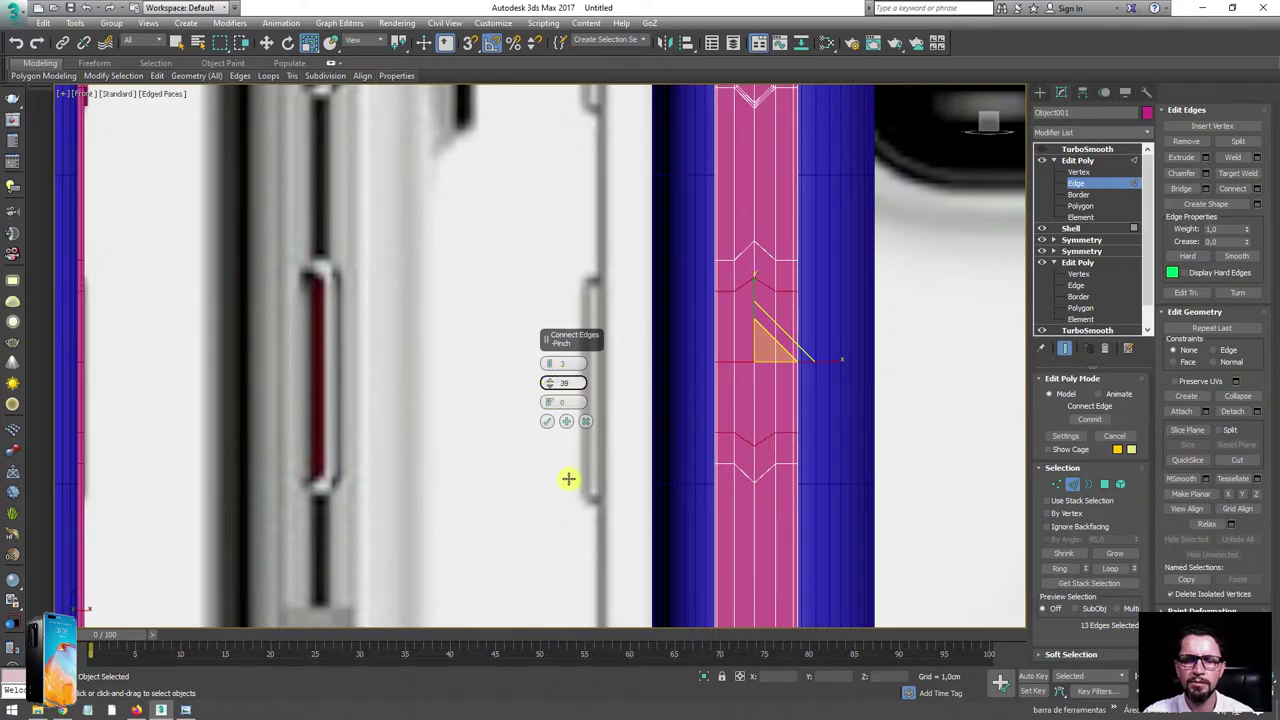
left_click(552, 427)
- Select the four outline parts of the new lower groove
left_click(754, 334)
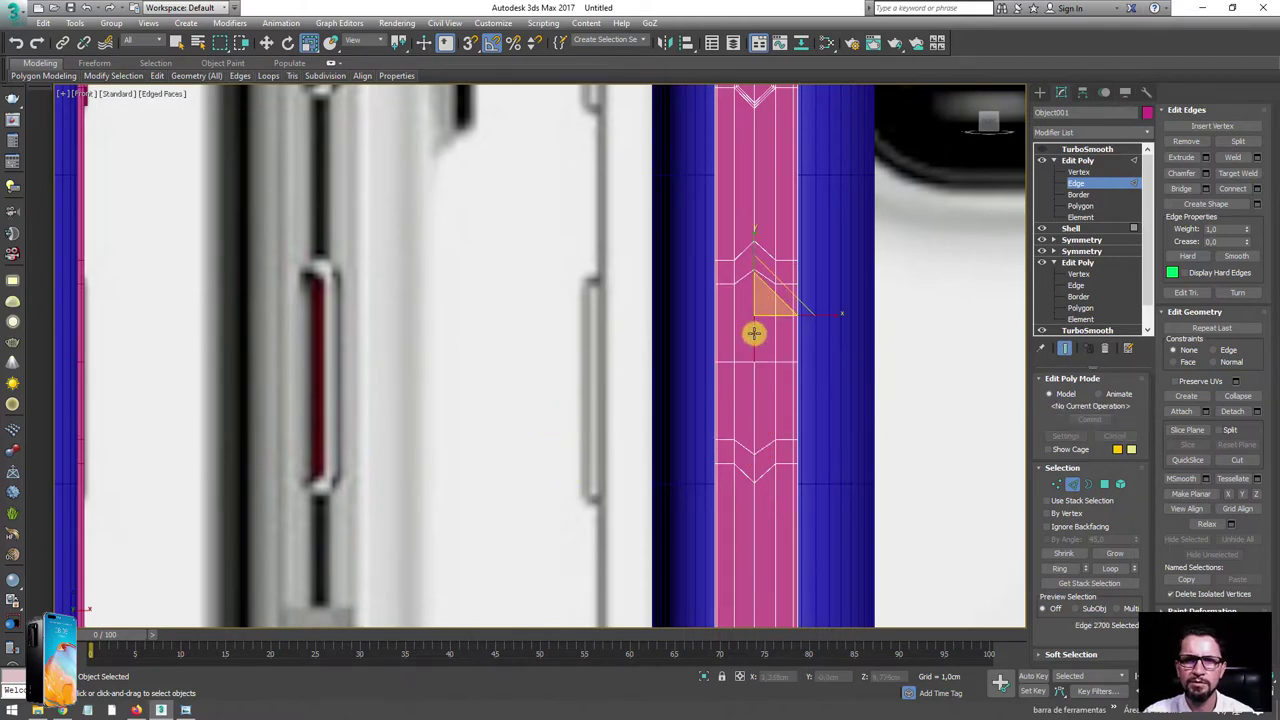
left_click(756, 300, "ctrl")
left_click(752, 263, "ctrl")
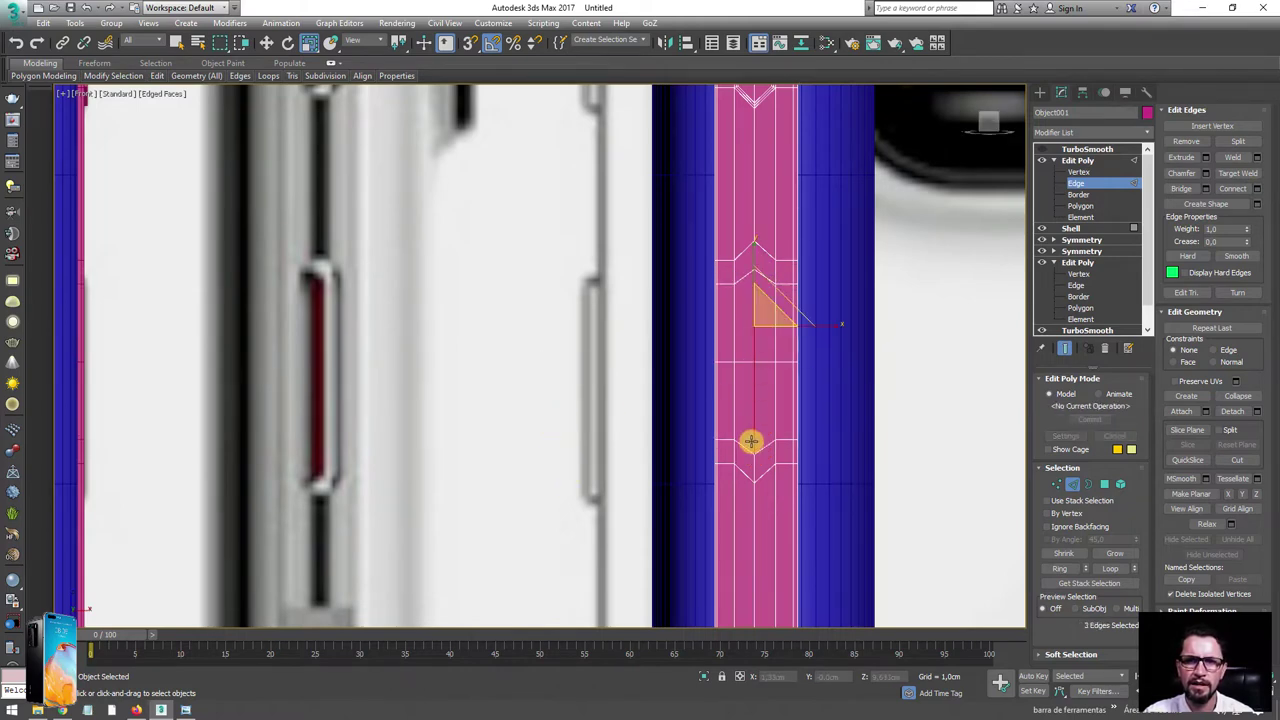
left_click(754, 461, "ctrl")
- Inset the lower groove's selected polygons to add an inner border
left_click(1104, 484, "ctrl")
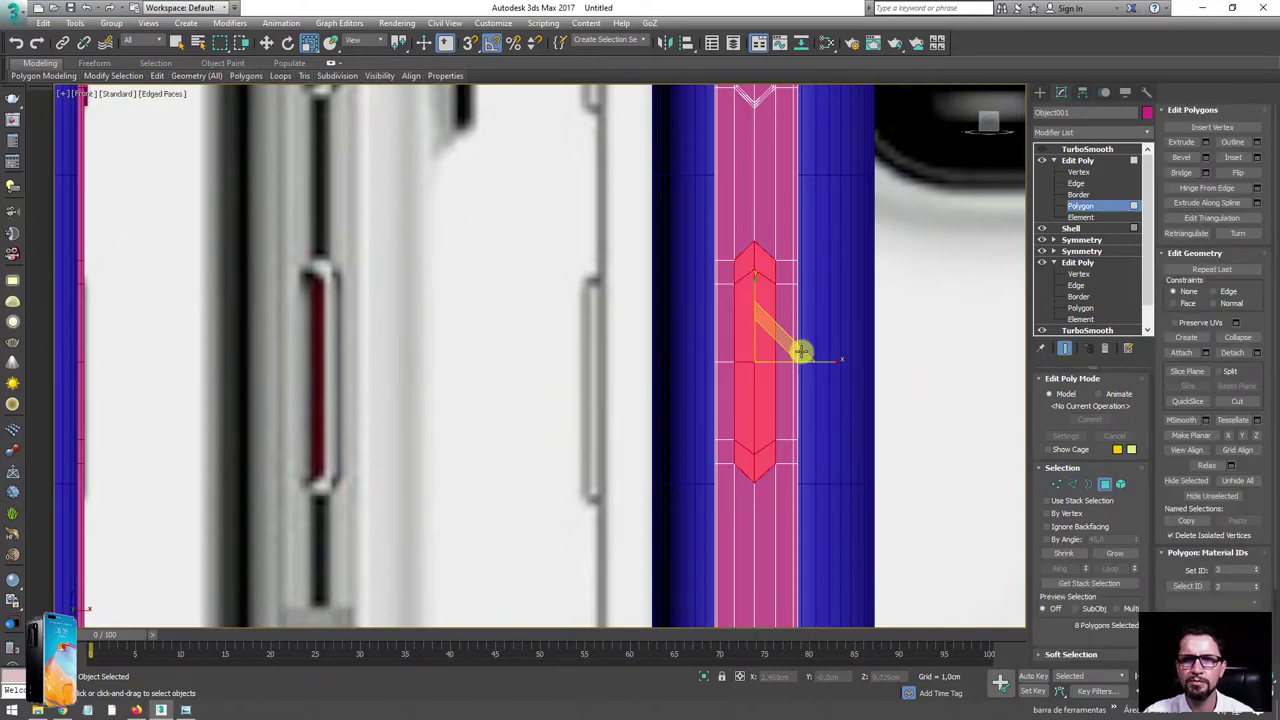
middle_click_drag(803, 349, 786, 331, "alt")
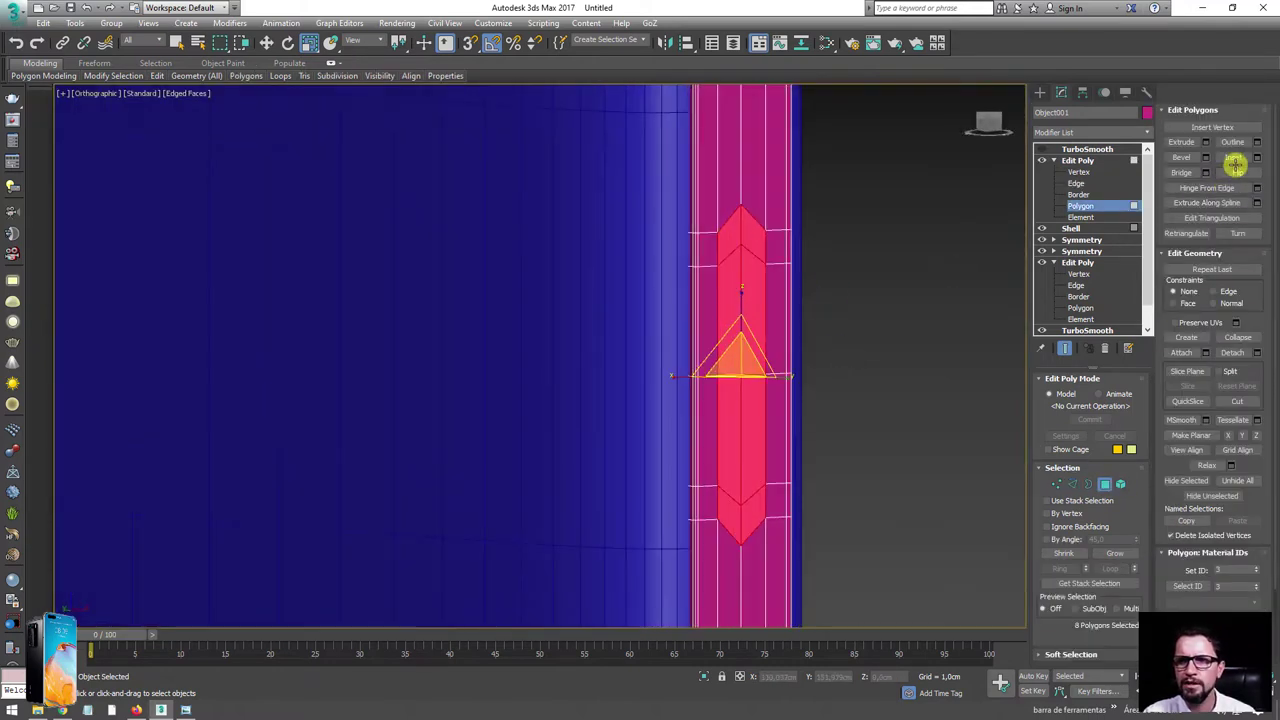
left_click(1233, 157)
scroll(814, 263, "up", 2)
scroll(814, 263, "up", 2)
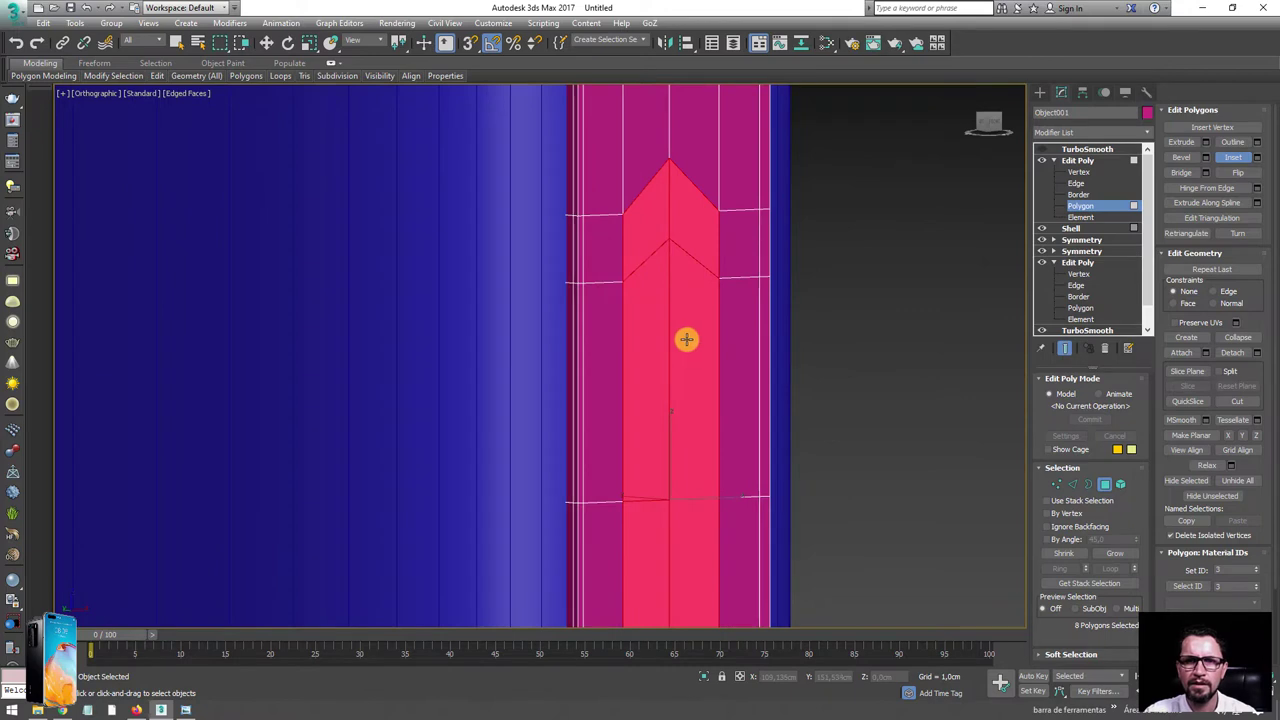
left_click_drag(686, 339, 686, 331)
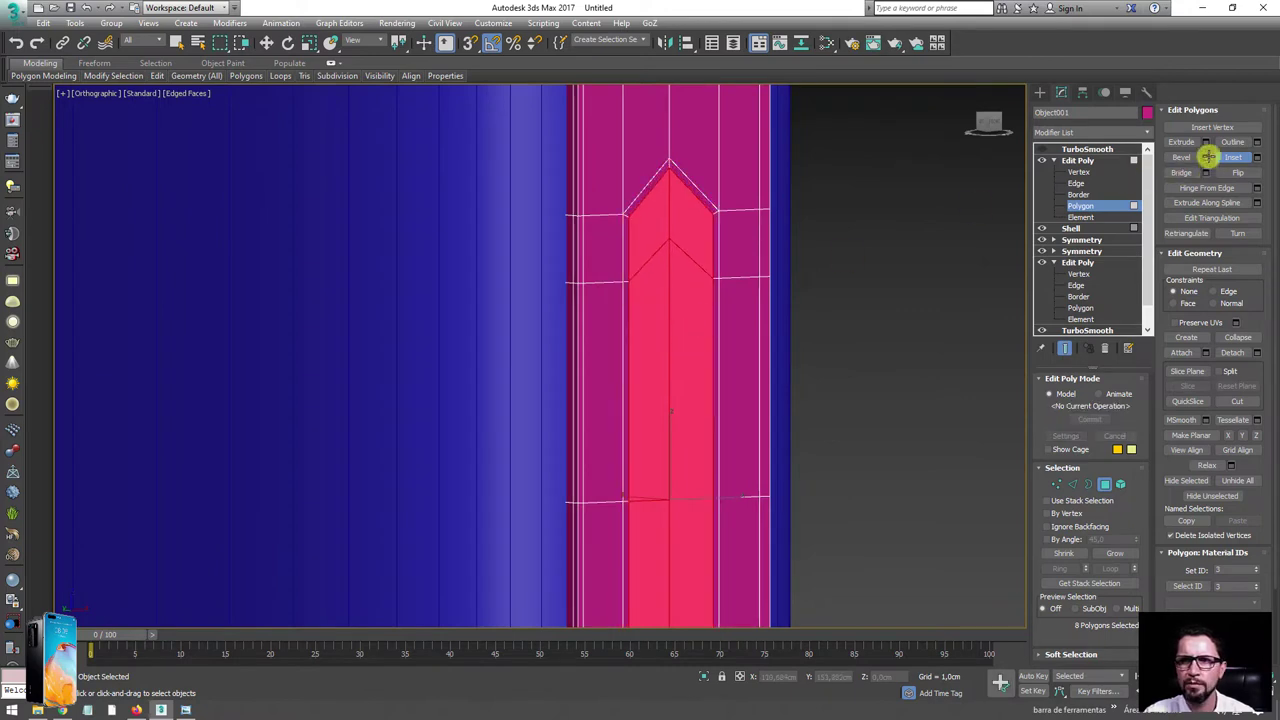
- Extrude the groove faces into the frame and inset them once more
left_click(1181, 142)
mouse_move(680, 312)
left_mouse_down()
mouse_move(686, 300)
mouse_move(688, 314)
left_mouse_up()
mouse_move(688, 314)
middle_mouse_down("alt")
mouse_move(706, 311)
mouse_move(692, 281)
middle_mouse_up("alt")
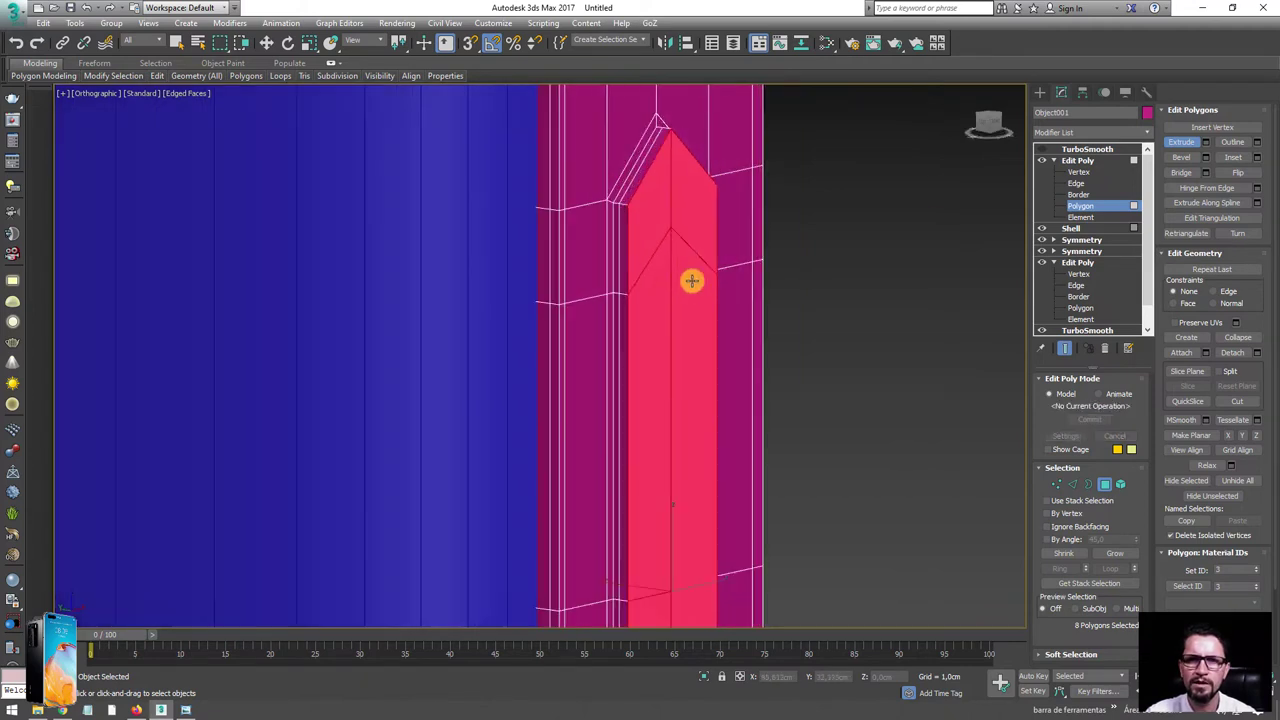
left_click(1233, 157)
left_click_drag(710, 291, 706, 289)
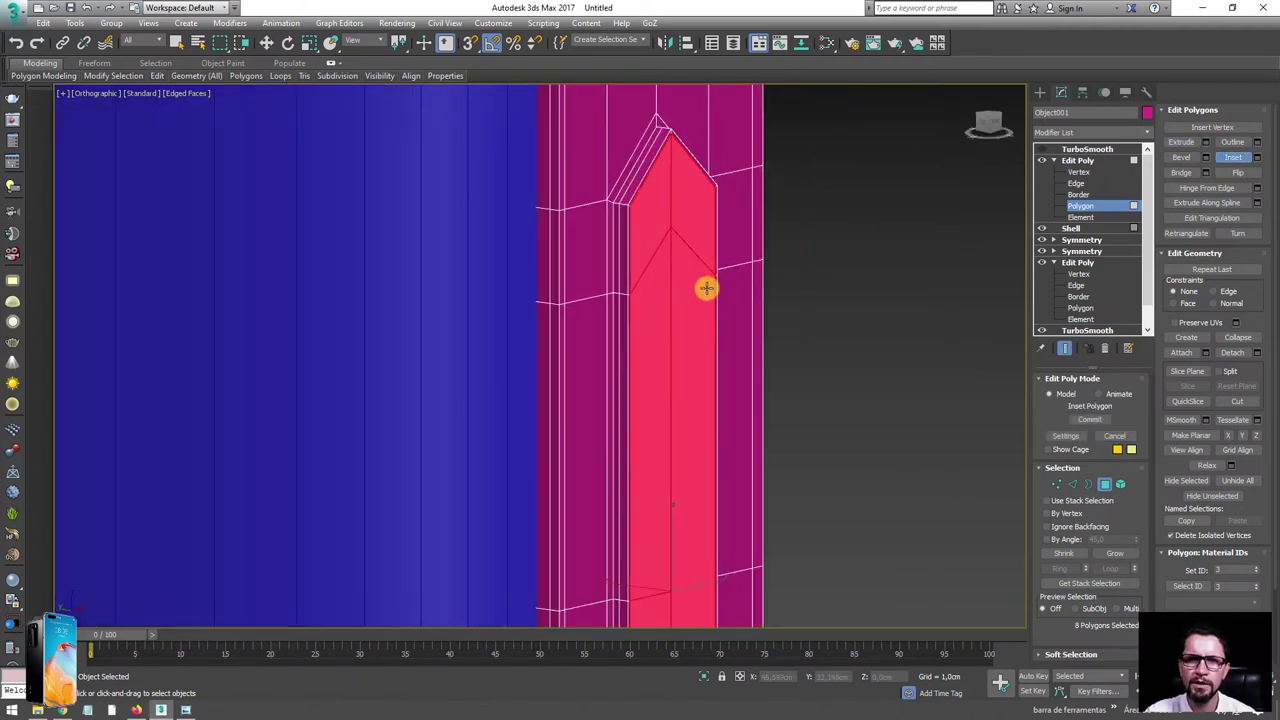
left_click(1078, 160)
- Turn on the TurboSmooth display for the frame and hide edged faces
left_click(1085, 149)
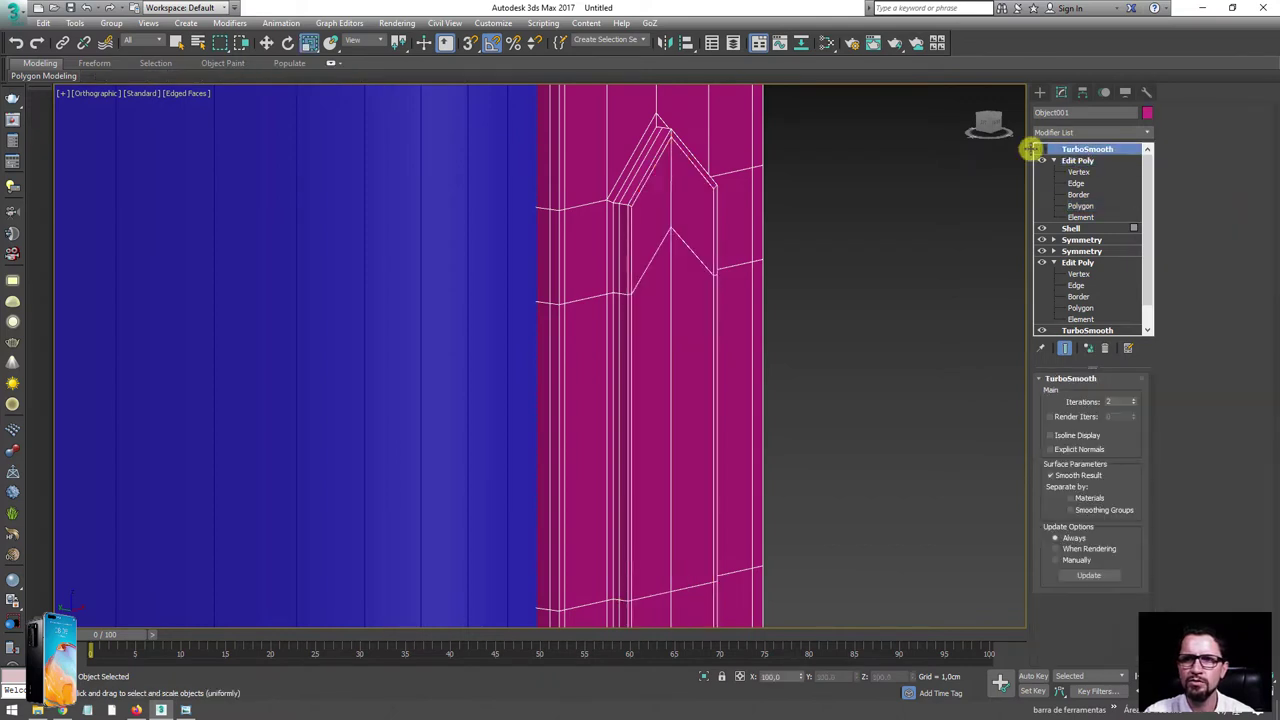
left_click(1042, 149)
scroll(651, 203, "down", 2)
key("F4")
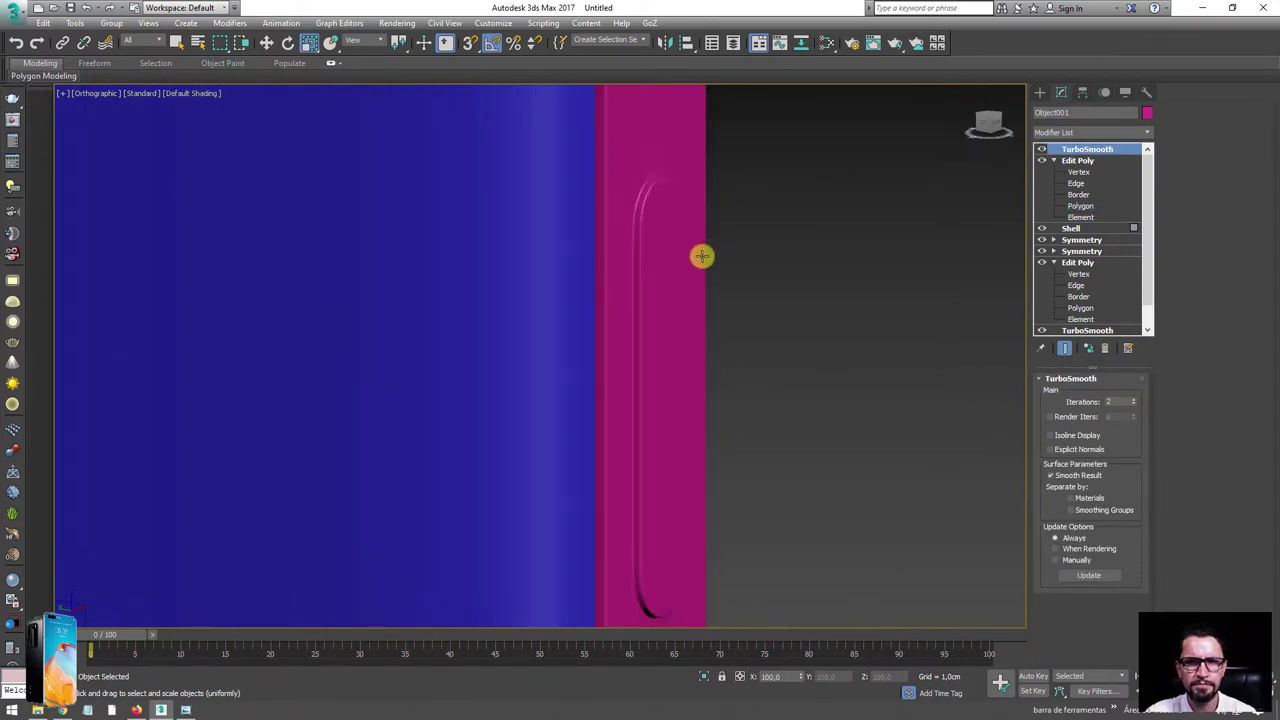
scroll(700, 254, "down", 1)
scroll(620, 330, "down", 2)
- Orbit out to the FRONT/BACK reference board and select the Box002 plate
mouse_move(402, 322)
middle_mouse_down("alt")
mouse_move(397, 366)
mouse_move(614, 309)
mouse_move(688, 339)
mouse_move(746, 297)
mouse_move(703, 291)
mouse_move(663, 317)
mouse_move(531, 310)
mouse_move(691, 317)
mouse_move(789, 275)
middle_mouse_up("alt")
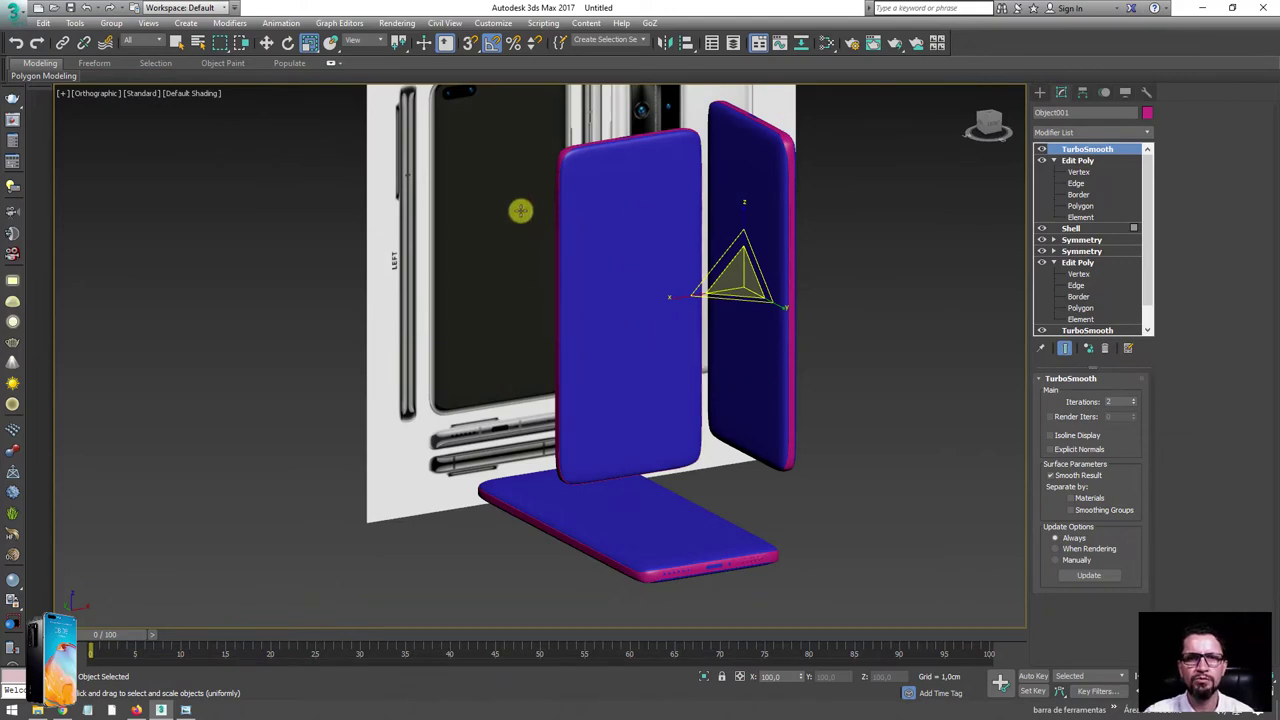
mouse_move(523, 211)
middle_mouse_down("alt")
mouse_move(603, 360)
mouse_move(688, 280)
mouse_move(746, 272)
mouse_move(703, 249)
mouse_move(688, 365)
mouse_move(732, 326)
middle_mouse_up("alt")
scroll(732, 326, "up", 2)
scroll(711, 323, "up", 5)
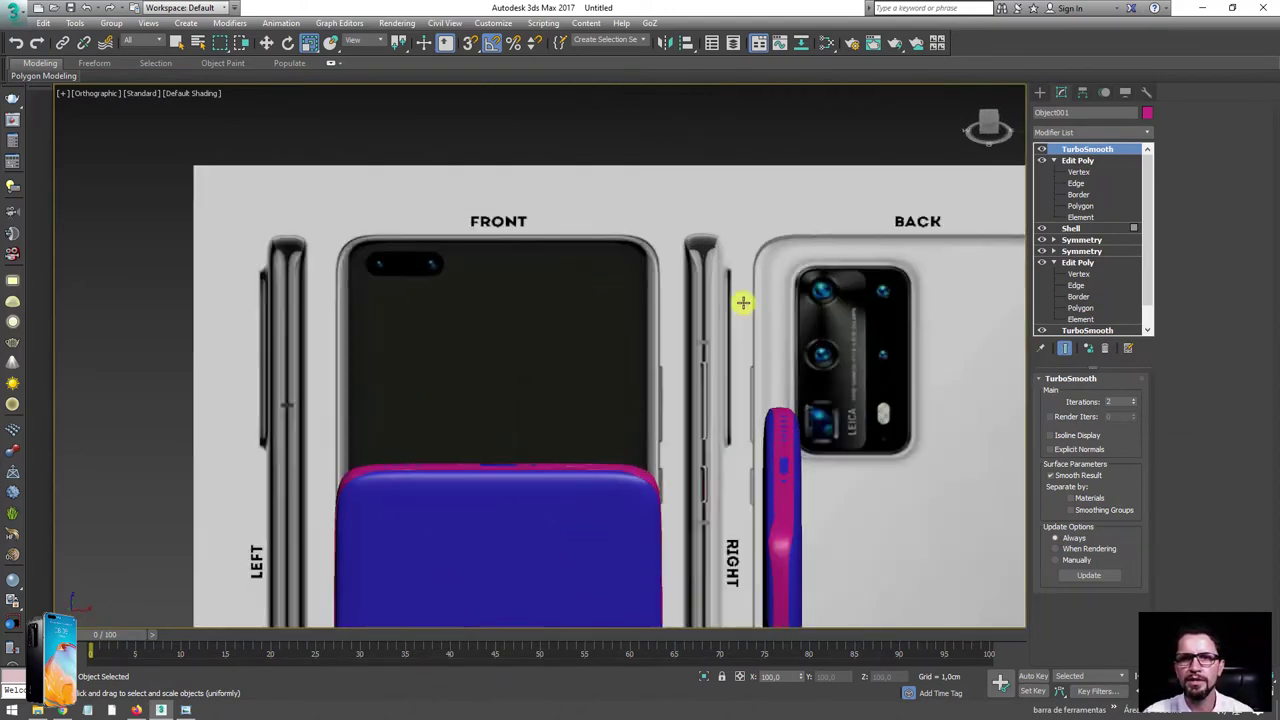
scroll(740, 300, "up", 3)
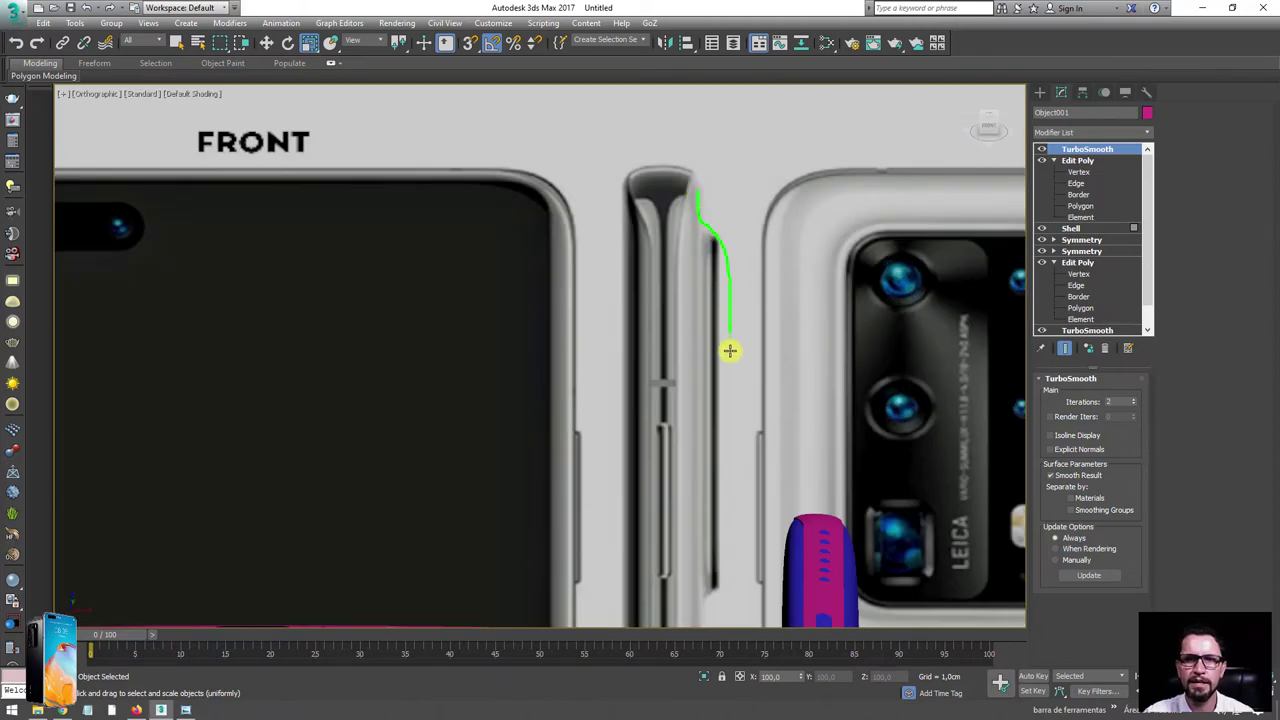
left_click_drag(730, 350, 730, 545)
left_click_drag(702, 607, 704, 612)
scroll(781, 400, "down", 4)
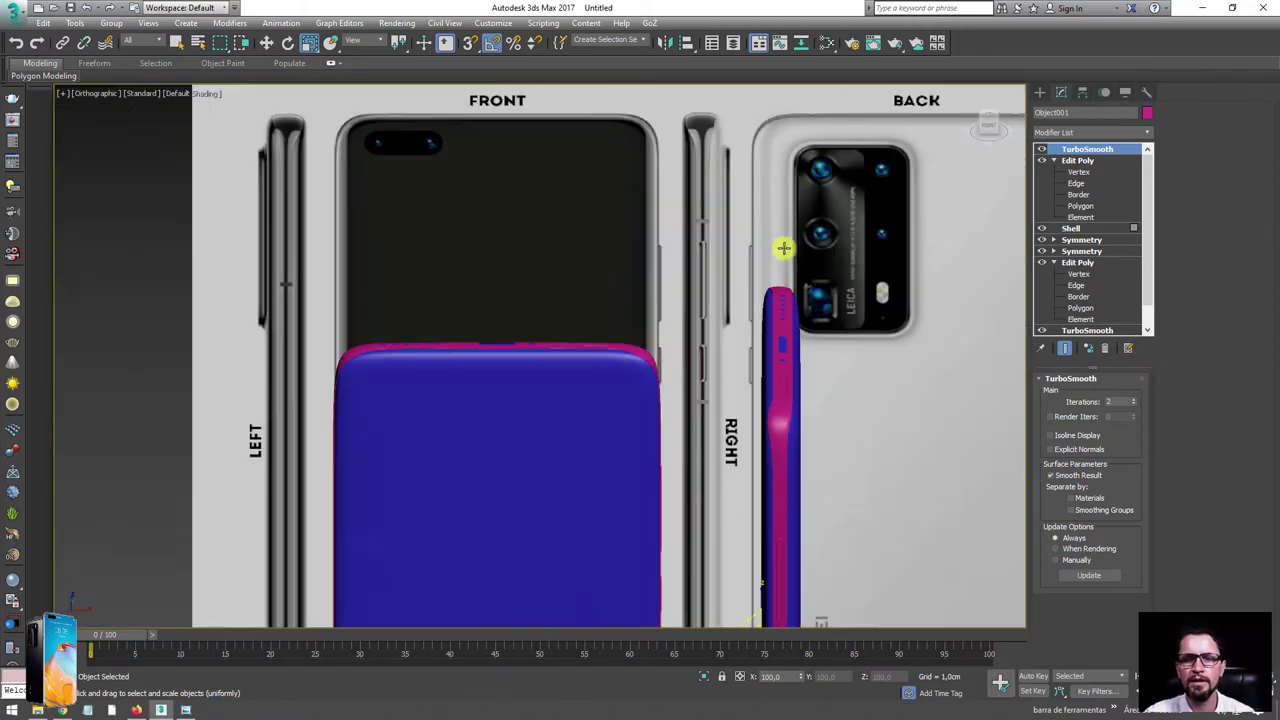
left_click(793, 436)
- Show wireframe edges on the shaded pieces and orbit around the phone parts
key("F4")
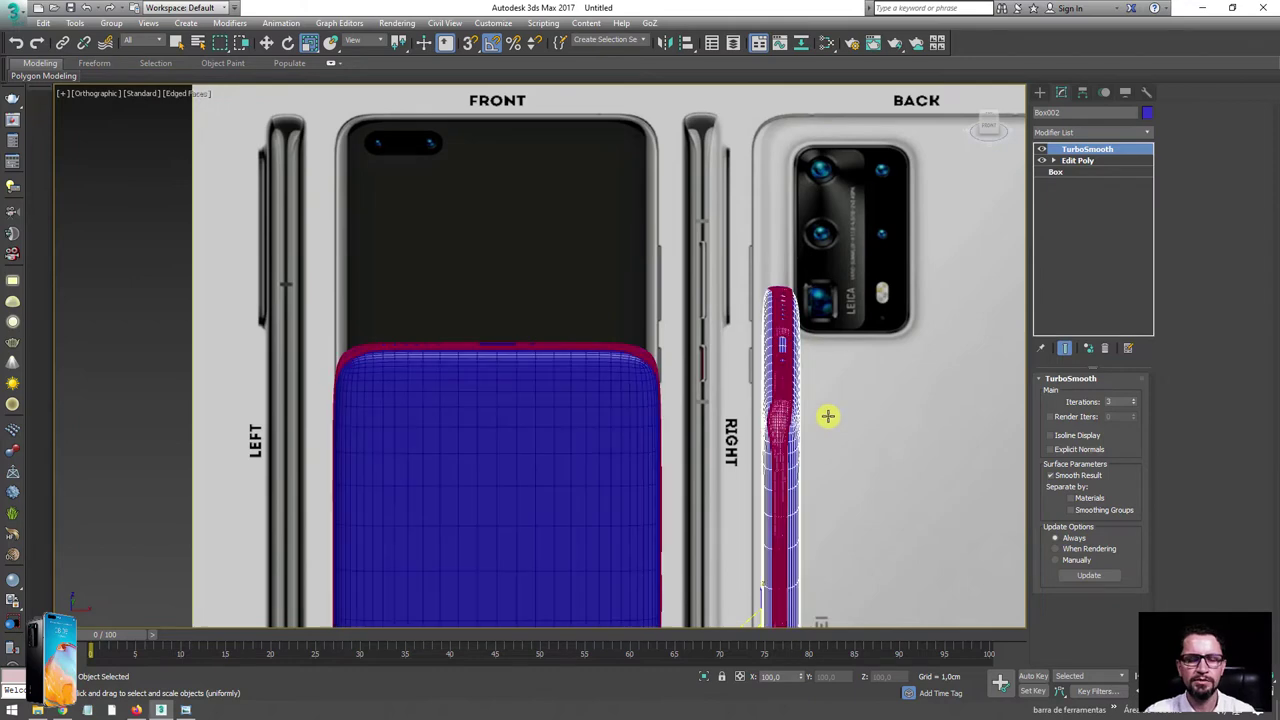
scroll(575, 448, "down", 3)
middle_click_drag(608, 451, 720, 237, "alt")
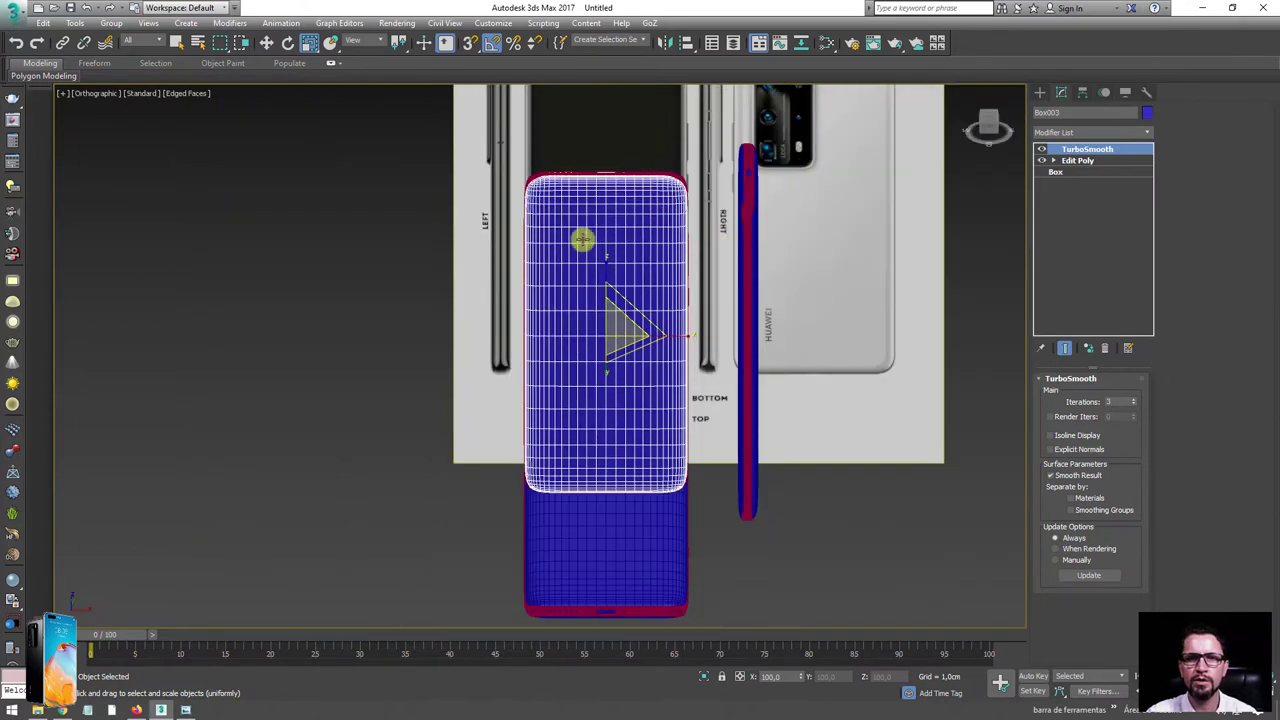
middle_click_drag(582, 240, 608, 300)
left_click(768, 278)
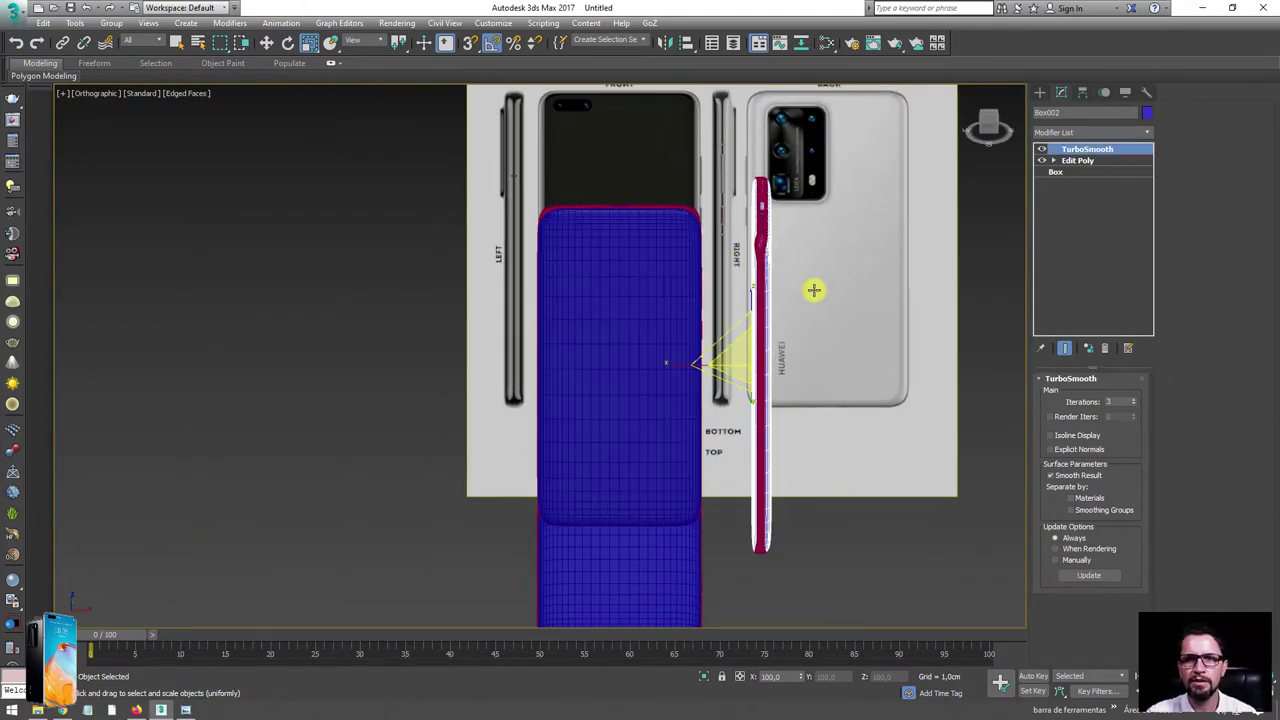
middle_click_drag(814, 289, 622, 250, "alt")
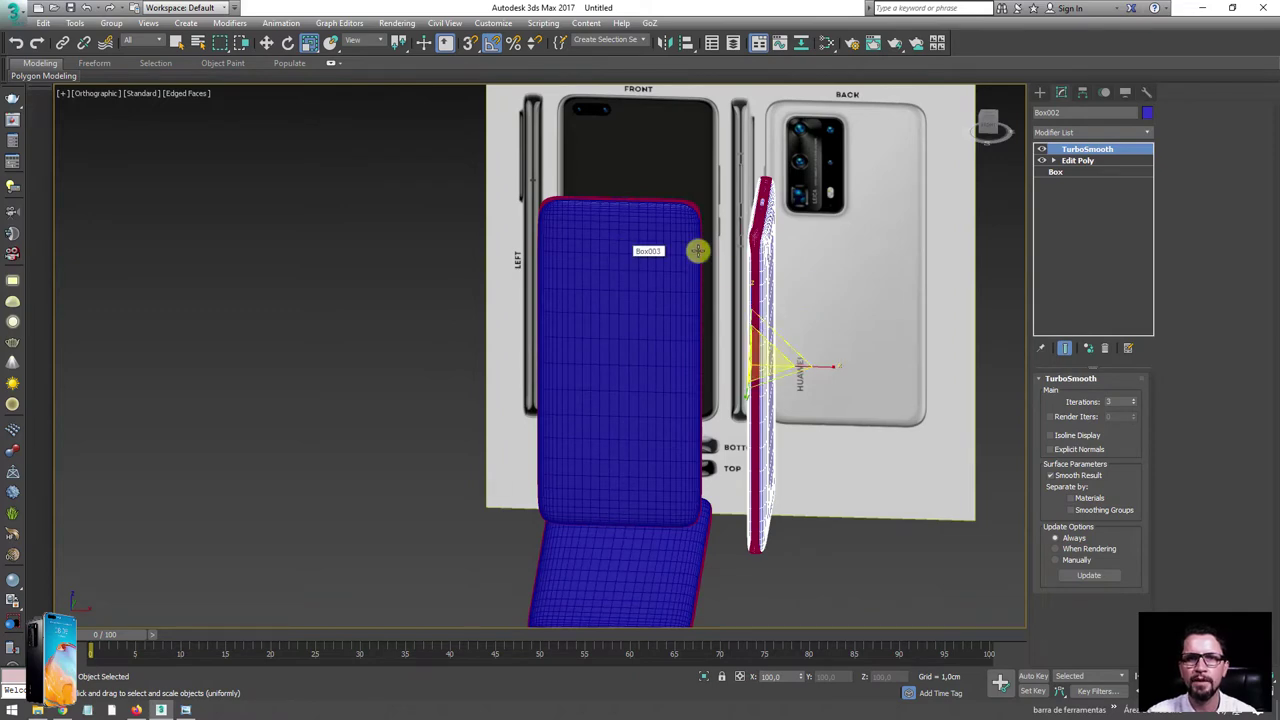
scroll(678, 240, "down", 2)
- Clone the selected plates as an Instance and rotate the copy 180° on Z
left_click(660, 213)
left_click(686, 263, "ctrl")
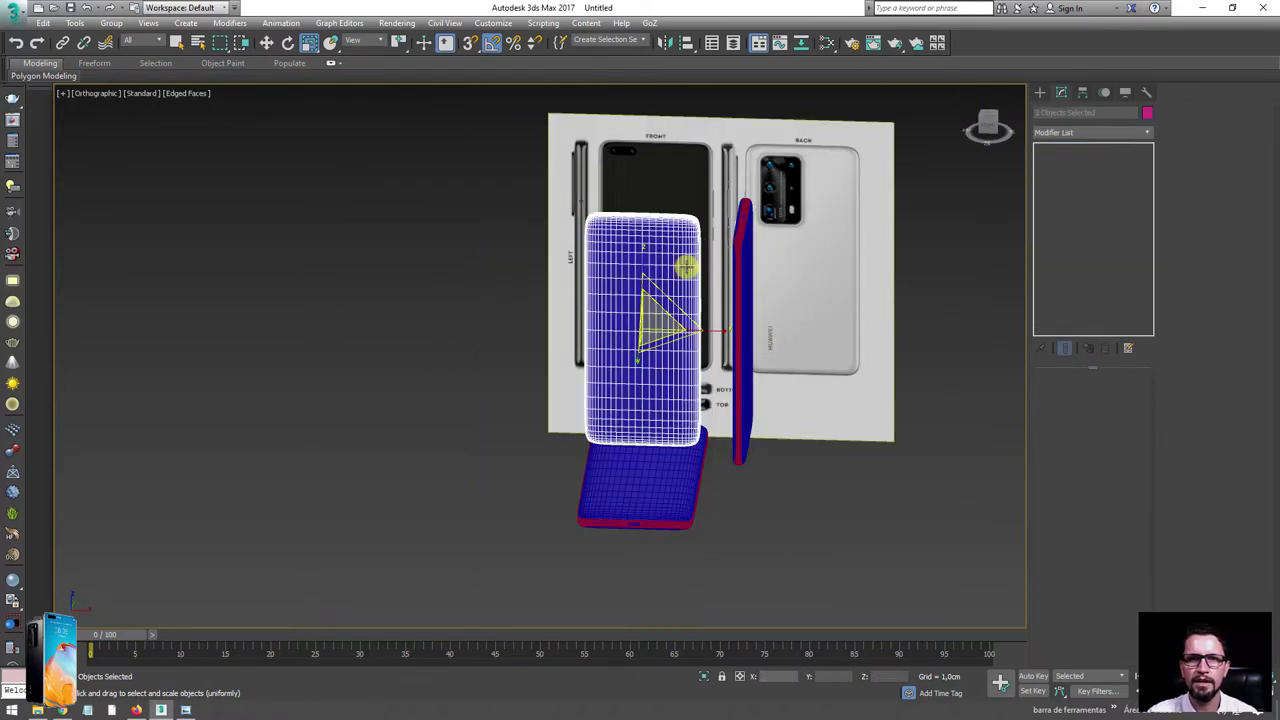
middle_click_drag(686, 263, 687, 252, "alt")
scroll(690, 248, "up", 2)
scroll(685, 320, "down", 6)
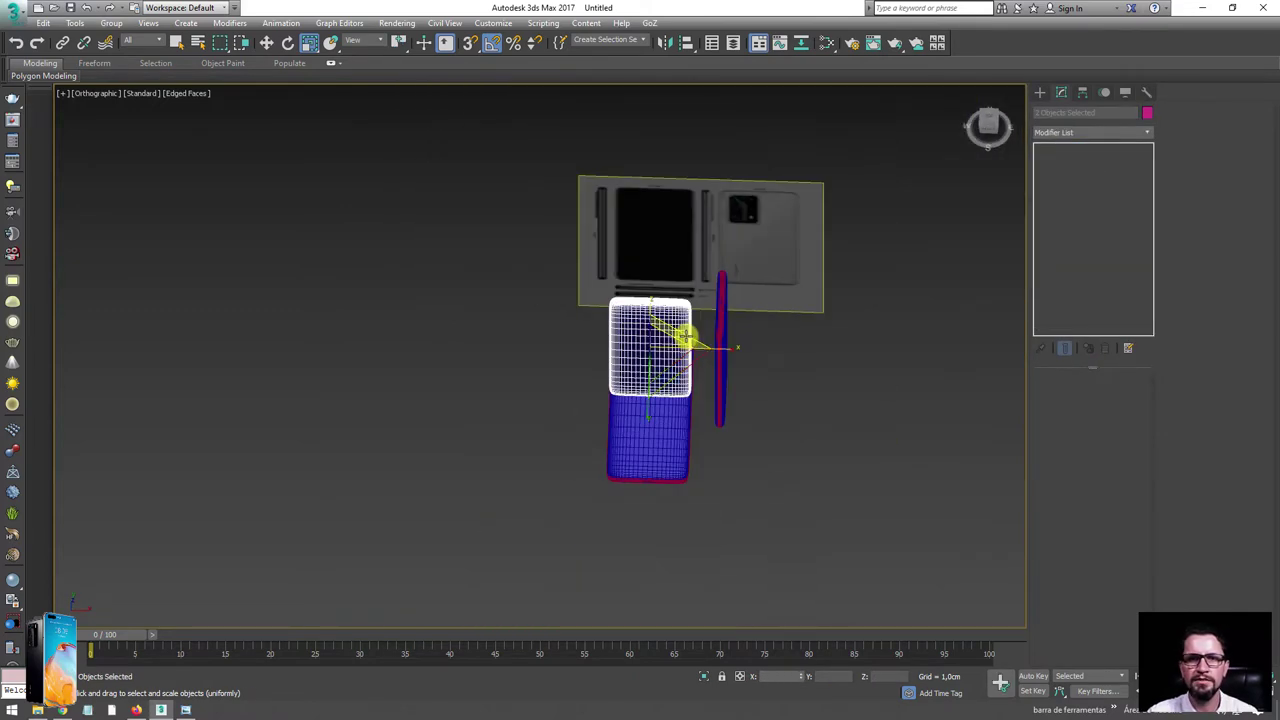
key("w")
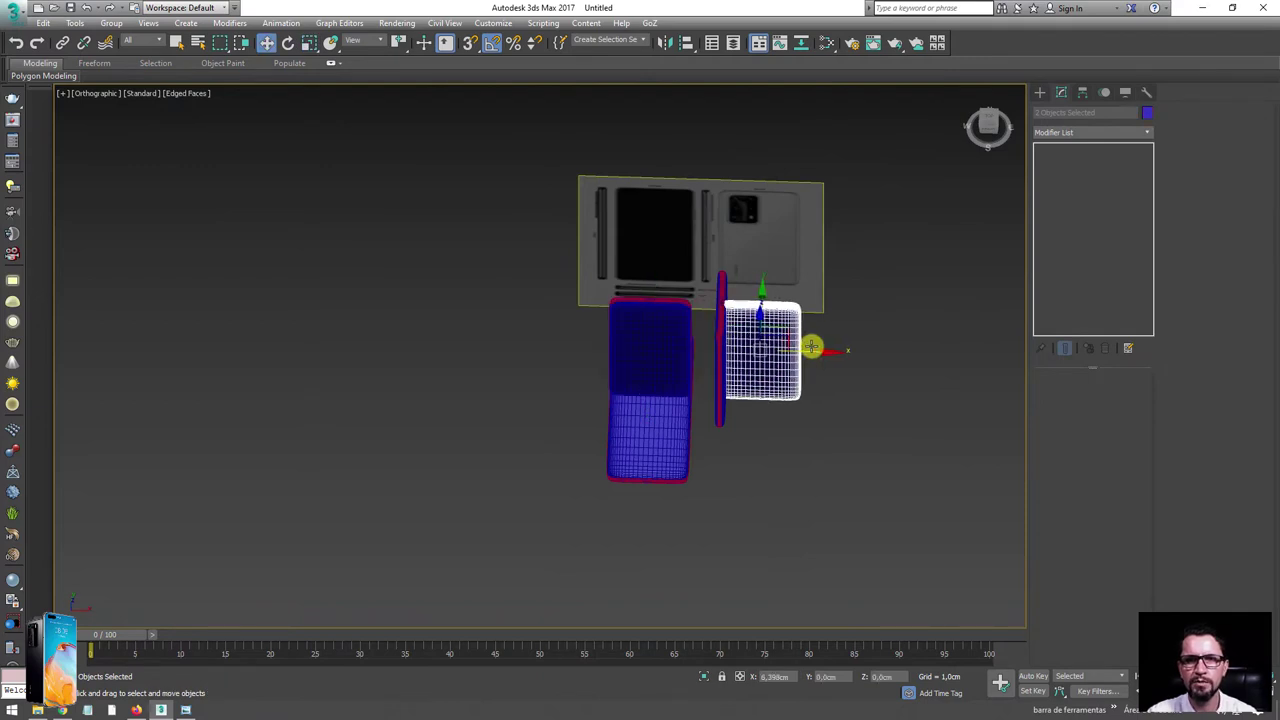
left_click_drag(703, 347, 811, 348, "shift")
left_click(588, 326)
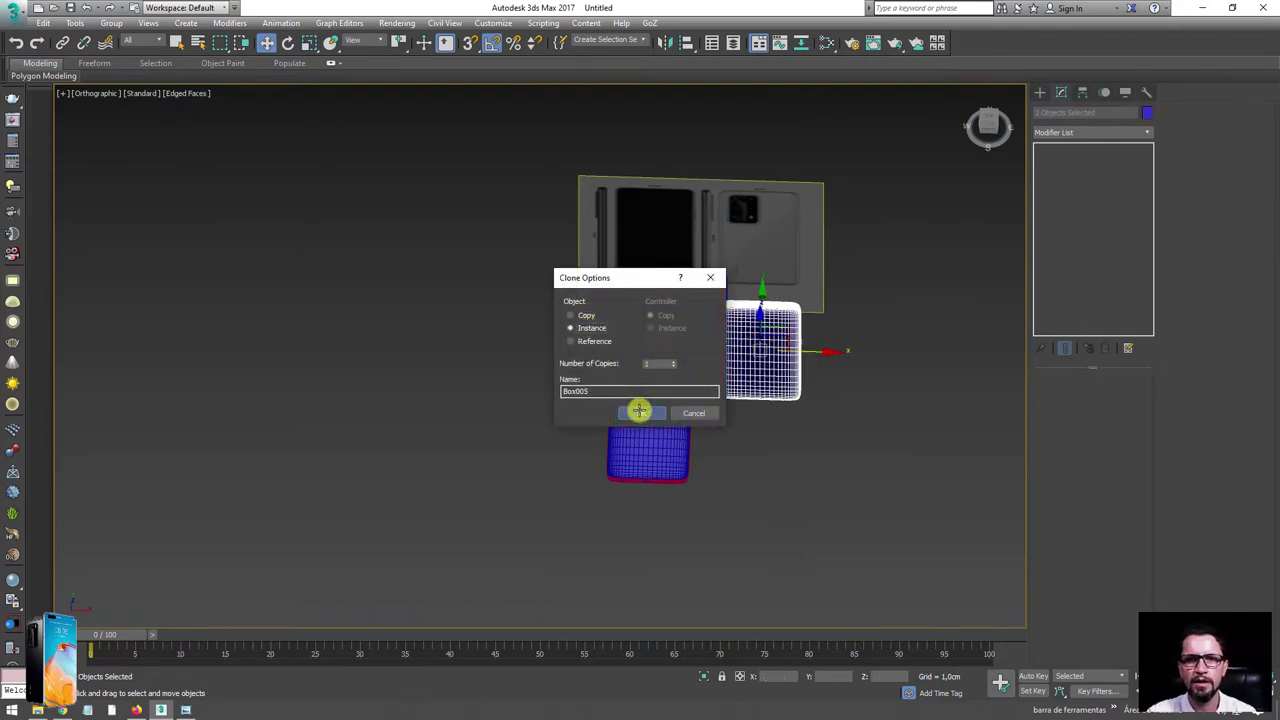
left_click(639, 411)
key("e")
left_click_drag(777, 403, 893, 368)
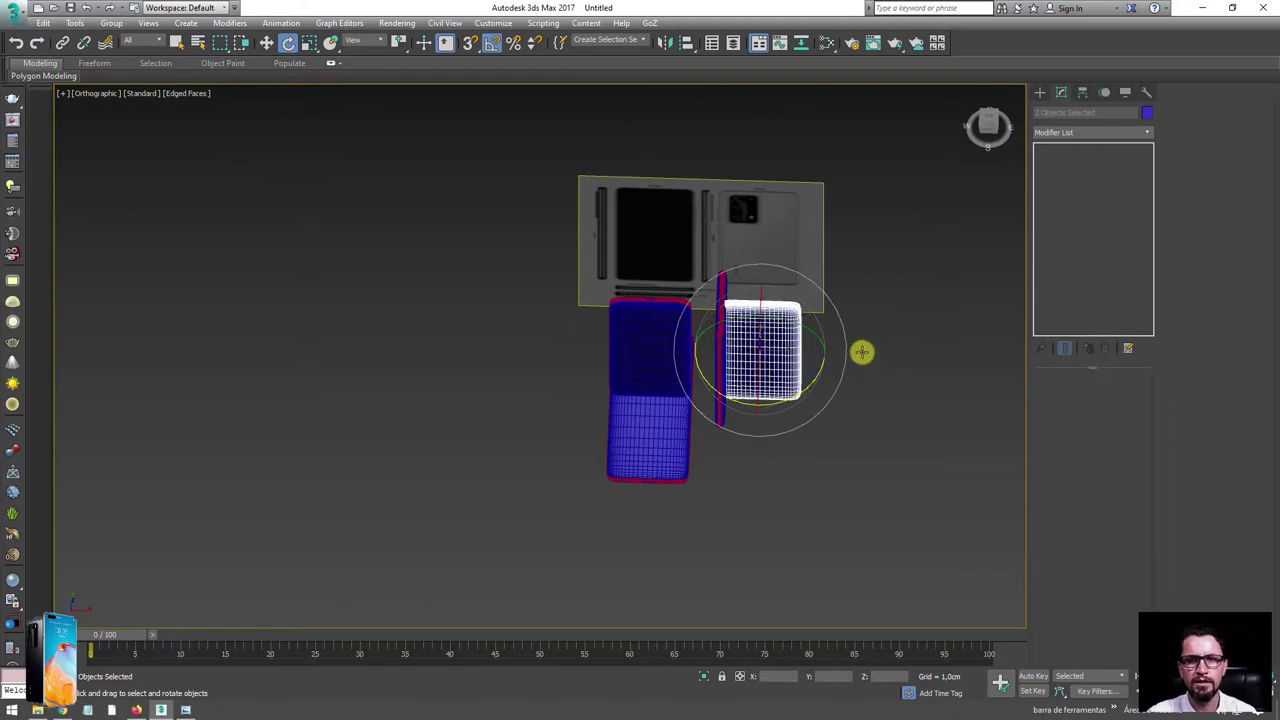
- In Front view, move the back plate over BACK and the side piece onto RIGHT
key("f")
scroll(866, 331, "down", 3)
middle_click_drag(866, 331, 769, 386)
key("w")
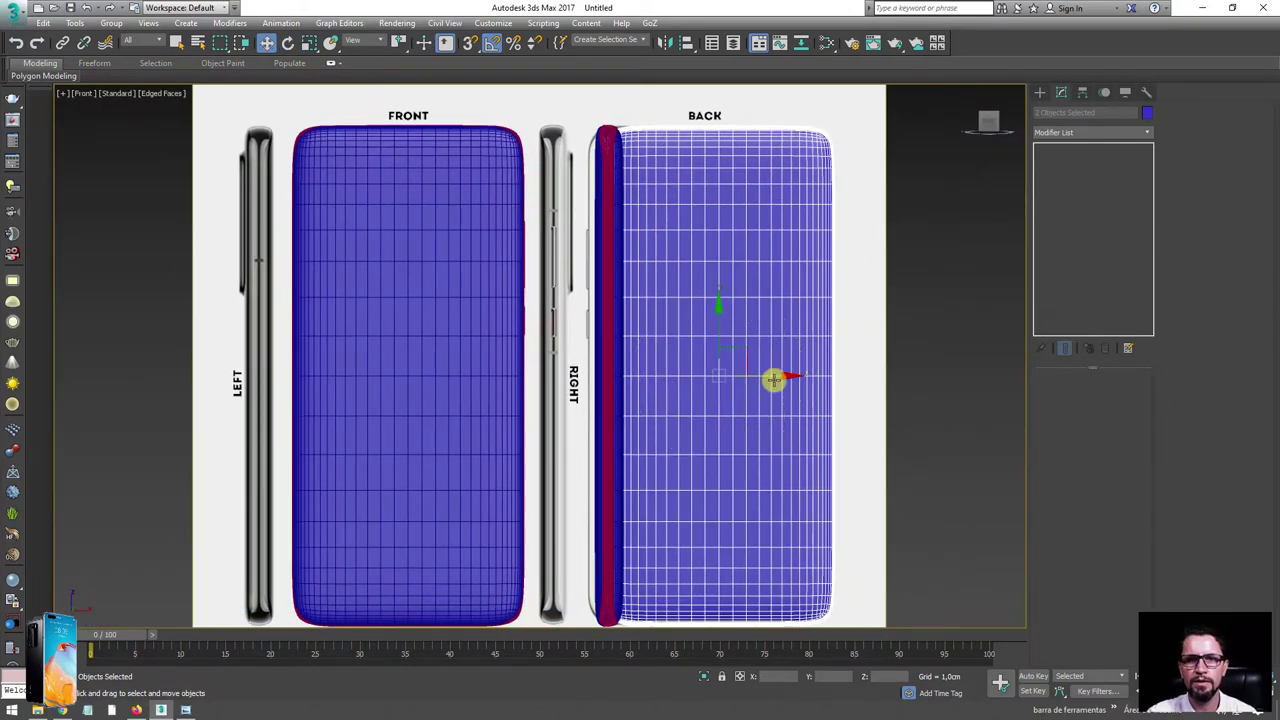
left_click_drag(774, 380, 722, 363)
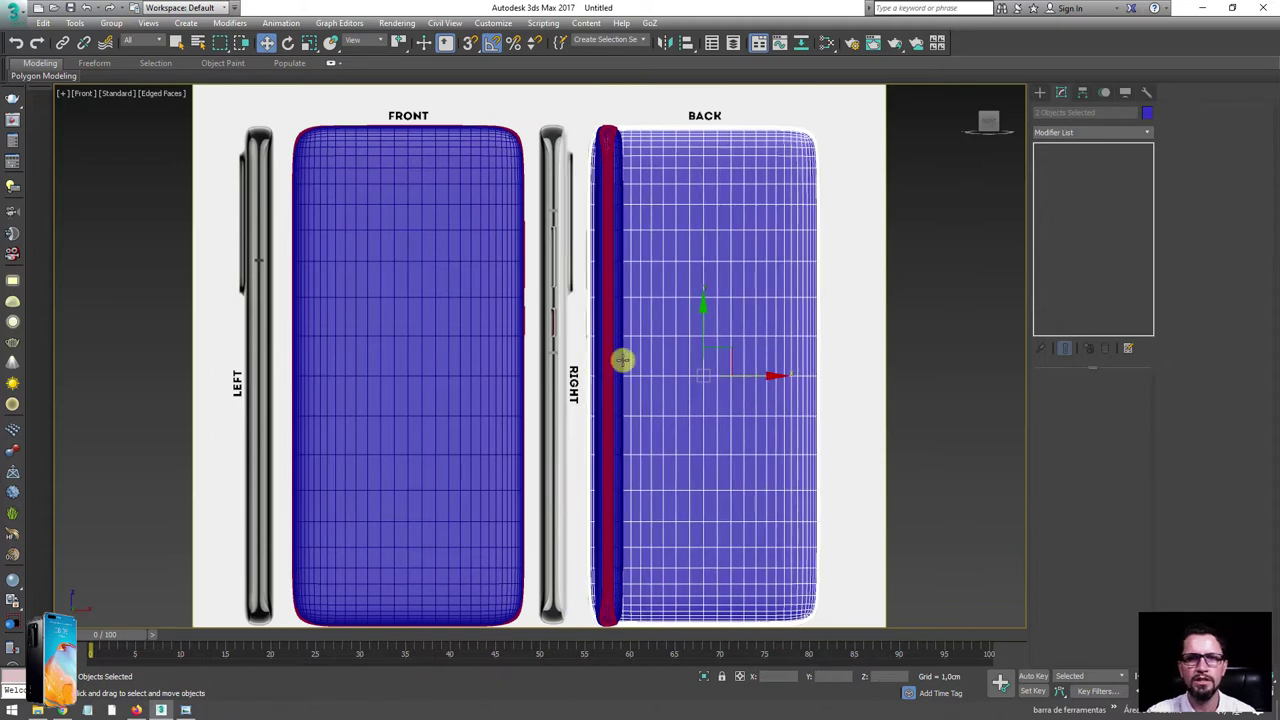
left_click(619, 360)
left_click_drag(651, 374, 597, 378)
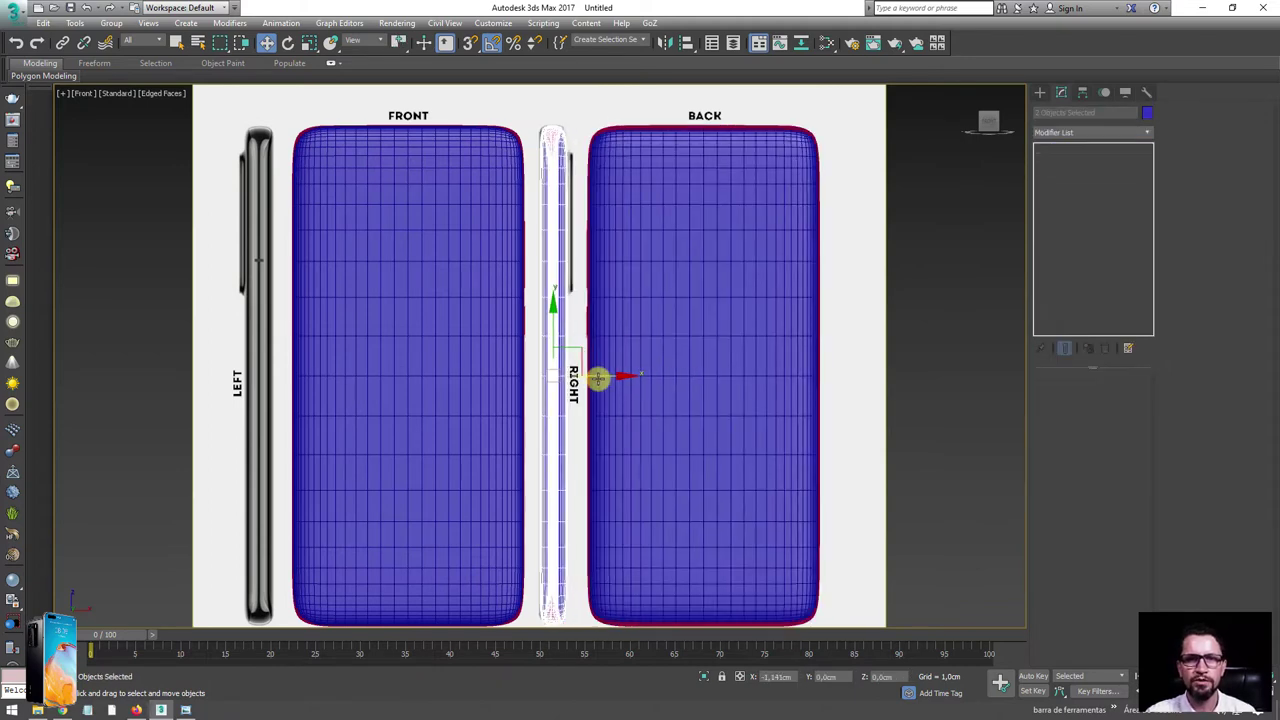
left_click(660, 230)
scroll(680, 205, "up", 2)
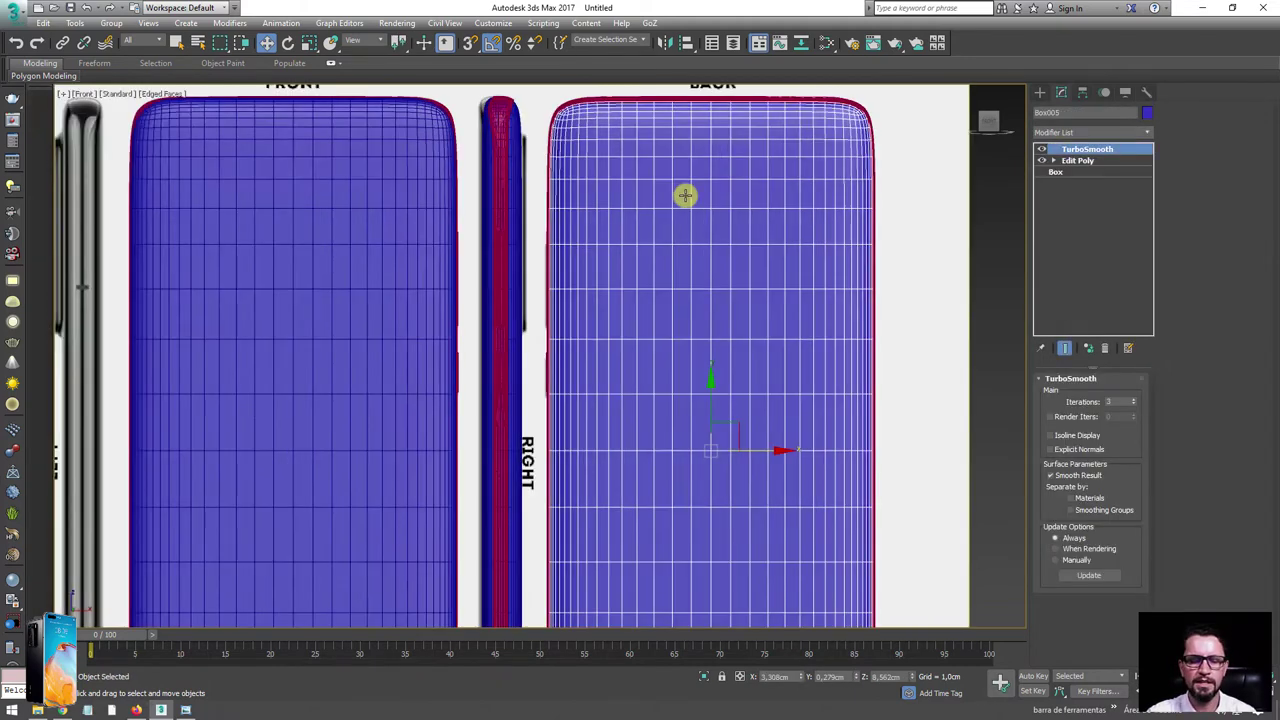
scroll(640, 170, "up", 3)
scroll(663, 247, "down", 2)
- Turn on See-Through in the back plate's Object Properties
right_click(686, 259)
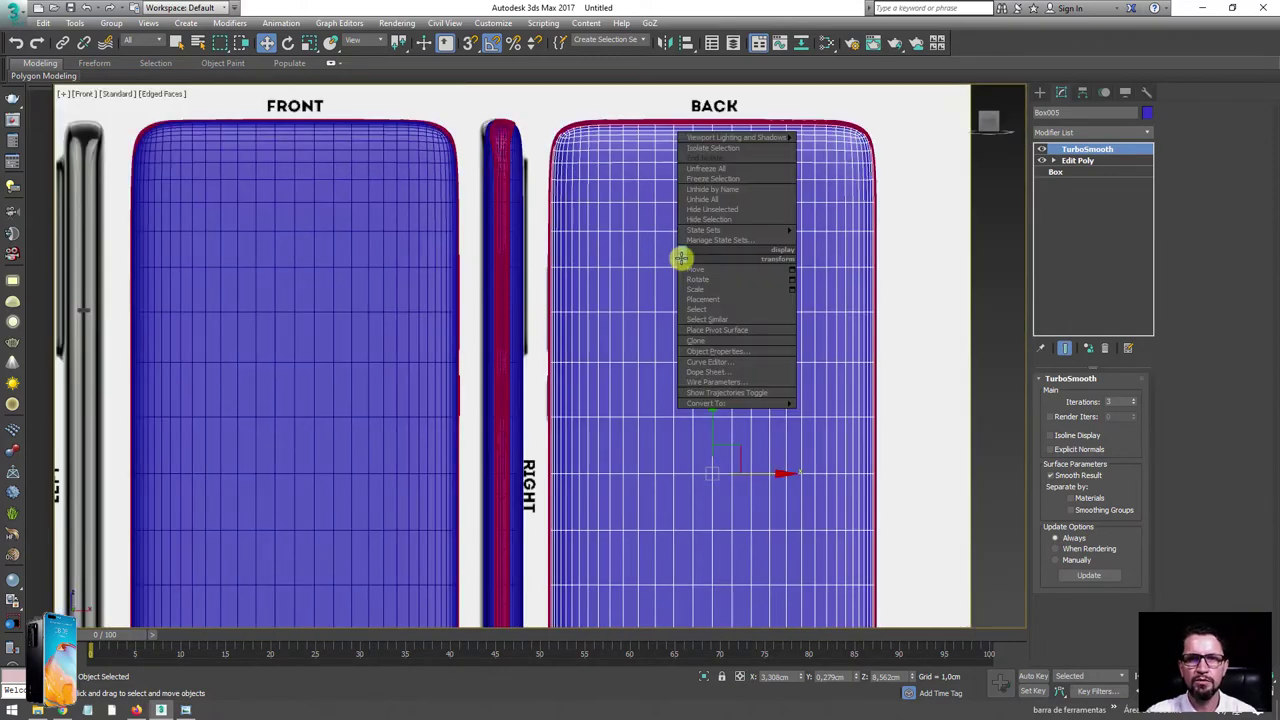
left_click(708, 338)
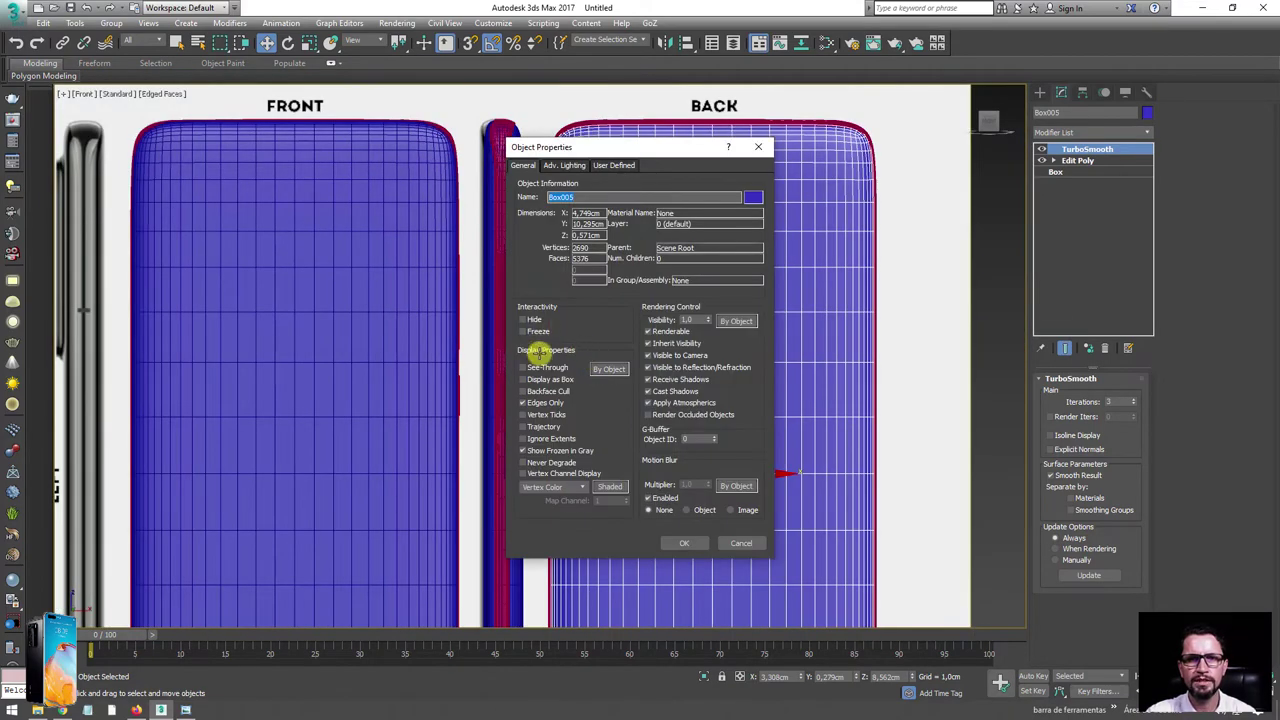
left_click(531, 366)
left_click(684, 541)
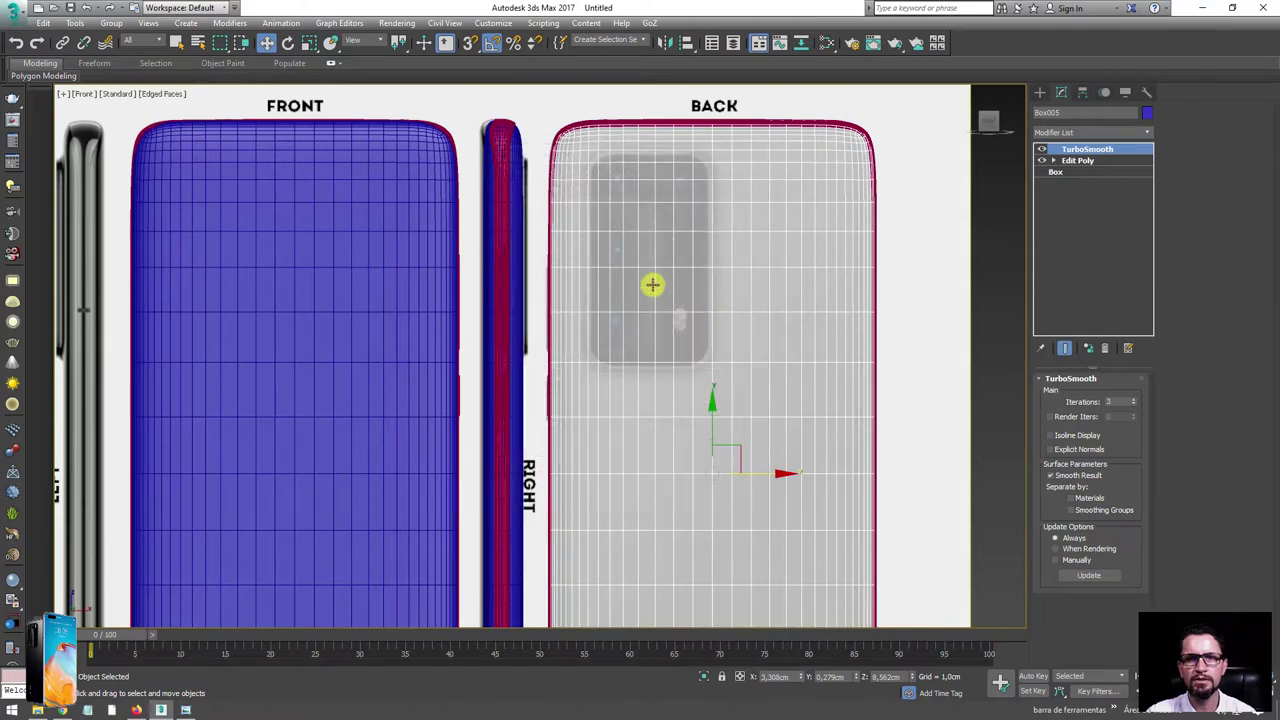
scroll(651, 283, "up", 2)
scroll(634, 286, "down", 2)
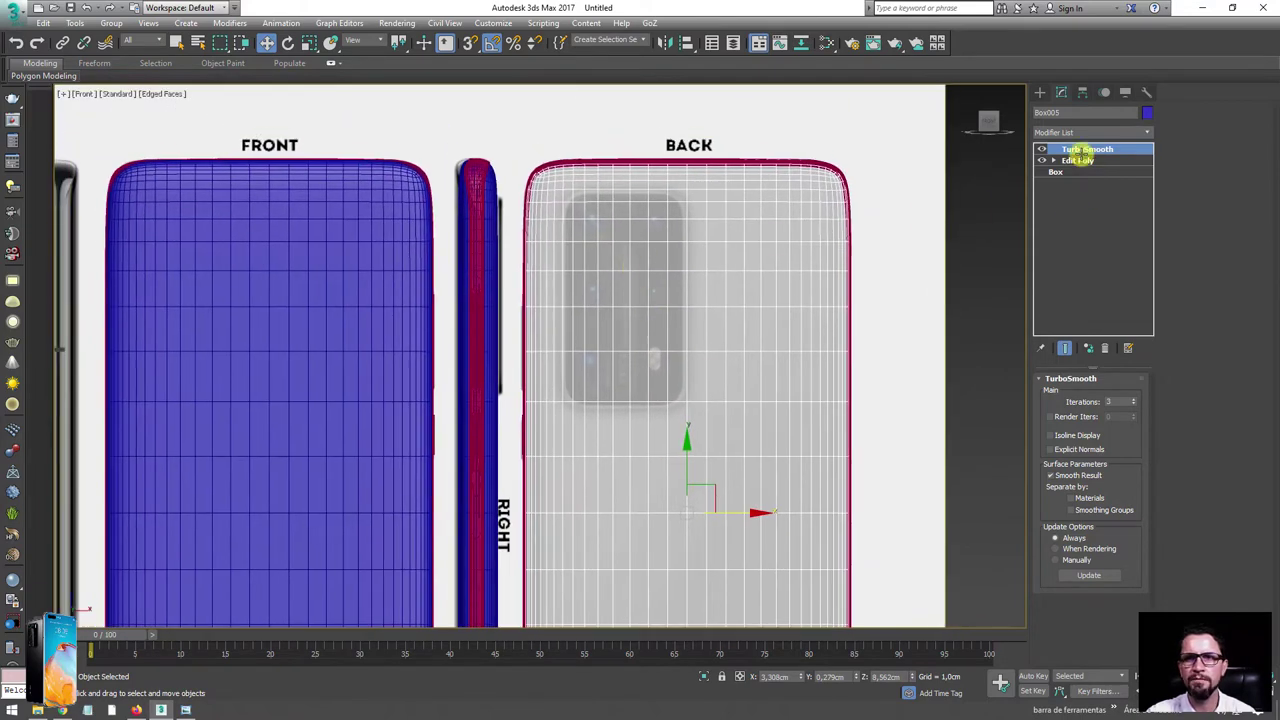
- Toggle TurboSmooth on and off to compare meshes, then set Iterations to 1
left_click(1041, 148)
left_click(1041, 148)
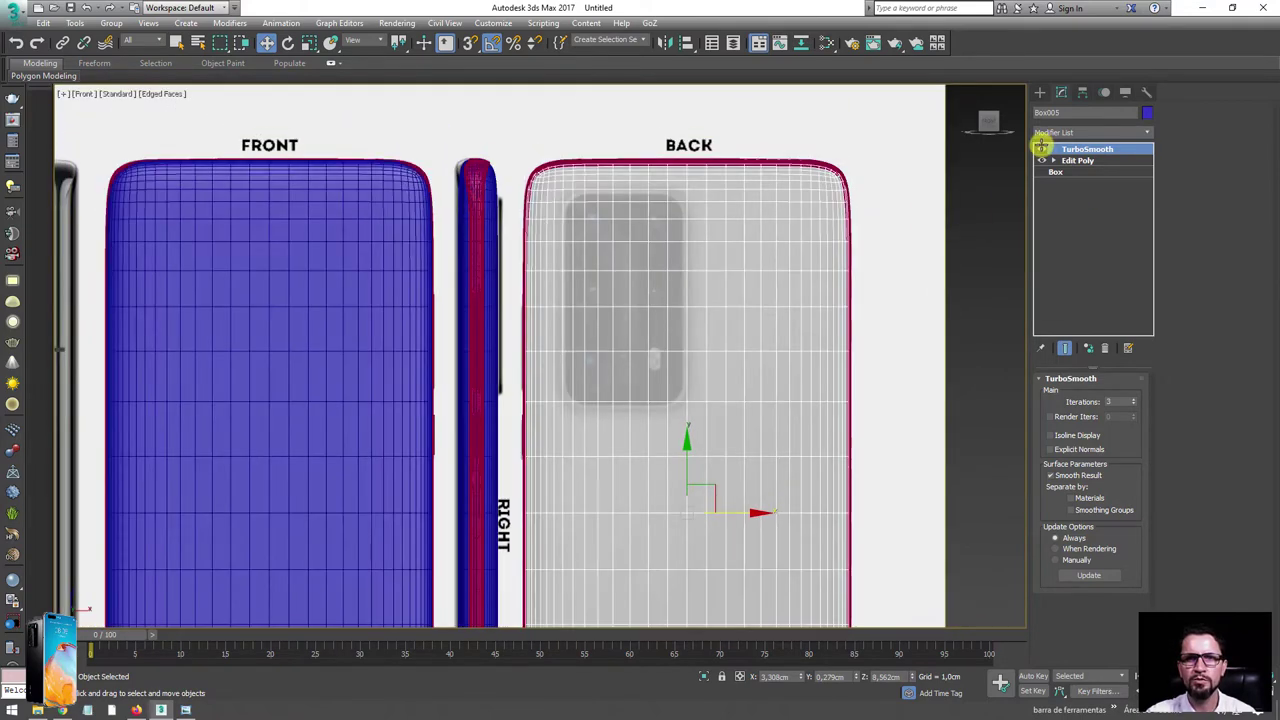
left_click(1041, 148)
left_click(1041, 148)
left_click(1041, 148)
left_click(1041, 148)
left_click(1041, 148)
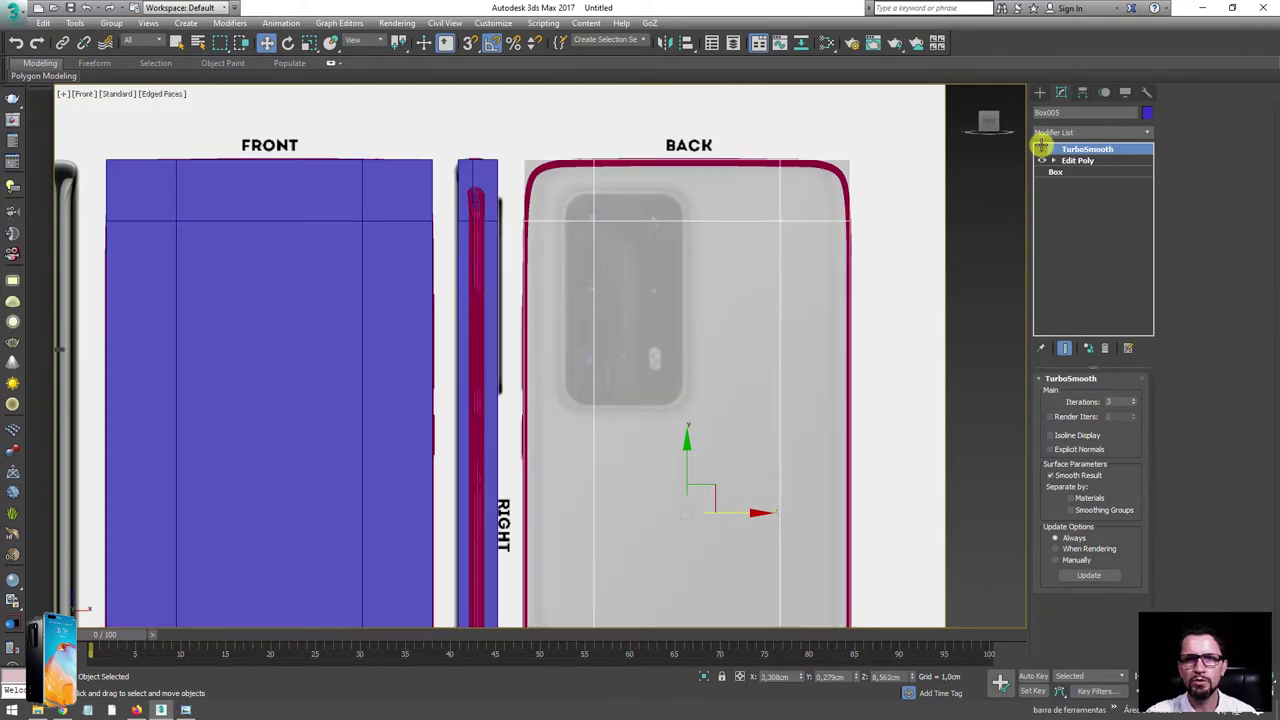
left_click(1041, 148)
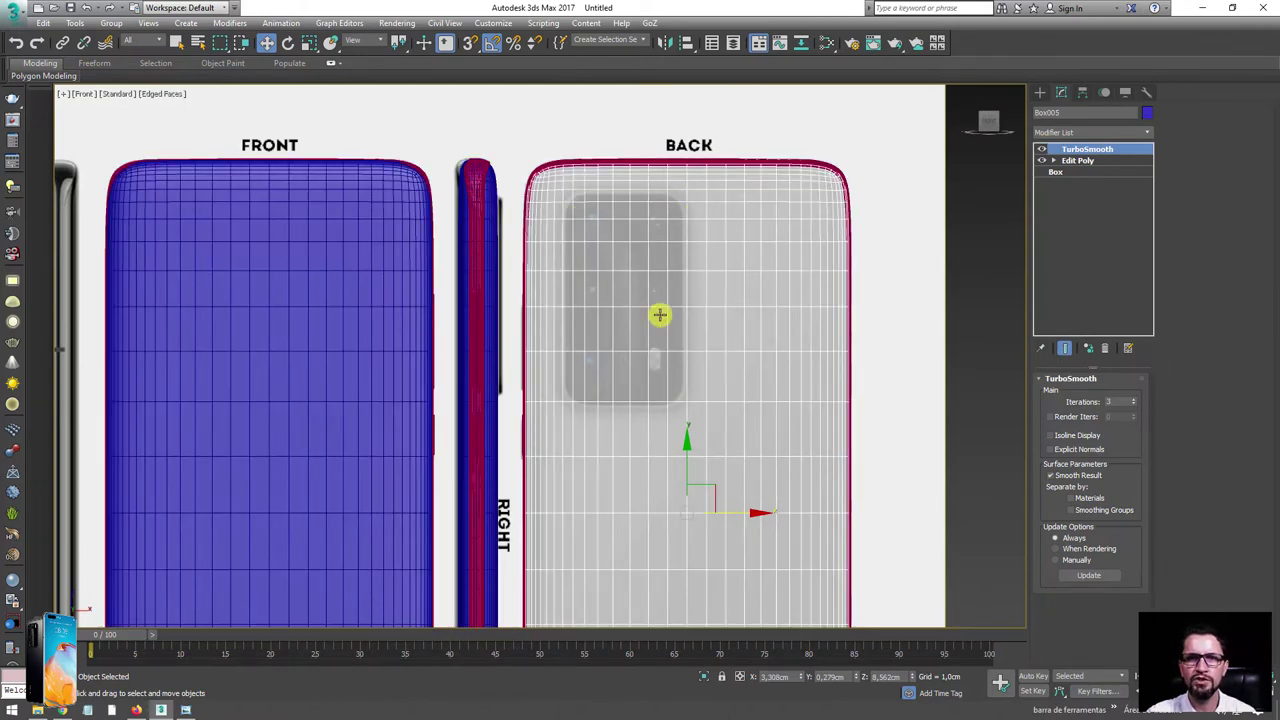
left_click(1134, 398)
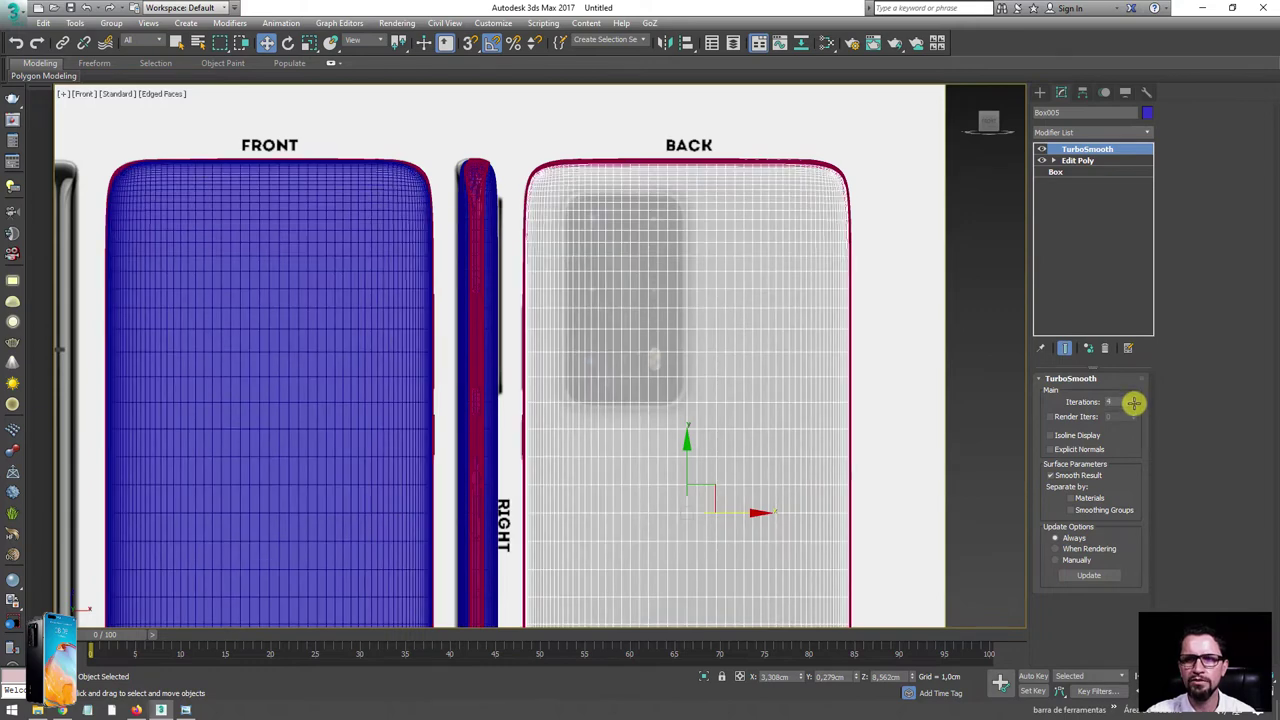
right_click(1133, 403)
left_click(1134, 398)
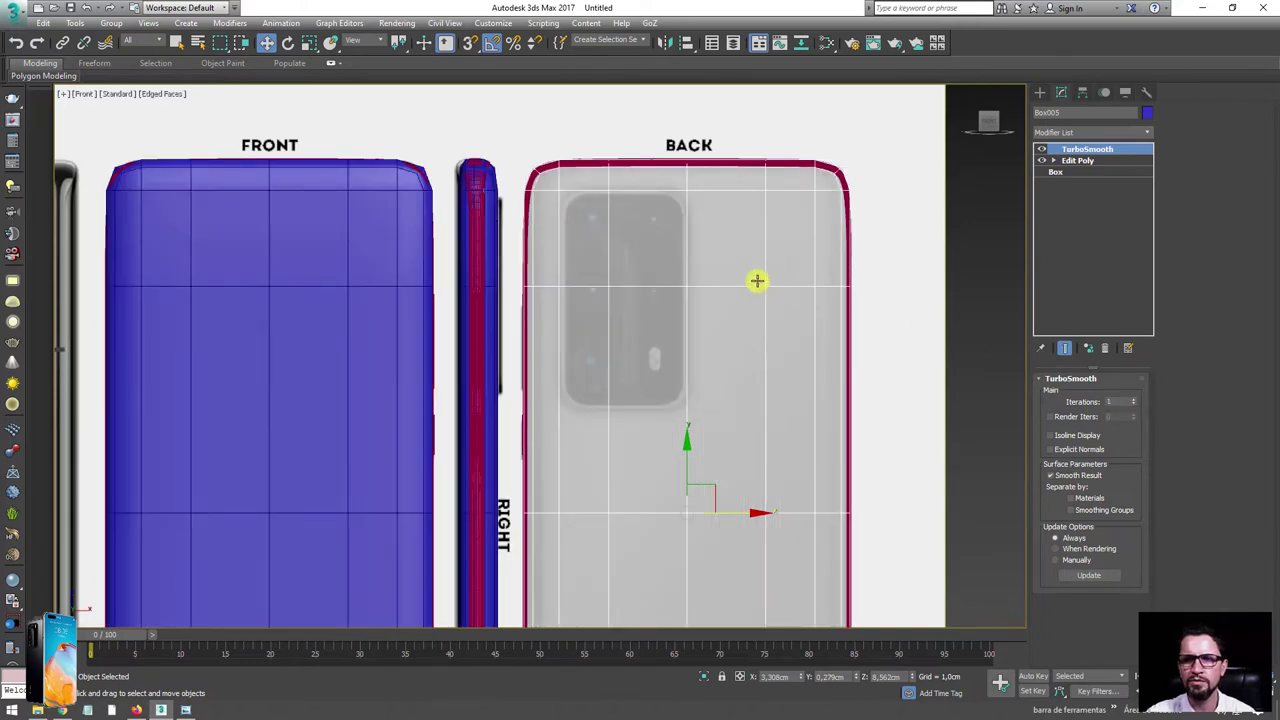
scroll(663, 240, "down", 2)
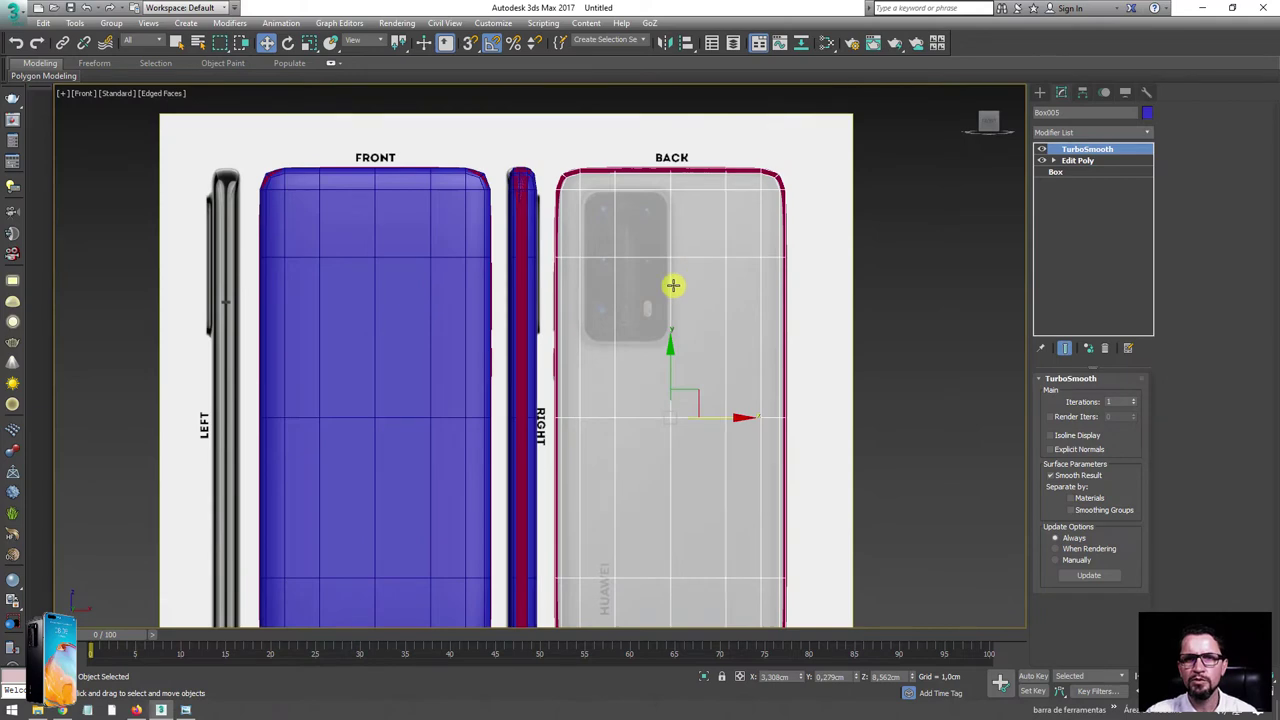
- Add an Edit Poly modifier on top of the phone body and switch to Edge level
left_click(1147, 130)
scroll(1090, 400, "down", 5)
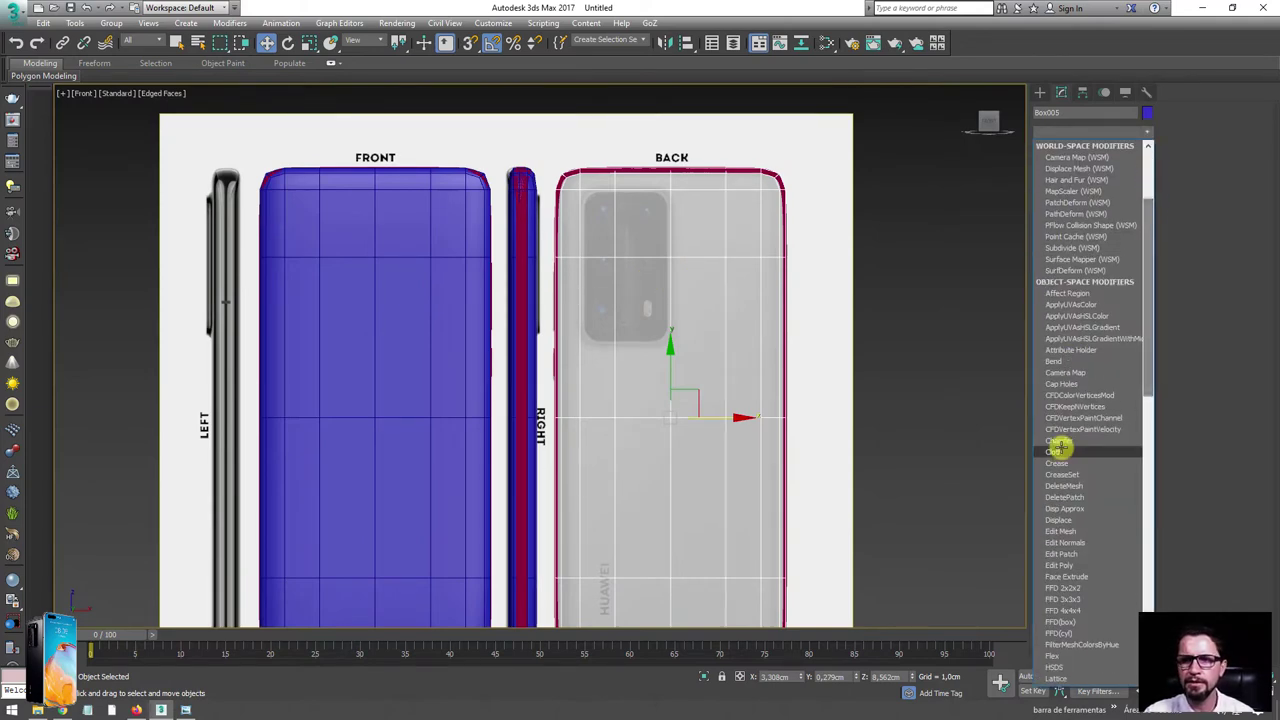
left_click(1075, 565)
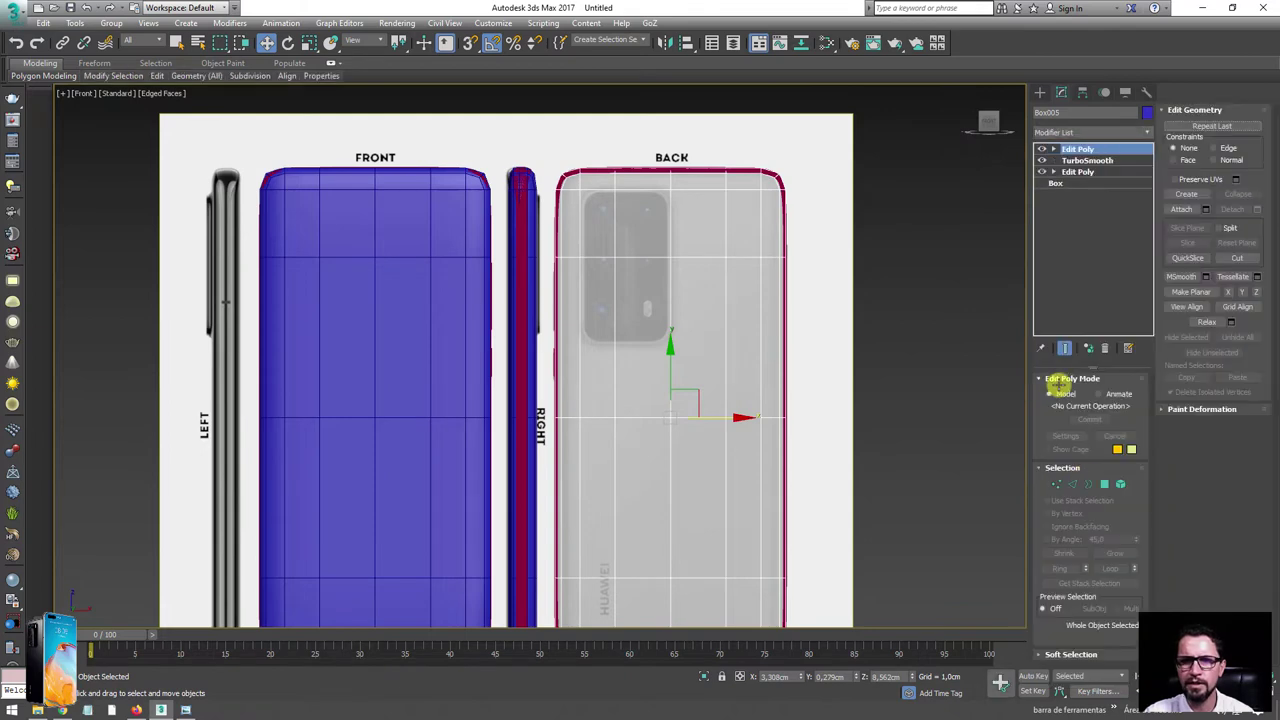
left_click(1076, 482)
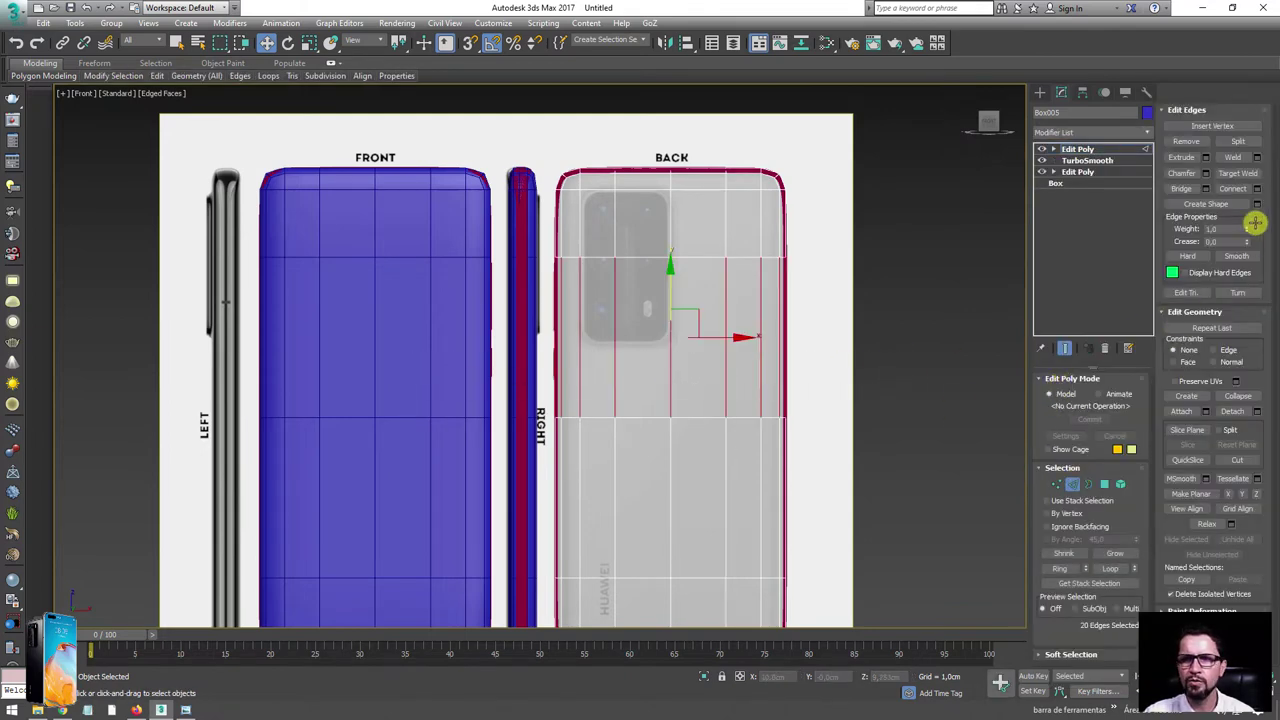
- Connect the selected edges into a horizontal loop and nudge it down to the camera's edge
left_click(1233, 188)
scroll(603, 389, "up", 3)
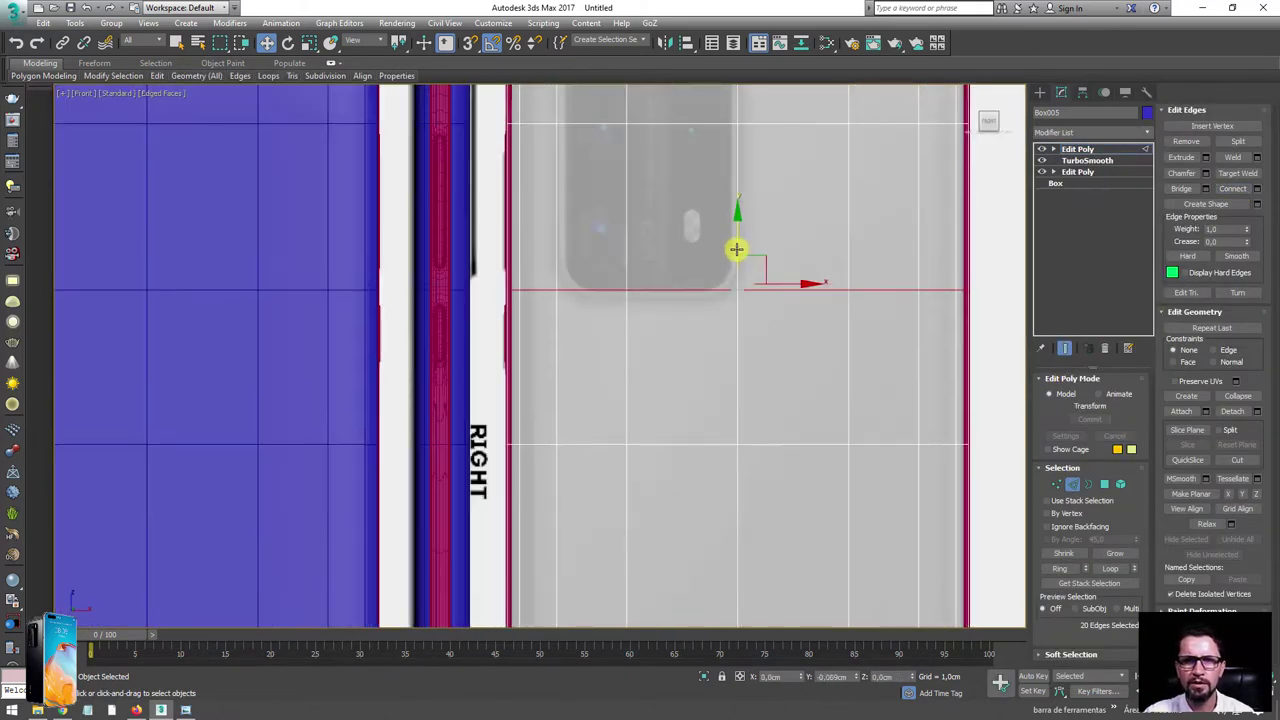
left_click_drag(736, 249, 726, 254)
scroll(700, 229, "down", 3)
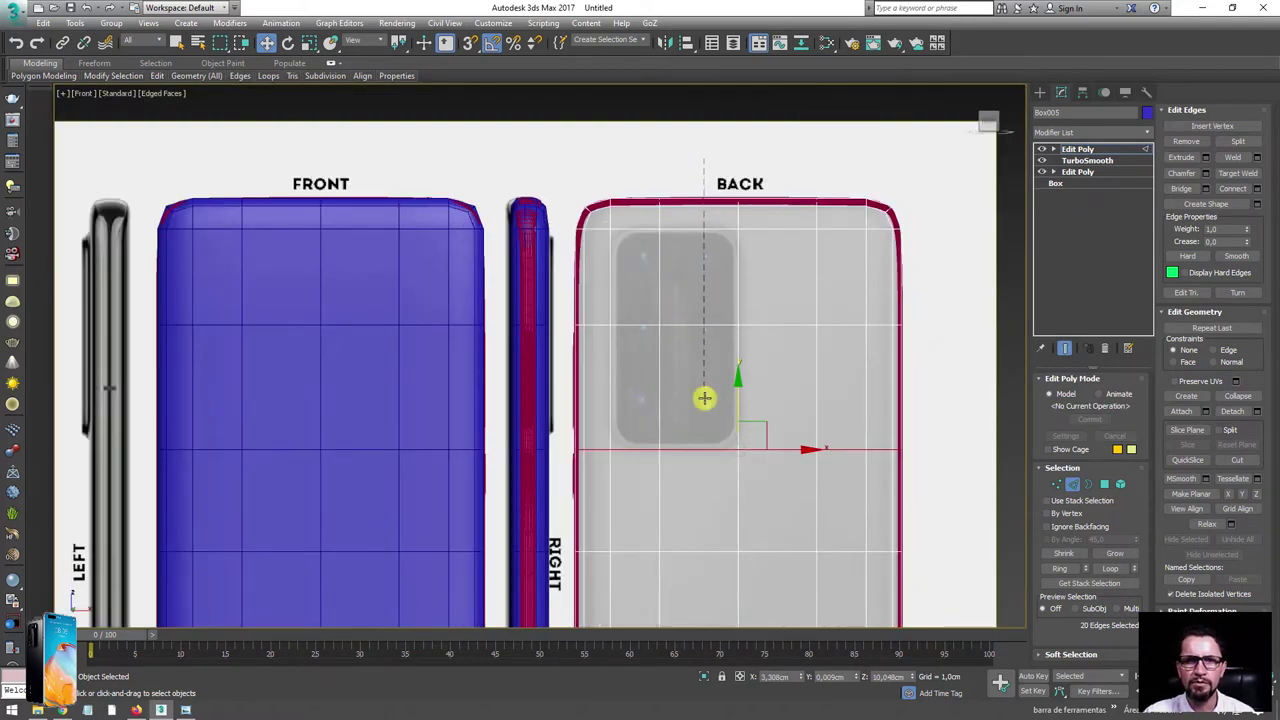
- Connect a vertical column of edges and slide the new edge left onto the camera bump's side
left_click_drag(704, 160, 705, 580)
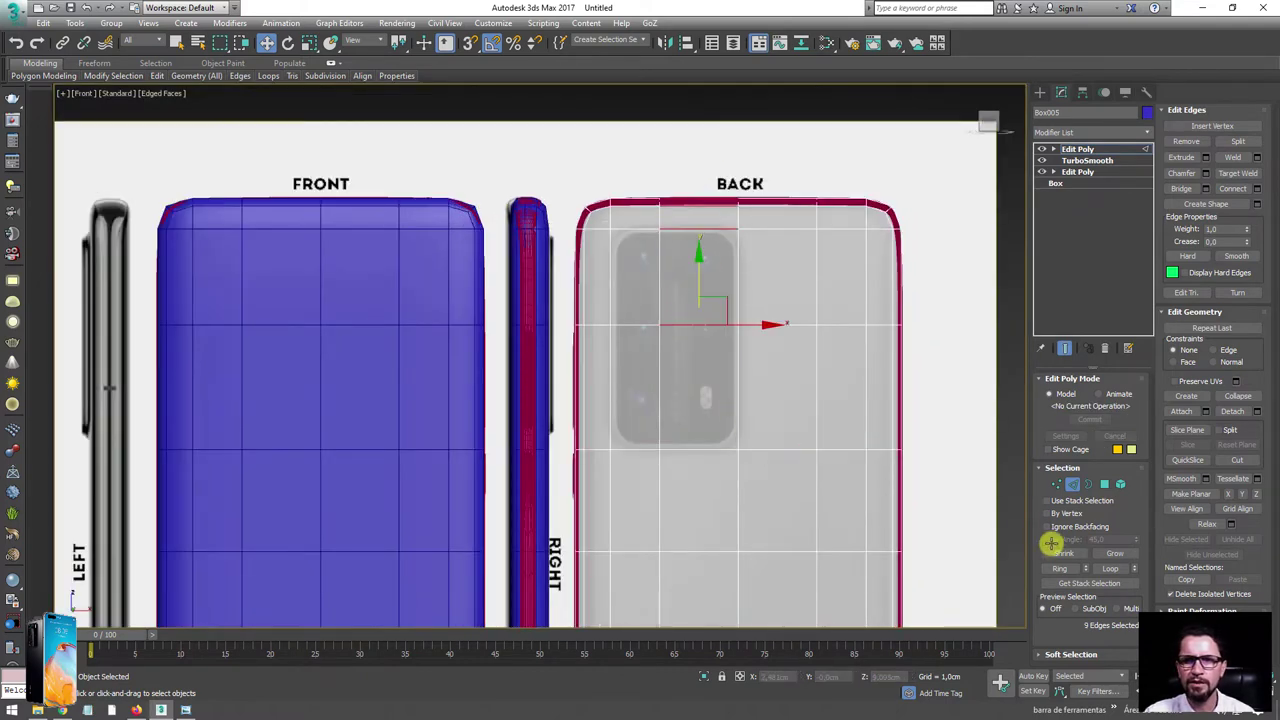
left_click(1246, 188)
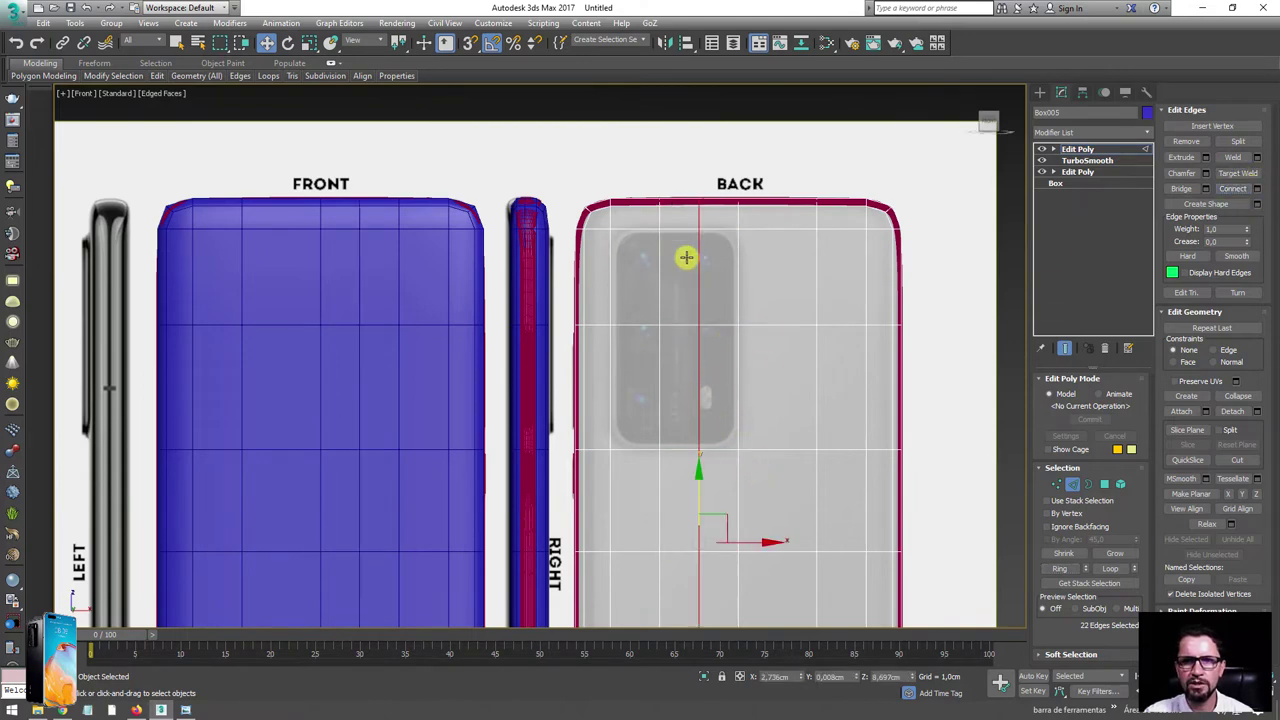
left_click_drag(699, 340, 659, 340)
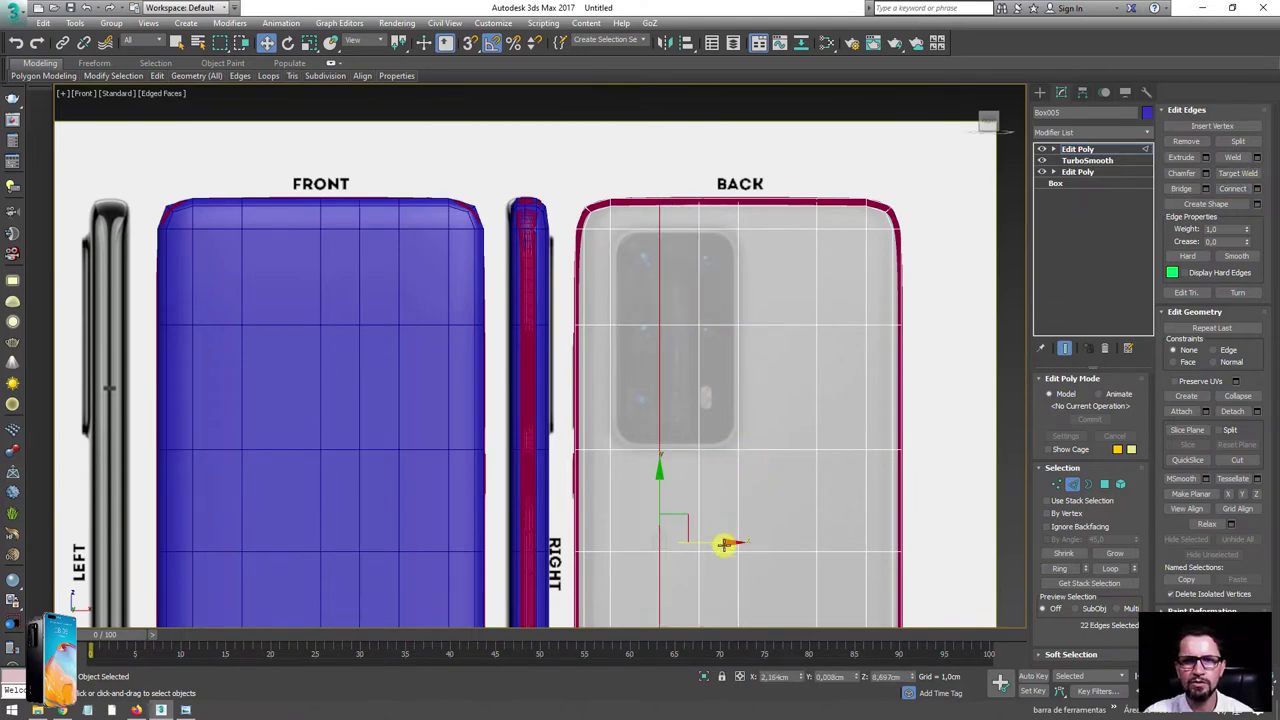
left_click_drag(724, 544, 716, 544)
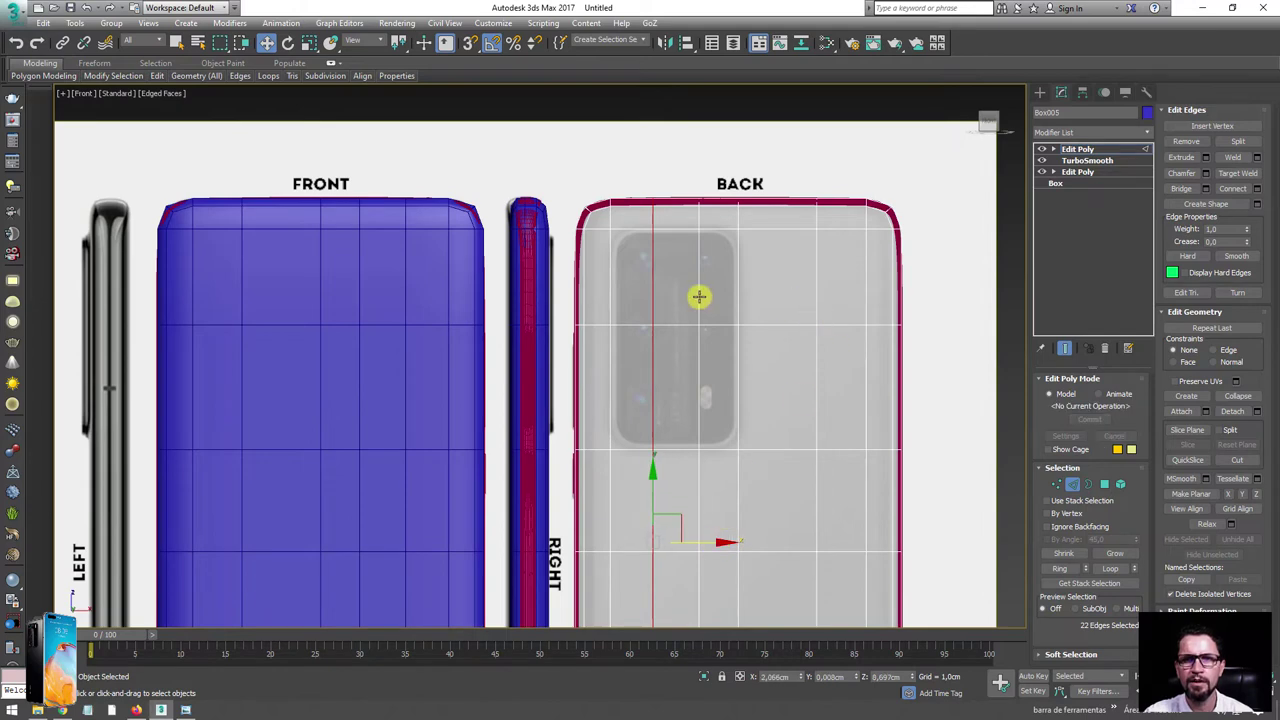
- Select the six polygons over the camera area at Polygon level
left_click(1106, 484)
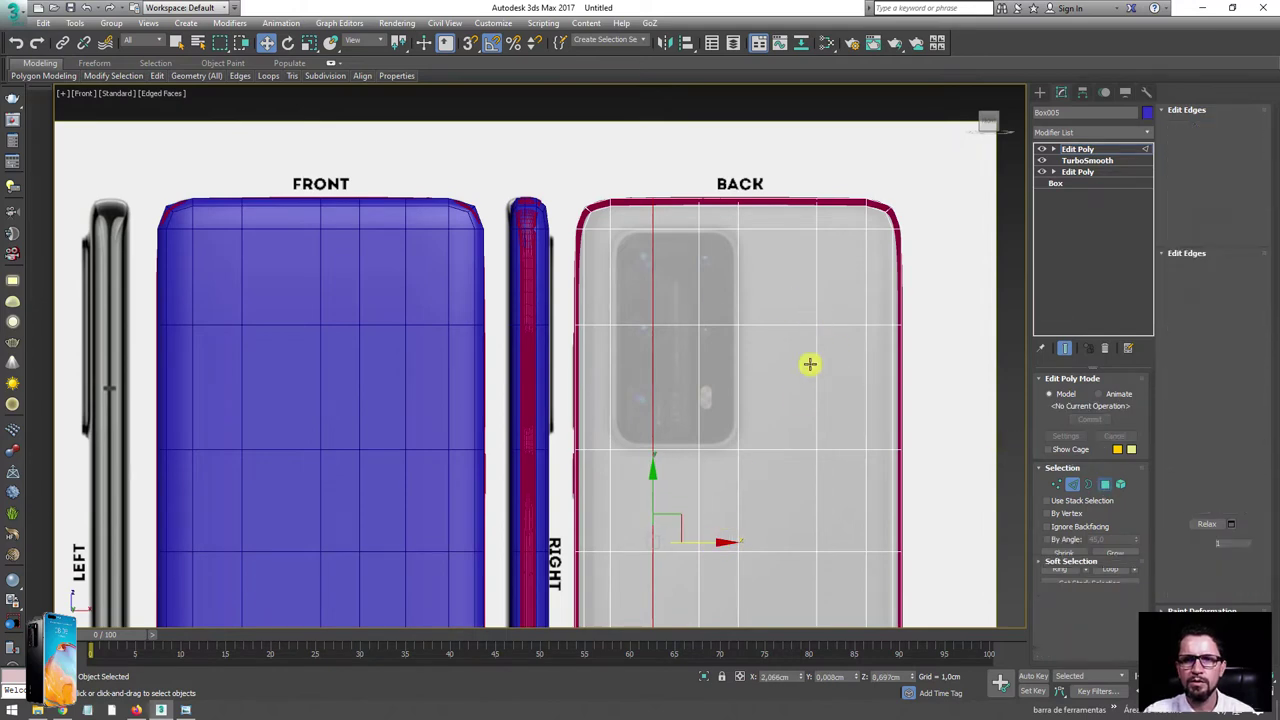
left_click(717, 291)
left_click(691, 291, "ctrl")
left_click(640, 300, "ctrl")
left_click(638, 380, "ctrl")
left_click(676, 382, "ctrl")
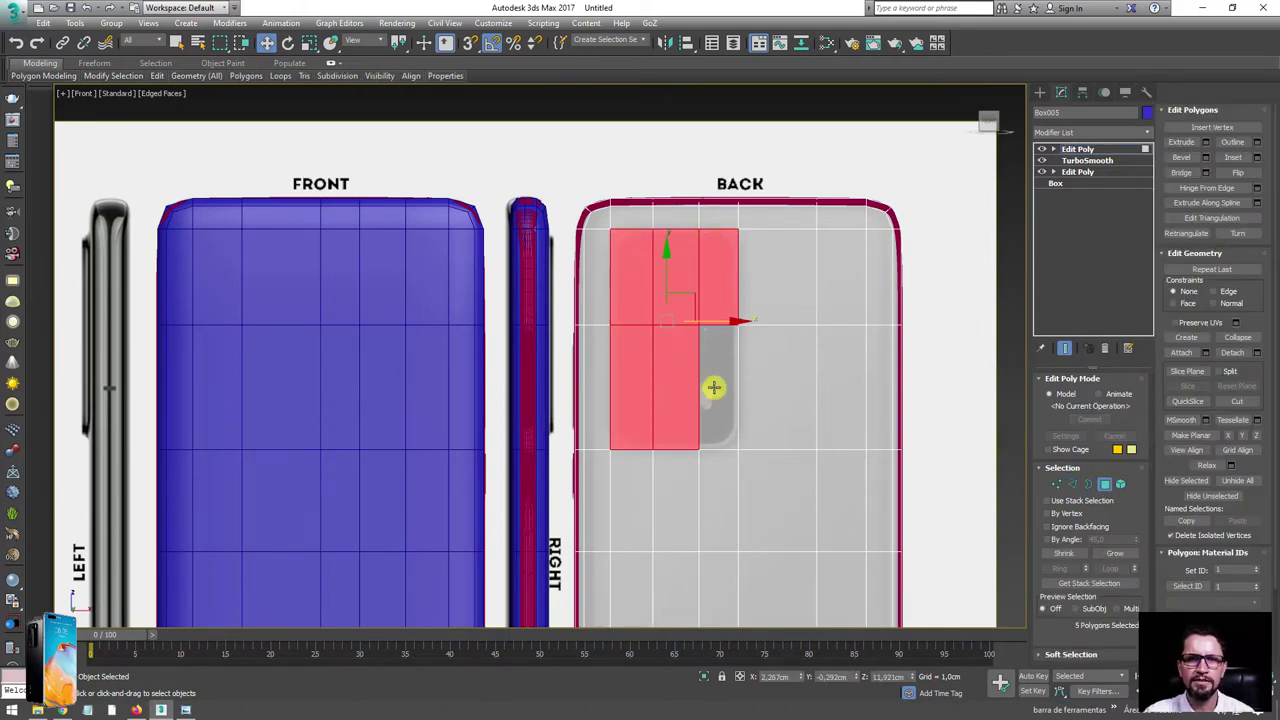
left_click(714, 386, "ctrl")
scroll(691, 374, "up", 2)
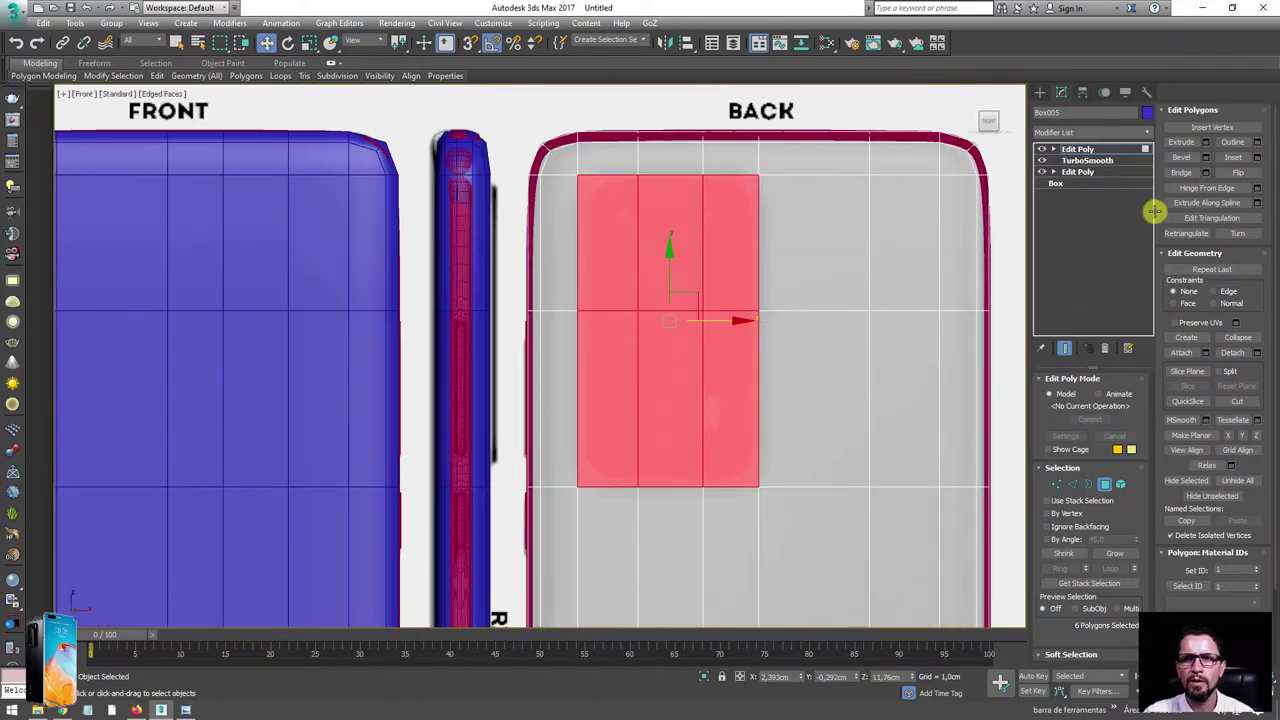
- Inset the six camera polygons slightly inward
left_click(1232, 157)
scroll(727, 291, "up", 2)
left_click_drag(745, 327, 742, 314)
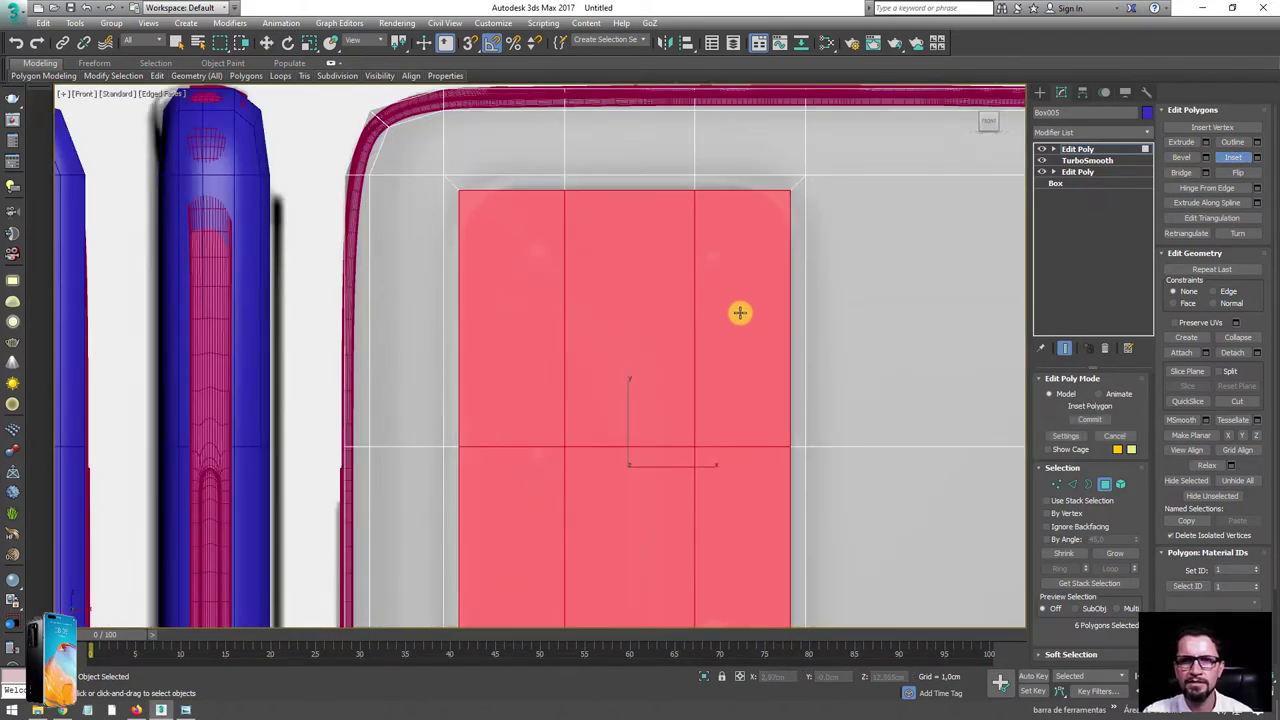
scroll(741, 315, "down", 3)
middle_click_drag(720, 331, 720, 317, "alt")
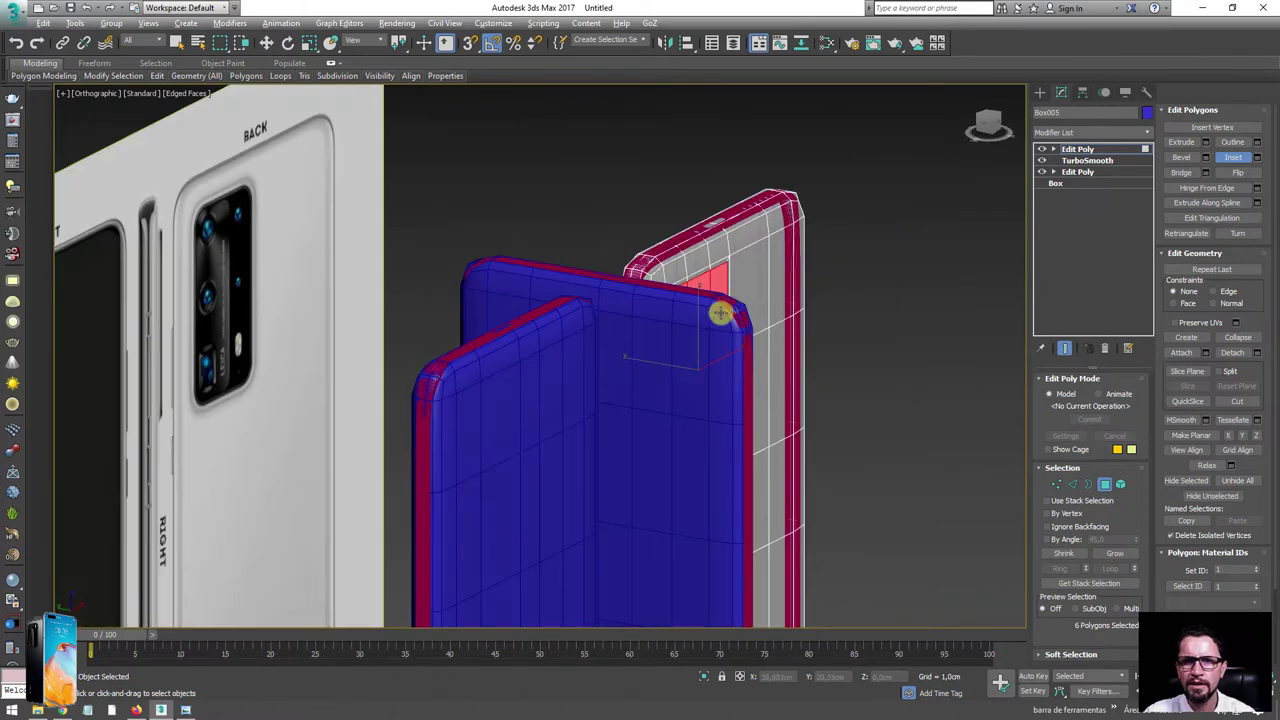
scroll(720, 317, "up", 3)
- Extrude the camera polygons outward into a raised bump, then return to Edit Poly's top level
left_click(1181, 142)
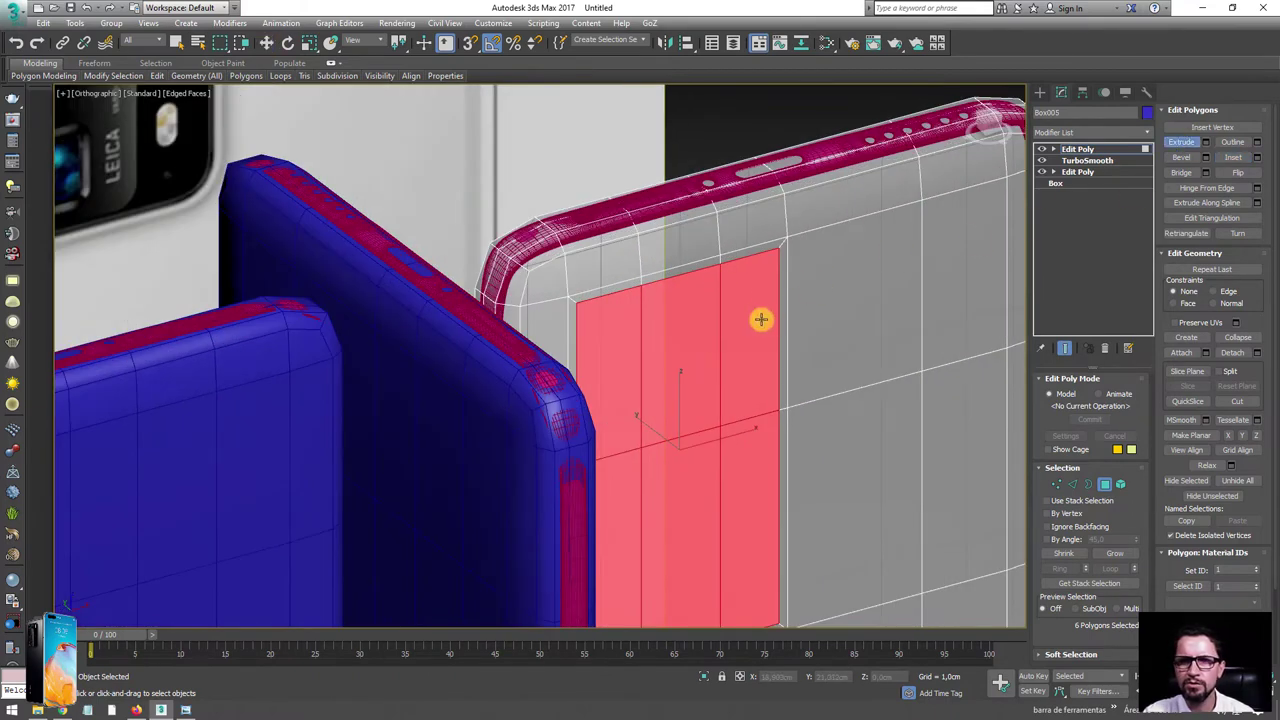
left_click_drag(761, 319, 772, 296)
key("w")
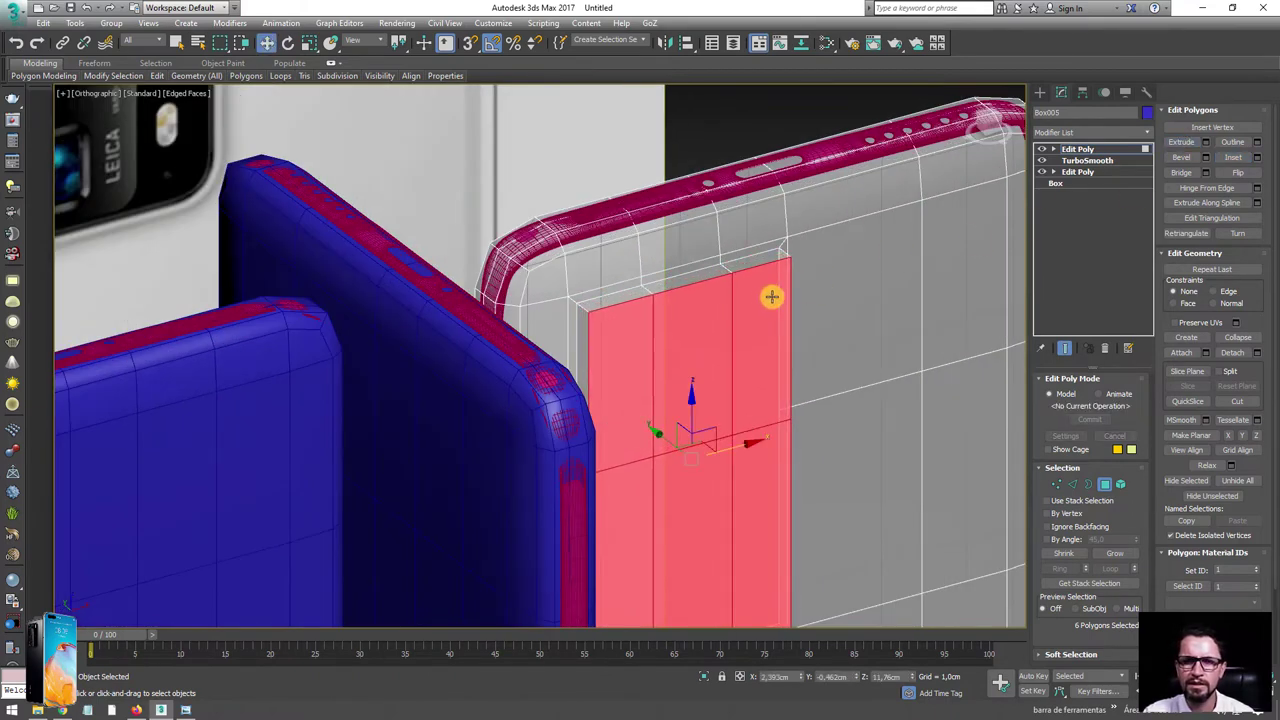
middle_click_drag(857, 316, 1095, 197, "alt")
middle_click_drag(841, 314, 1118, 171, "alt")
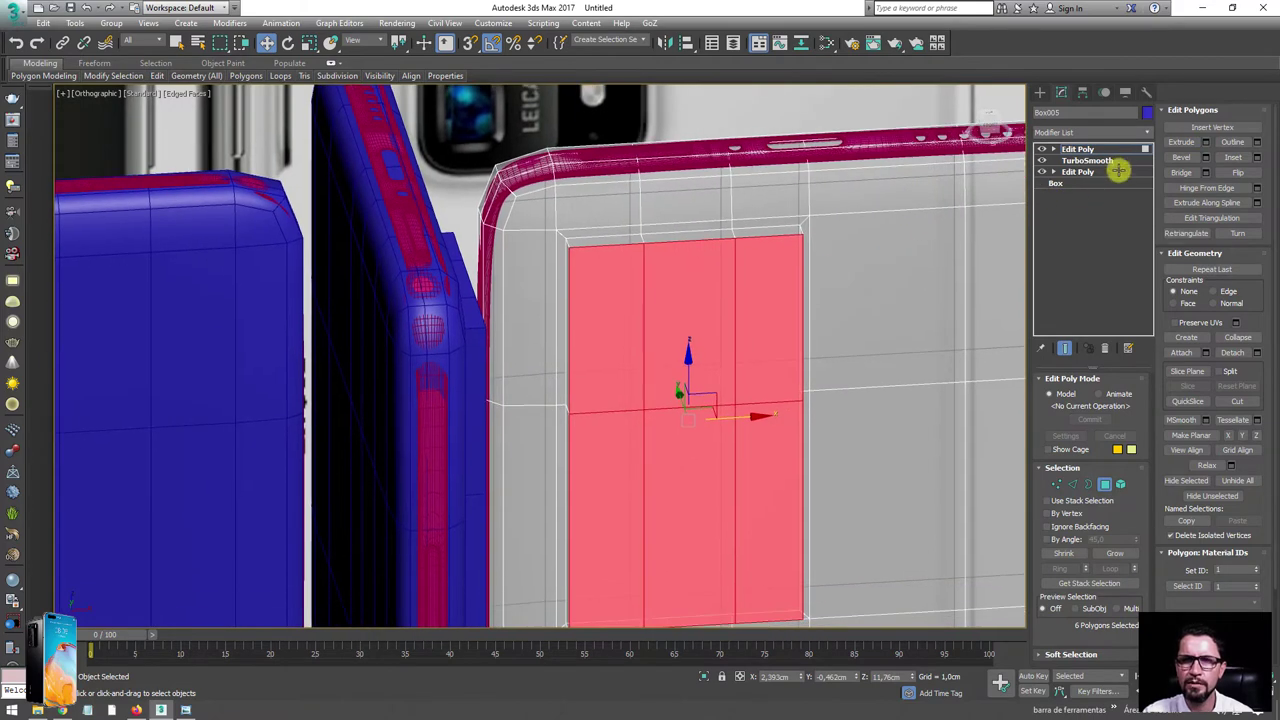
left_click(1088, 148)
- Add a TurboSmooth modifier at 2 iterations, then switch its display off
left_click(1146, 131)
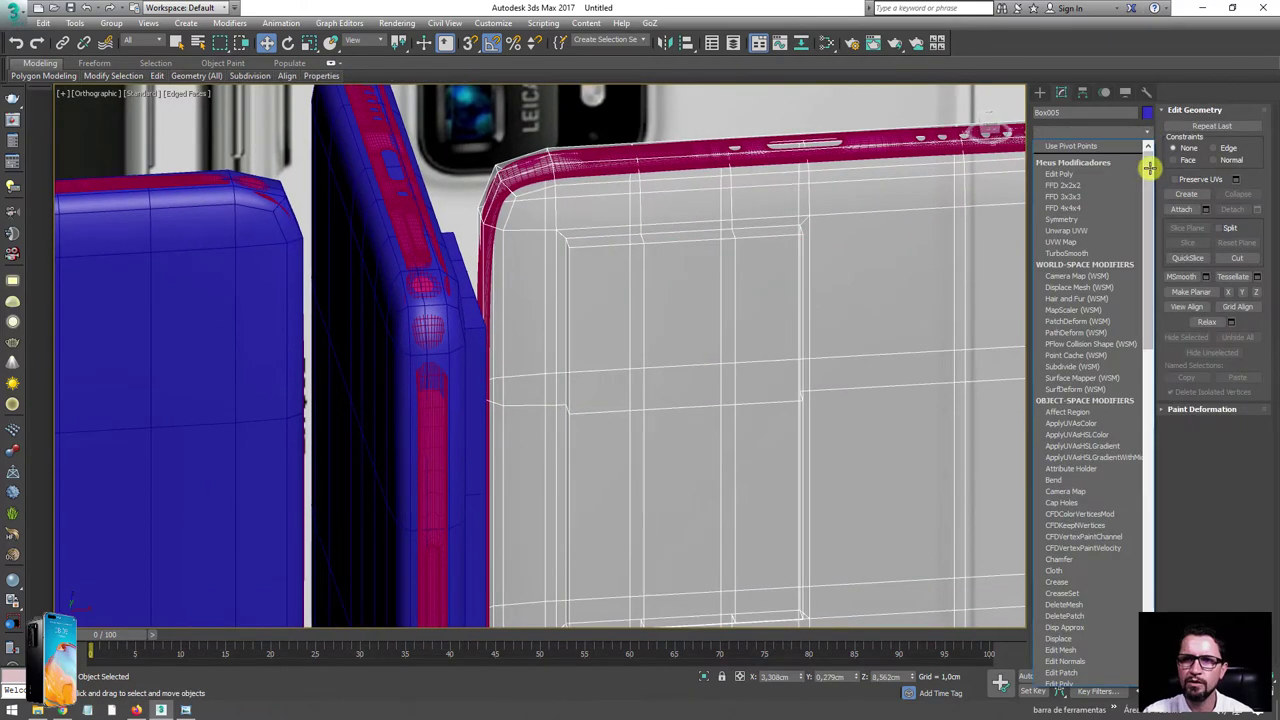
left_click_drag(1146, 163, 1146, 571)
left_click(1085, 486)
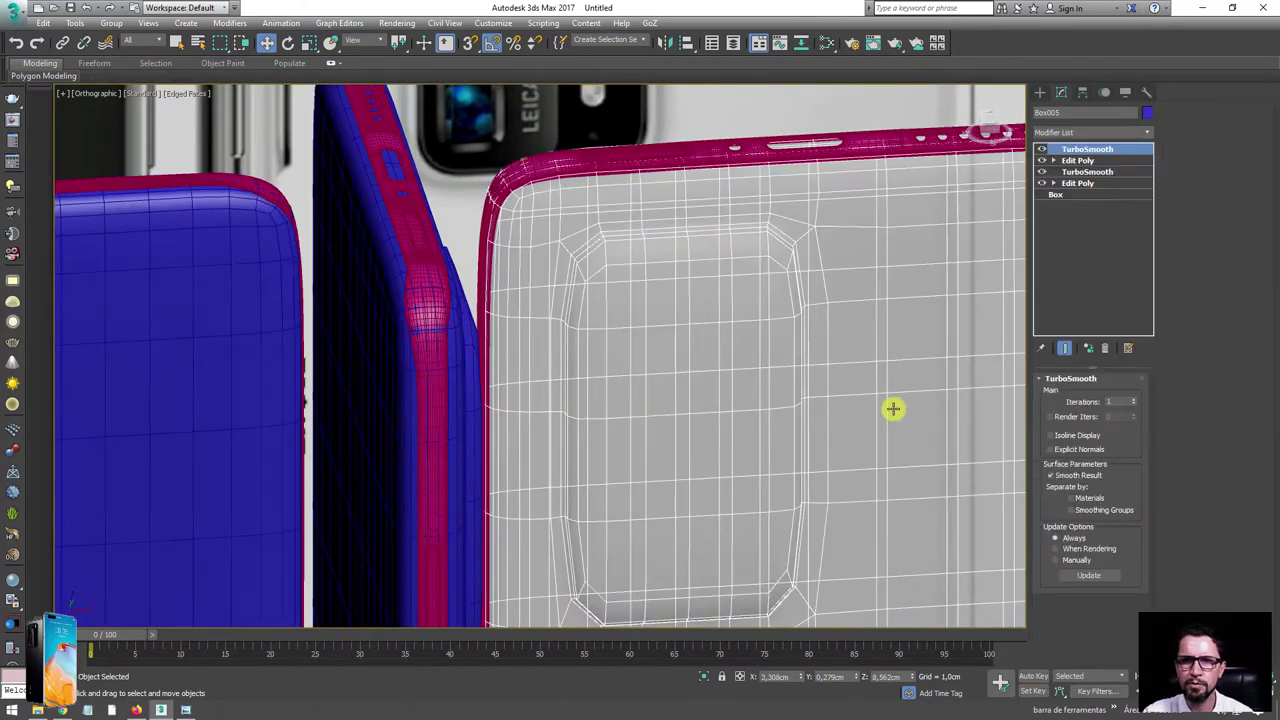
scroll(801, 350, "down", 3)
left_click(1134, 399)
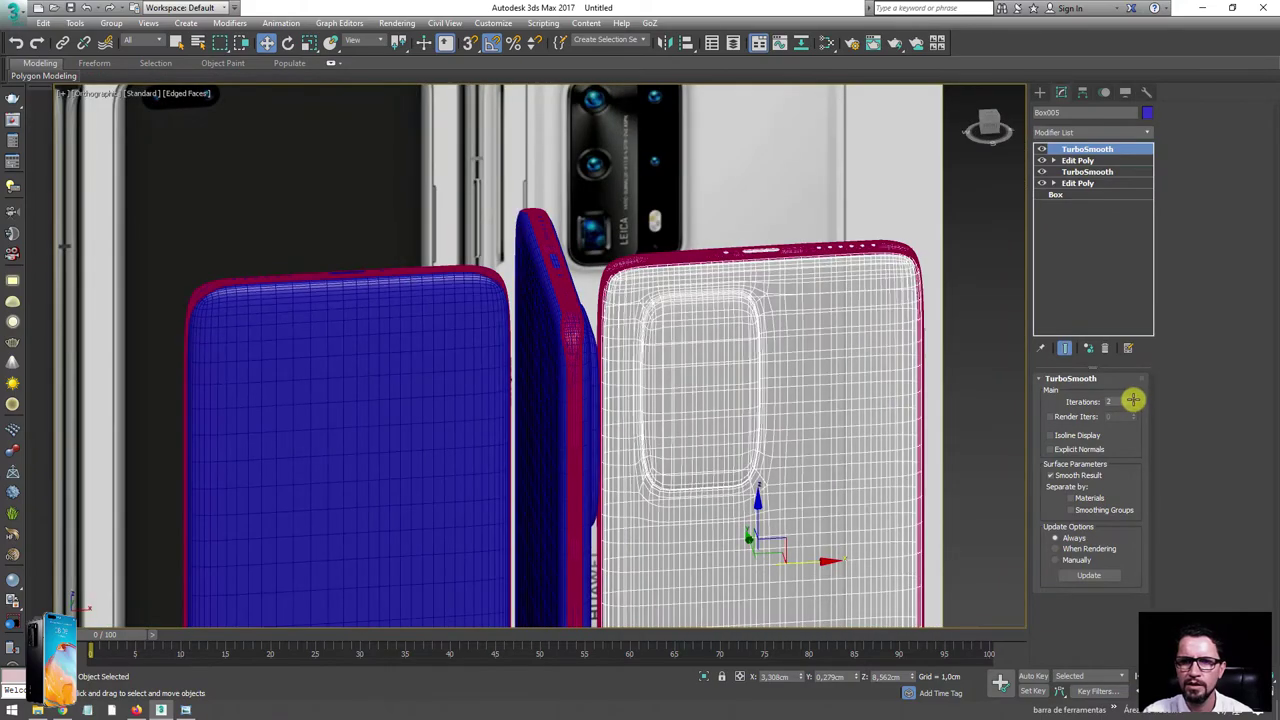
mouse_move(760, 381)
middle_mouse_down("alt")
mouse_move(686, 386)
mouse_move(651, 371)
mouse_move(609, 314)
mouse_move(629, 343)
mouse_move(557, 300)
mouse_move(689, 331)
mouse_move(756, 296)
mouse_move(657, 271)
middle_mouse_up("alt")
left_click(1043, 149)
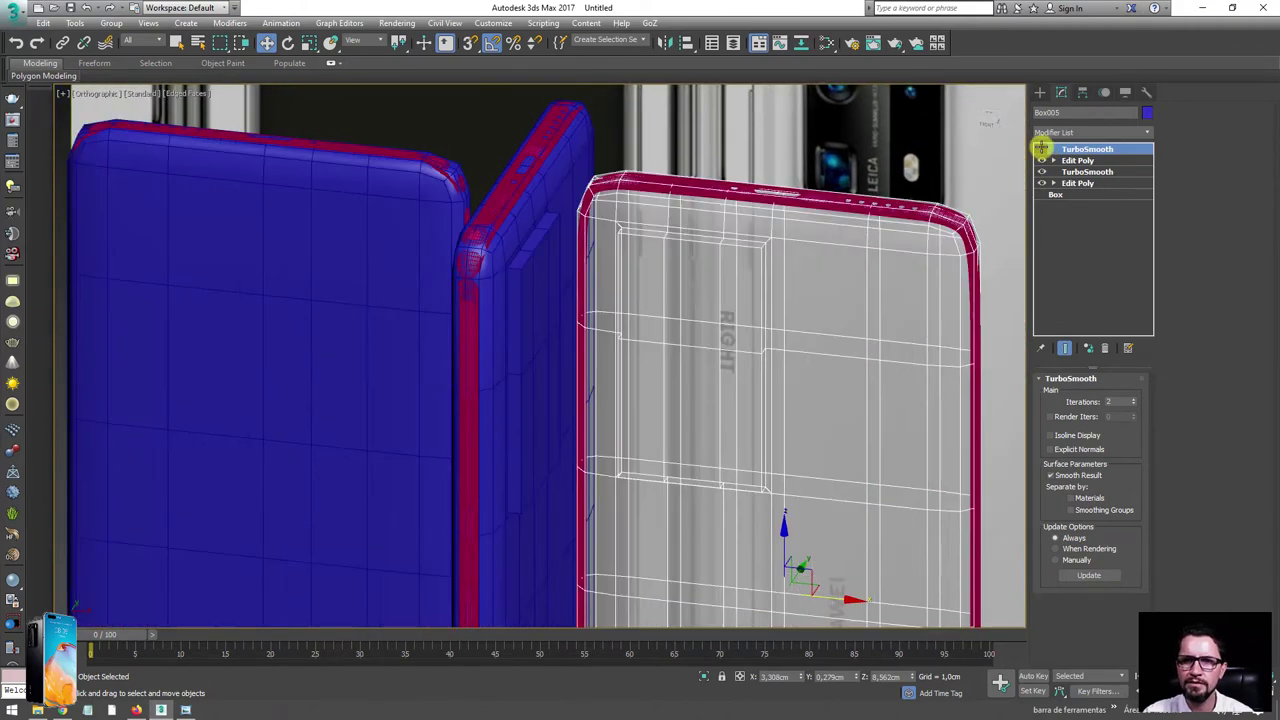
scroll(707, 263, "up", 5)
- Insert a SwiftLoop edge loop near the camera bump and slide it down toward the bump's edge
left_click(1053, 160)
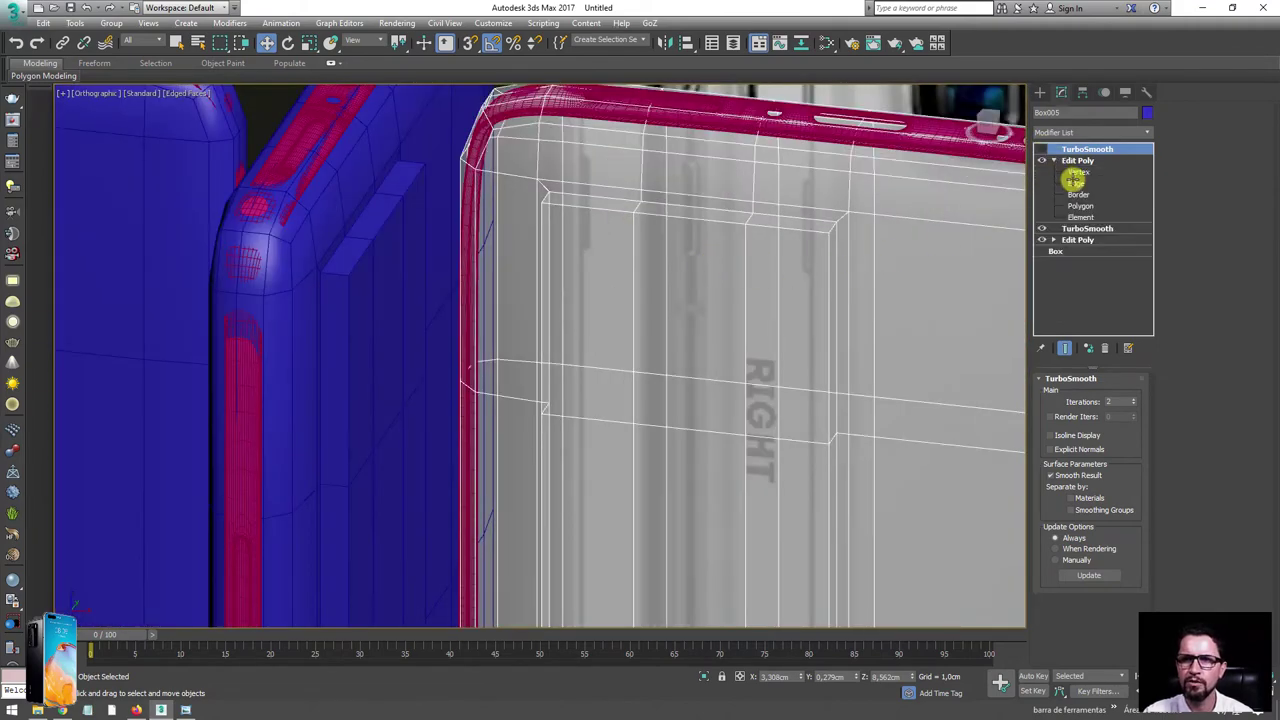
left_click(1076, 183)
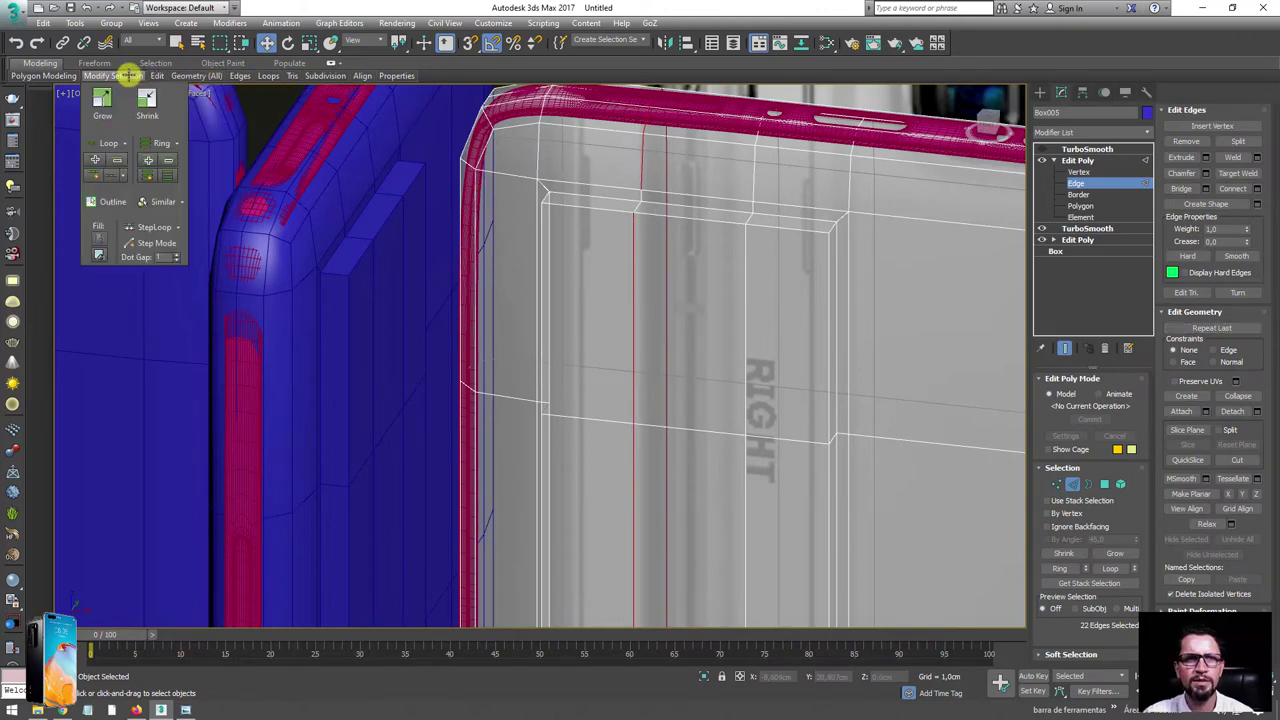
mouse_move(196, 76)
left_click(267, 100)
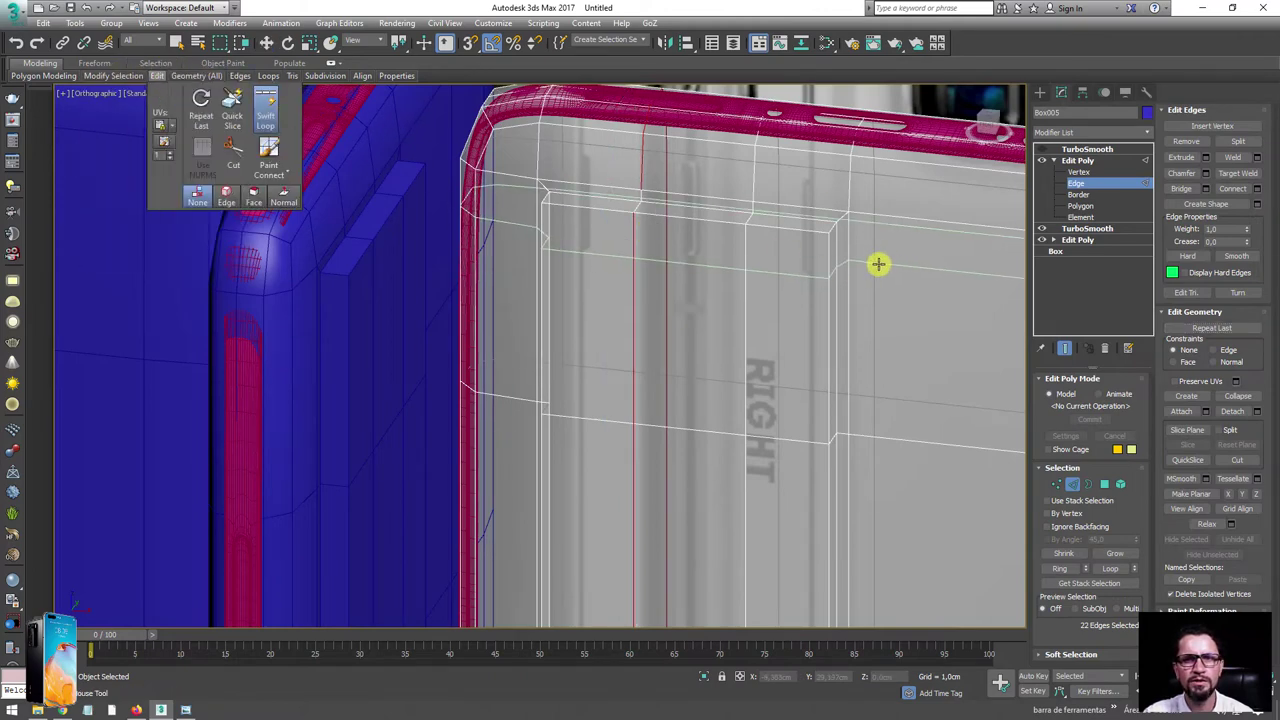
left_click(826, 305)
middle_click_drag(829, 406, 810, 258)
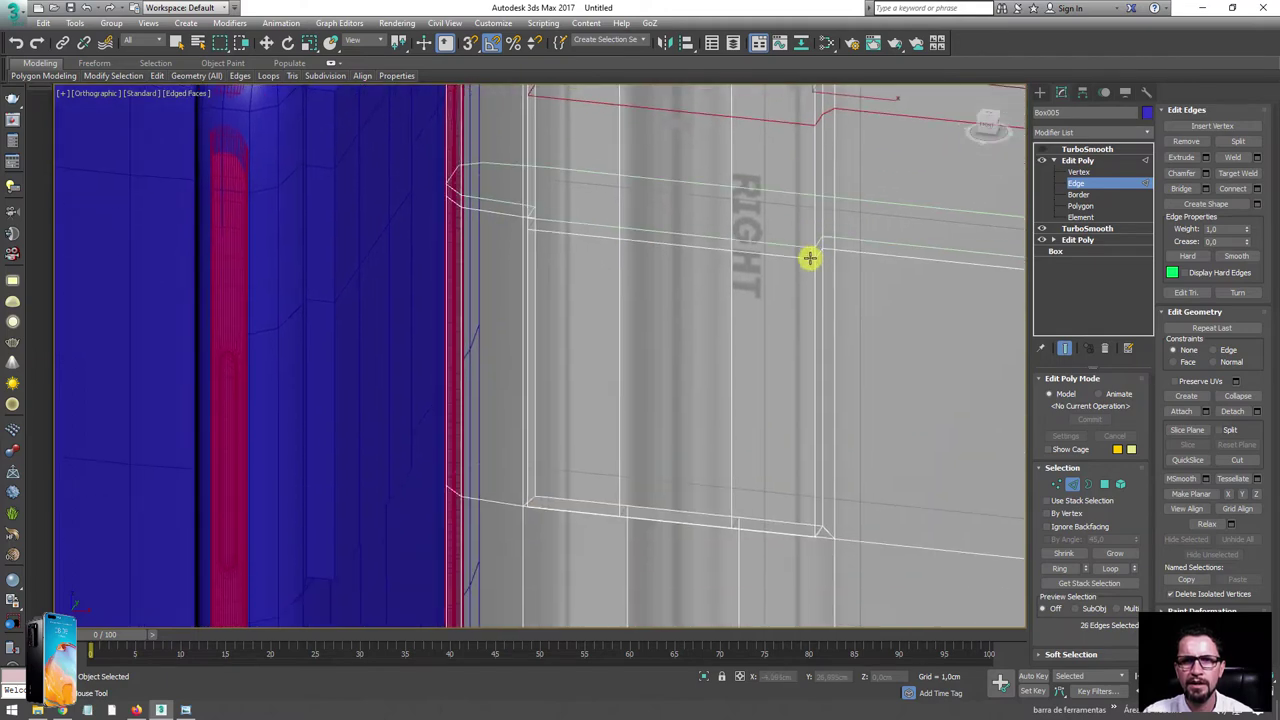
left_click(814, 453)
key("w")
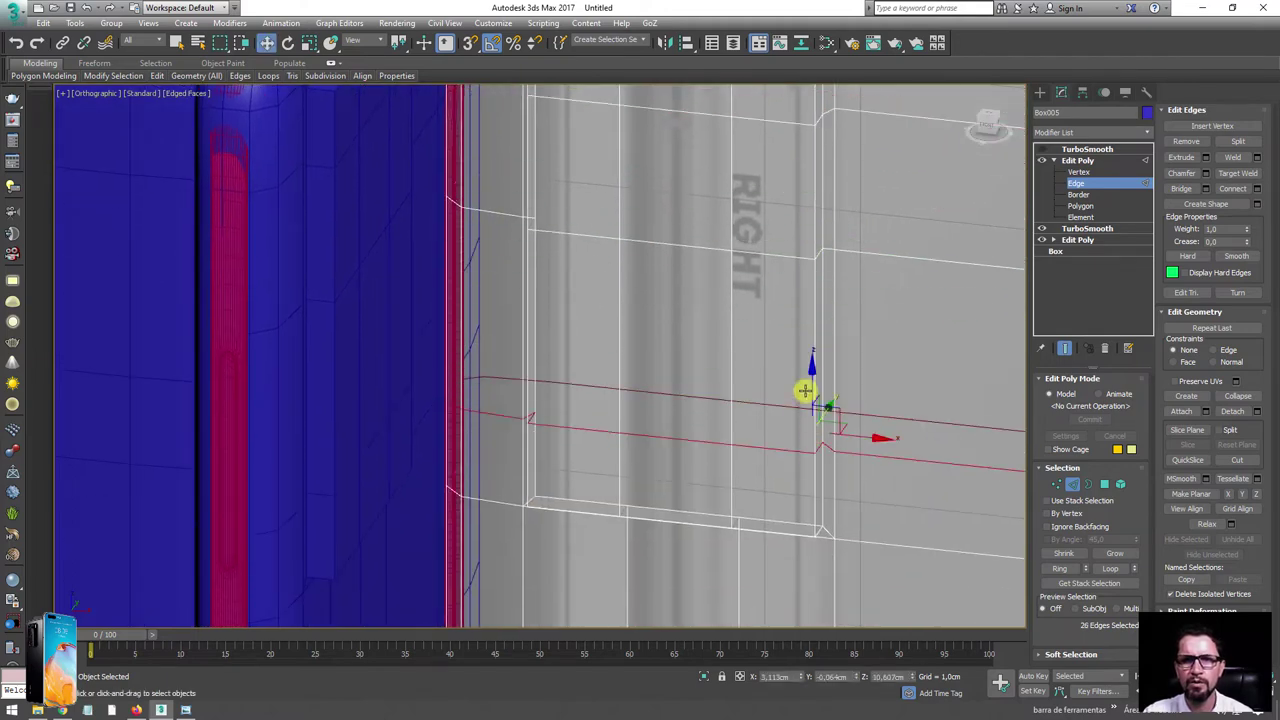
middle_click_drag(806, 391, 811, 277)
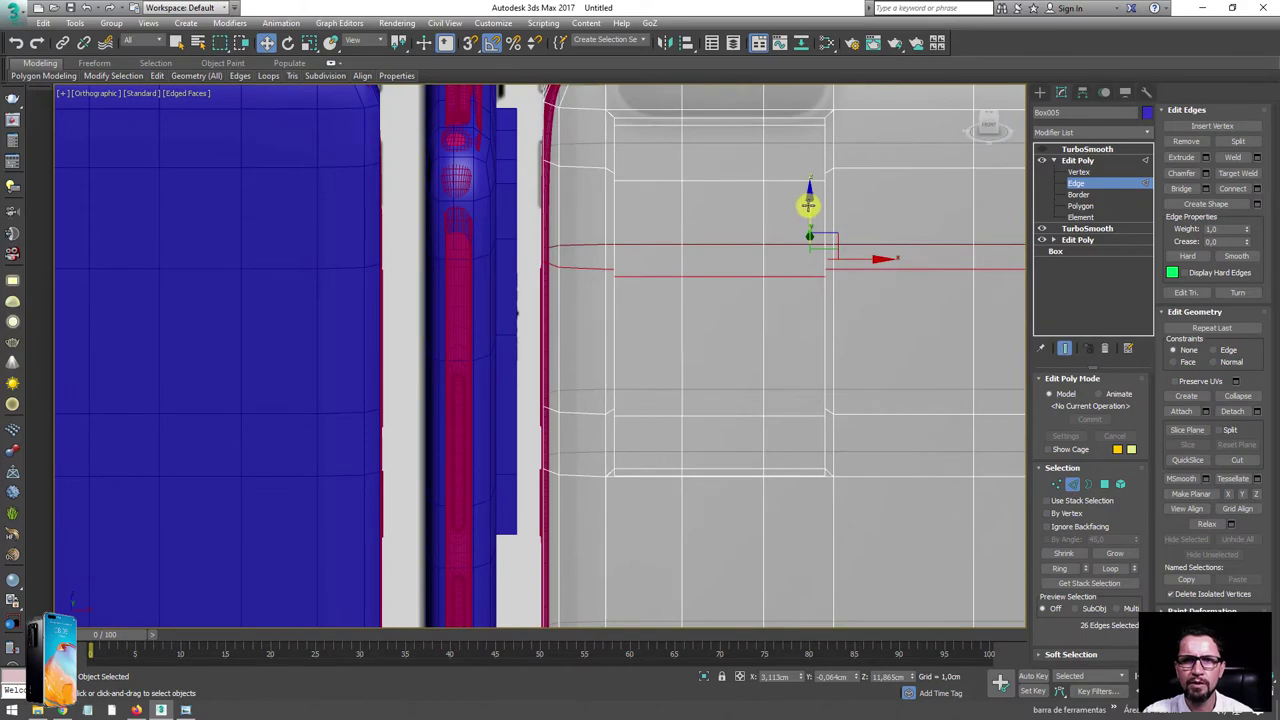
left_click_drag(808, 205, 811, 240)
- Show the top TurboSmooth again and orbit out to check the smoothed bump
left_click(1077, 159)
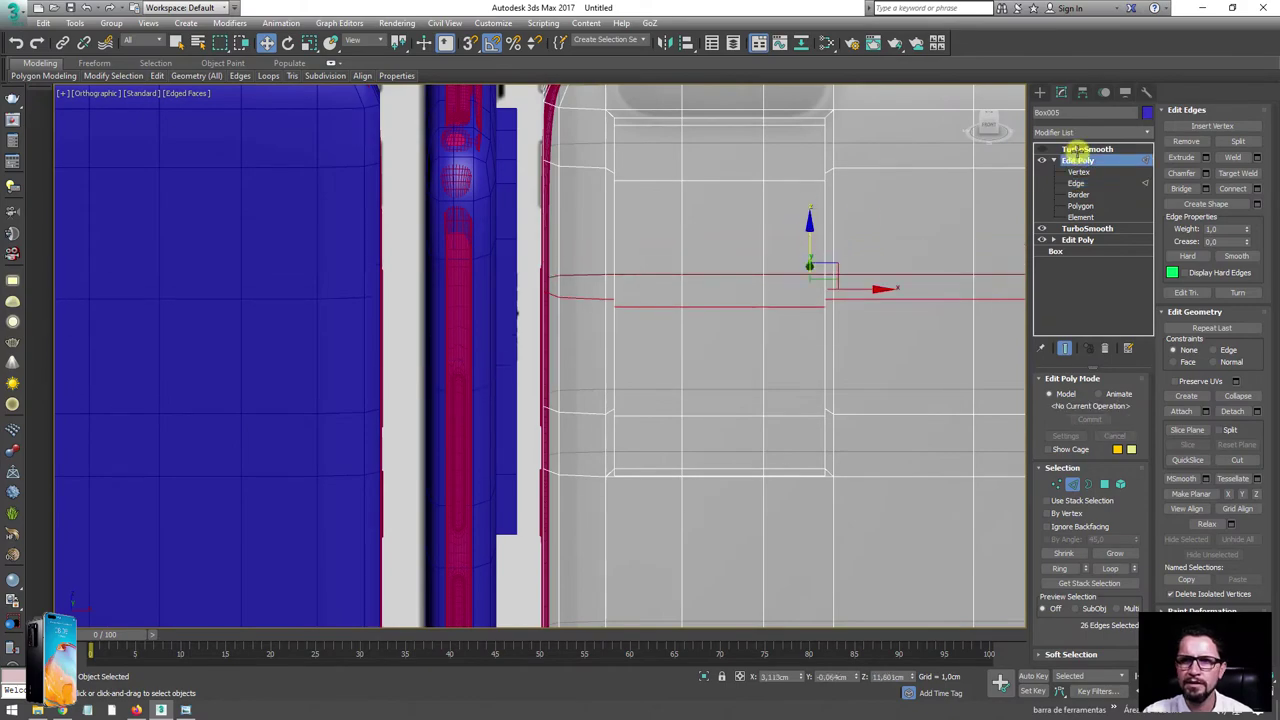
left_click(1075, 148)
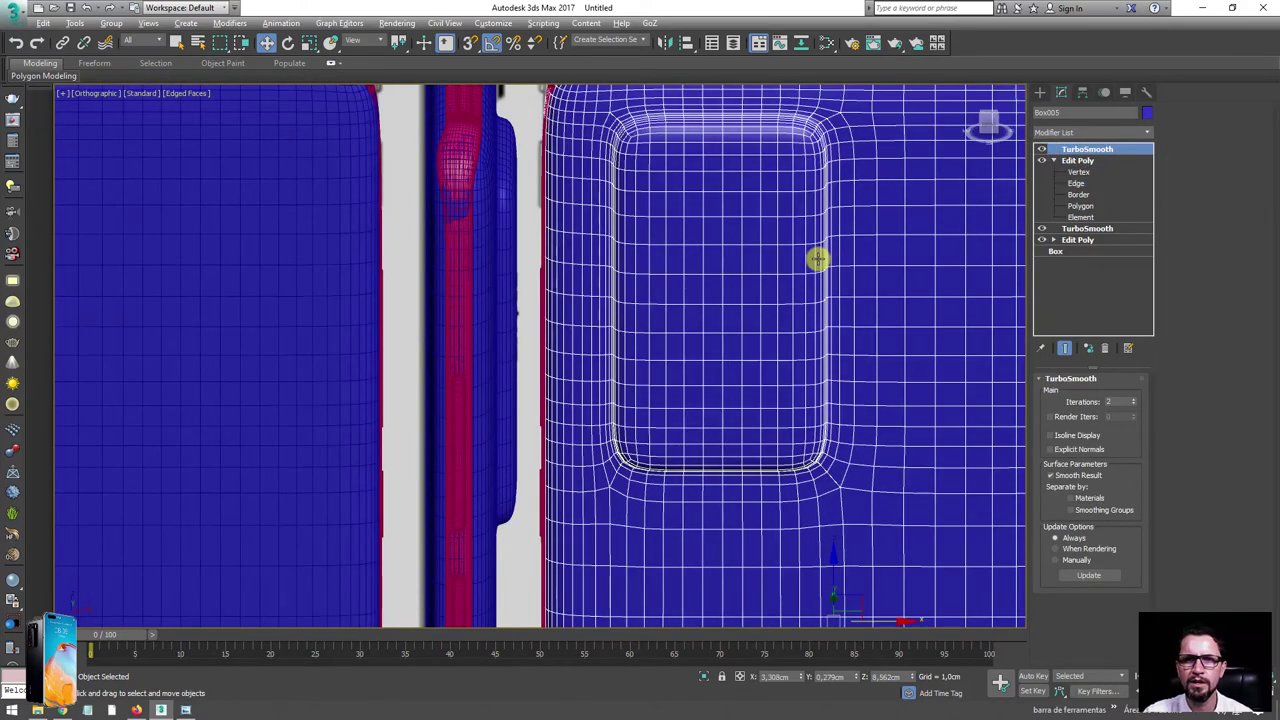
scroll(817, 257, "down", 5)
scroll(829, 271, "down", 3)
mouse_move(829, 359)
middle_mouse_down("alt")
mouse_move(800, 389)
mouse_move(736, 325)
middle_mouse_up("alt")
scroll(652, 325, "down", 5)
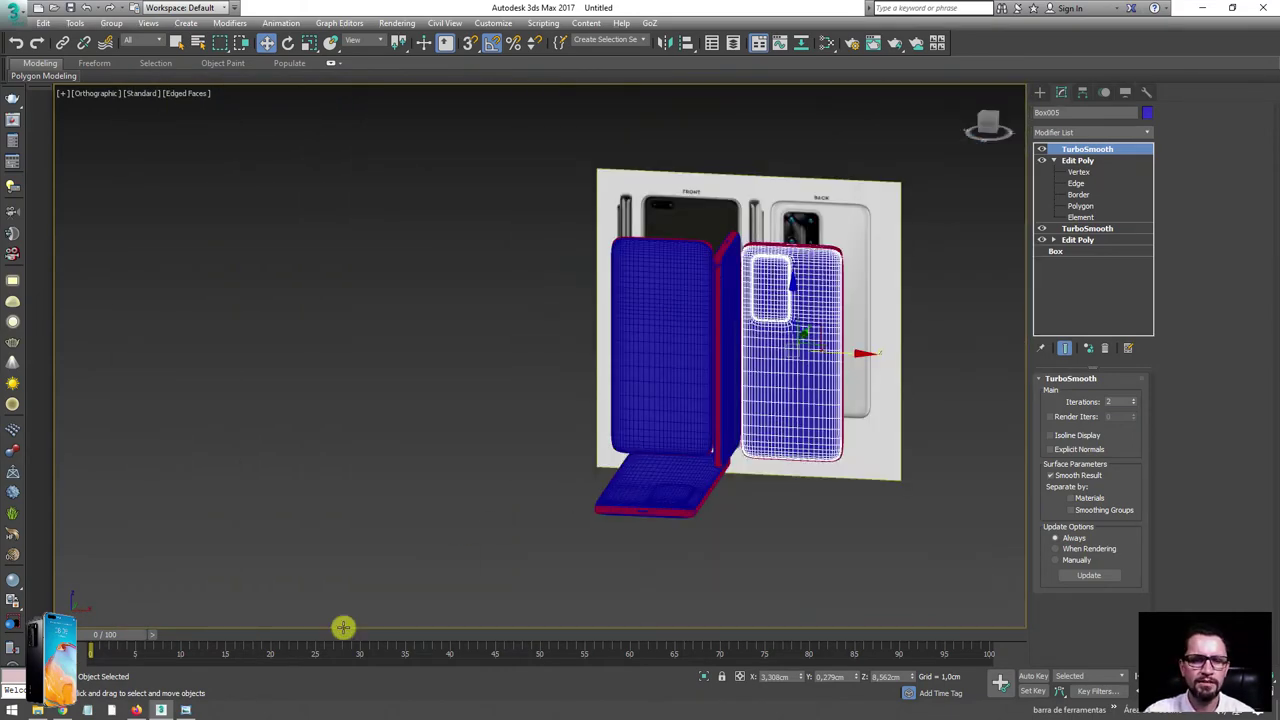
- Open the P40 Pro reference photos, go to image (8), and zoom into the camera corner
left_click(185, 710)
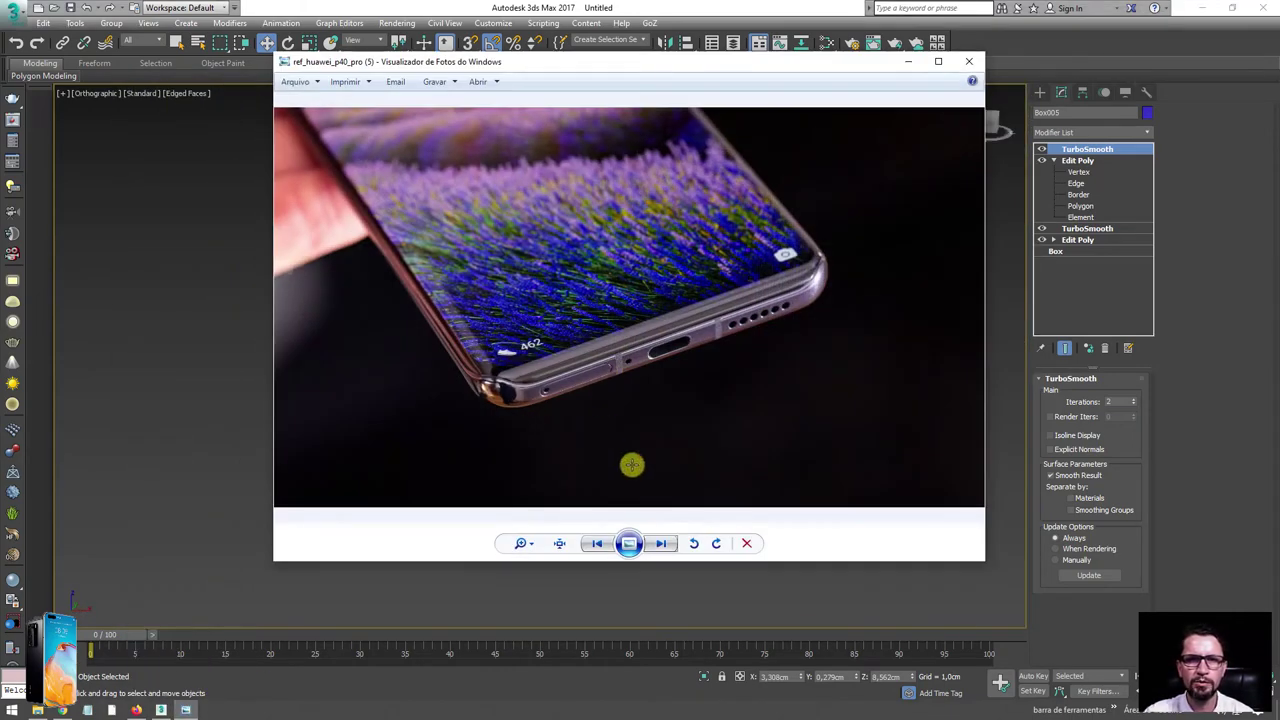
left_click(664, 543)
left_click(664, 543)
left_click(664, 543)
left_click(664, 543)
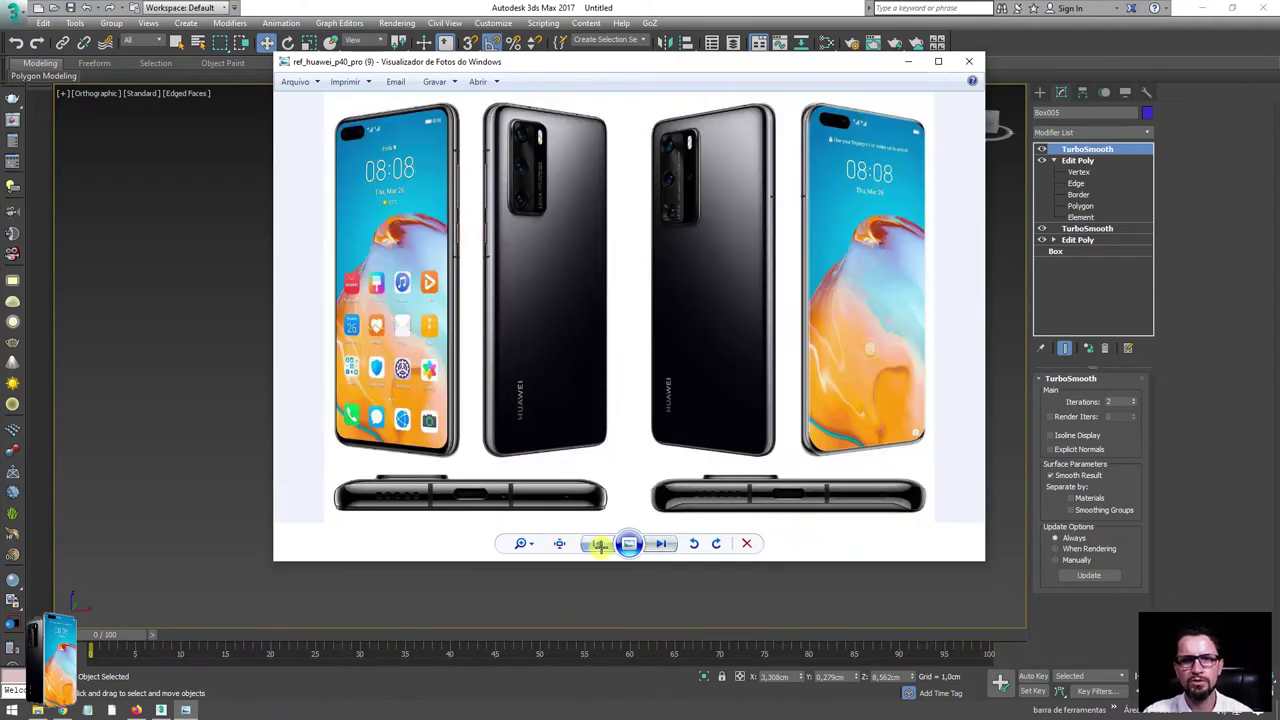
left_click(600, 545)
scroll(623, 374, "up", 2)
scroll(608, 374, "up", 2)
scroll(540, 420, "up", 2)
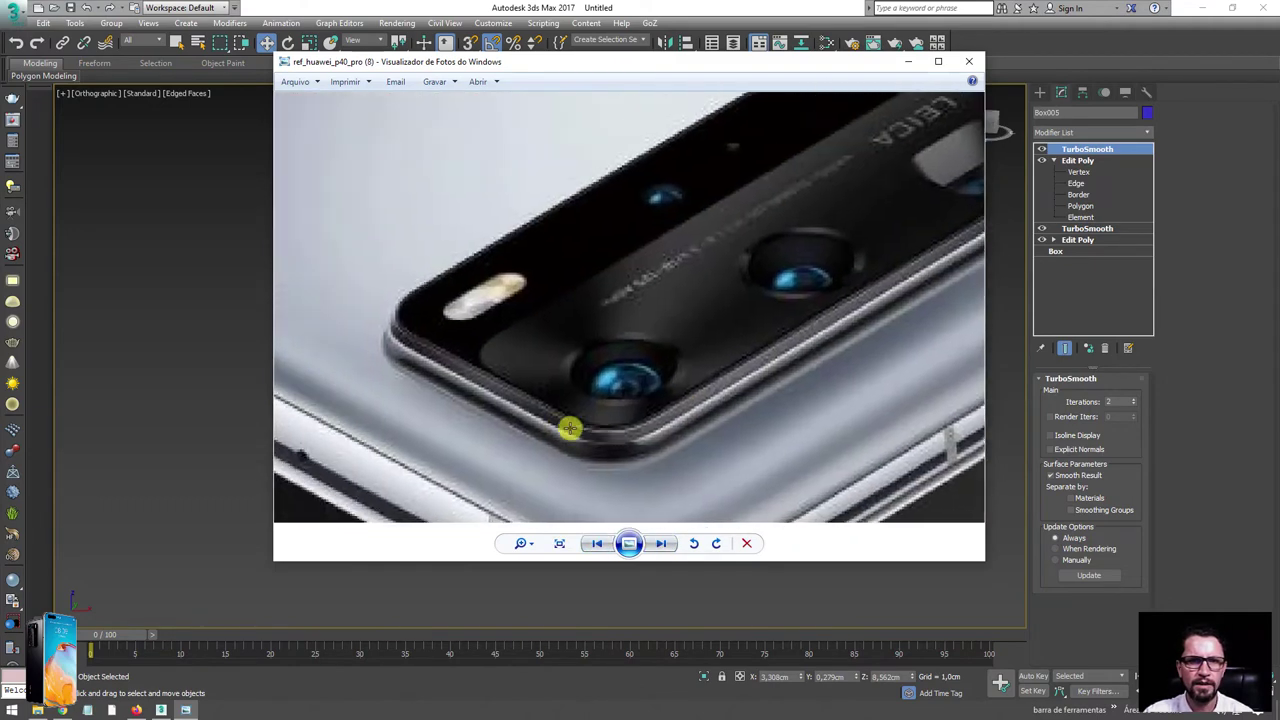
scroll(566, 400, "up", 2)
scroll(510, 310, "up", 2)
scroll(491, 315, "down", 3)
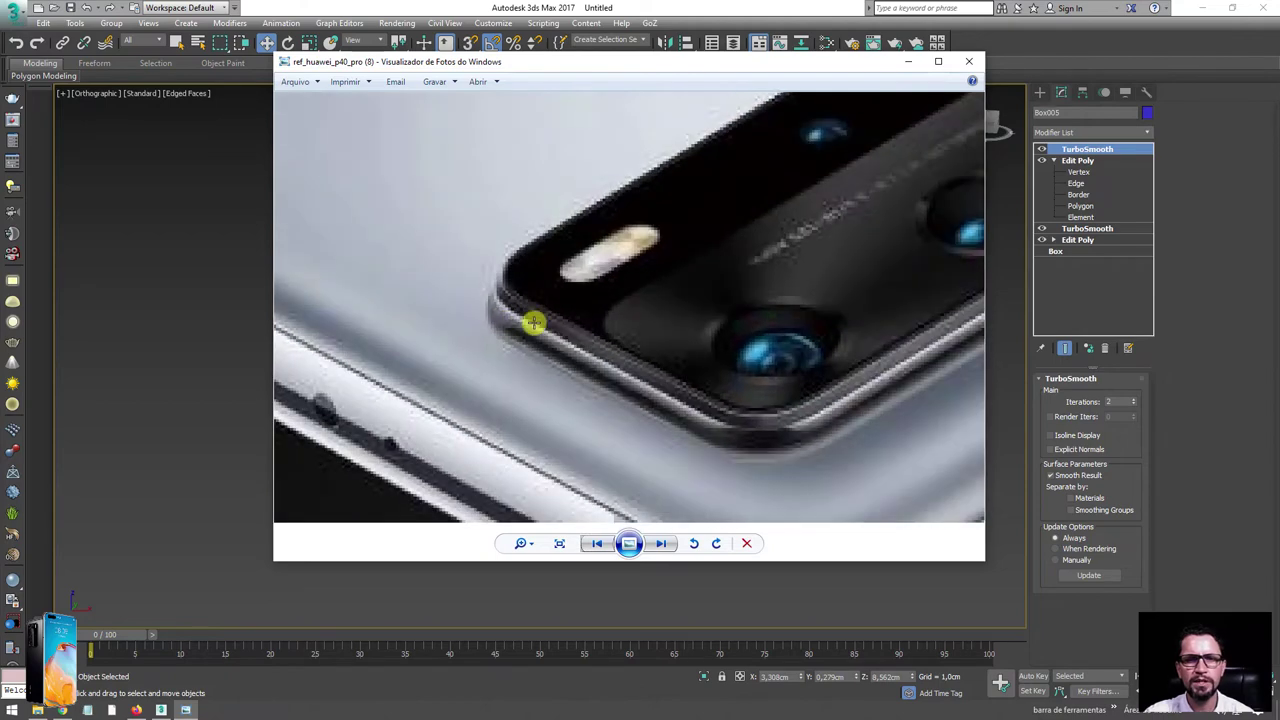
scroll(574, 334, "up", 1)
scroll(538, 317, "up", 2)
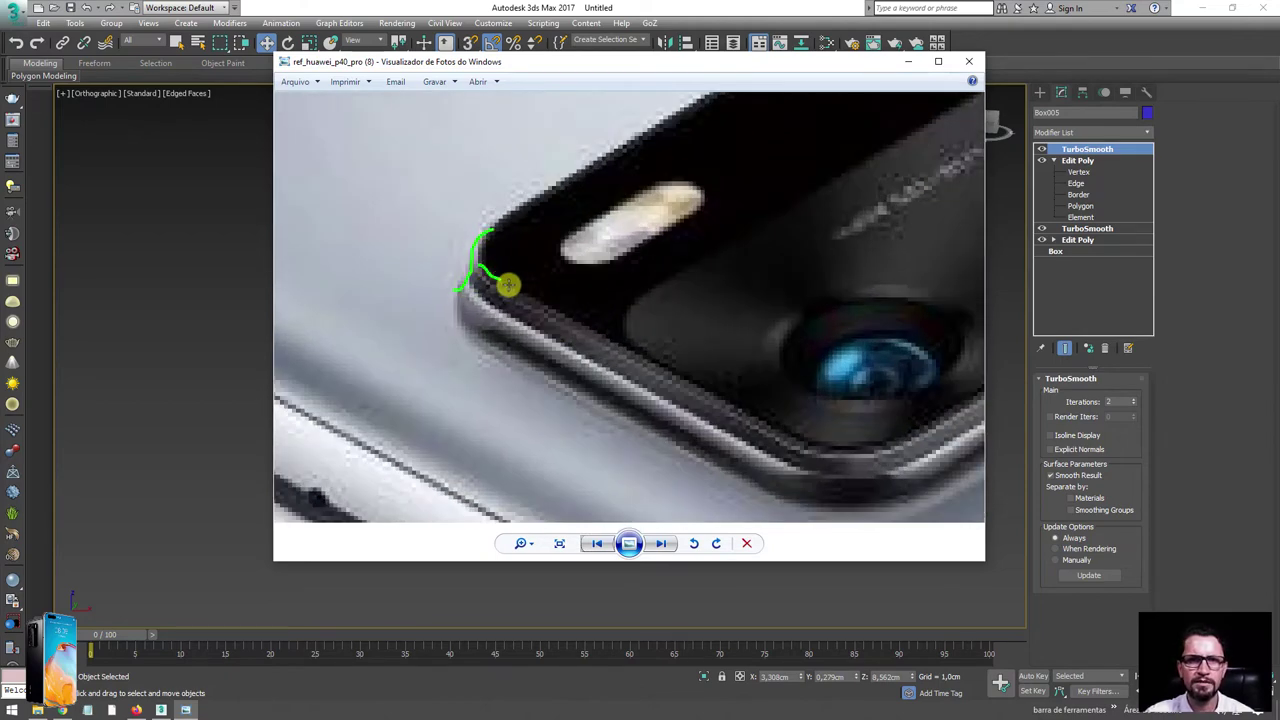
scroll(472, 233, "down", 3)
scroll(580, 288, "down", 2)
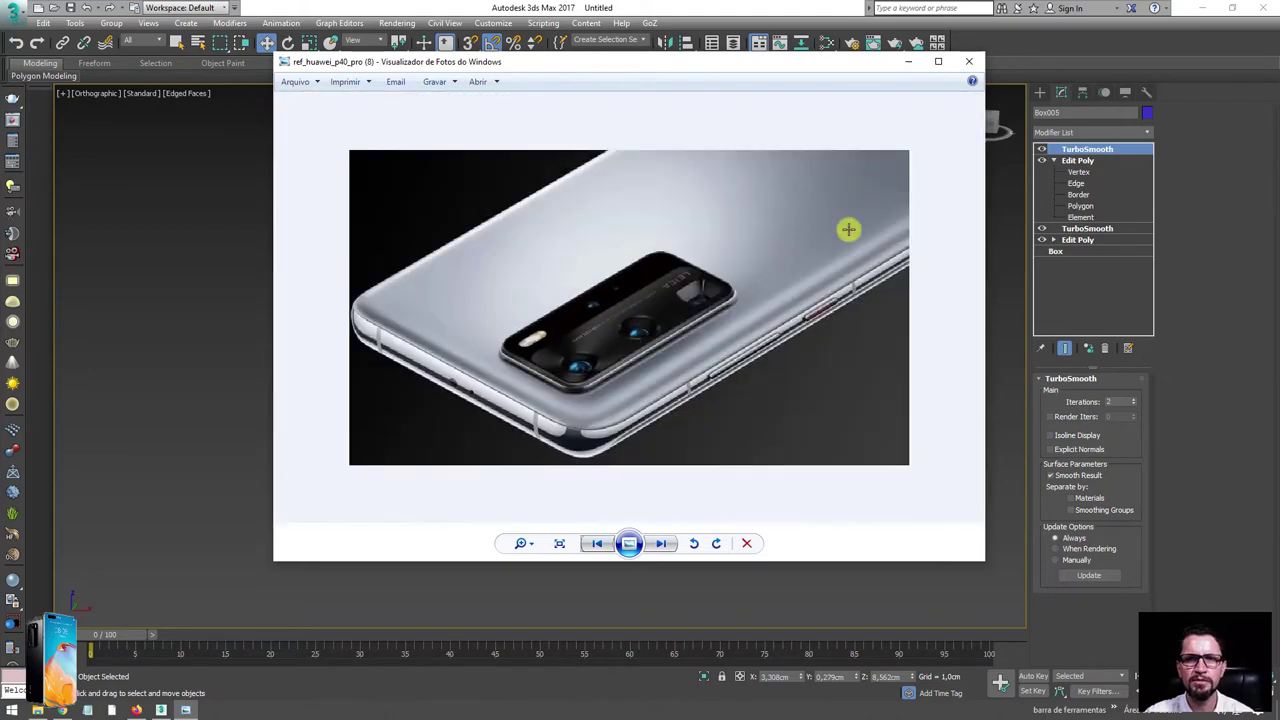
- Minimize Photo Viewer and hide the top TurboSmooth to show the low-poly cage
left_click(907, 62)
scroll(815, 300, "up", 1)
scroll(780, 288, "up", 4)
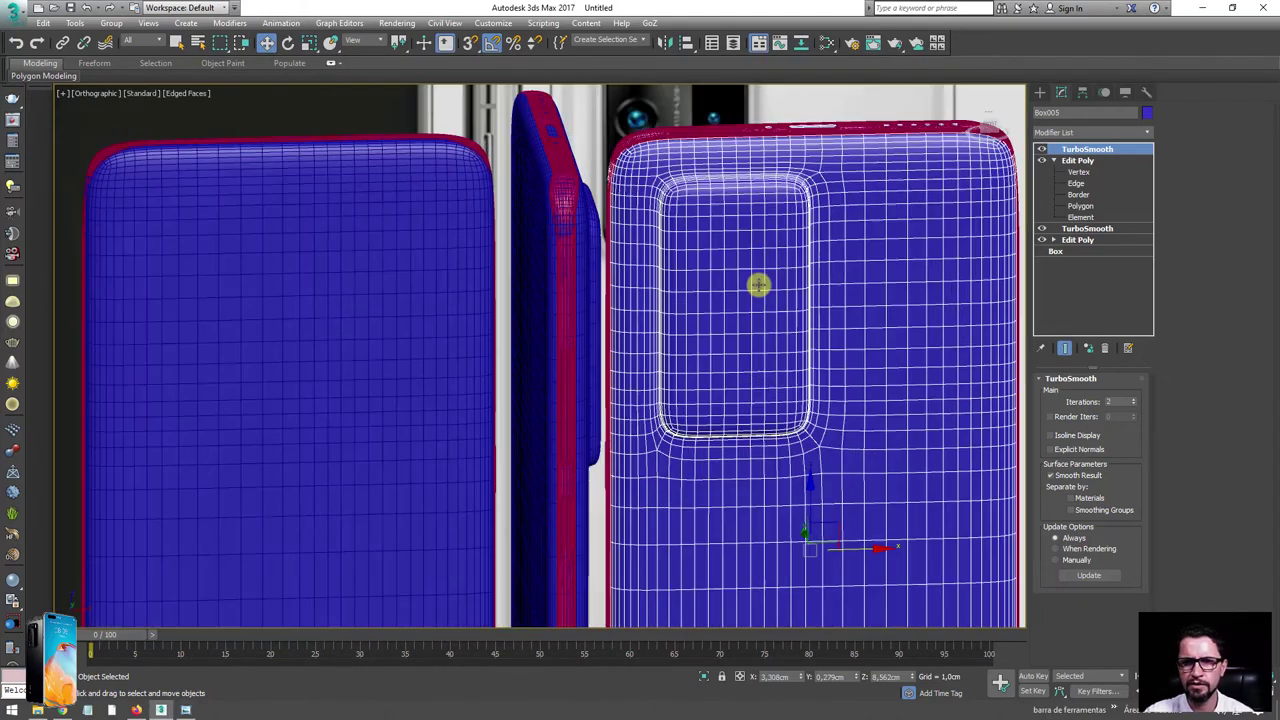
scroll(759, 285, "up", 1)
left_click(1043, 148)
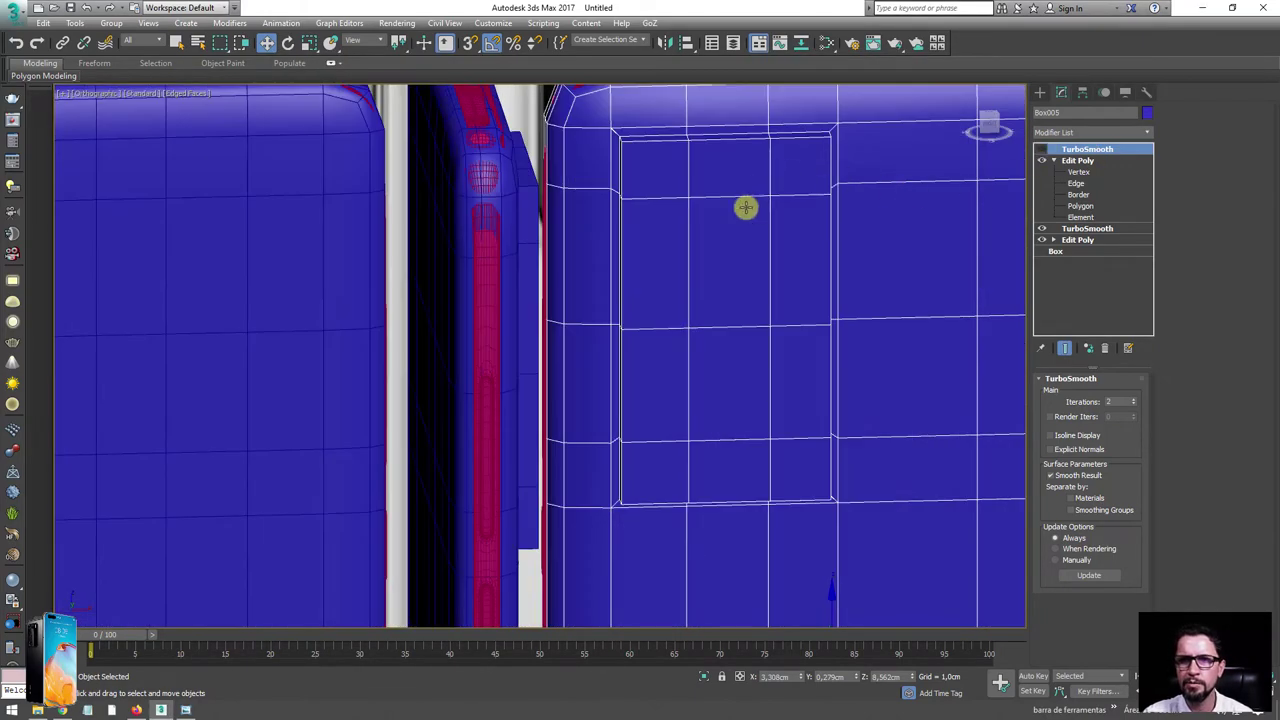
scroll(745, 207, "down", 2)
- Inset the camera bump's 12 top polygons by a small amount, then re-enable the top TurboSmooth
left_click(1080, 205)
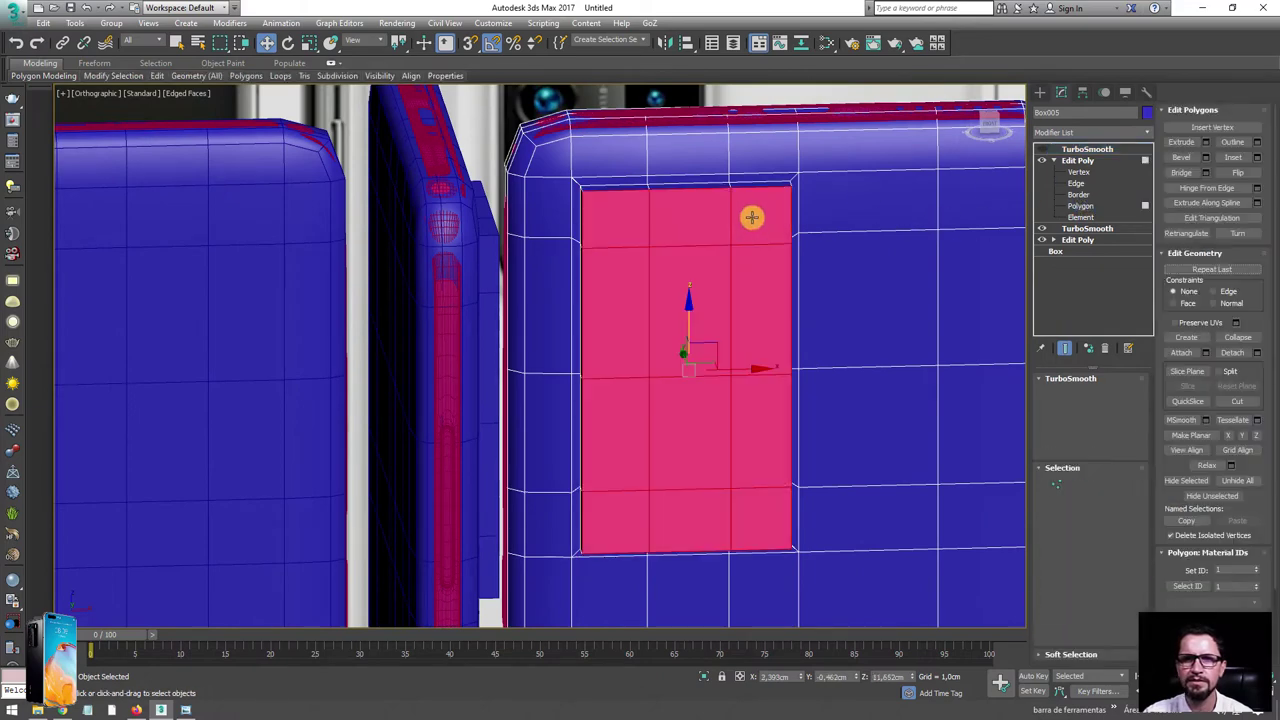
scroll(790, 205, "up", 4)
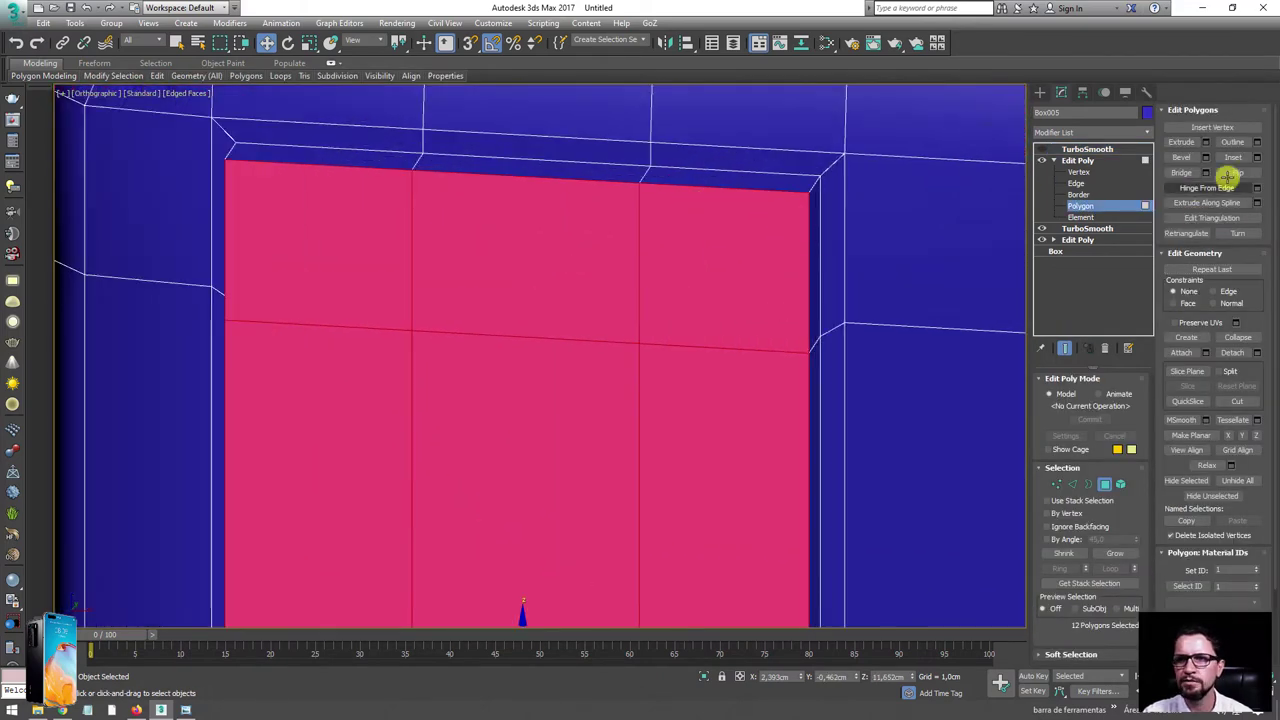
left_click(1256, 157)
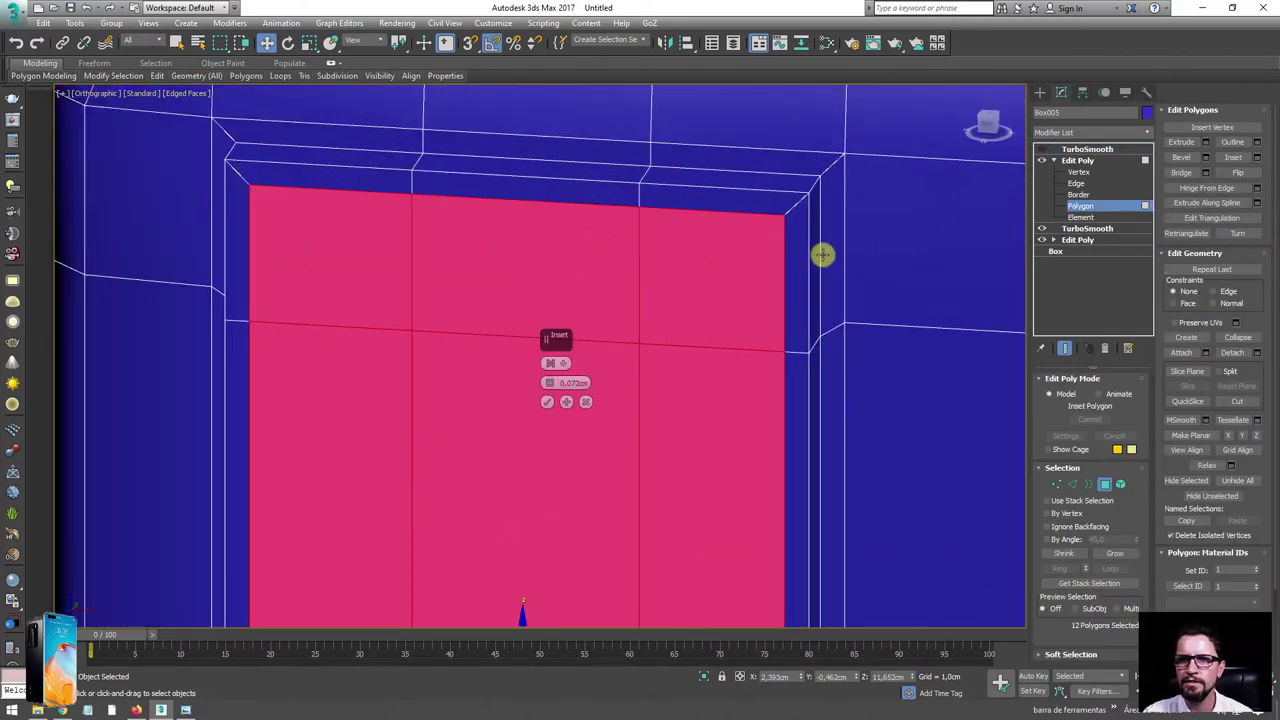
left_click_drag(547, 383, 560, 378)
left_click(547, 401)
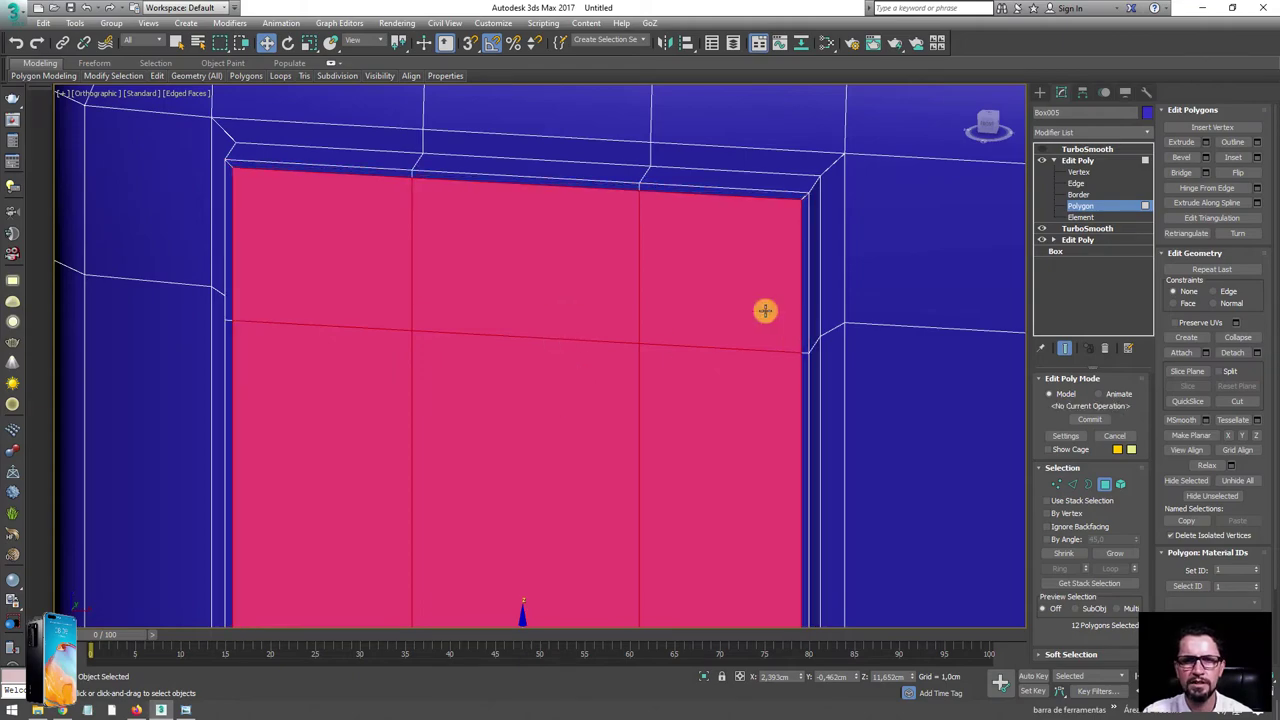
left_click(1080, 160)
left_click(1060, 148)
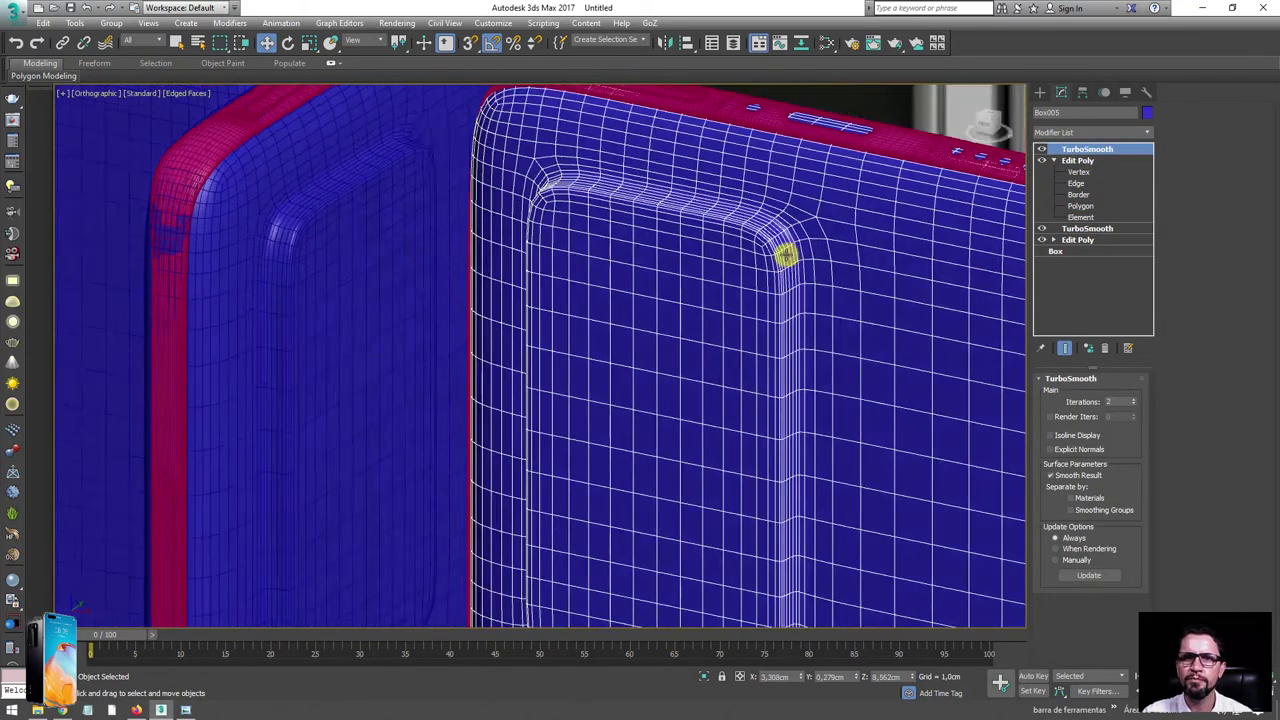
- With TurboSmooth hidden, add a SwiftLoop edge loop along the bump's top edge, then re-enable smoothing
mouse_move(791, 231)
middle_mouse_down("alt")
mouse_move(771, 246)
mouse_move(800, 277)
mouse_move(798, 266)
middle_mouse_up("alt")
left_click(1041, 150)
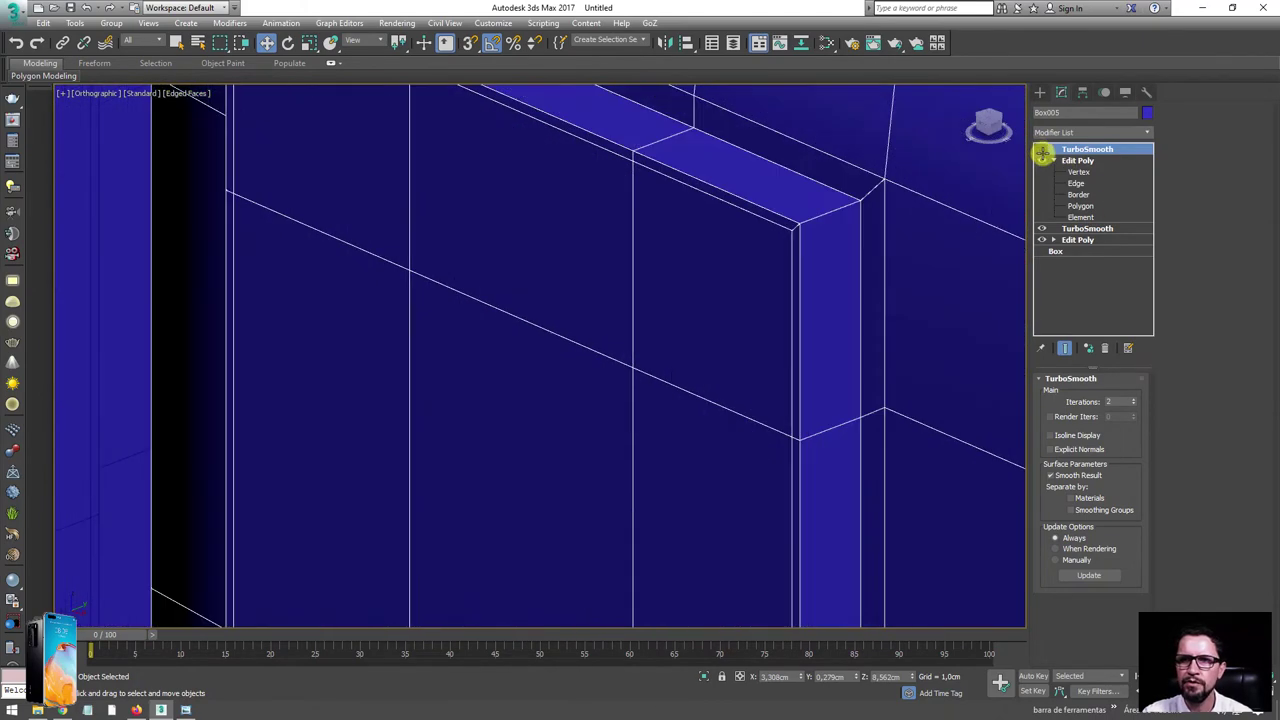
left_click(1078, 183)
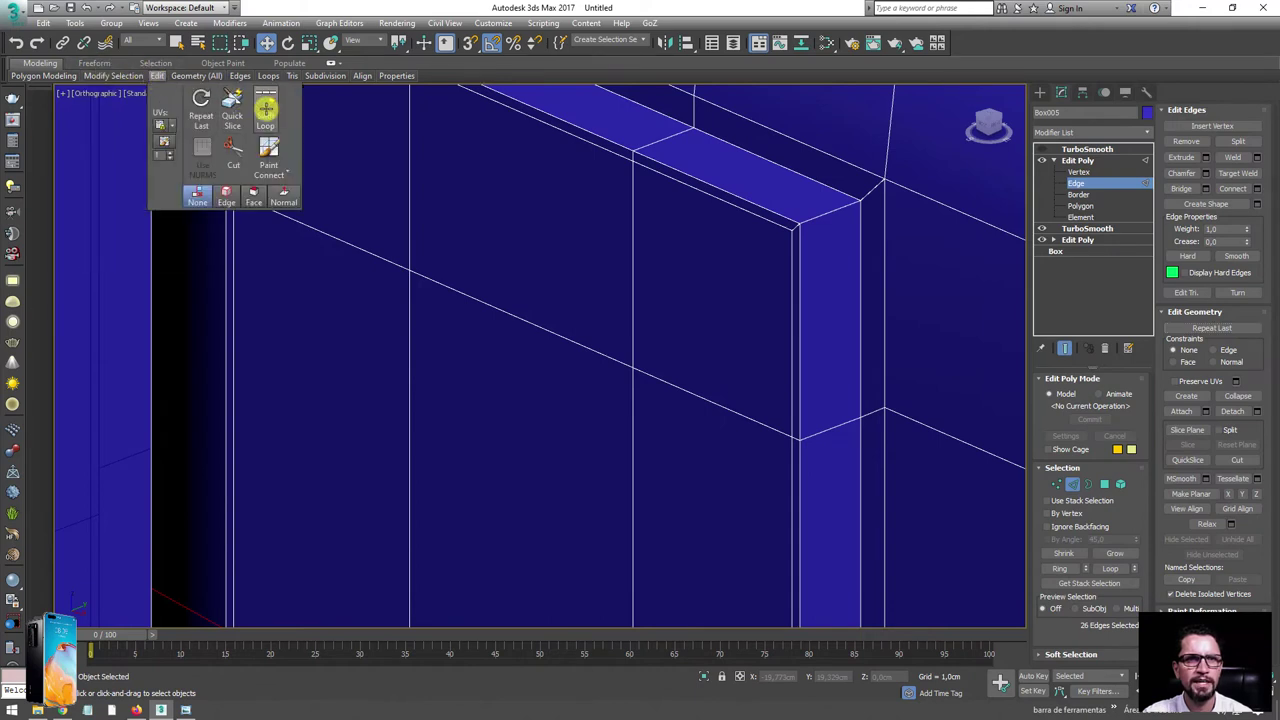
left_click(266, 106)
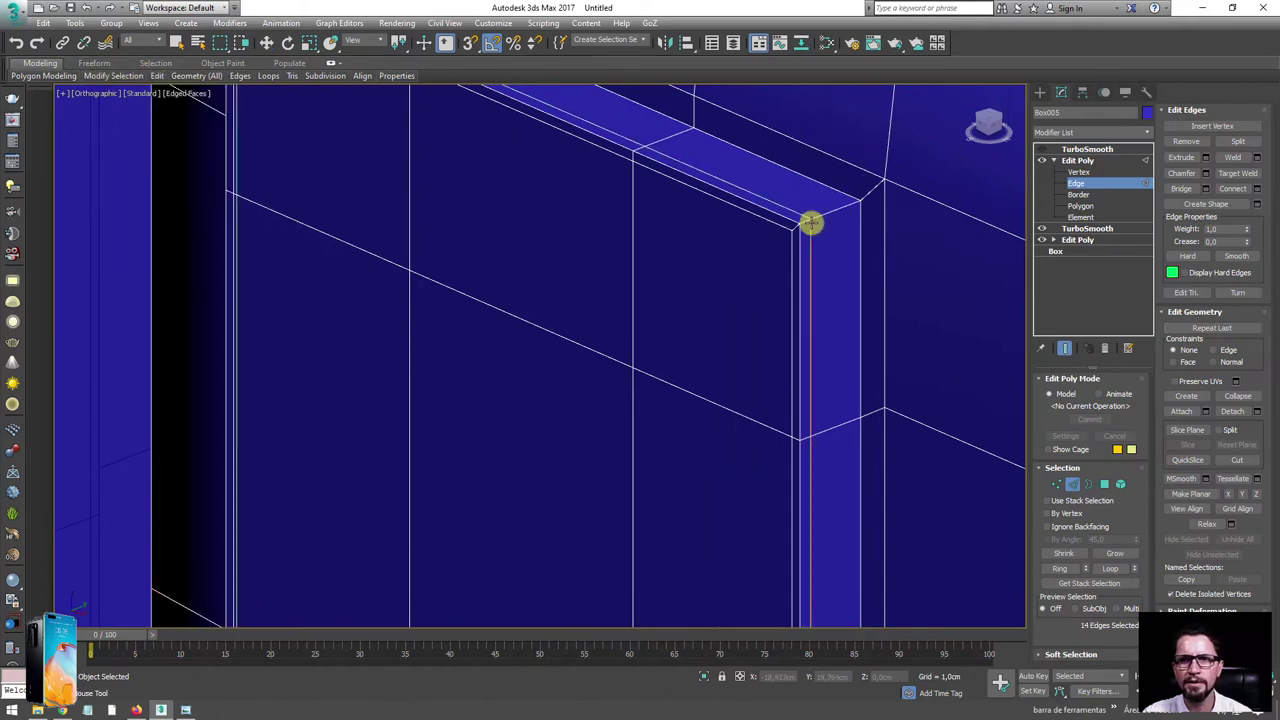
left_click(1087, 149)
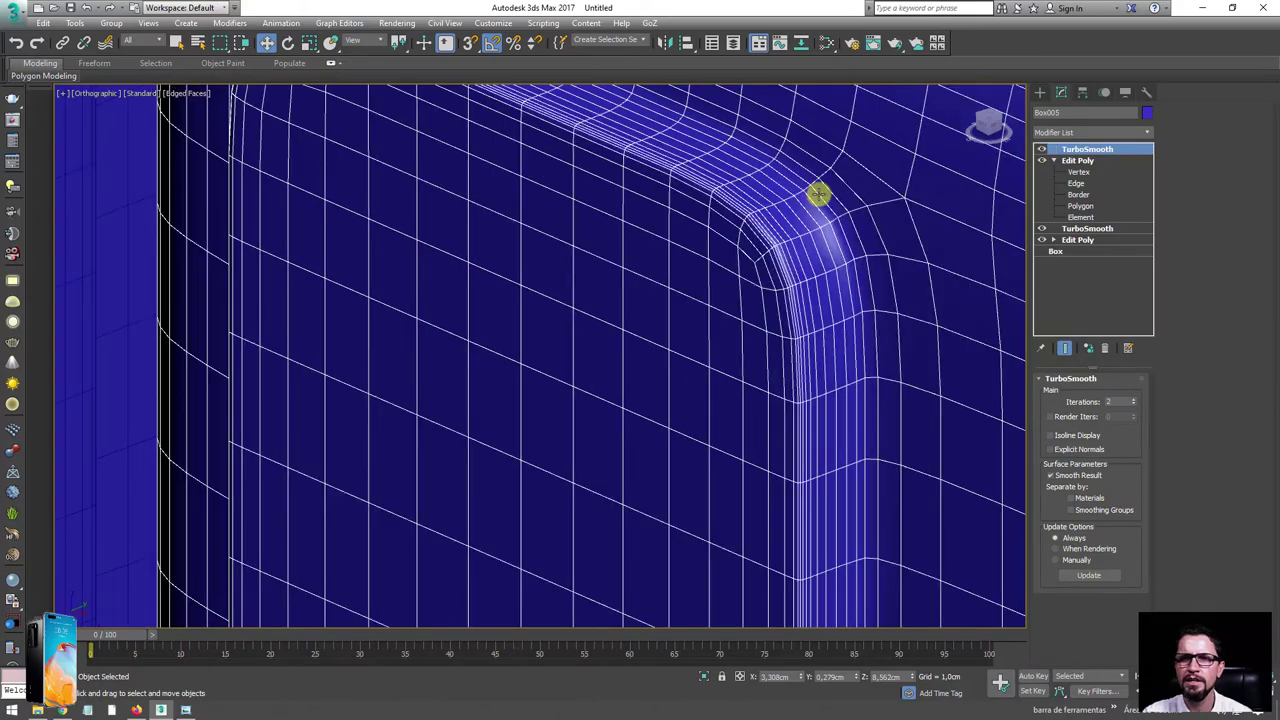
- Frame the whole phone in the Front view with shaded, edged faces
scroll(780, 251, "up", 2)
scroll(757, 240, "up", 2)
scroll(812, 231, "down", 3)
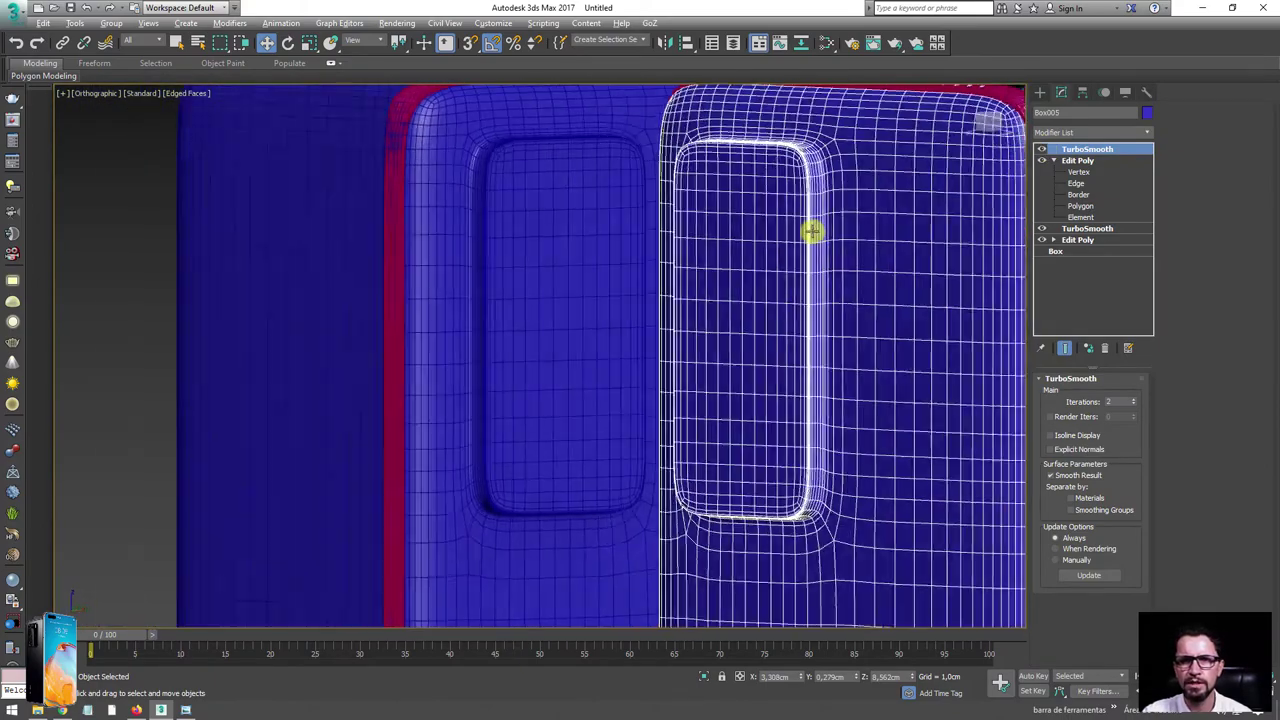
scroll(780, 245, "down", 3)
key("l")
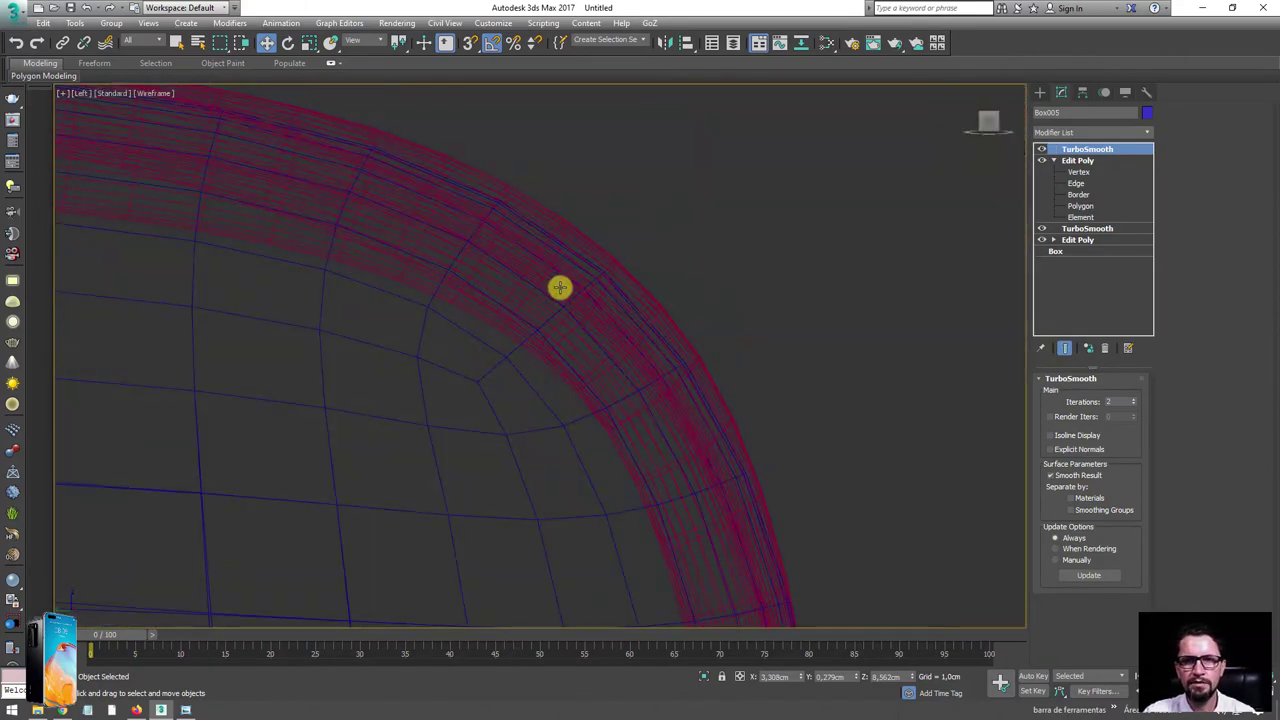
key("z")
scroll(537, 236, "up", 2)
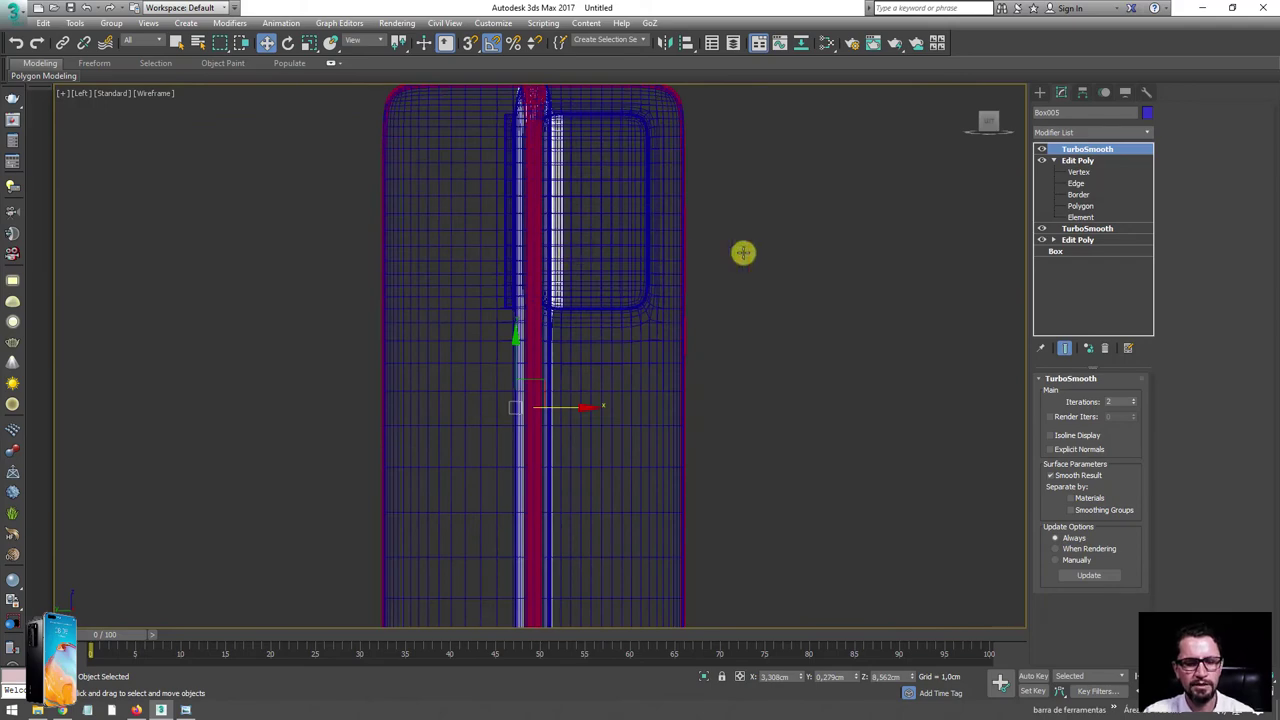
key("f")
key("F3")
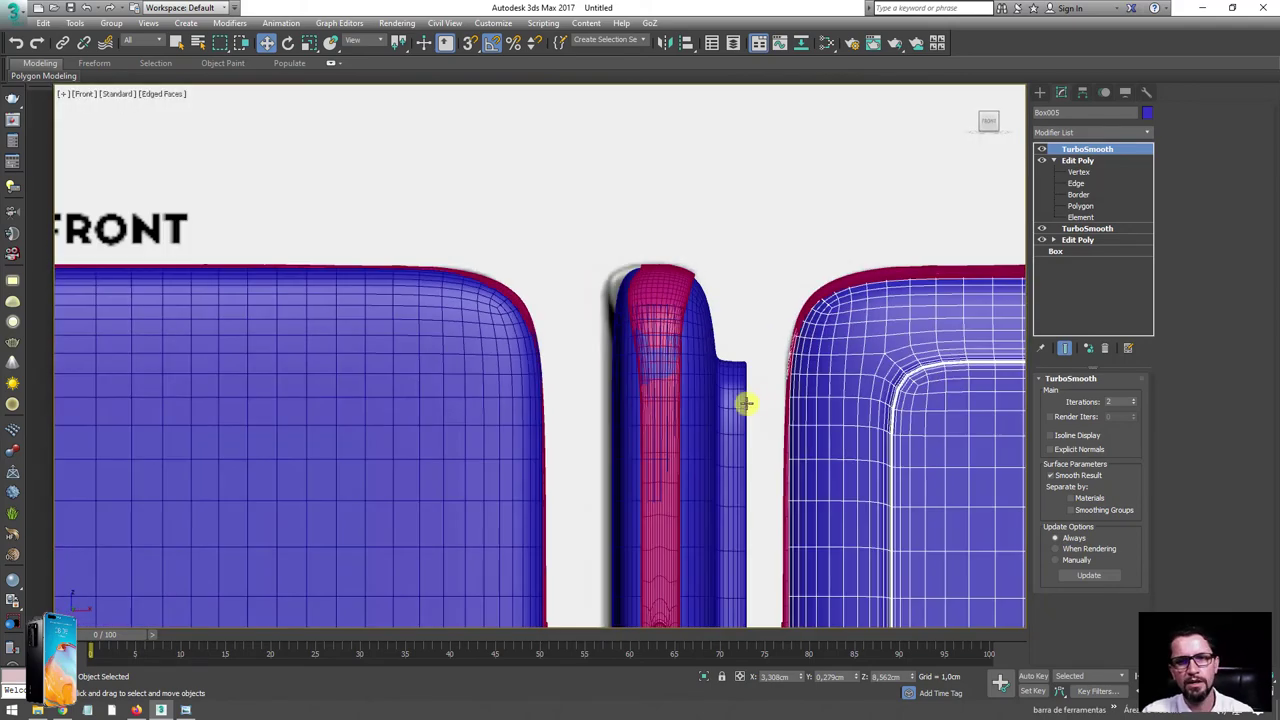
scroll(743, 403, "up", 2)
- Select the thin middle piece Box002, trying a move and undoing it so it stays in place
left_click(675, 219)
scroll(679, 226, "down", 1)
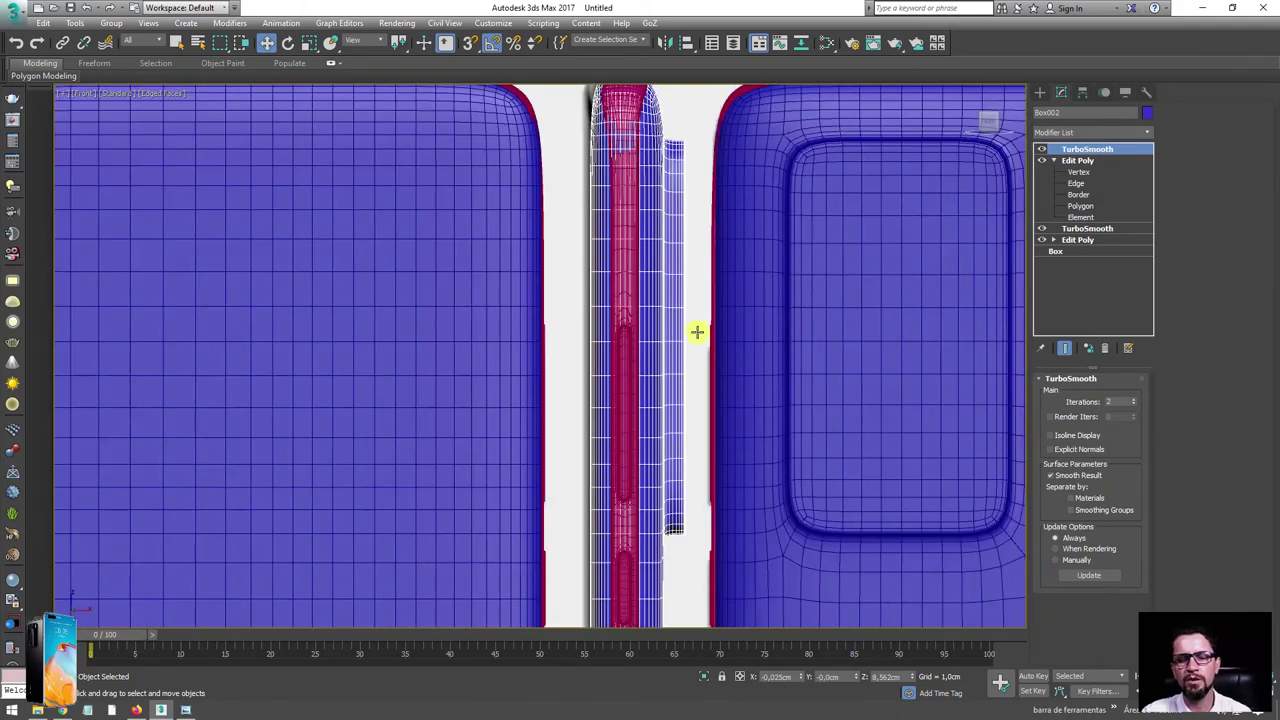
mouse_move(675, 330)
left_mouse_down()
mouse_move(678, 314)
mouse_move(608, 291)
left_mouse_up()
key("ctrl+z")
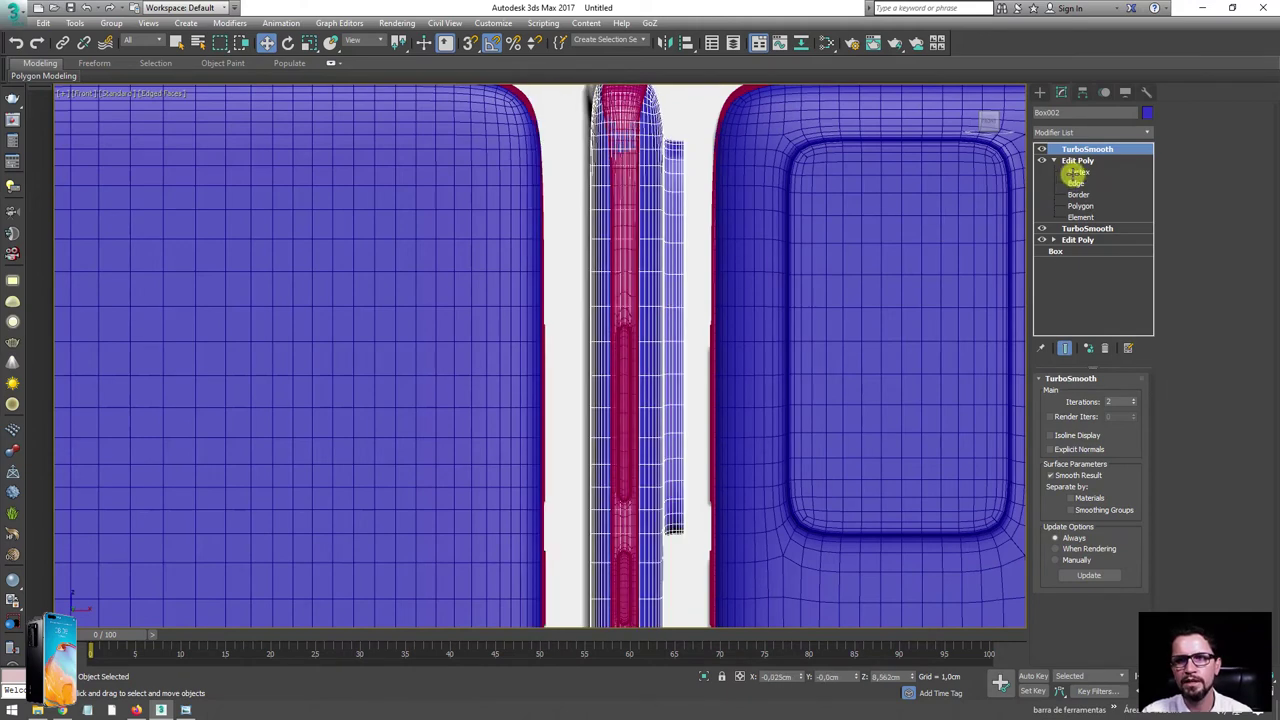
- At Vertex level with TurboSmooth hidden, shift the strip's vertices left and lower its top vertices
left_click(1078, 172)
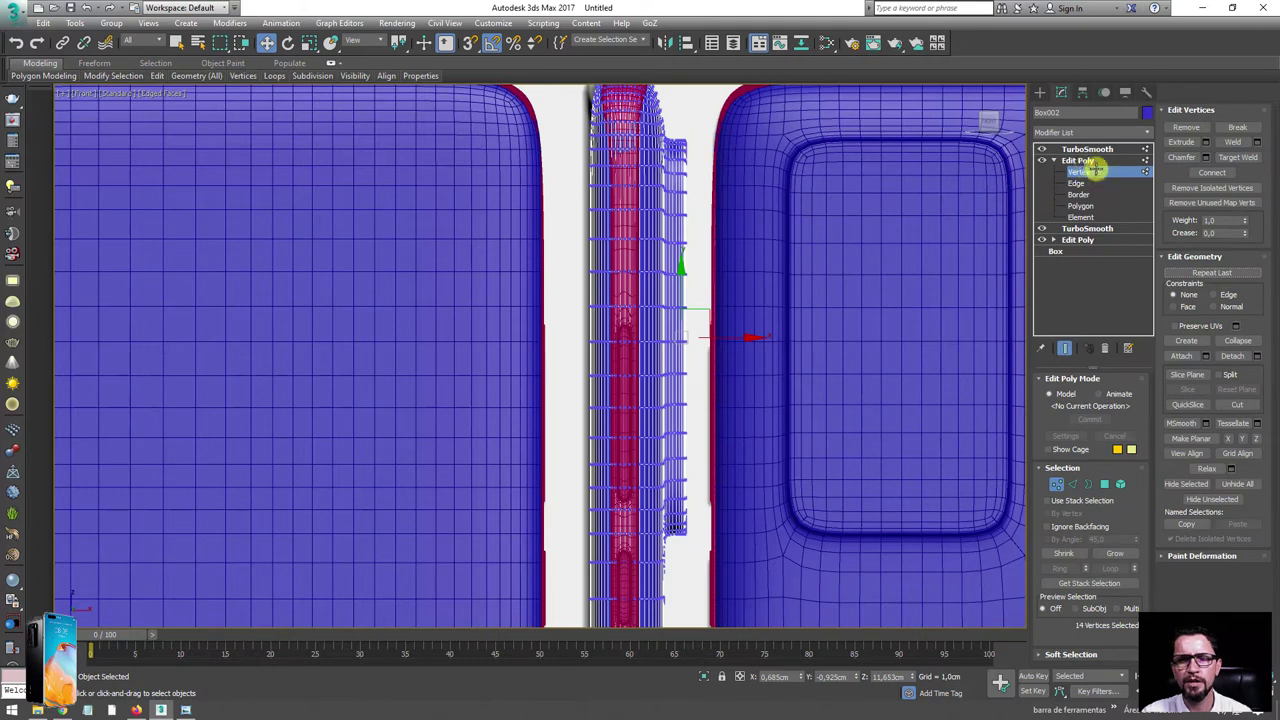
left_click(1041, 149)
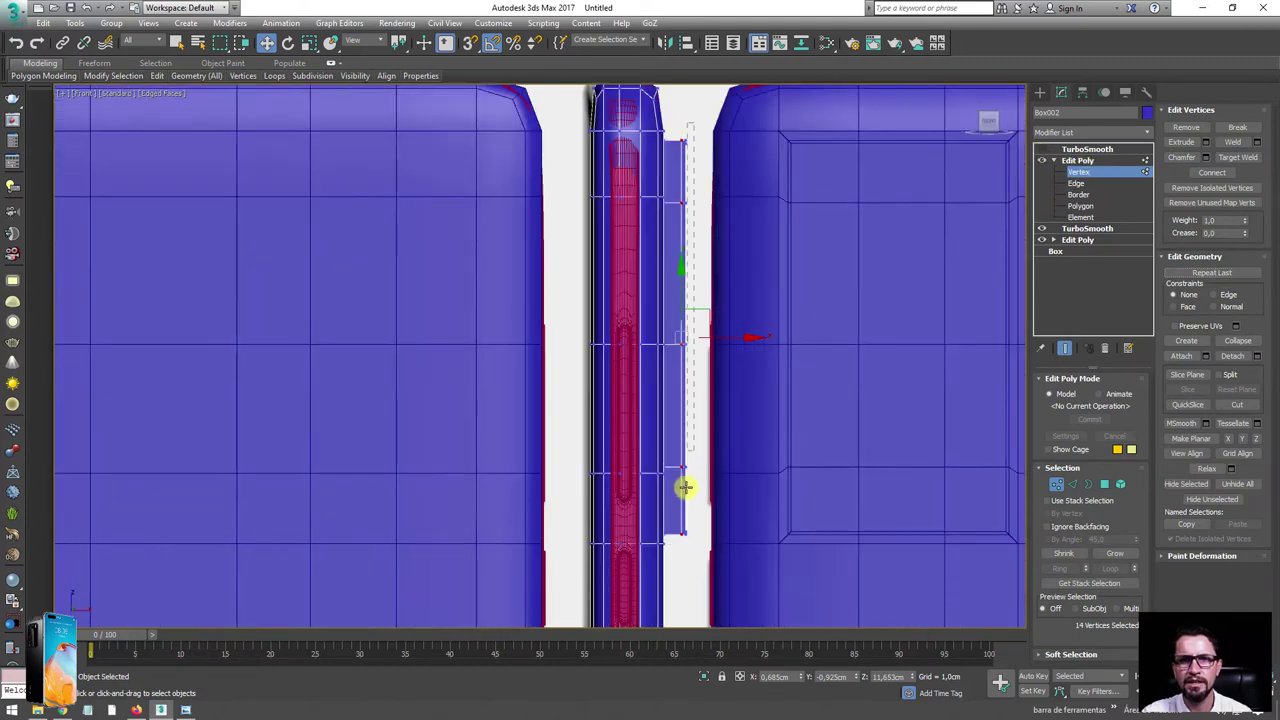
scroll(701, 343, "up", 2)
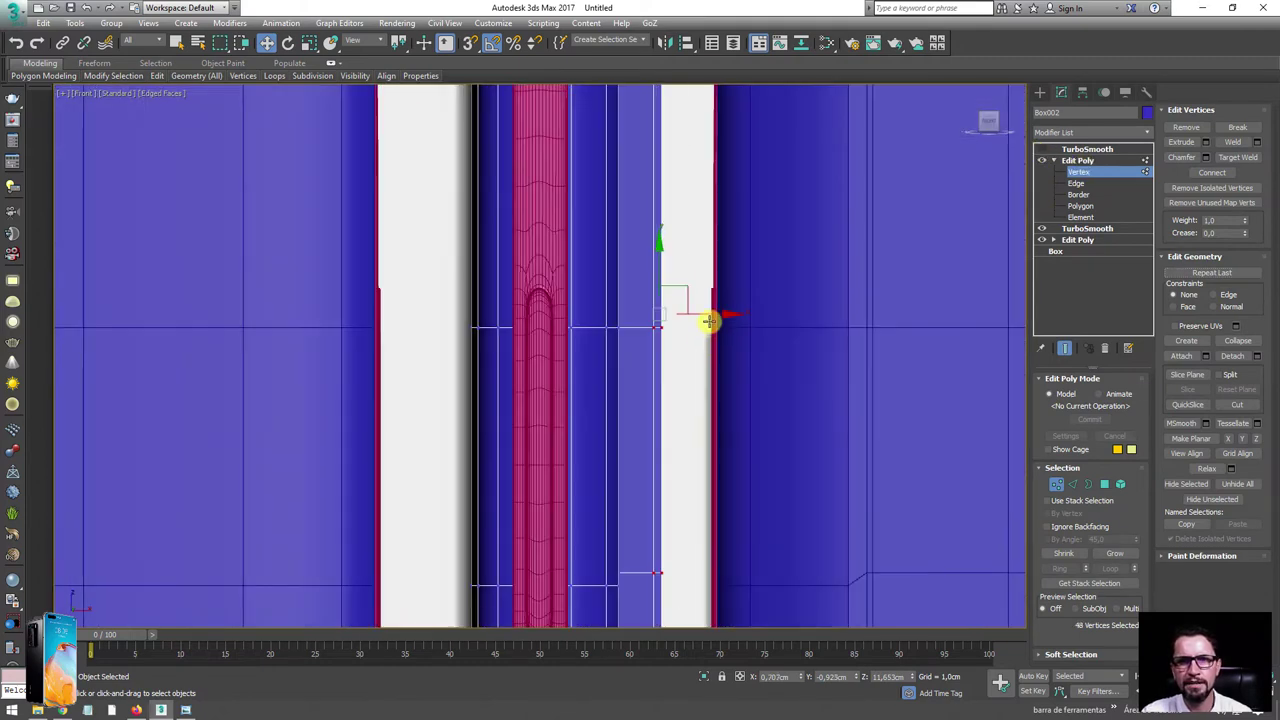
left_click_drag(709, 321, 686, 318)
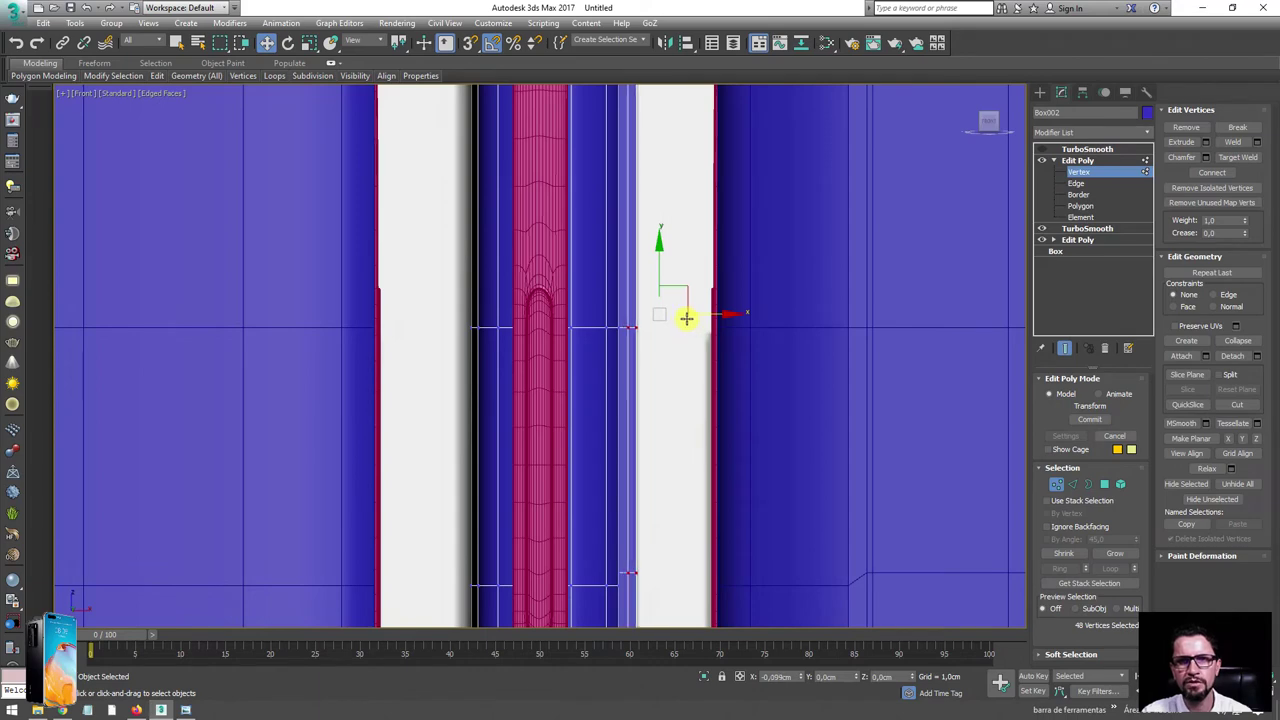
scroll(688, 318, "down", 5)
scroll(645, 200, "up", 3)
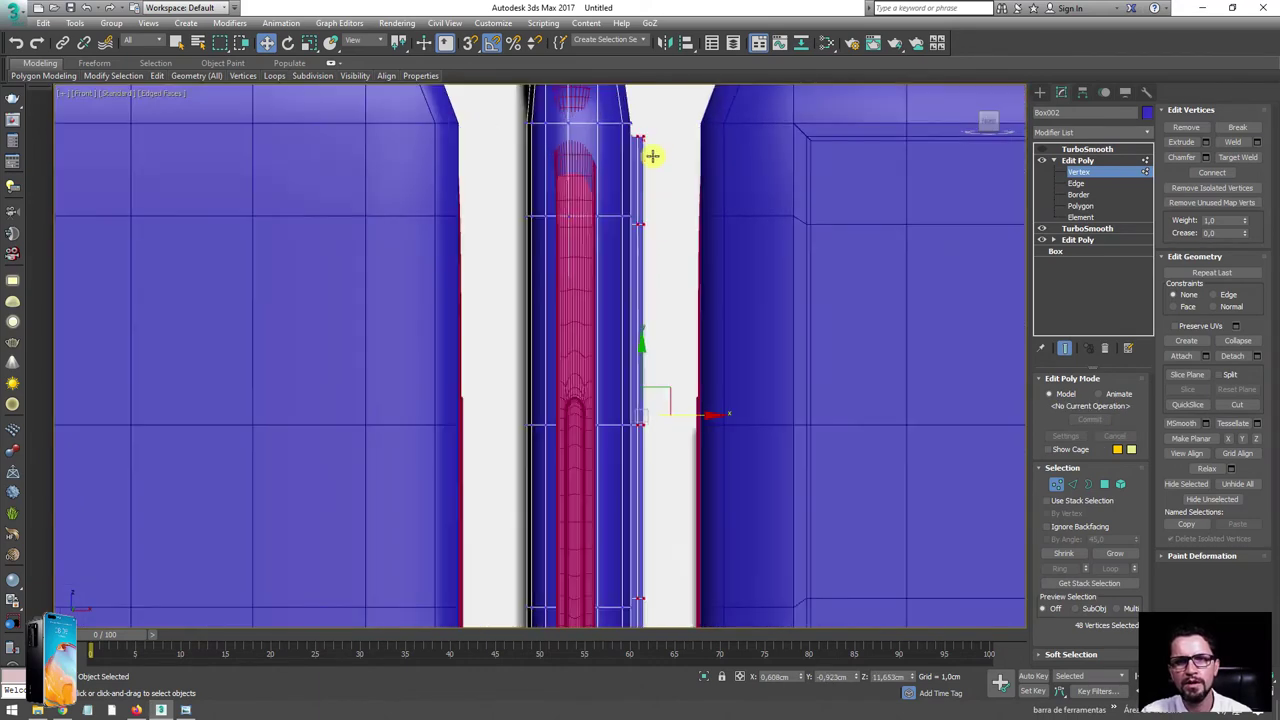
scroll(656, 150, "up", 3)
left_click_drag(619, 196, 620, 196)
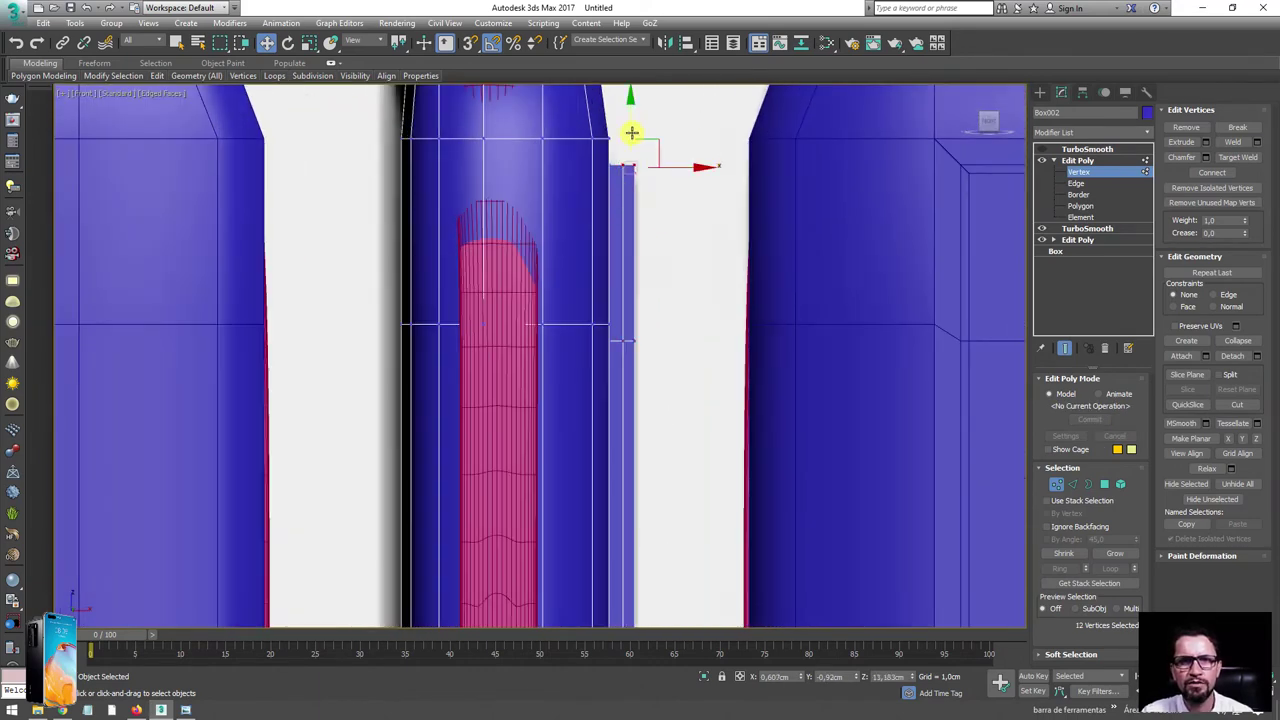
left_click_drag(632, 132, 633, 137)
scroll(670, 400, "down", 4)
scroll(654, 329, "up", 3)
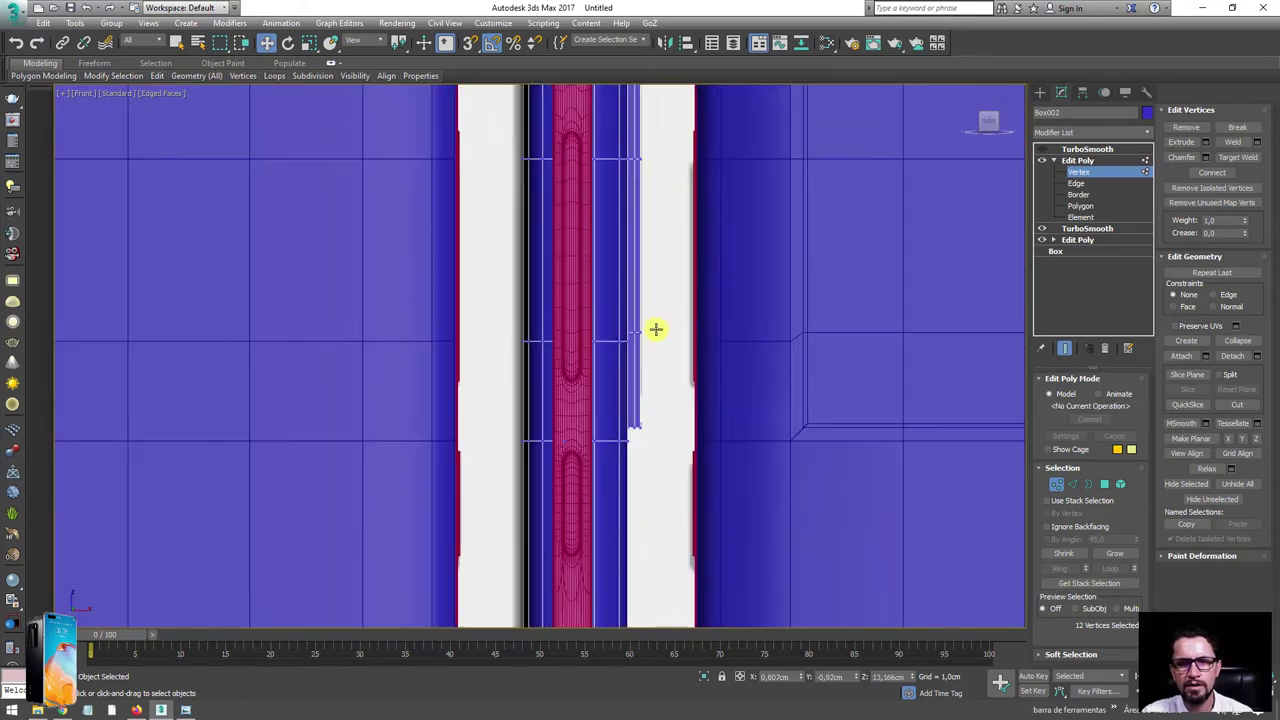
scroll(655, 539, "up", 2)
- Adjust the vertices at the strip's lower end and edge in the Top view
left_click_drag(609, 495, 611, 472)
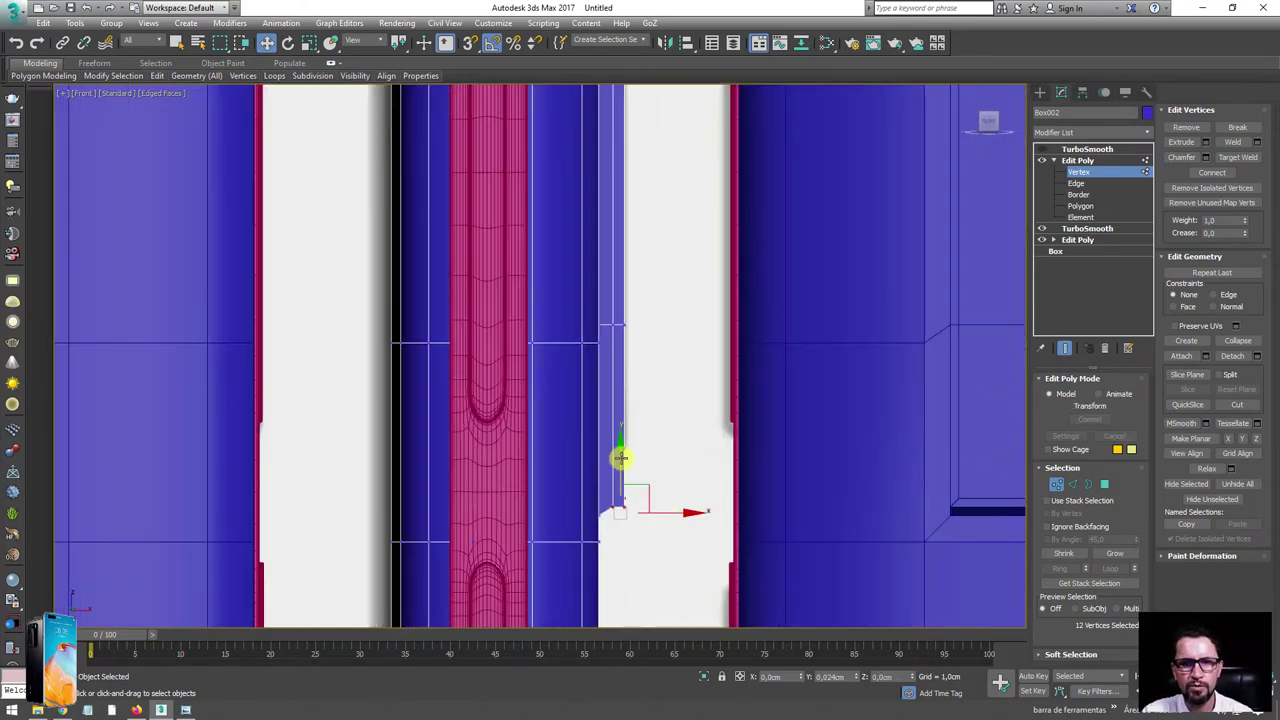
scroll(621, 453, "down", 1)
scroll(621, 453, "down", 1)
scroll(666, 323, "down", 2)
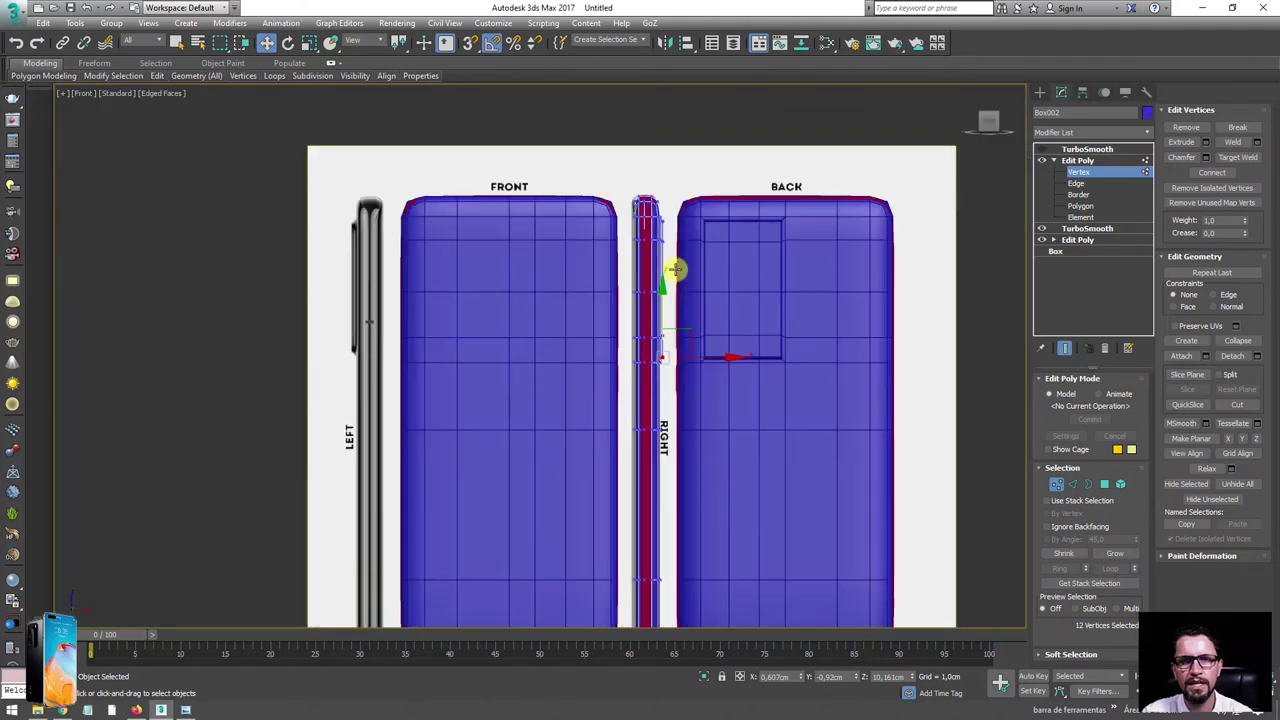
scroll(674, 274, "up", 1)
scroll(677, 263, "down", 1)
key("t")
scroll(577, 251, "up", 2)
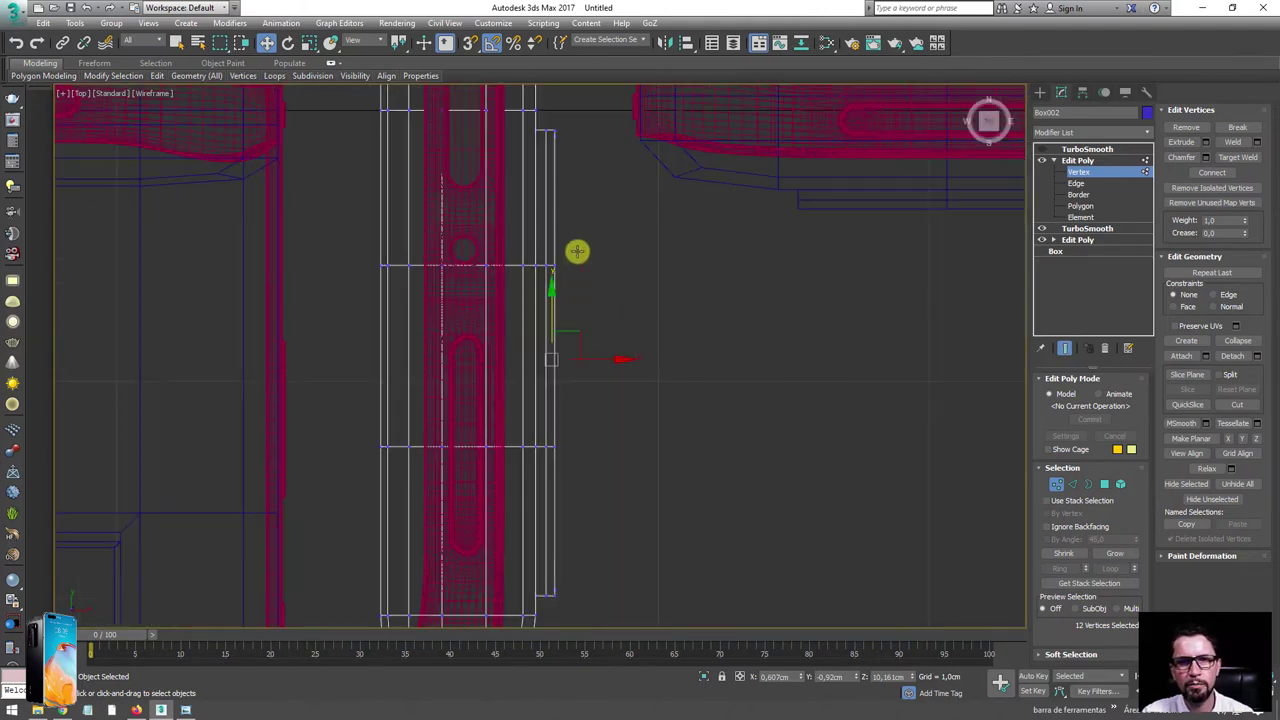
scroll(570, 290, "up", 1)
scroll(561, 288, "up", 1)
left_click_drag(561, 288, 549, 266)
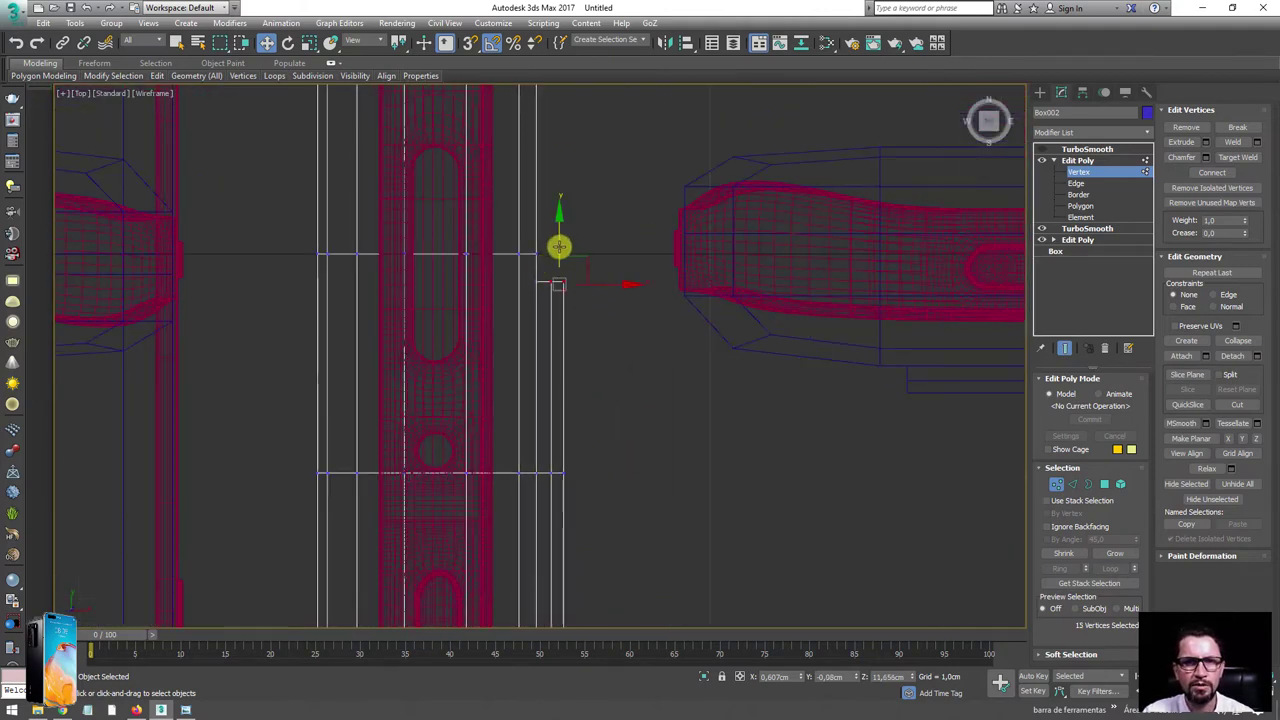
middle_click_drag(610, 440, 602, 220)
middle_click_drag(588, 326, 608, 191)
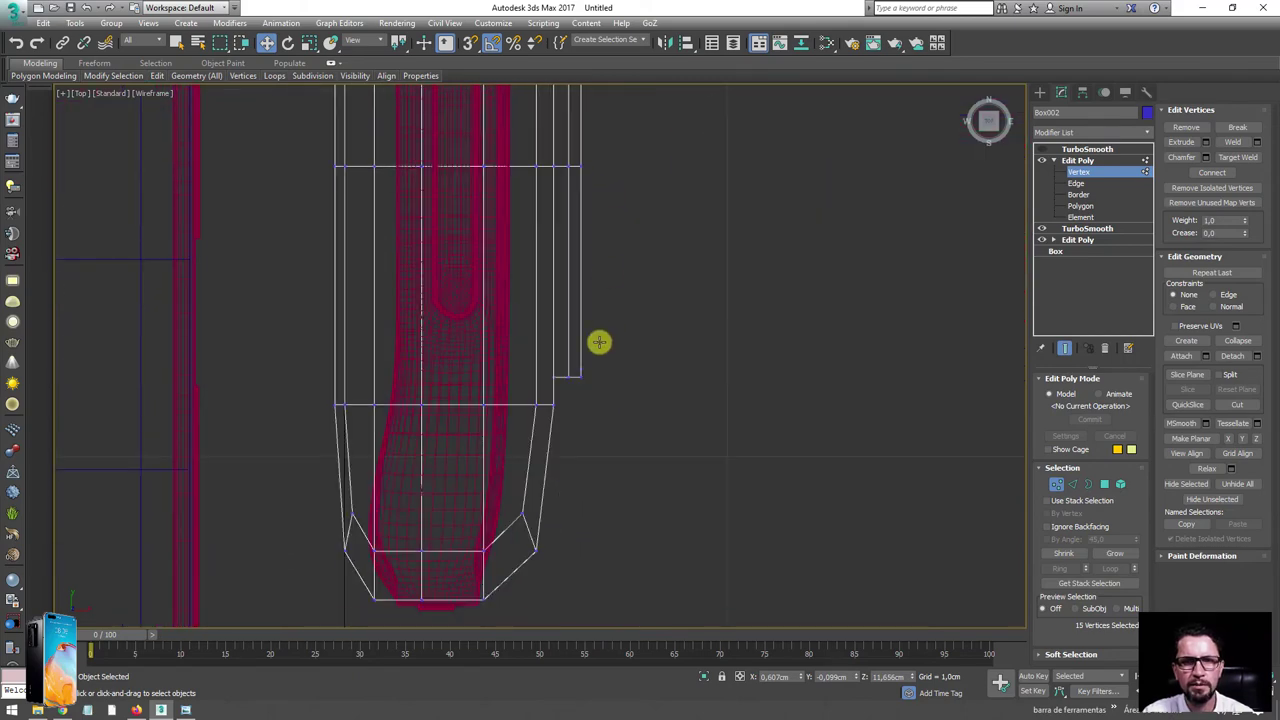
left_click_drag(566, 394, 566, 396)
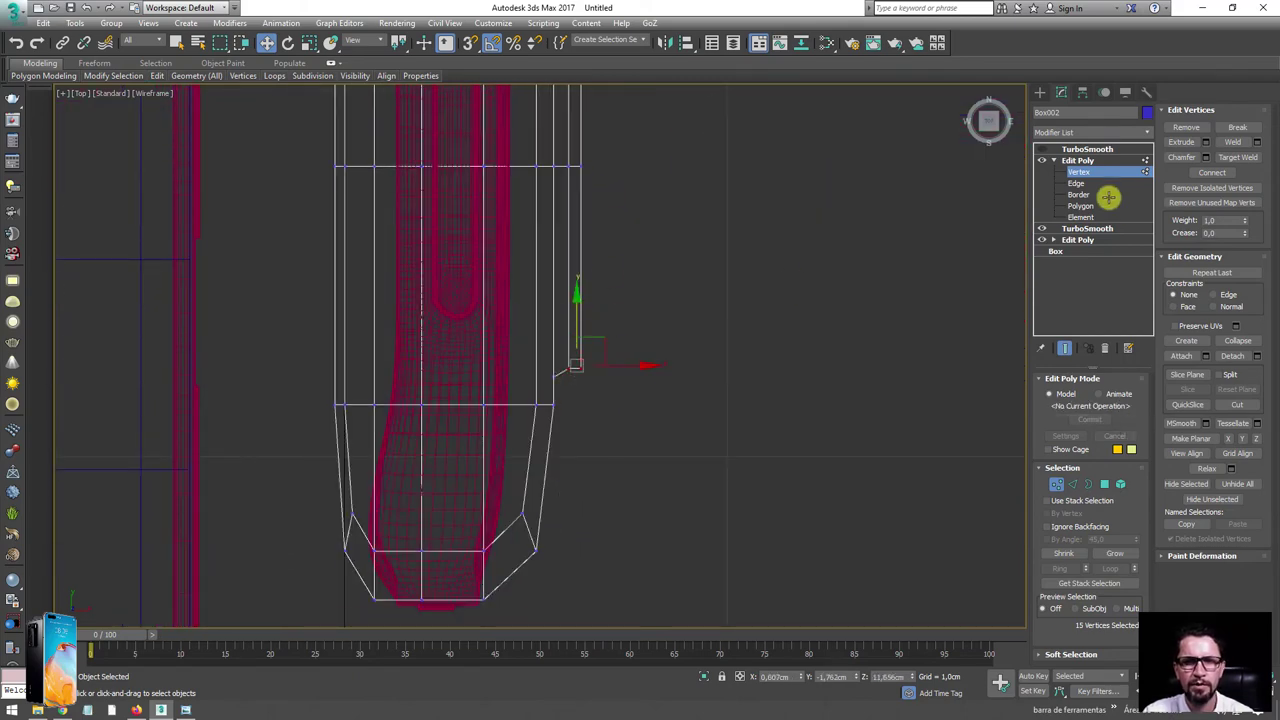
- Leave vertex editing and bring back the TurboSmoothed mesh
left_click(1077, 160)
left_click(1052, 148)
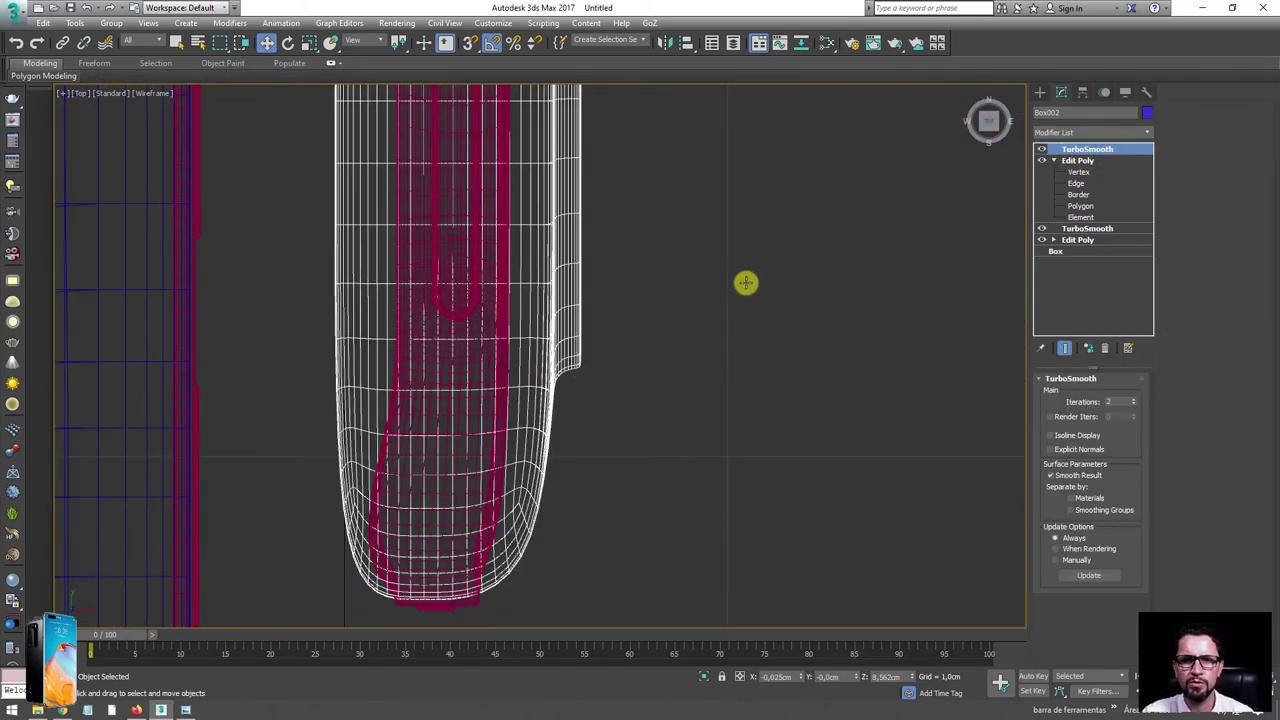
scroll(746, 282, "down", 2)
scroll(723, 323, "down", 5)
scroll(726, 349, "down", 4)
- Switch to Perspective with edged shaded faces and orbit to frame the phones beside the reference plane
key("p")
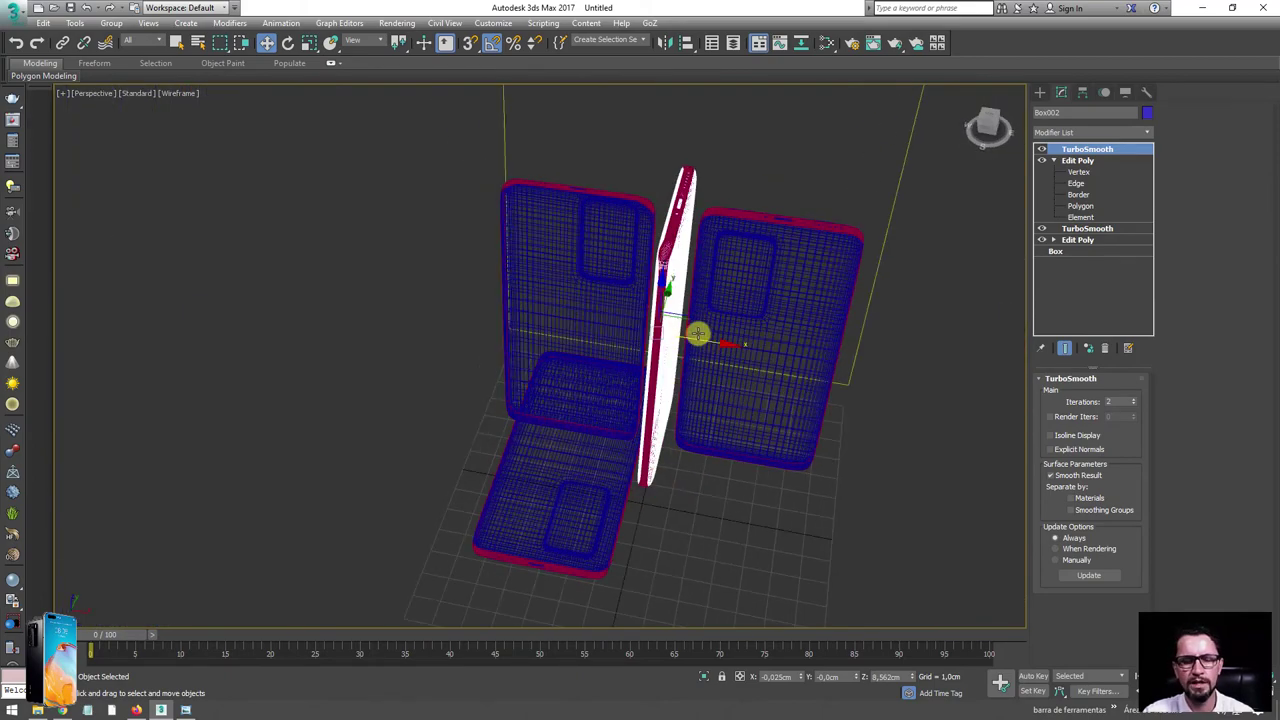
key("F3")
mouse_move(697, 358)
middle_mouse_down("alt")
mouse_move(760, 323)
mouse_move(449, 271)
mouse_move(570, 388)
middle_mouse_up("alt")
scroll(570, 388, "up", 3)
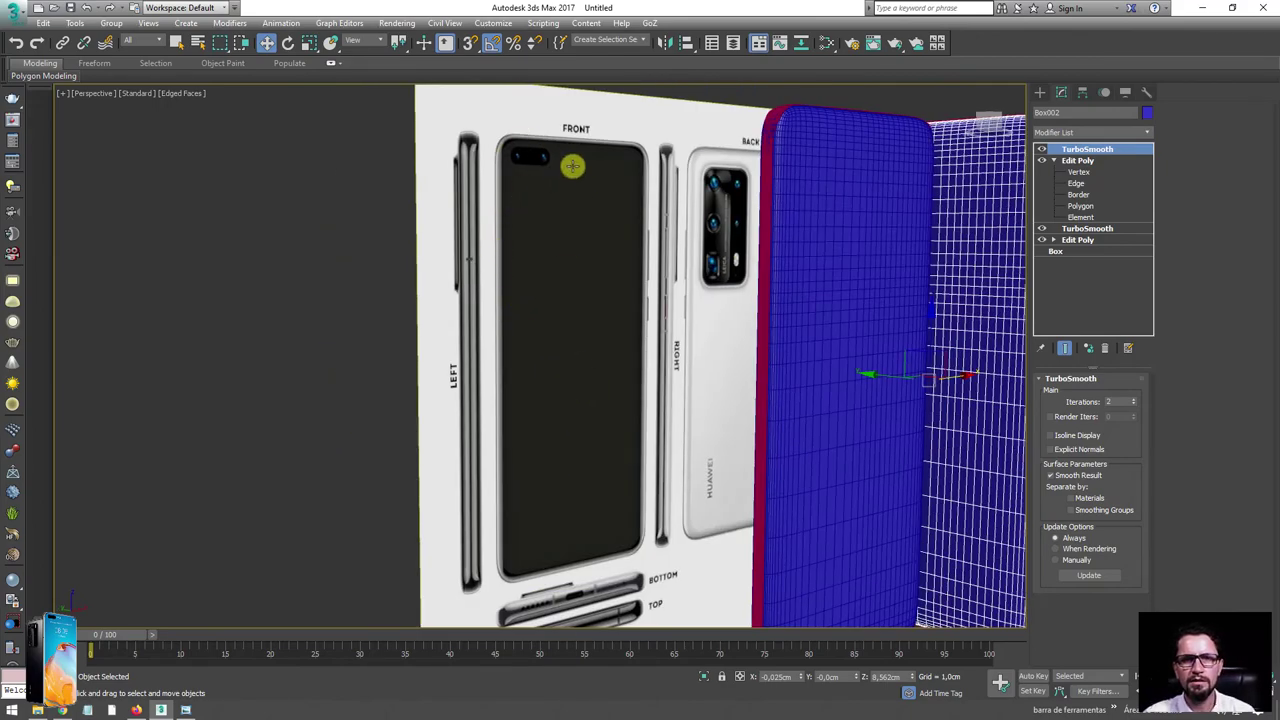
mouse_move(607, 323)
middle_mouse_down("alt")
mouse_move(614, 331)
mouse_move(566, 346)
middle_mouse_up("alt")
scroll(566, 346, "down", 5)
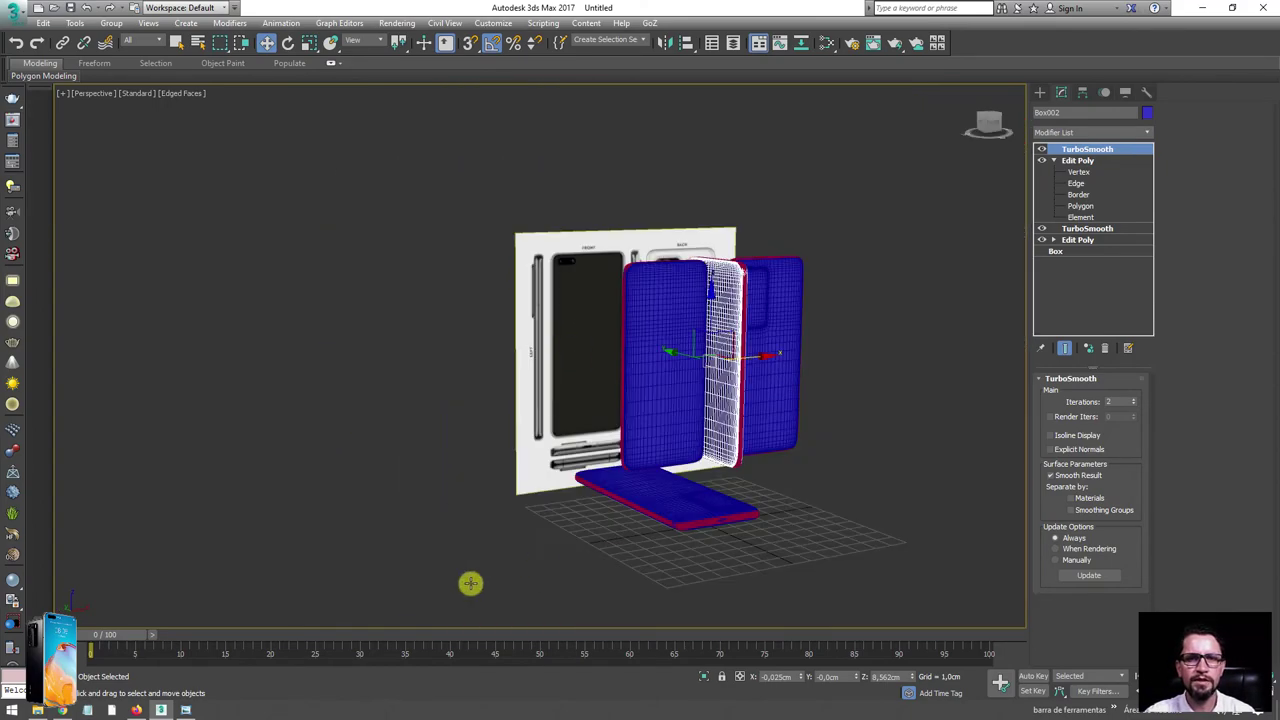
left_click(185, 710)
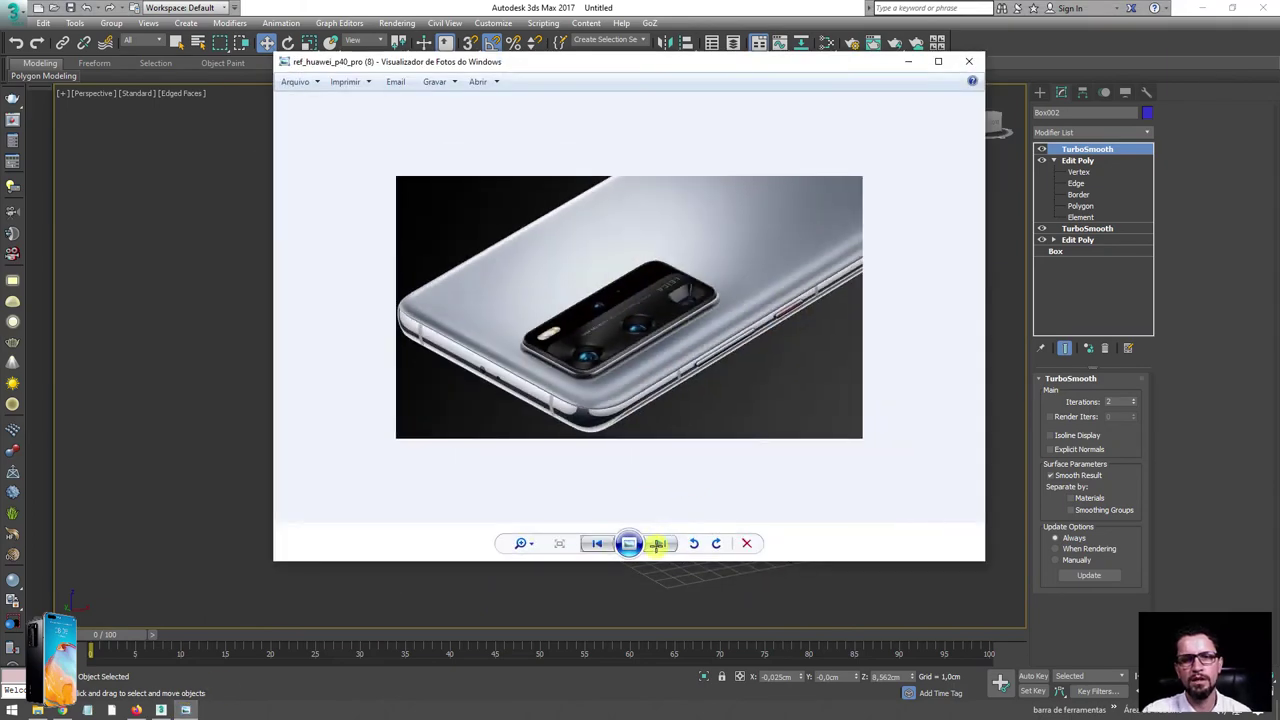
left_click(657, 543)
left_click(657, 543)
left_click(660, 543)
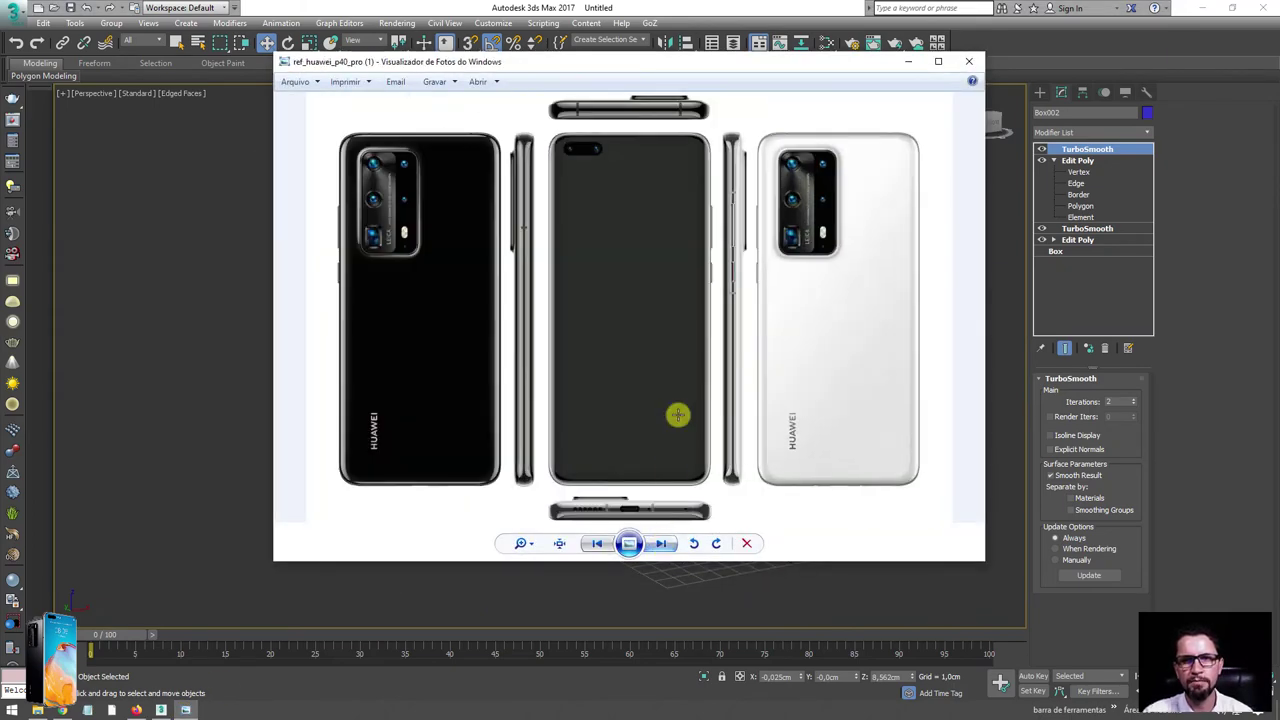
scroll(783, 211, "up", 3)
scroll(805, 356, "up", 1)
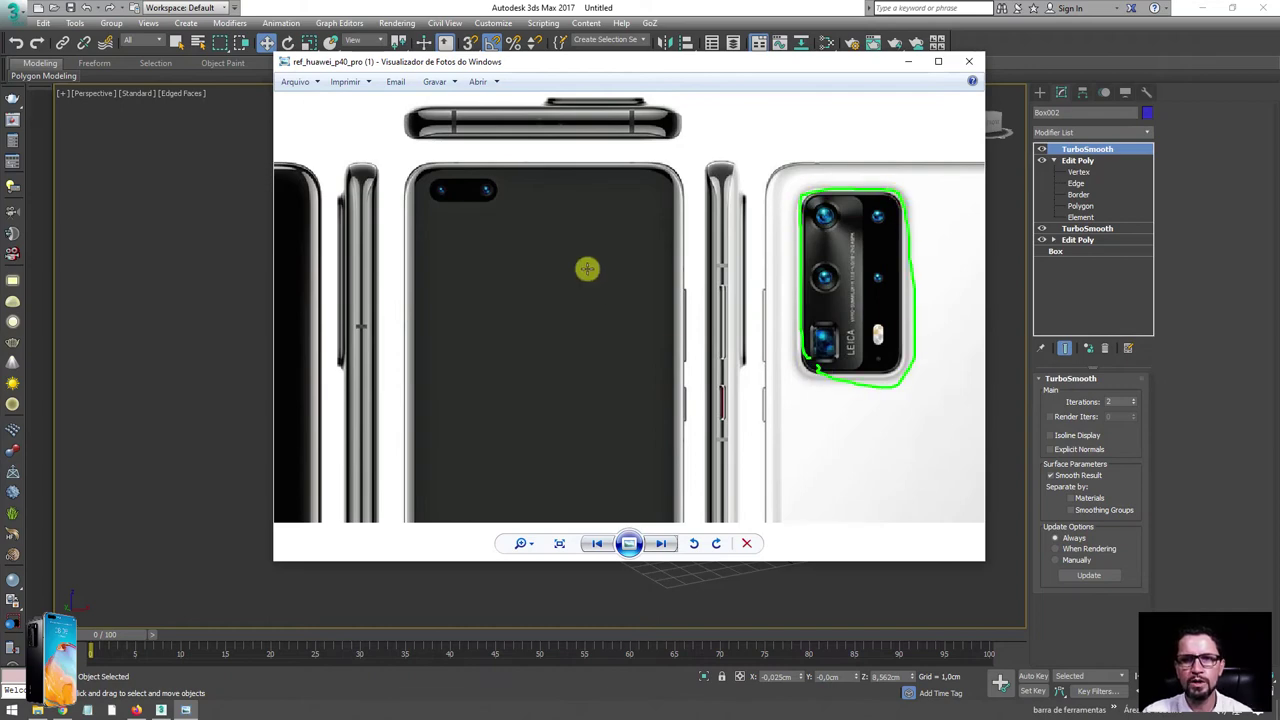
mouse_move(490, 187)
left_mouse_down()
mouse_move(466, 209)
mouse_move(531, 234)
left_mouse_up()
scroll(593, 357, "down", 4)
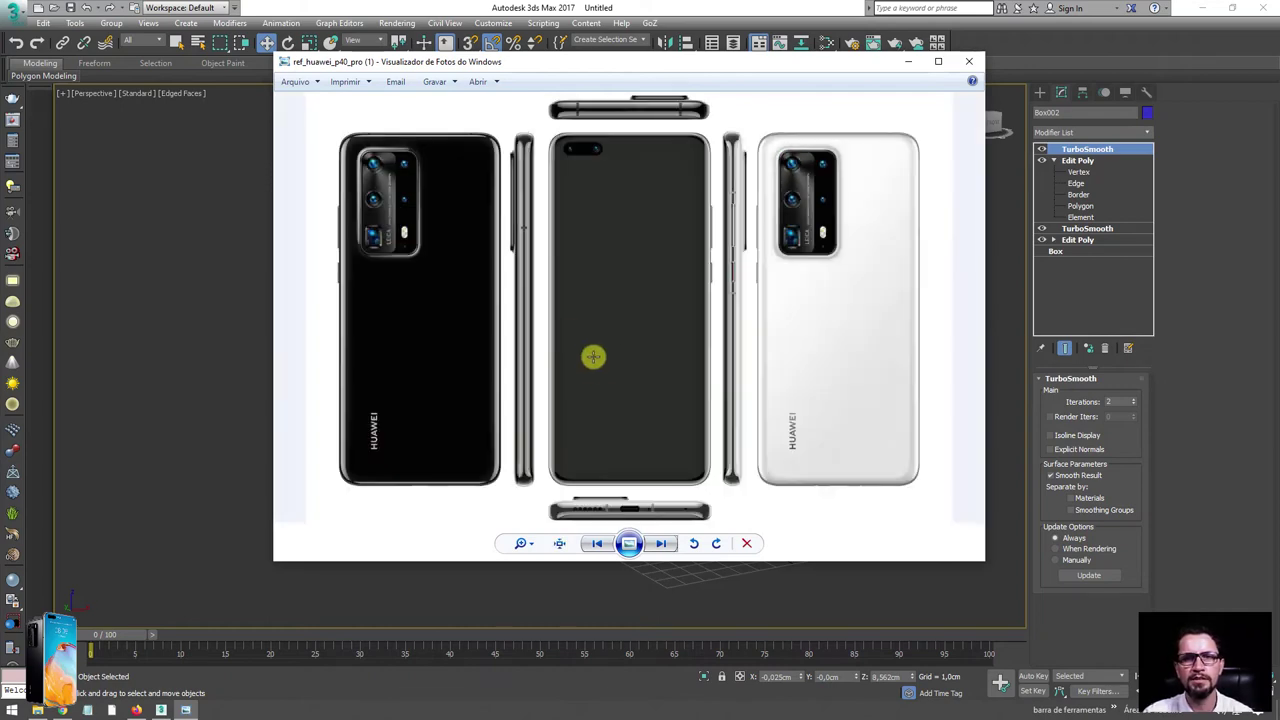
scroll(572, 476, "up", 2)
left_click_drag(707, 424, 681, 404)
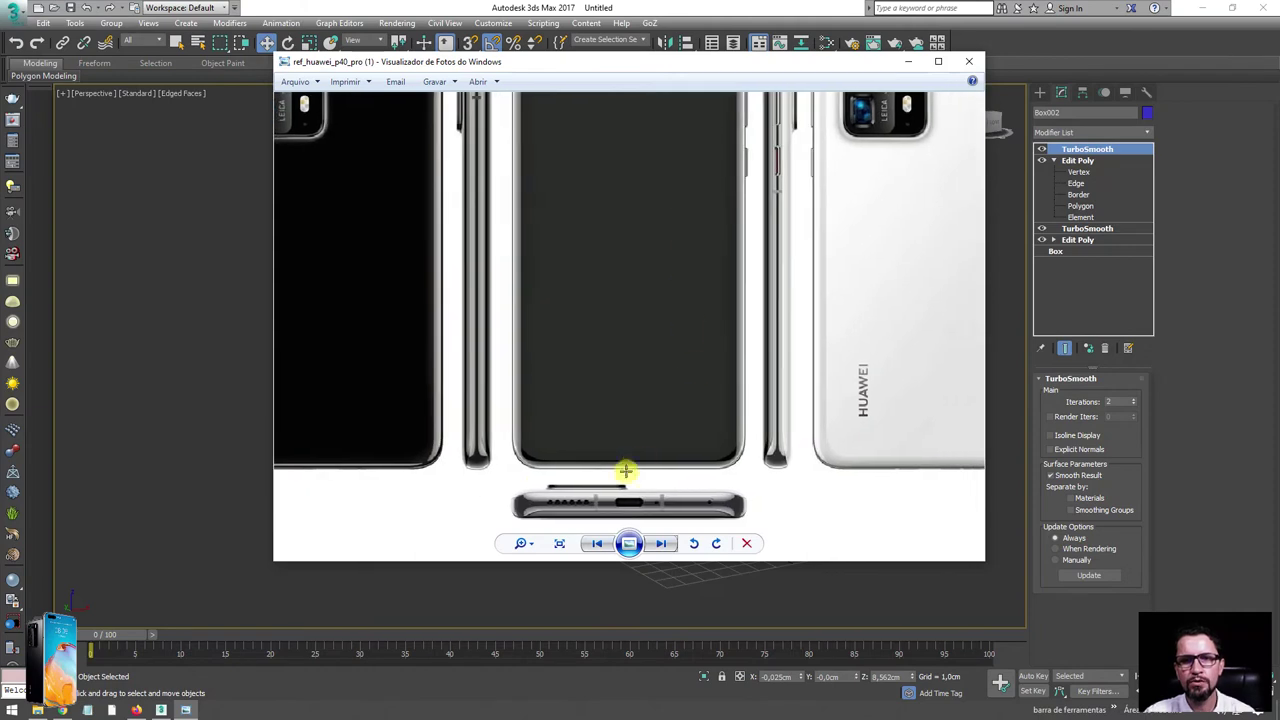
scroll(692, 497, "down", 1)
left_click(908, 62)
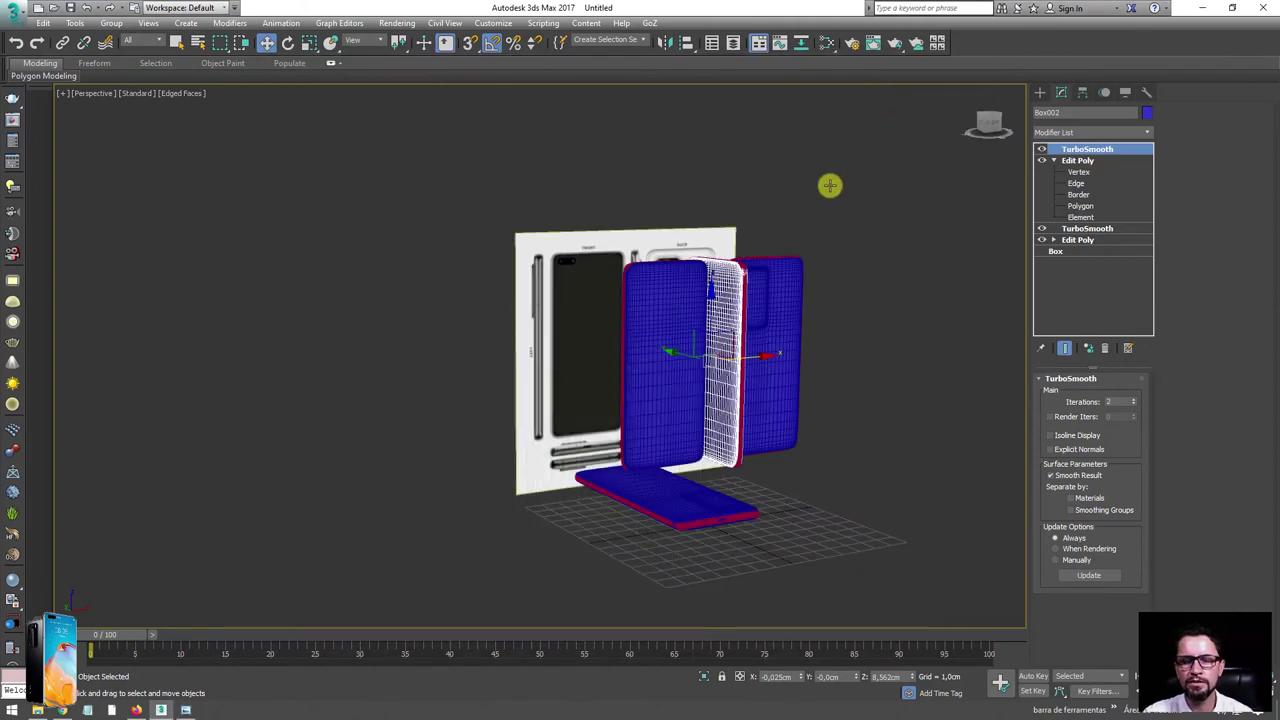
scroll(673, 290, "up", 3)
left_click(654, 300)
scroll(654, 300, "up", 3)
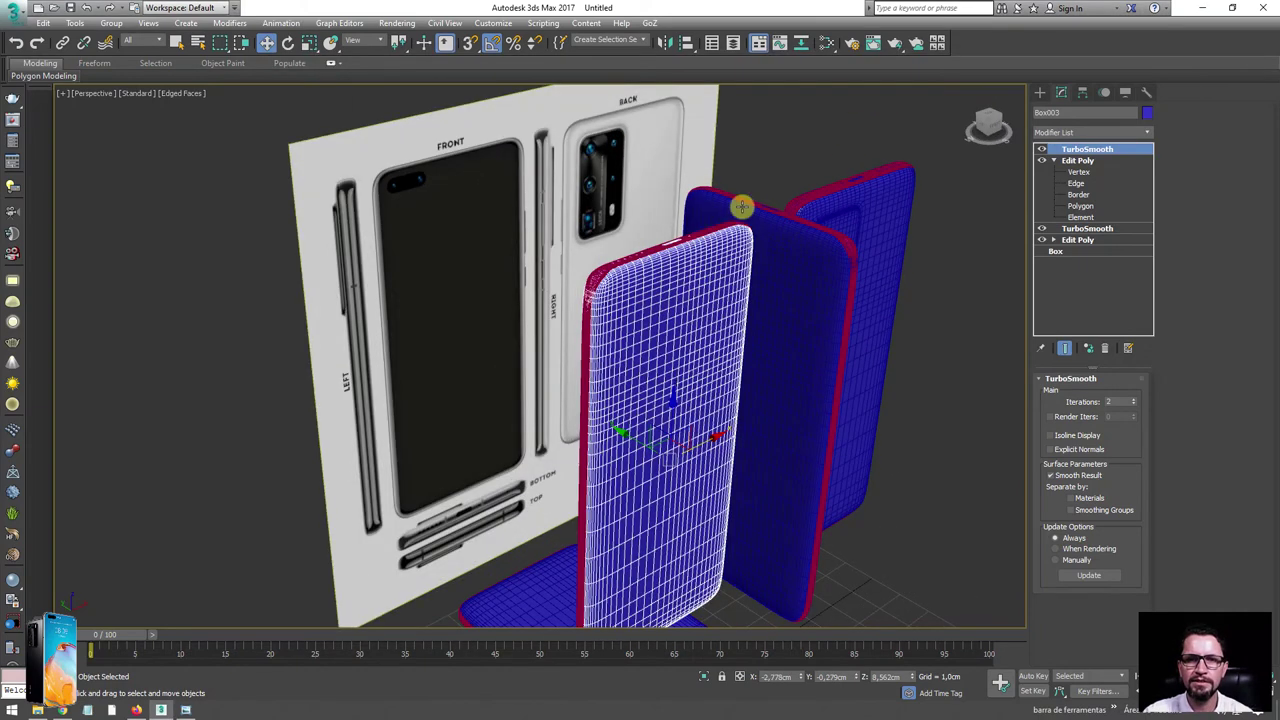
middle_click_drag(642, 355, 651, 314, "alt")
scroll(651, 338, "up", 2)
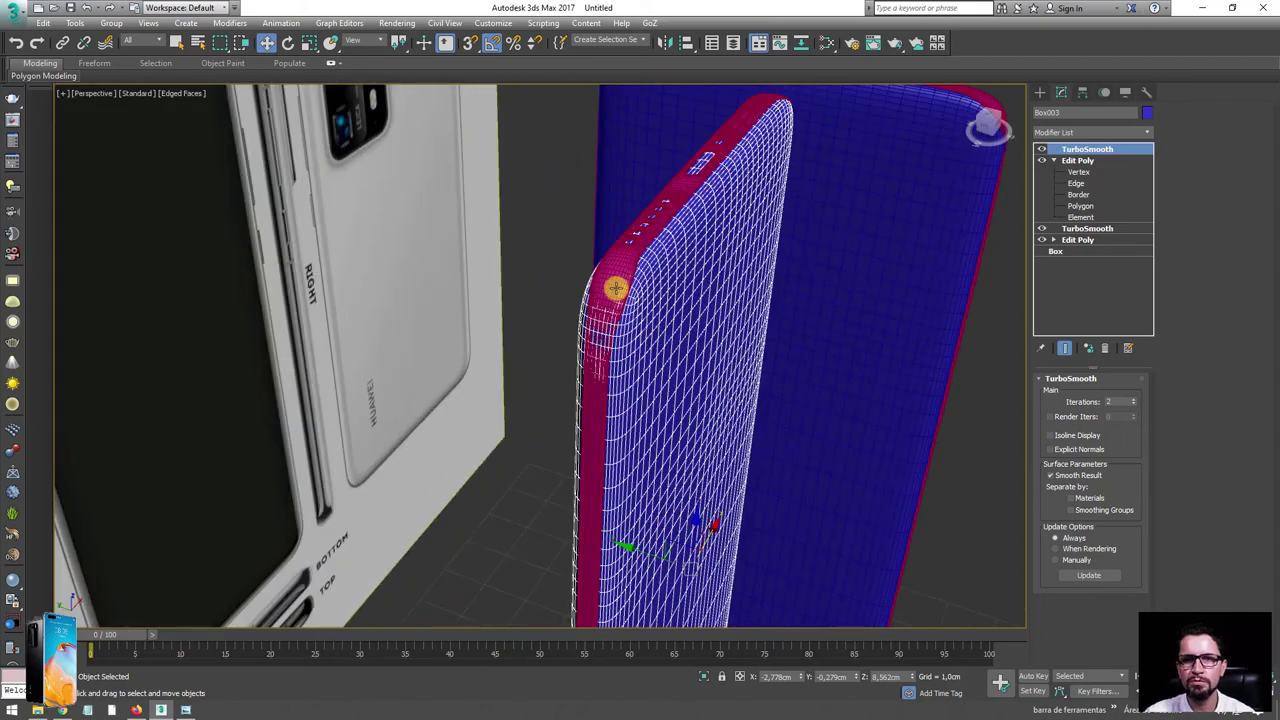
left_click(605, 312)
middle_click_drag(603, 317, 695, 321, "alt")
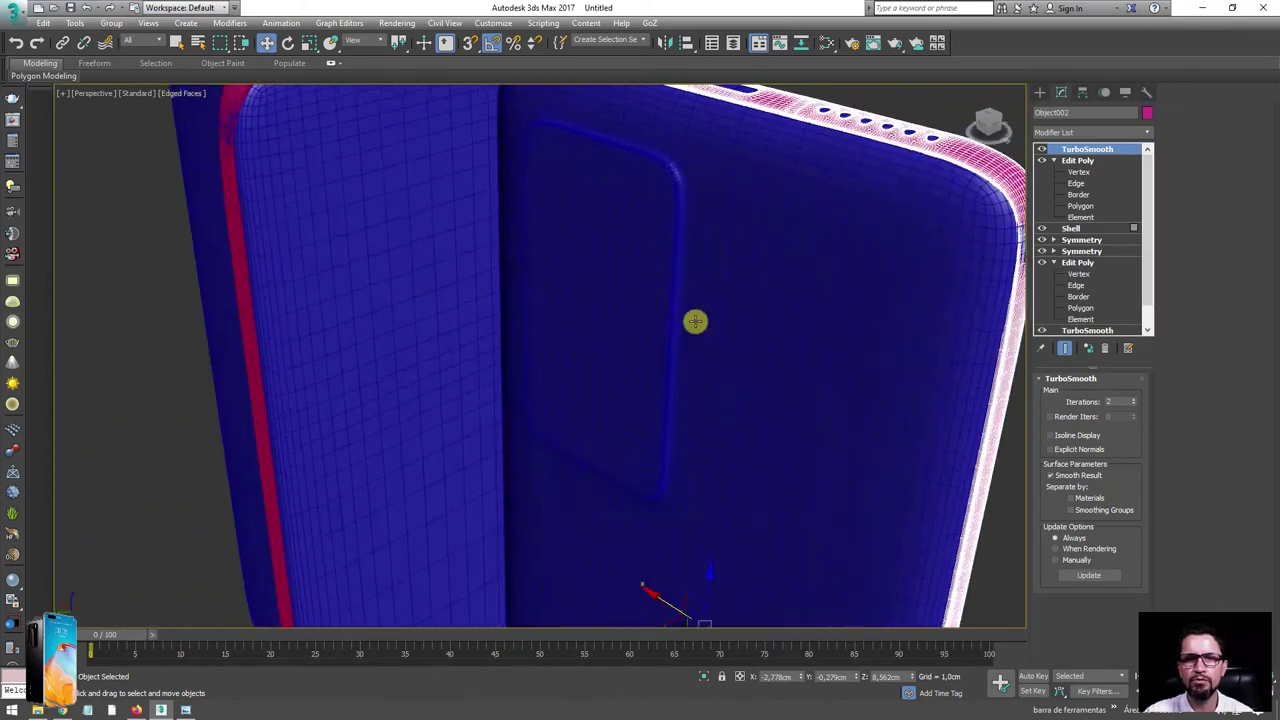
mouse_move(835, 322)
middle_mouse_down("alt")
mouse_move(854, 337)
mouse_move(789, 357)
mouse_move(606, 340)
mouse_move(487, 241)
mouse_move(546, 252)
mouse_move(514, 243)
mouse_move(509, 271)
middle_mouse_up("alt")
scroll(506, 240, "up", 3)
left_click(537, 257)
scroll(546, 252, "up", 2)
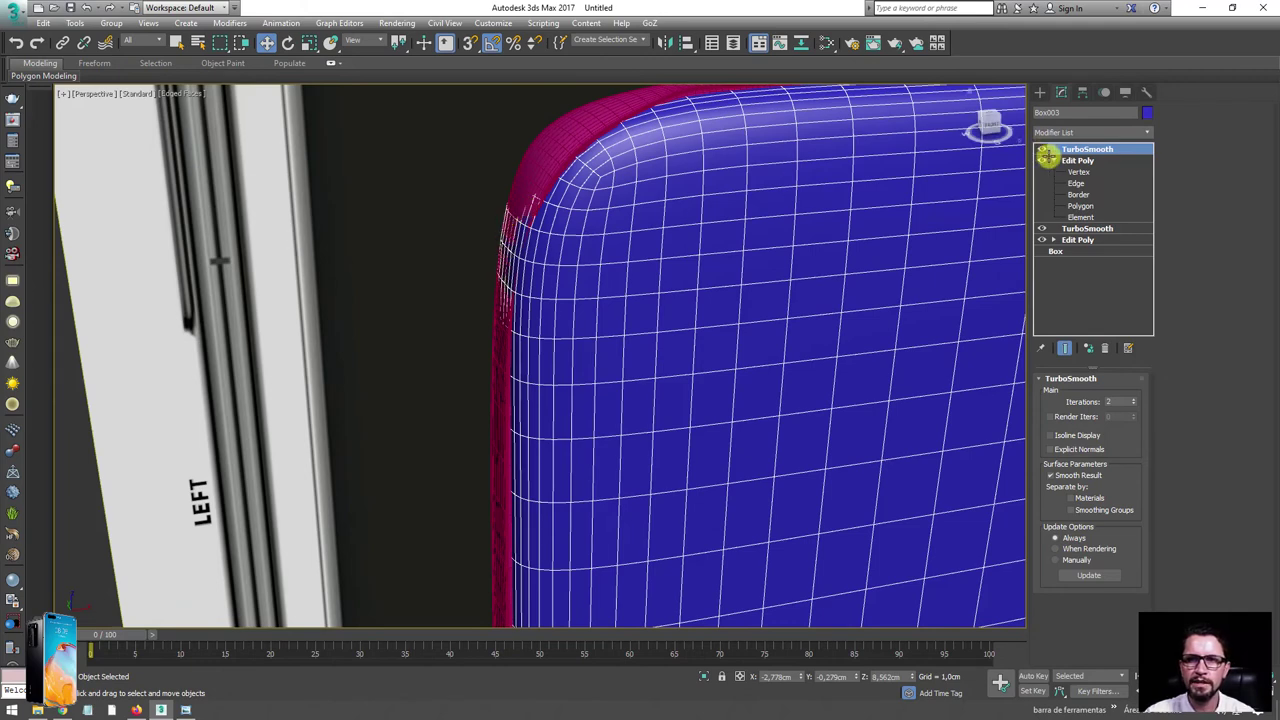
- Disable the top TurboSmooth and select the top-left corner vertices of Box003's coarse cage
left_click(1078, 172)
left_click(1041, 149)
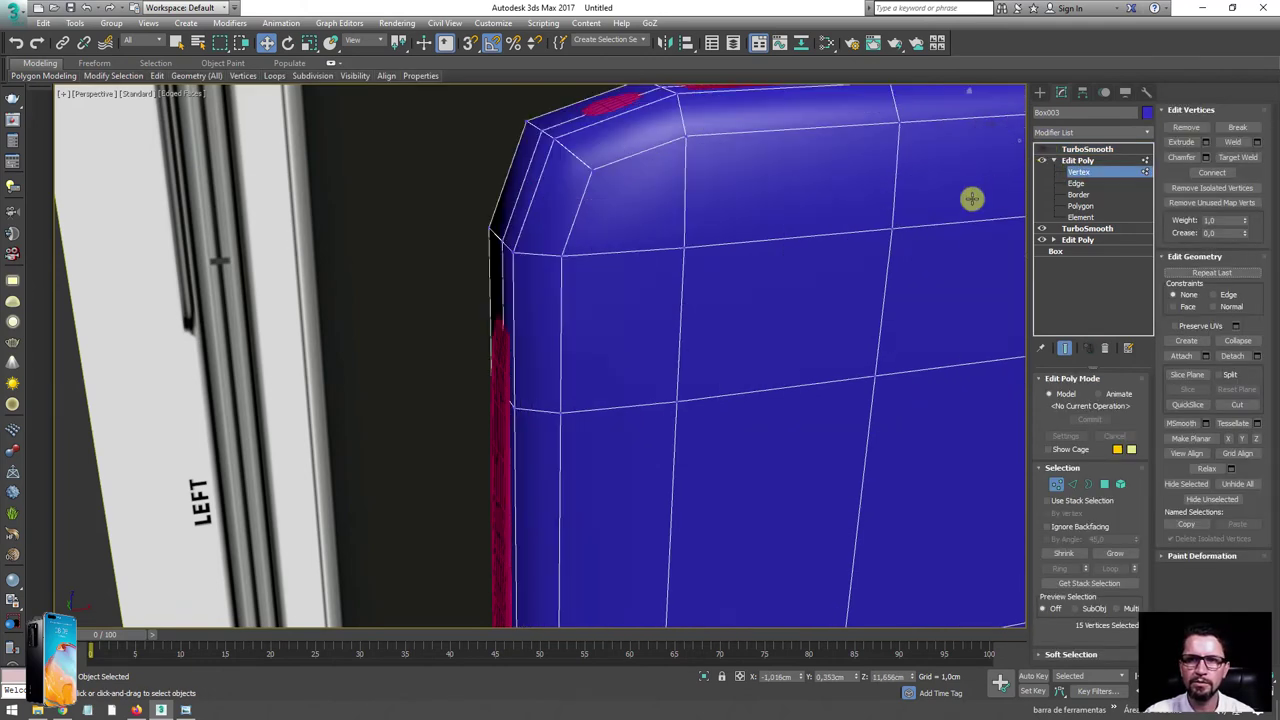
left_click_drag(429, 208, 515, 268)
mouse_move(515, 268)
middle_mouse_down("alt")
mouse_move(477, 269)
mouse_move(509, 274)
middle_mouse_up("alt")
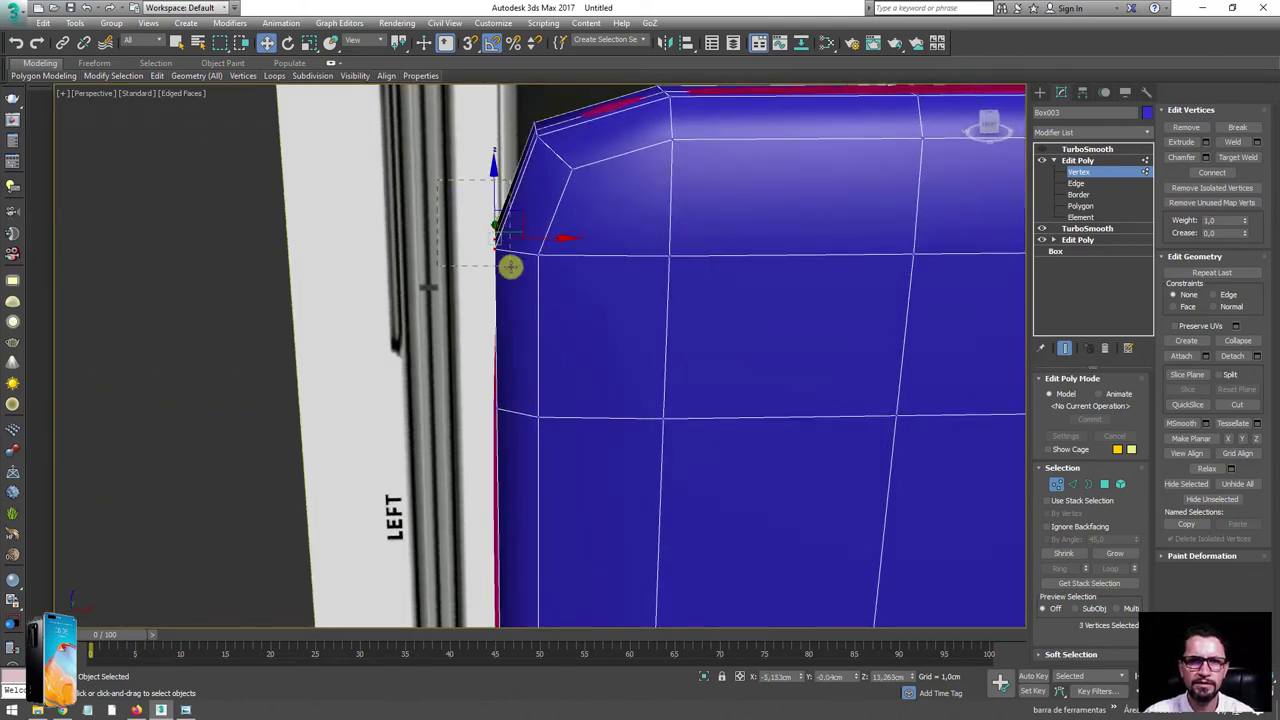
left_click_drag(557, 274, 577, 247)
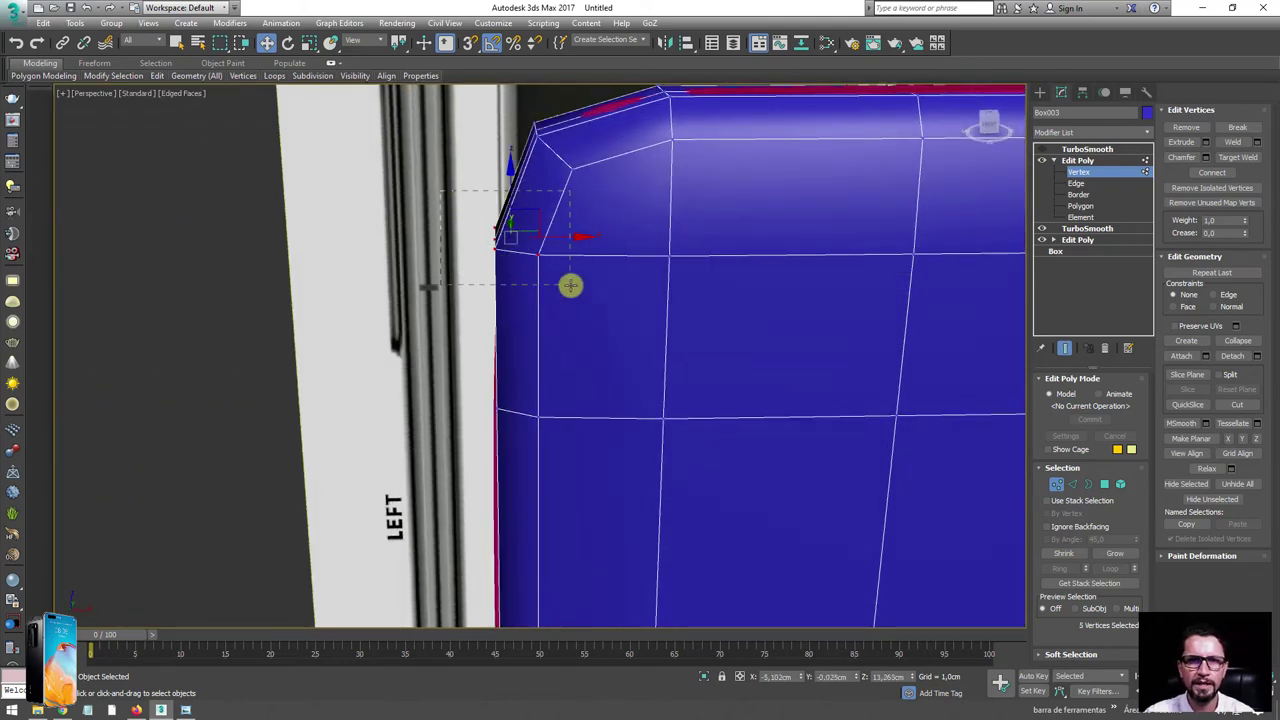
middle_click_drag(586, 249, 654, 263, "alt")
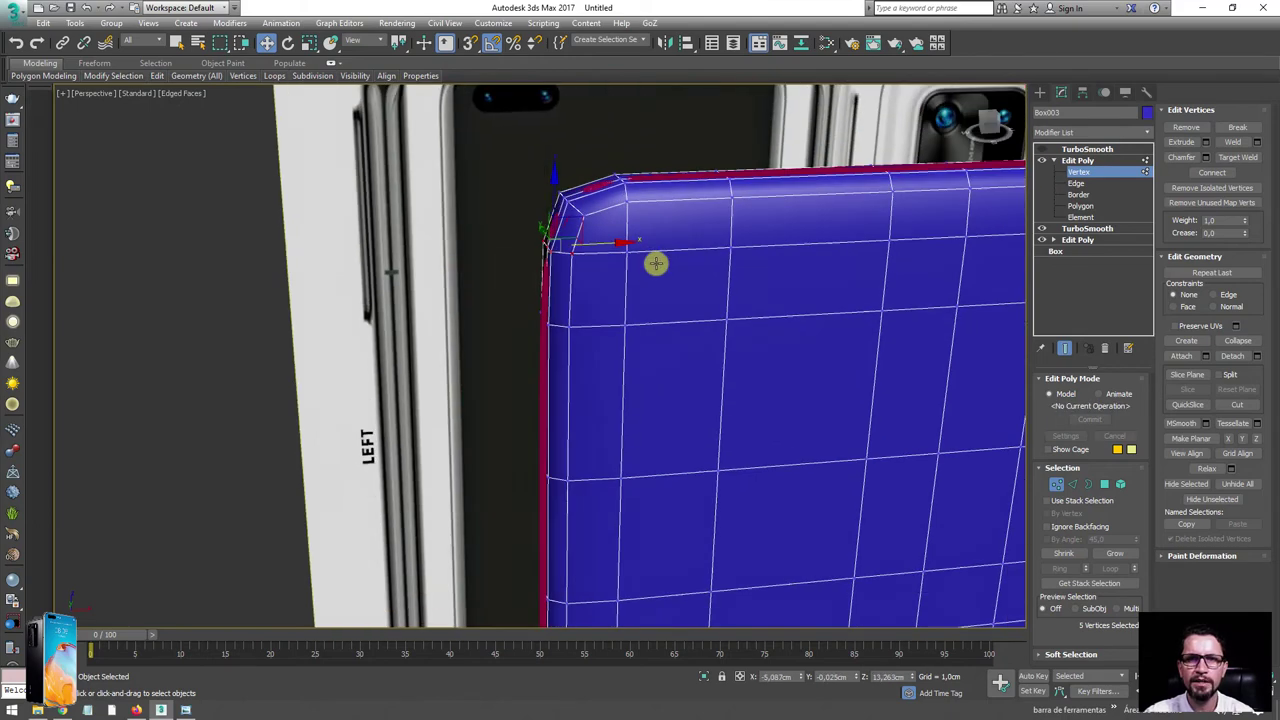
- Check the smoothed body, then move the top-right corner vertices toward the edge on the cage
left_click(1082, 150)
left_click(1042, 150)
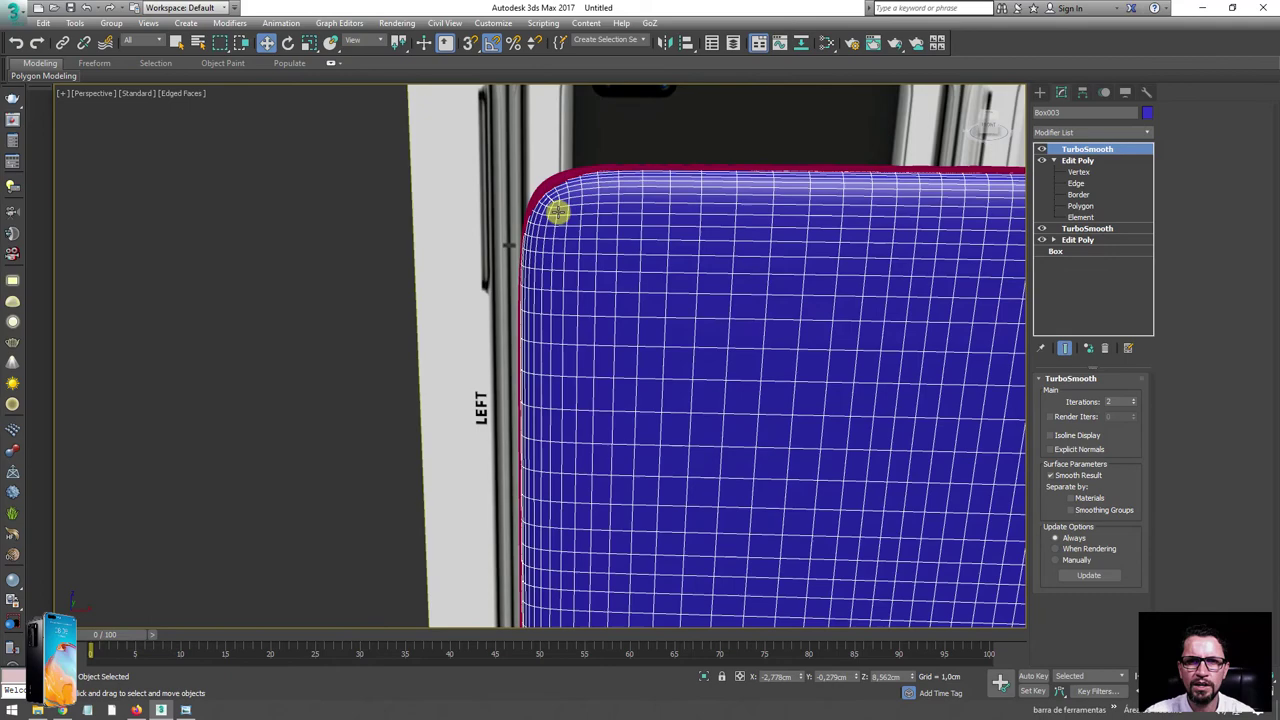
middle_click_drag(557, 209, 663, 246, "alt")
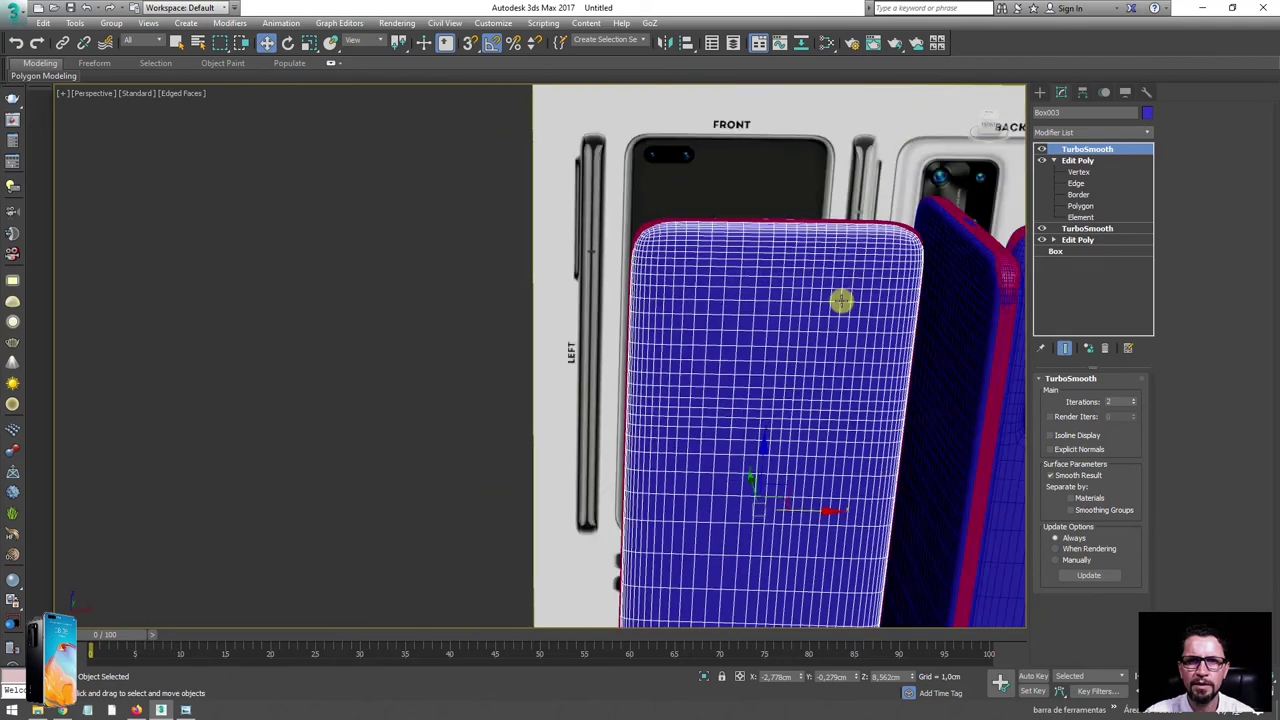
scroll(743, 257, "up", 5)
left_click(1079, 171)
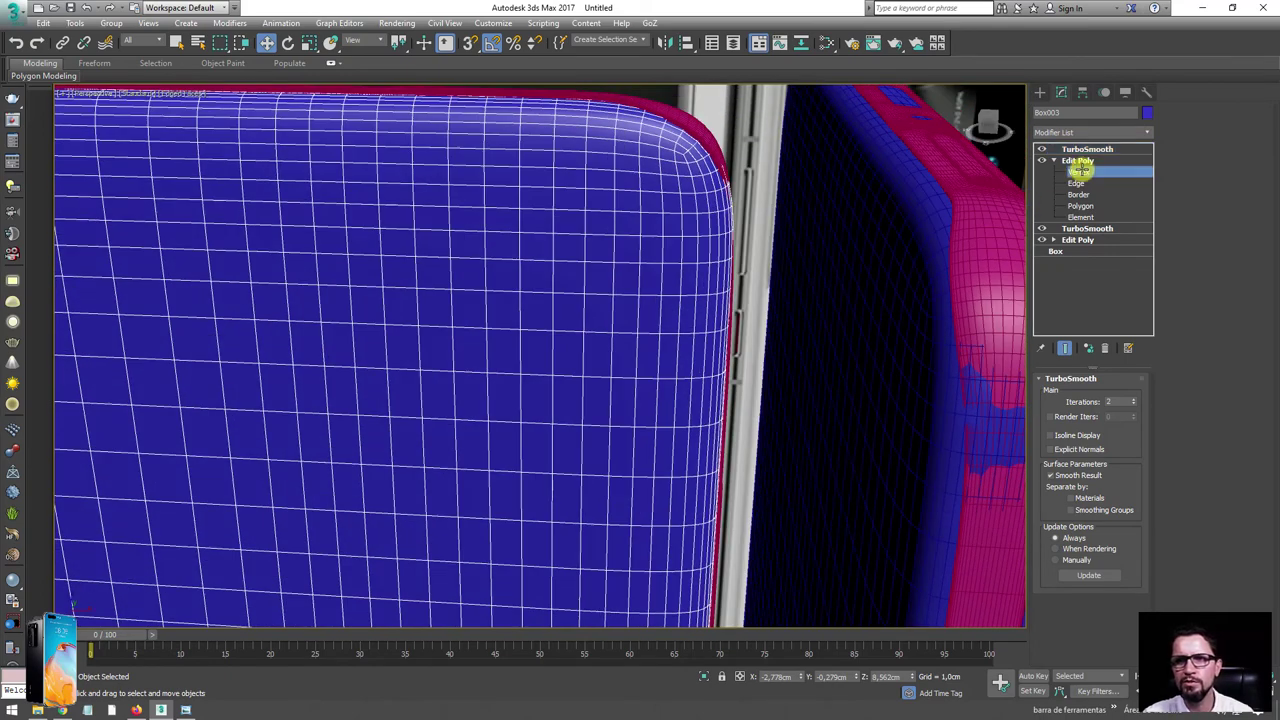
left_click(1042, 149)
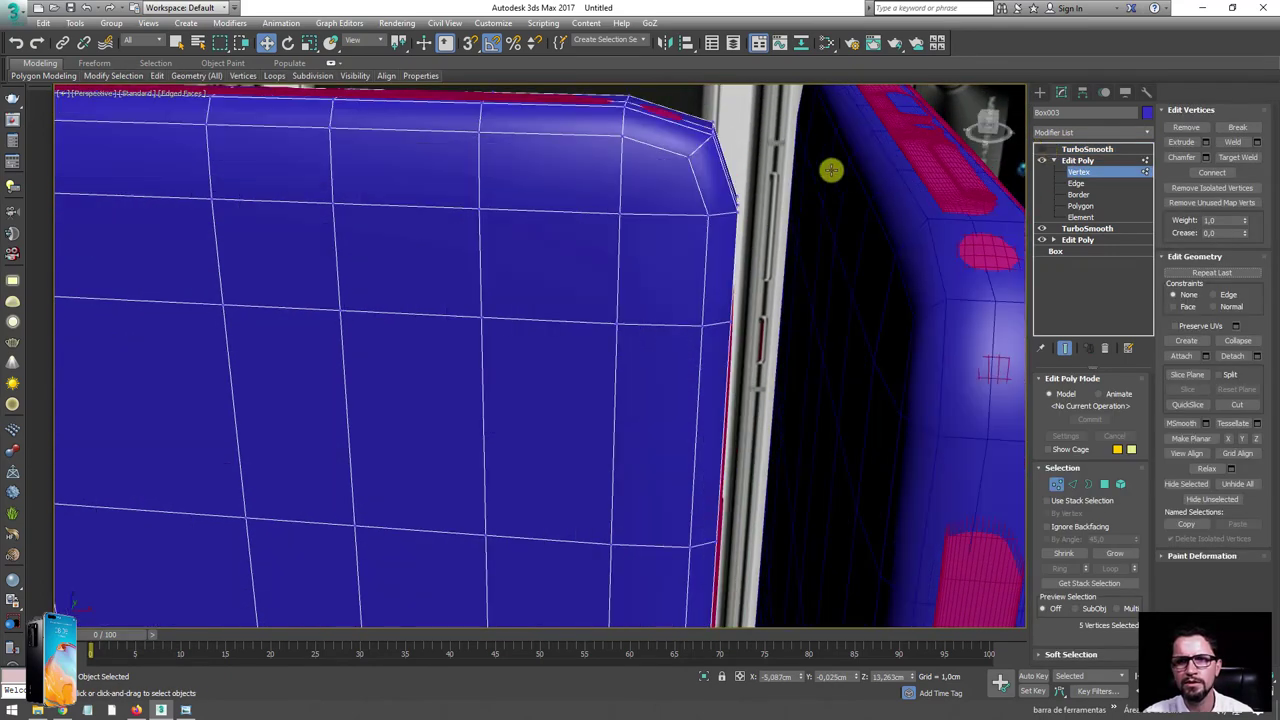
left_click_drag(660, 278, 759, 242)
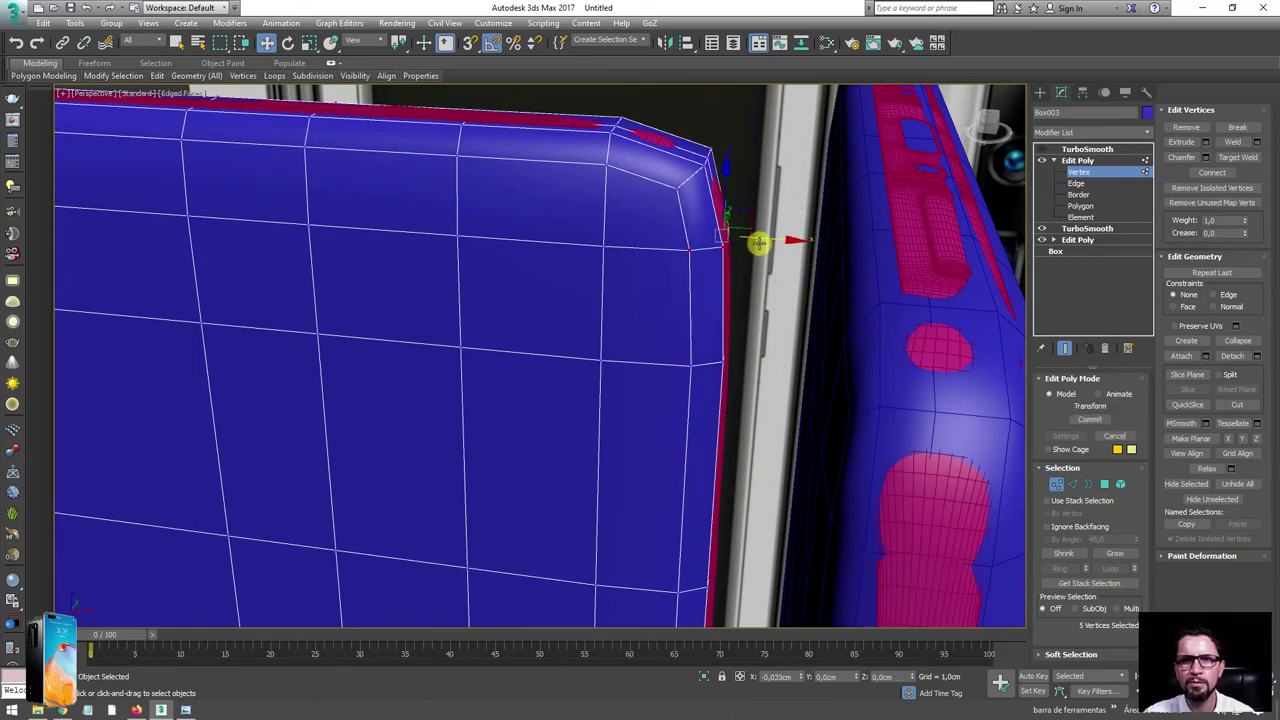
- Select the bottom-right and bottom-left corner vertices and shift them slightly to follow the reference
scroll(714, 223, "down", 5)
middle_click_drag(731, 320, 731, 294, "alt")
scroll(731, 294, "up", 5)
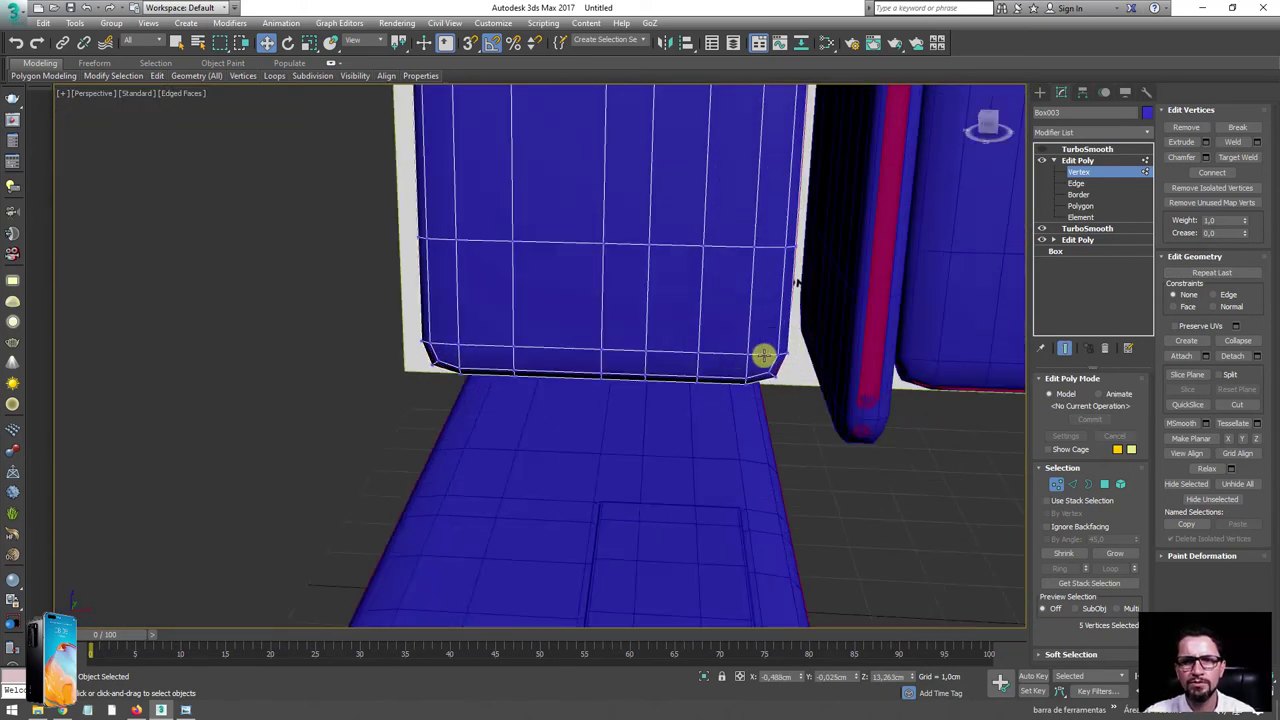
middle_click_drag(763, 356, 797, 331, "alt")
scroll(831, 295, "up", 3)
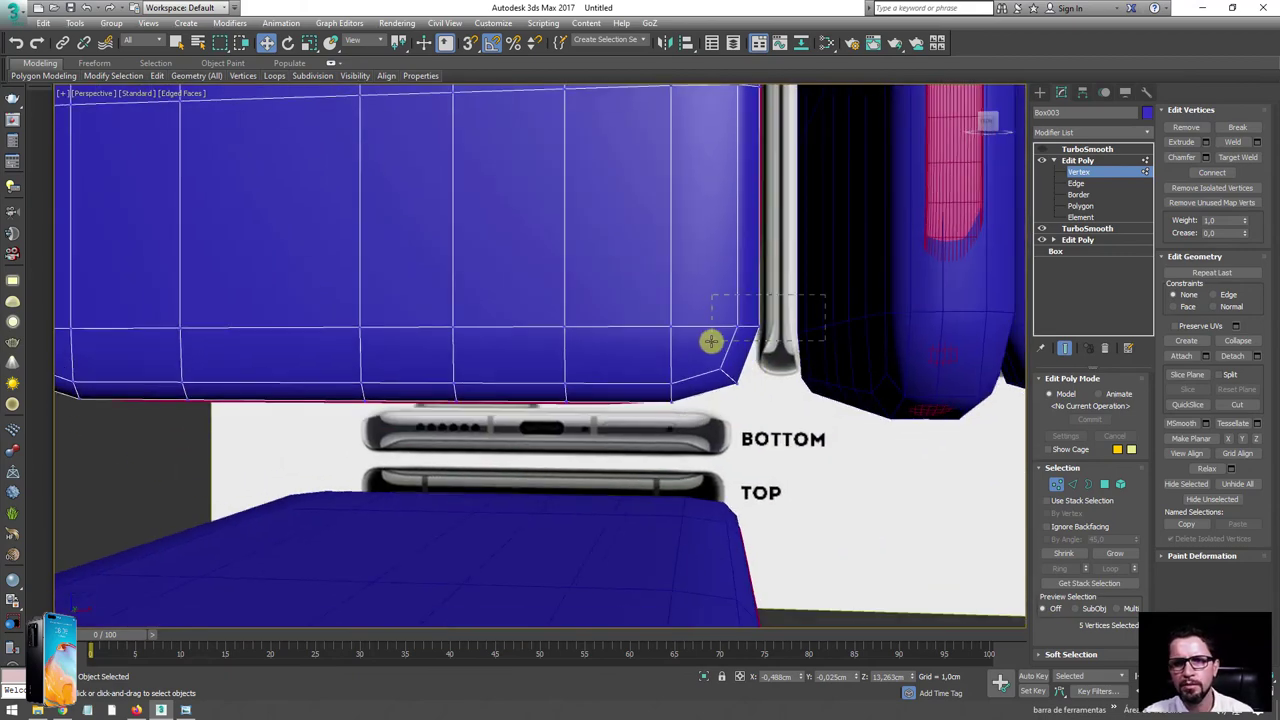
left_click_drag(701, 338, 701, 338)
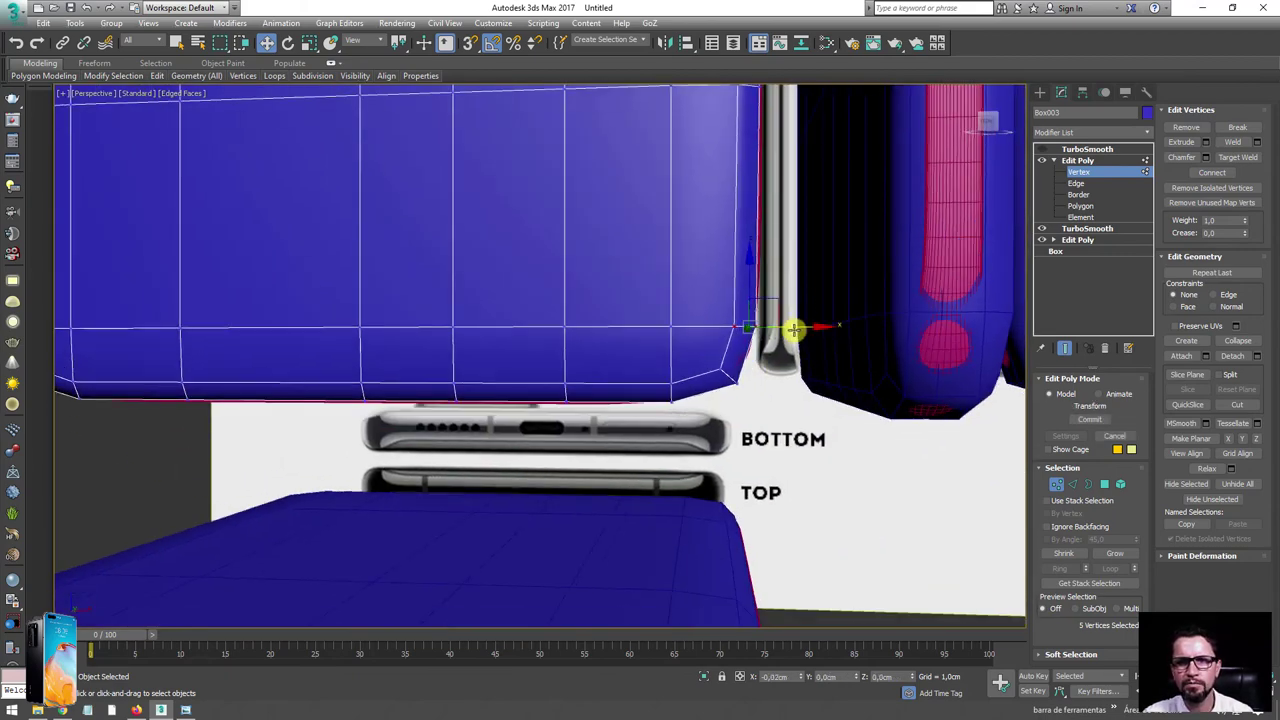
mouse_move(167, 341)
middle_mouse_down()
mouse_move(317, 349)
mouse_move(393, 302)
middle_mouse_up()
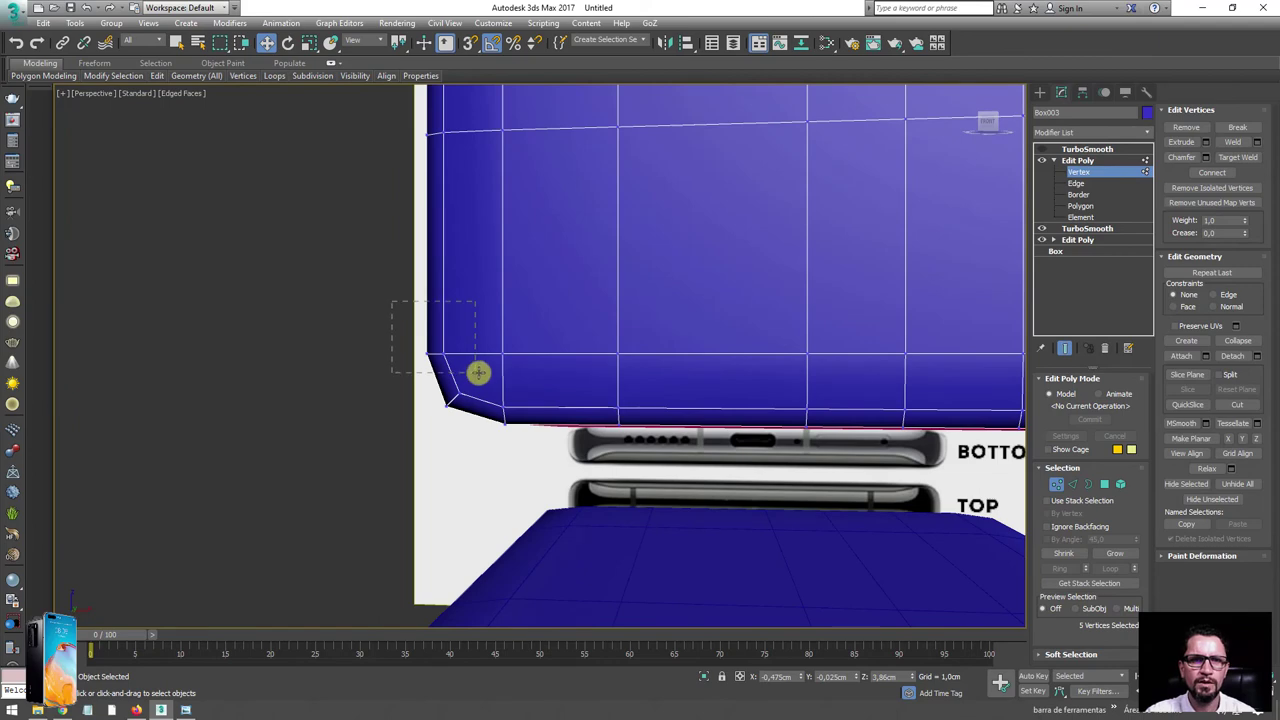
left_click_drag(478, 372, 493, 353)
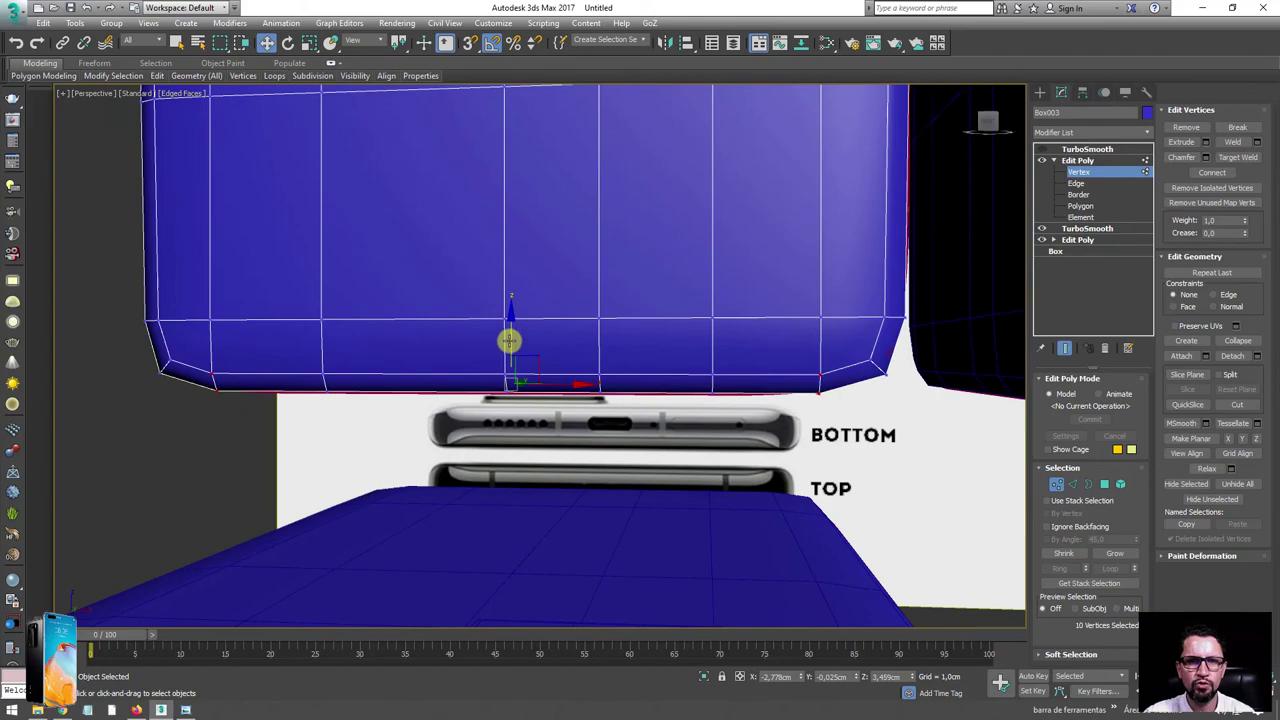
left_click_drag(509, 340, 522, 335)
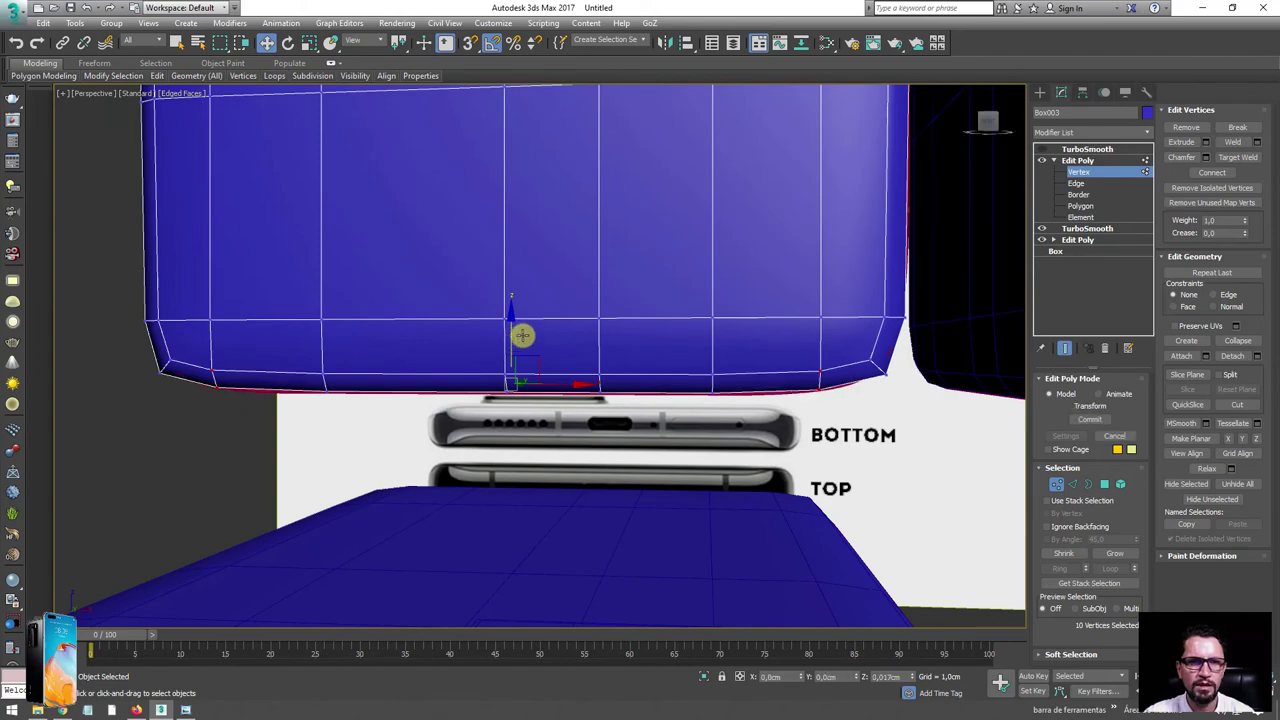
left_click(1077, 160)
- Re-enable the top TurboSmooth and turn off Edged Faces with F4
left_click(1087, 149)
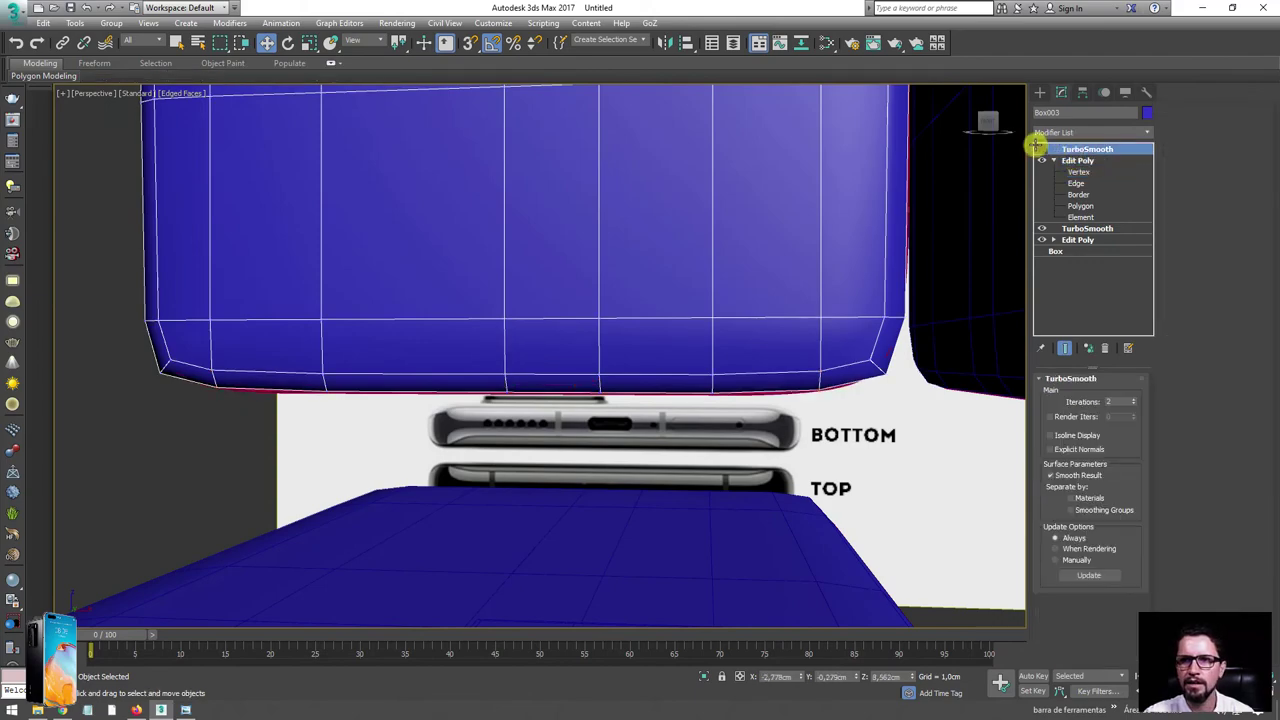
scroll(646, 254, "down", 5)
mouse_move(460, 286)
middle_mouse_down("alt")
mouse_move(486, 194)
mouse_move(531, 246)
mouse_move(481, 268)
mouse_move(531, 294)
middle_mouse_up("alt")
scroll(481, 268, "up", 2)
key("F4")
- Deselect the phone body and orbit to face the front reference image
scroll(531, 294, "down", 5)
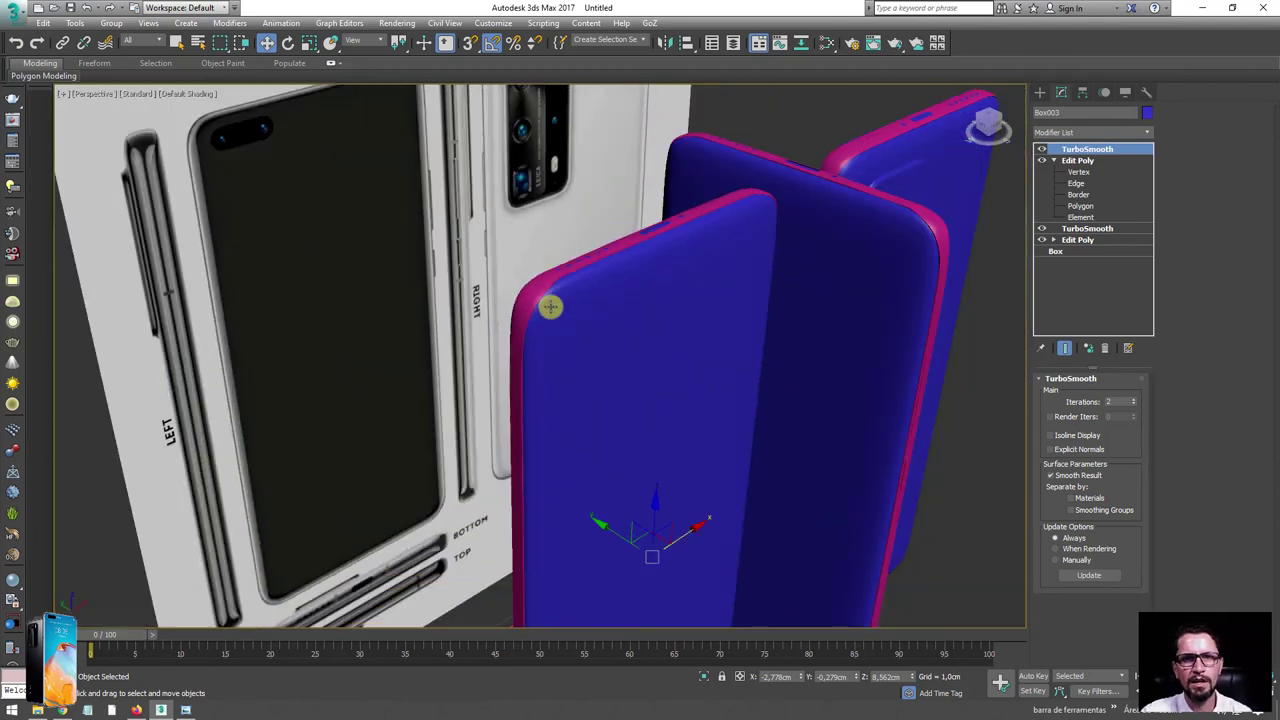
scroll(706, 364, "down", 2)
mouse_move(706, 364)
middle_mouse_down("alt")
mouse_move(620, 340)
mouse_move(637, 306)
mouse_move(687, 346)
middle_mouse_up("alt")
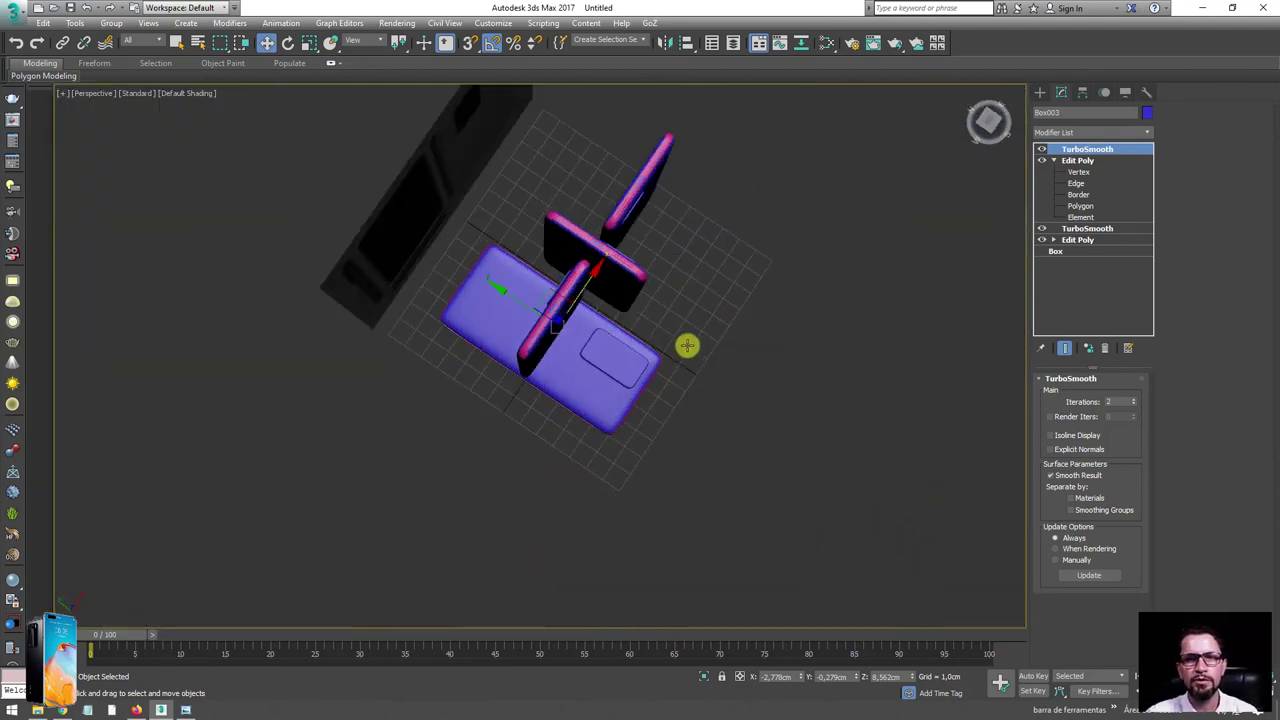
left_click_drag(685, 467, 618, 88)
left_click(609, 90)
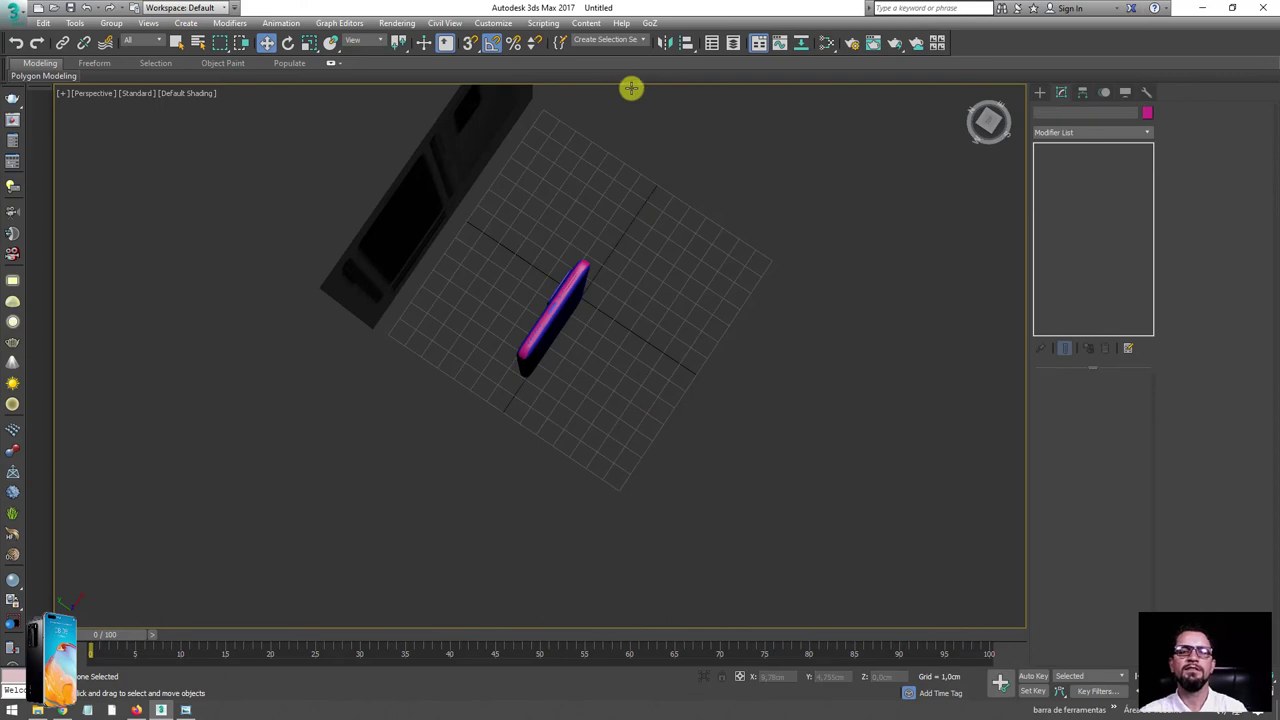
mouse_move(632, 86)
middle_mouse_down("alt")
mouse_move(694, 314)
mouse_move(634, 286)
mouse_move(596, 239)
middle_mouse_up("alt")
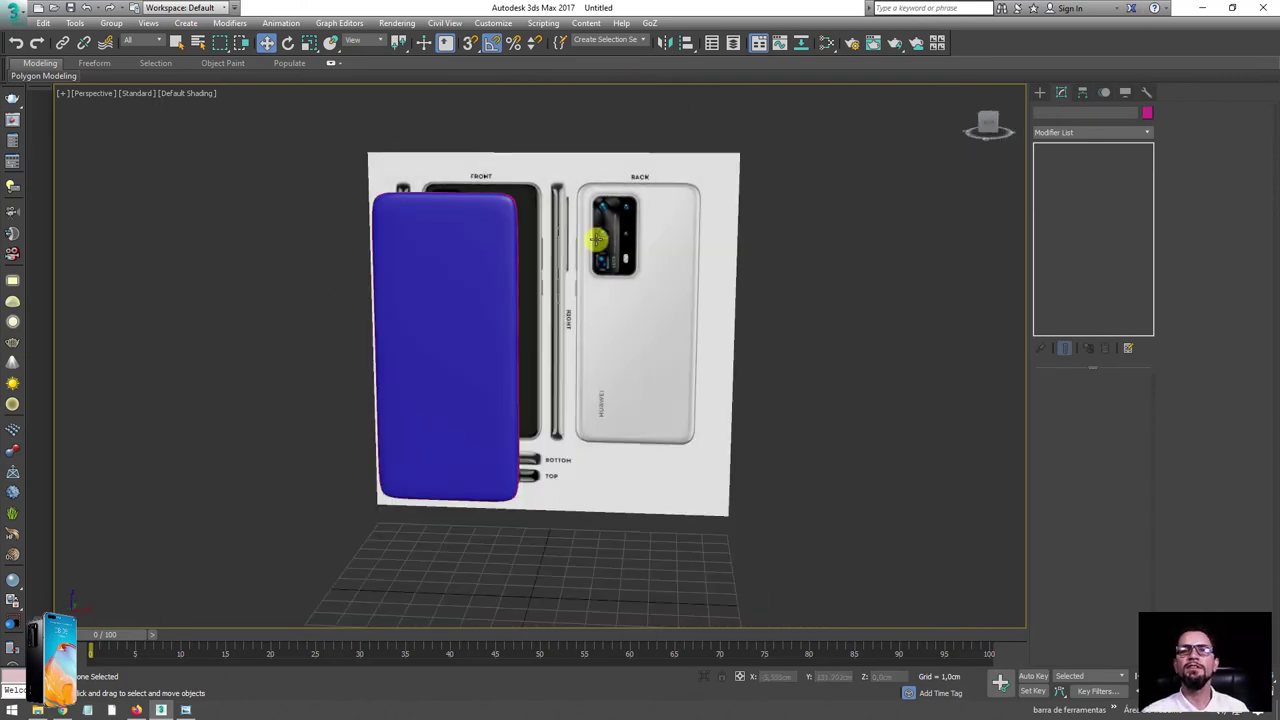